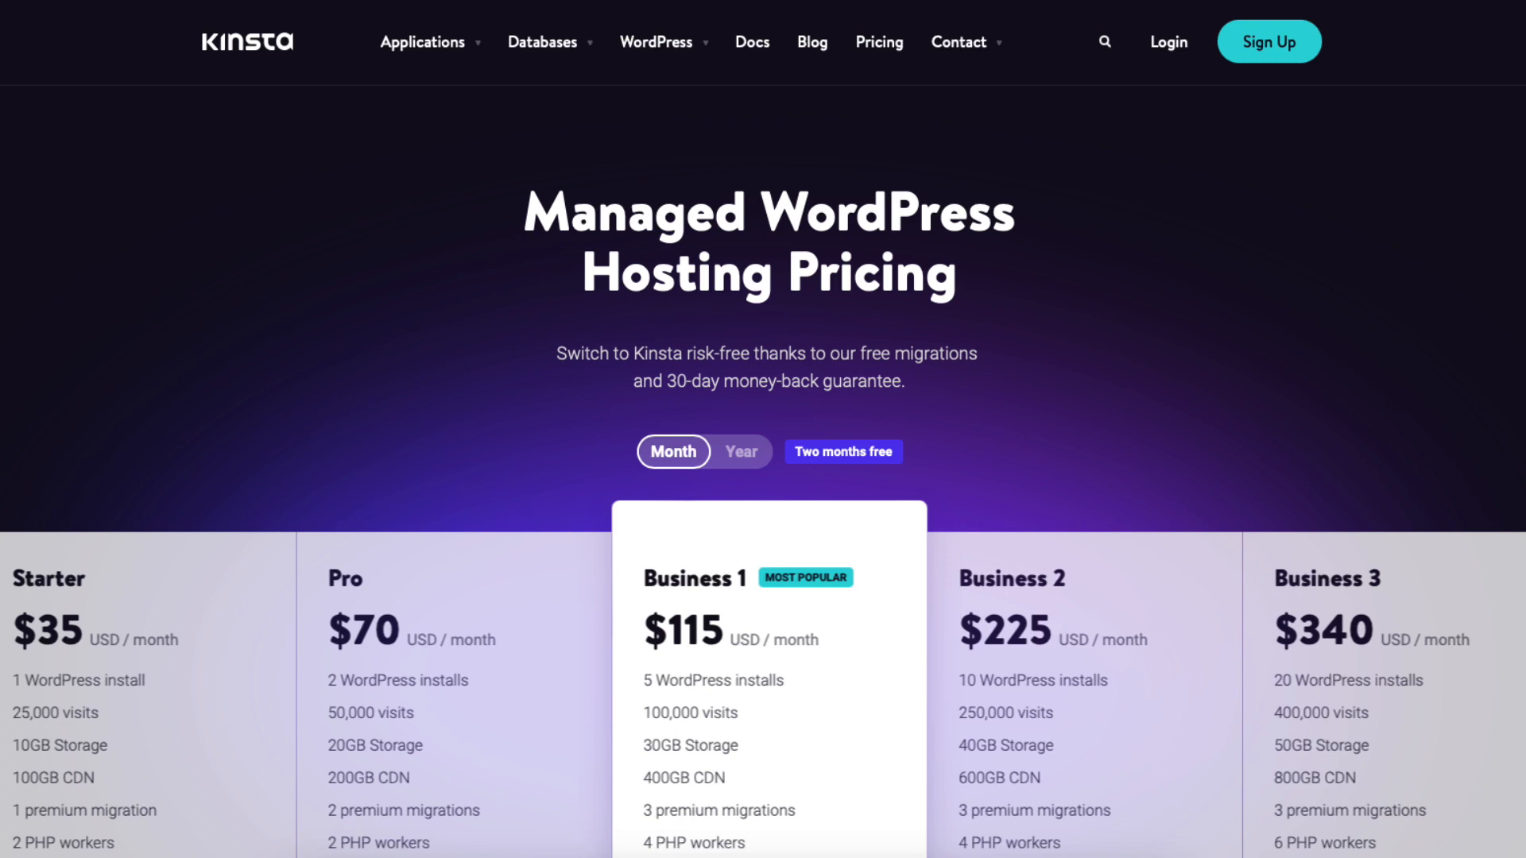
Compare the monthly and yearly prices of the managed WordPress hosting plans
{"action": "scroll", "coordinate": [763, 429], "scroll_direction": "down", "scroll_amount": 2}
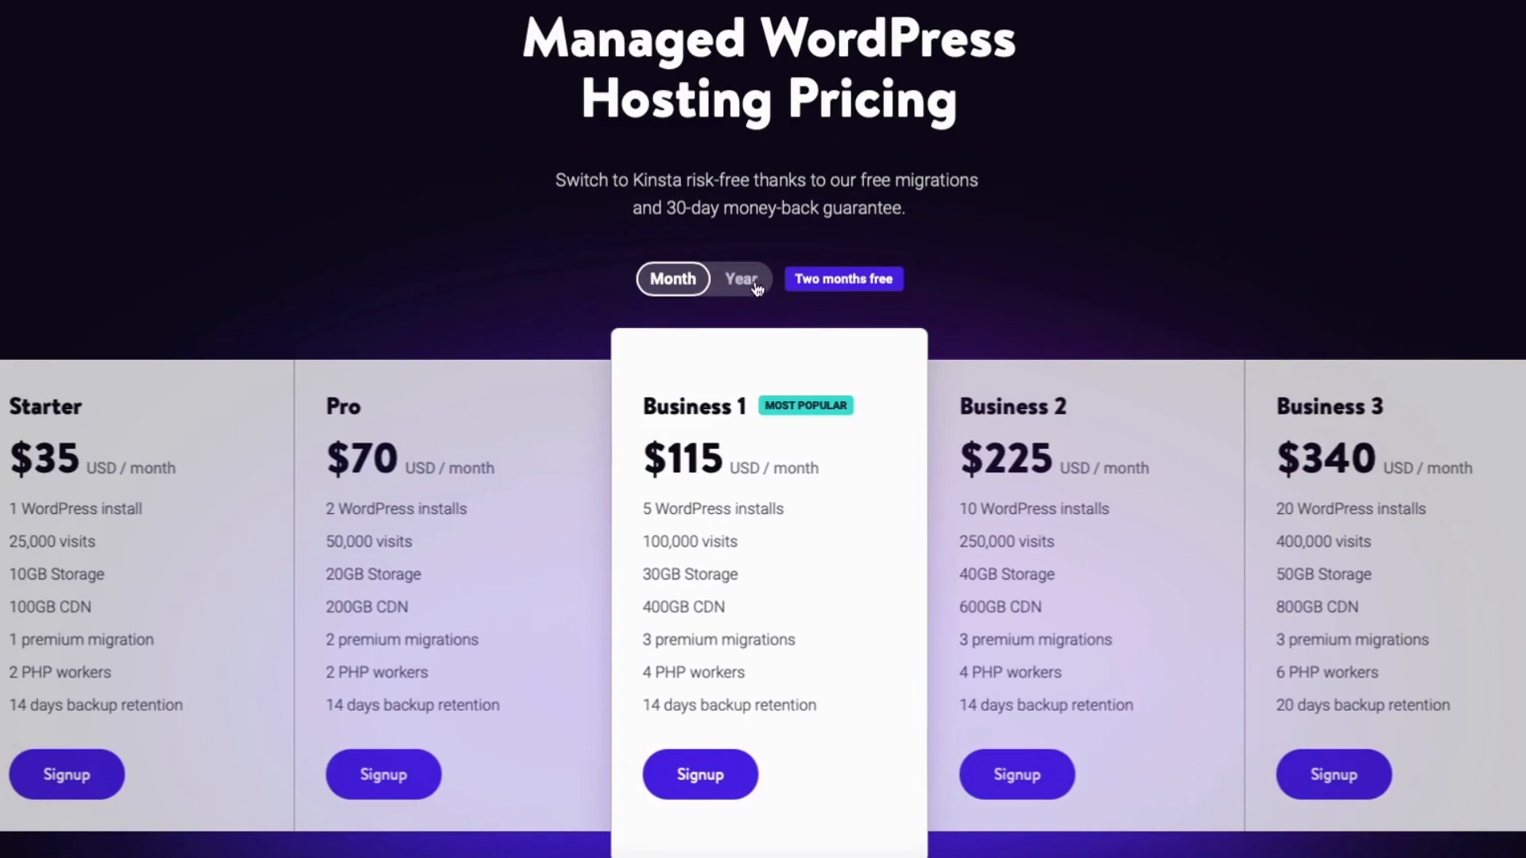
{"action": "left_click", "coordinate": [741, 279]}
{"action": "left_click", "coordinate": [688, 284]}
{"action": "left_click", "coordinate": [741, 280]}
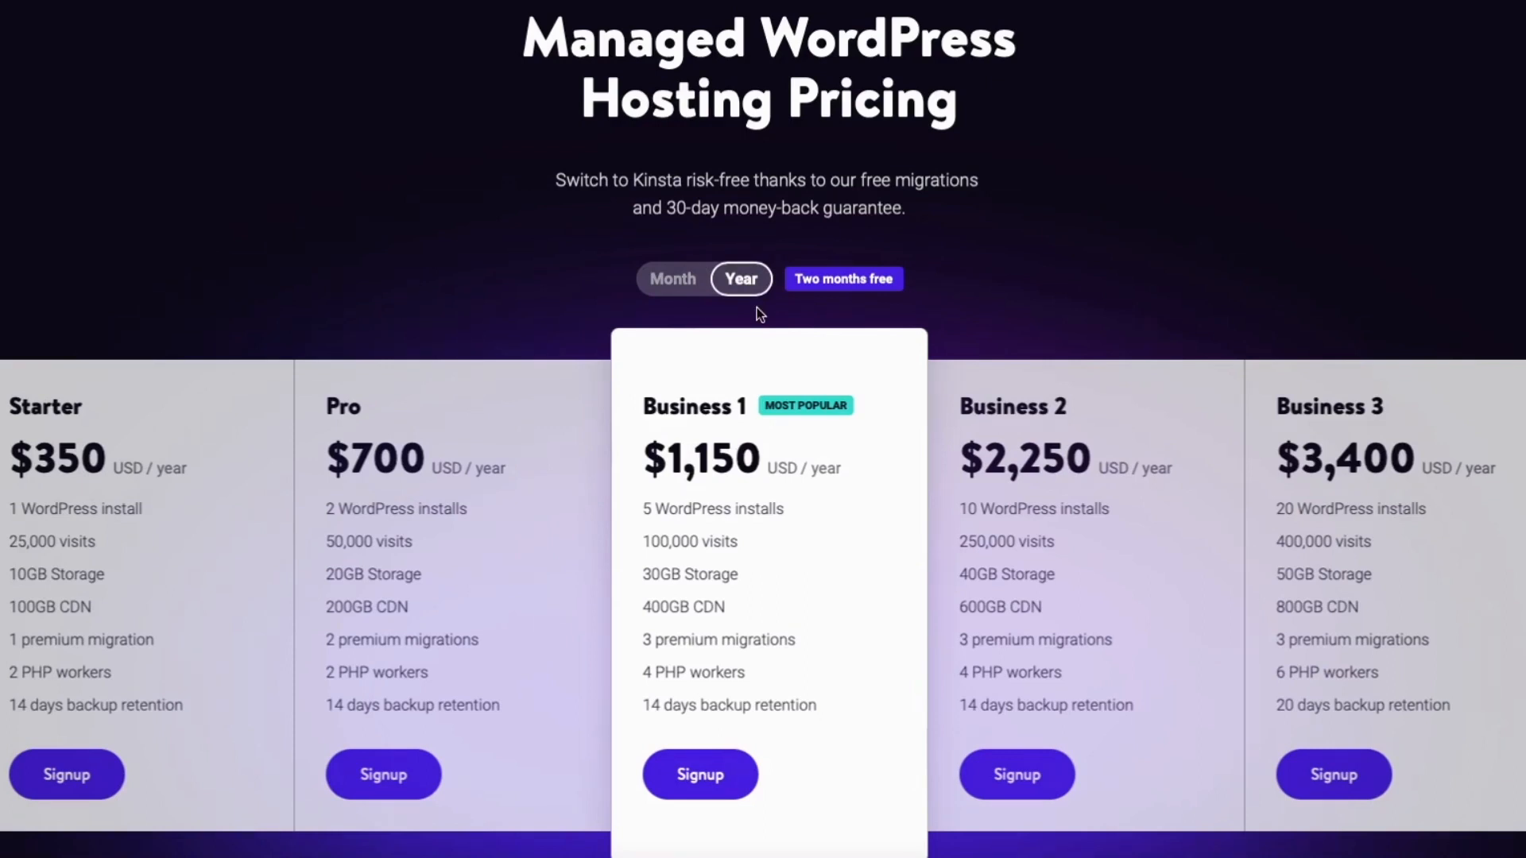
{"action": "left_click", "coordinate": [684, 288]}
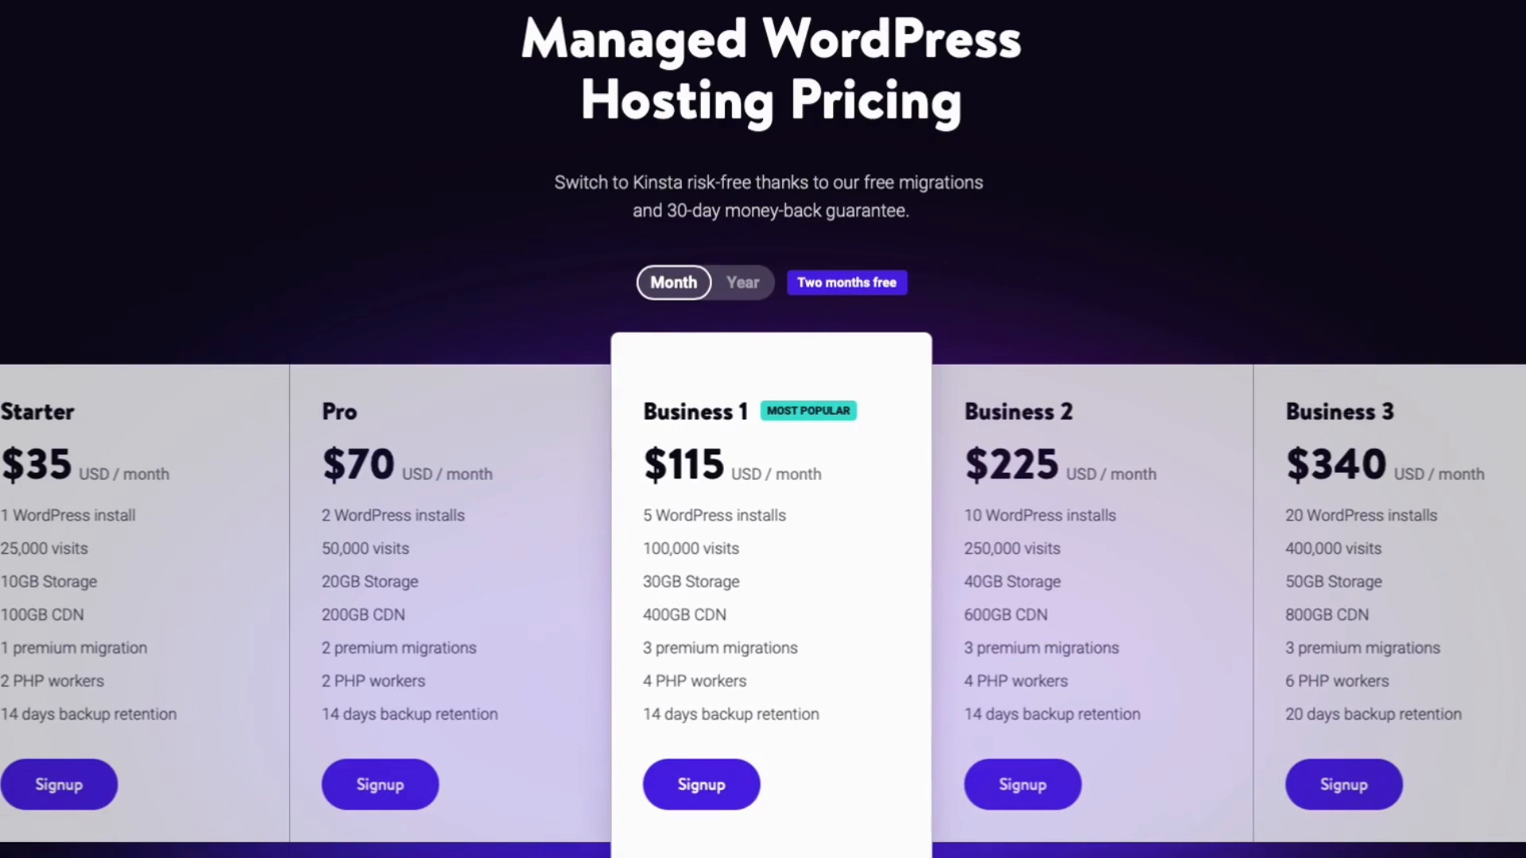
Start signing up for the monthly Starter plan and review the account form, available add-ons and billing form
{"action": "left_click", "coordinate": [23, 636]}
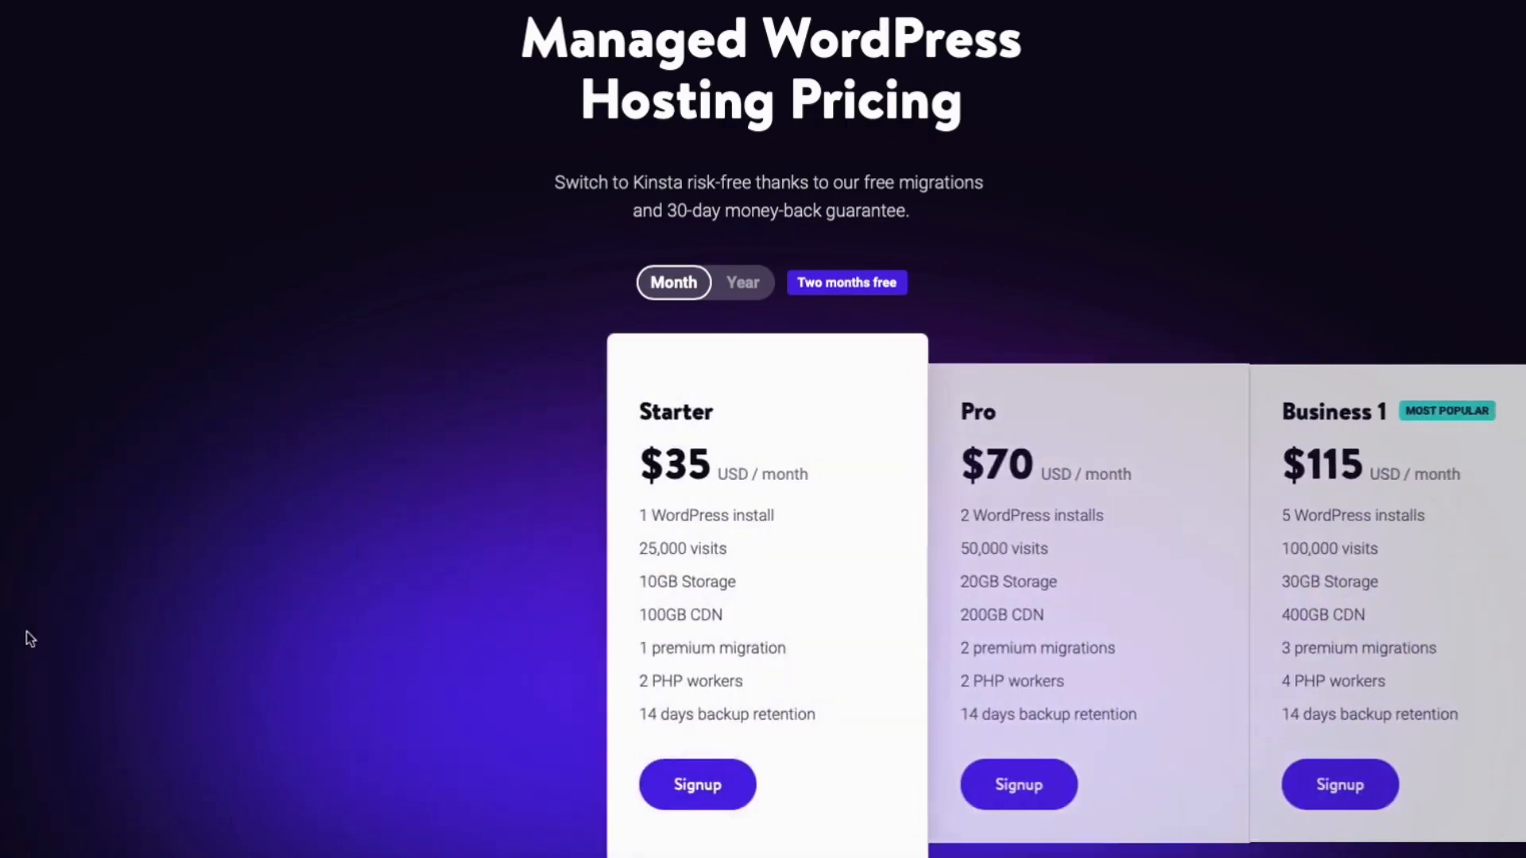
{"action": "left_click", "coordinate": [703, 787]}
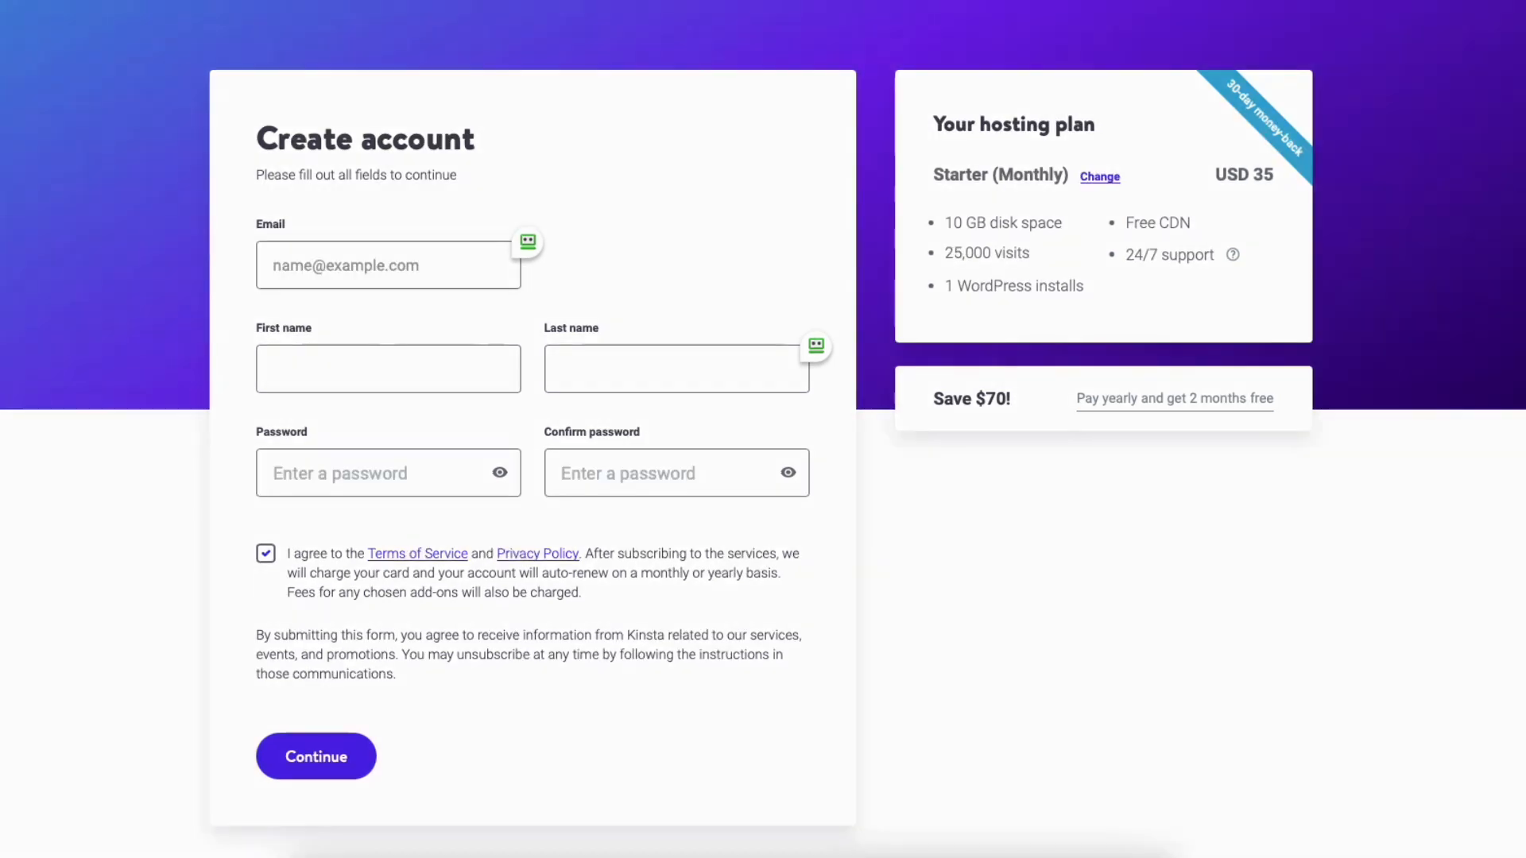
{"action": "scroll", "coordinate": [763, 429], "scroll_direction": "down", "scroll_amount": 10}
{"action": "scroll", "coordinate": [763, 429], "scroll_direction": "down", "scroll_amount": 2}
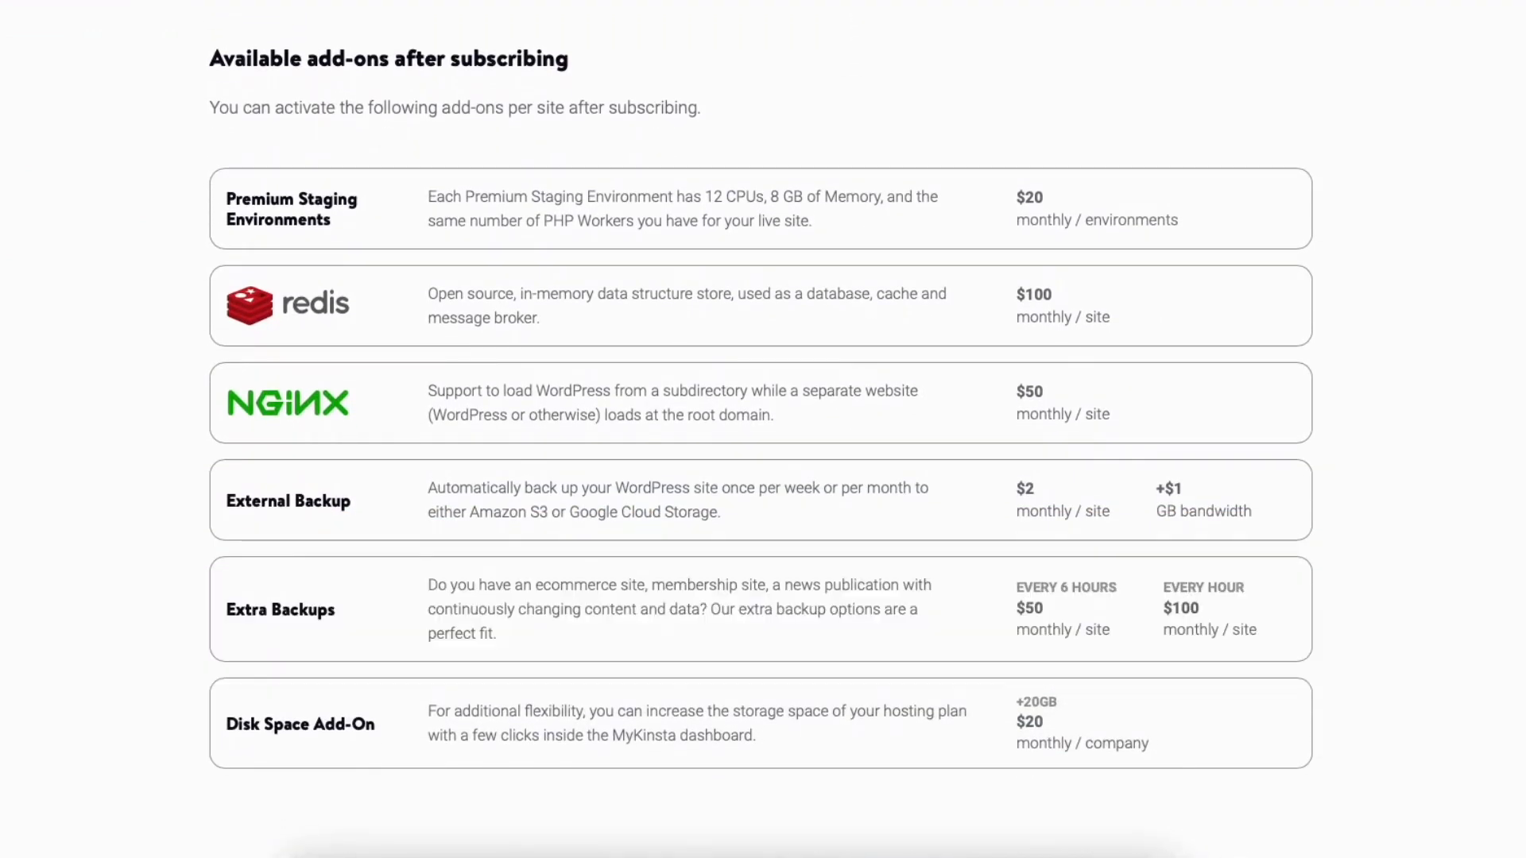
{"action": "scroll", "coordinate": [1134, 419], "scroll_direction": "up", "scroll_amount": 10}
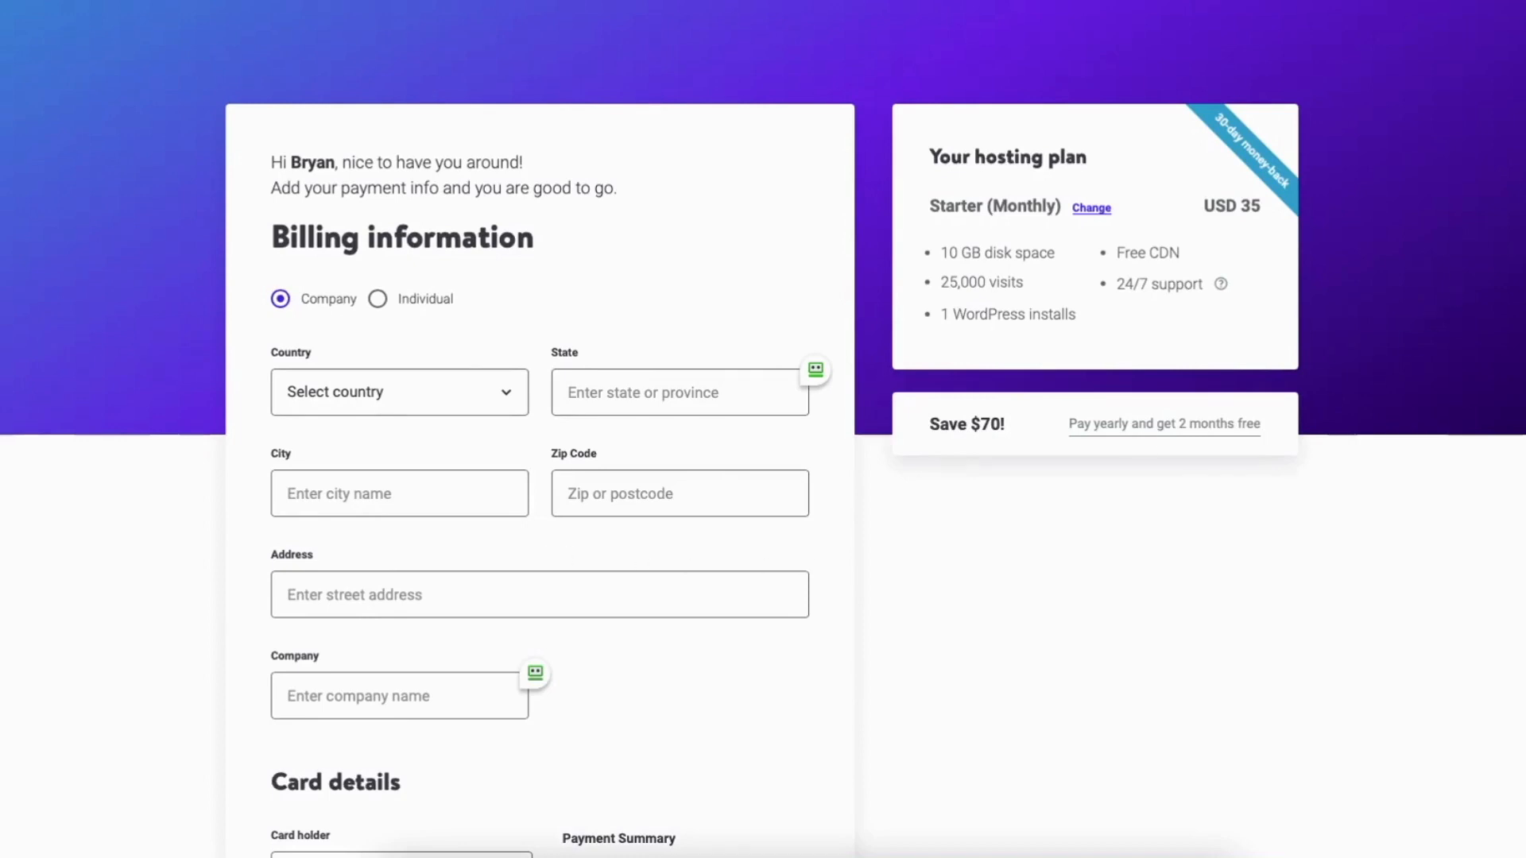
{"action": "scroll", "coordinate": [763, 430], "scroll_direction": "down", "scroll_amount": 5}
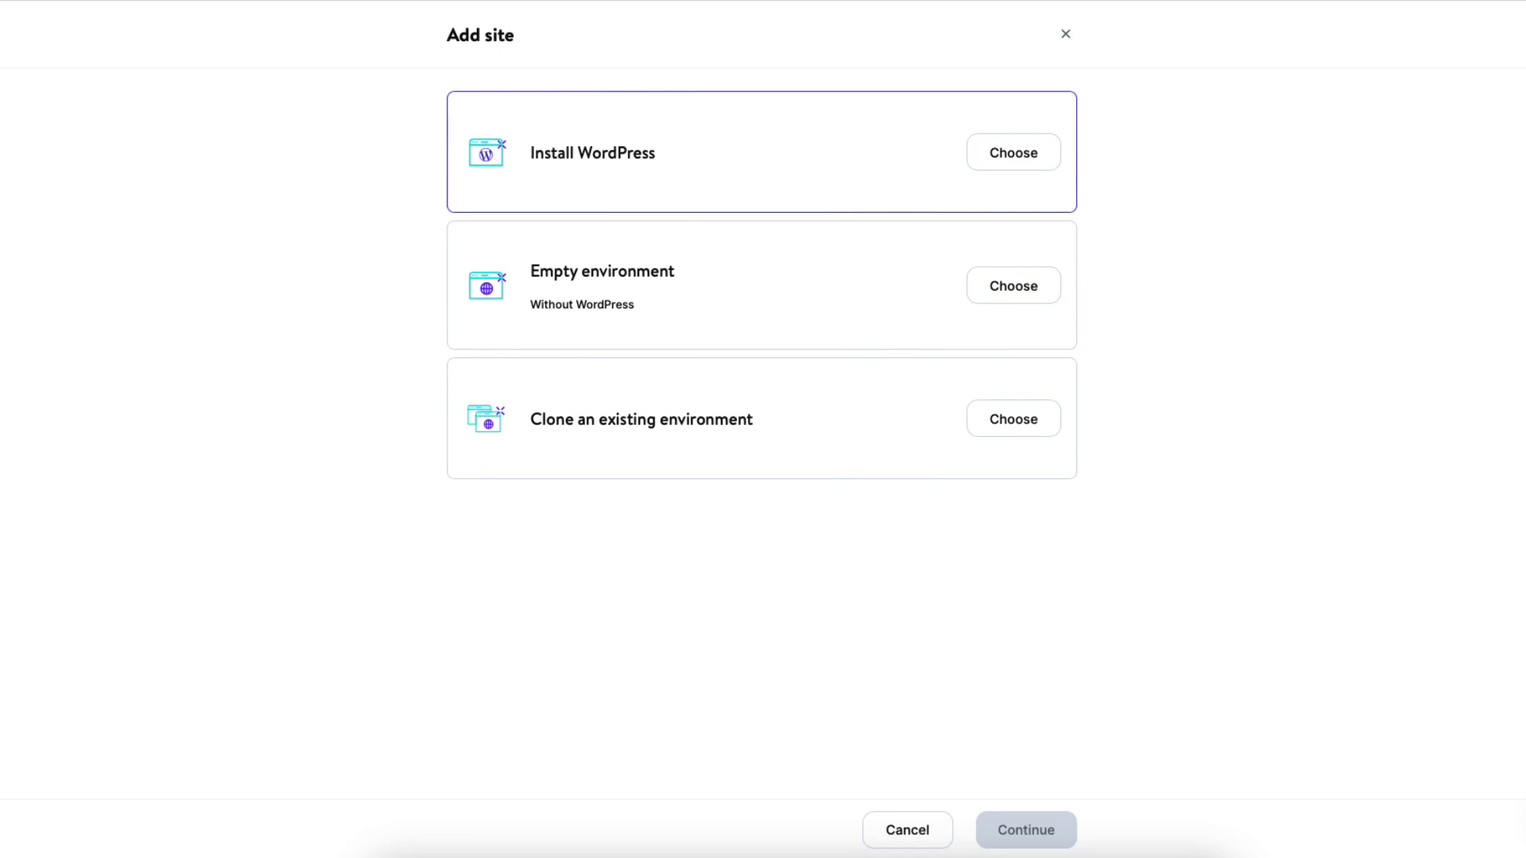
Choose to install WordPress for the new site and name it My Demo Site
{"action": "left_click", "coordinate": [1014, 153]}
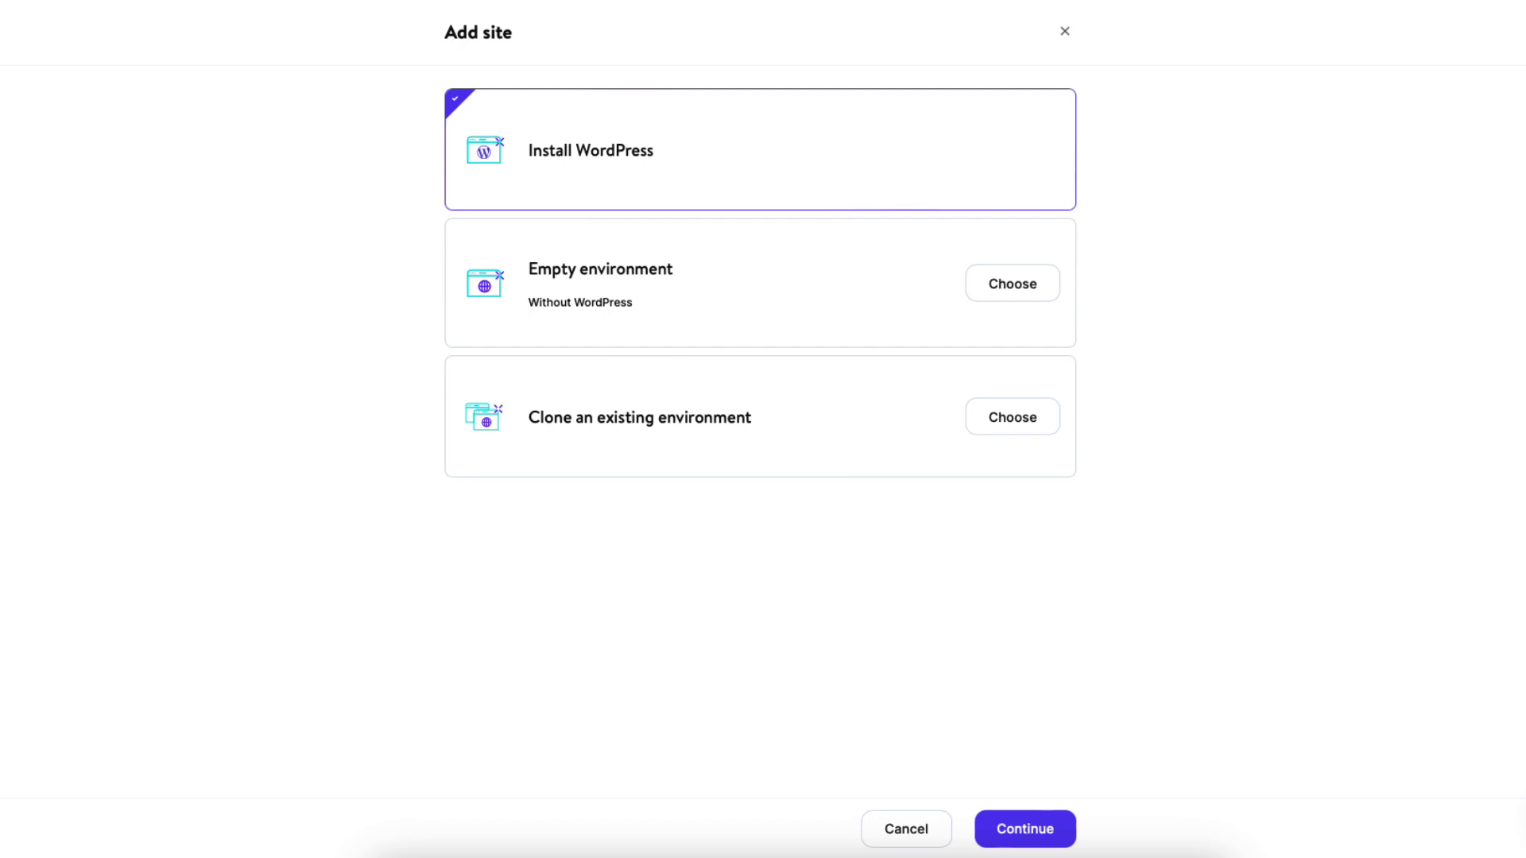
{"action": "key", "text": "Return"}
{"action": "left_click", "coordinate": [620, 204]}
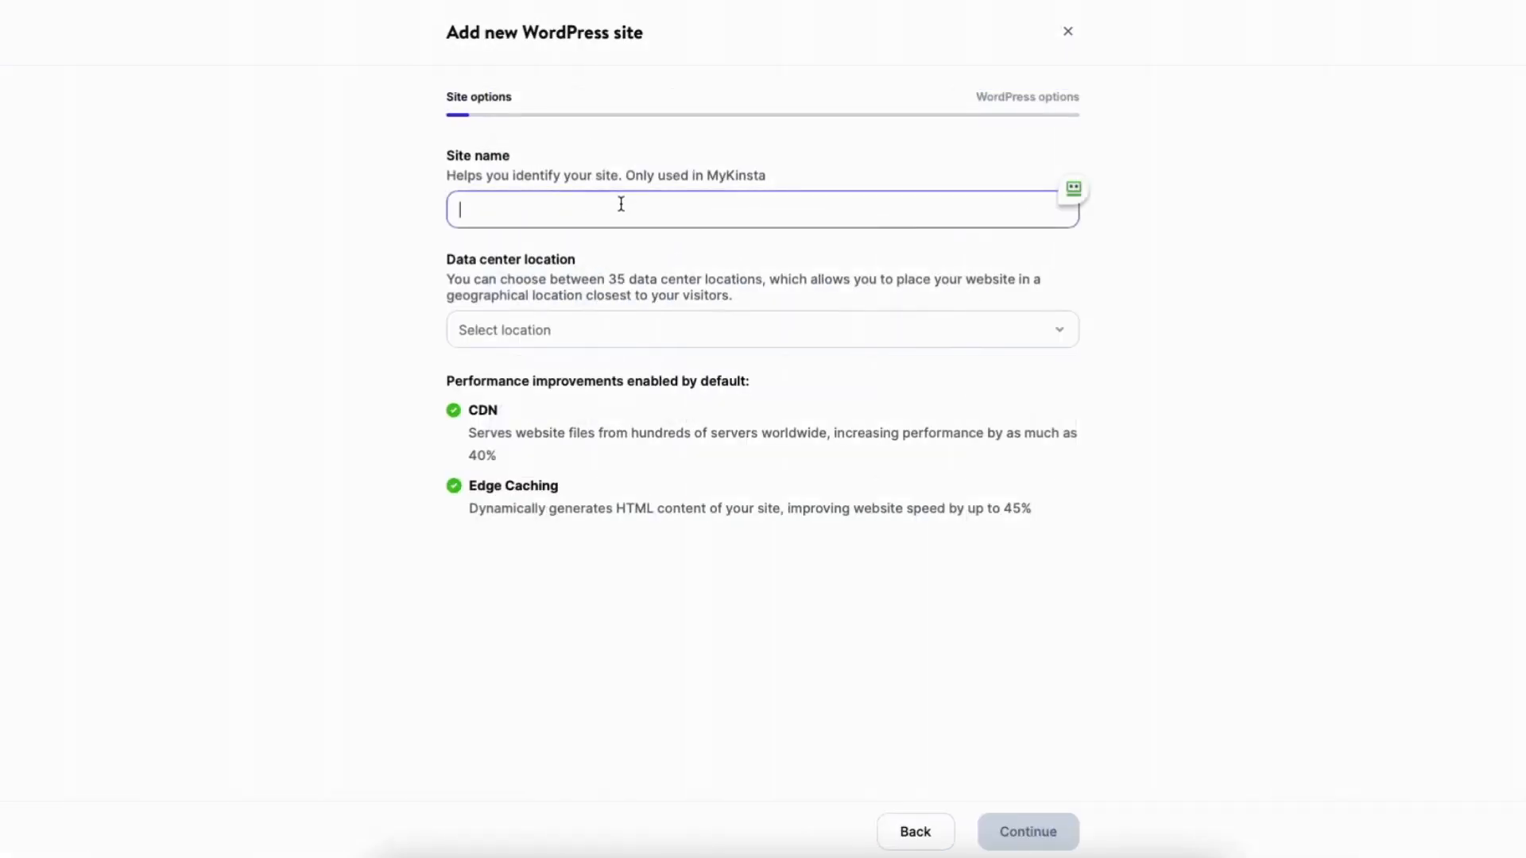
{"action": "type", "text": "My Demo Site"}
{"action": "left_click", "coordinate": [648, 255]}
Set the data center location to Dallas US (us-south1) and continue to the WordPress options
{"action": "left_click", "coordinate": [819, 324]}
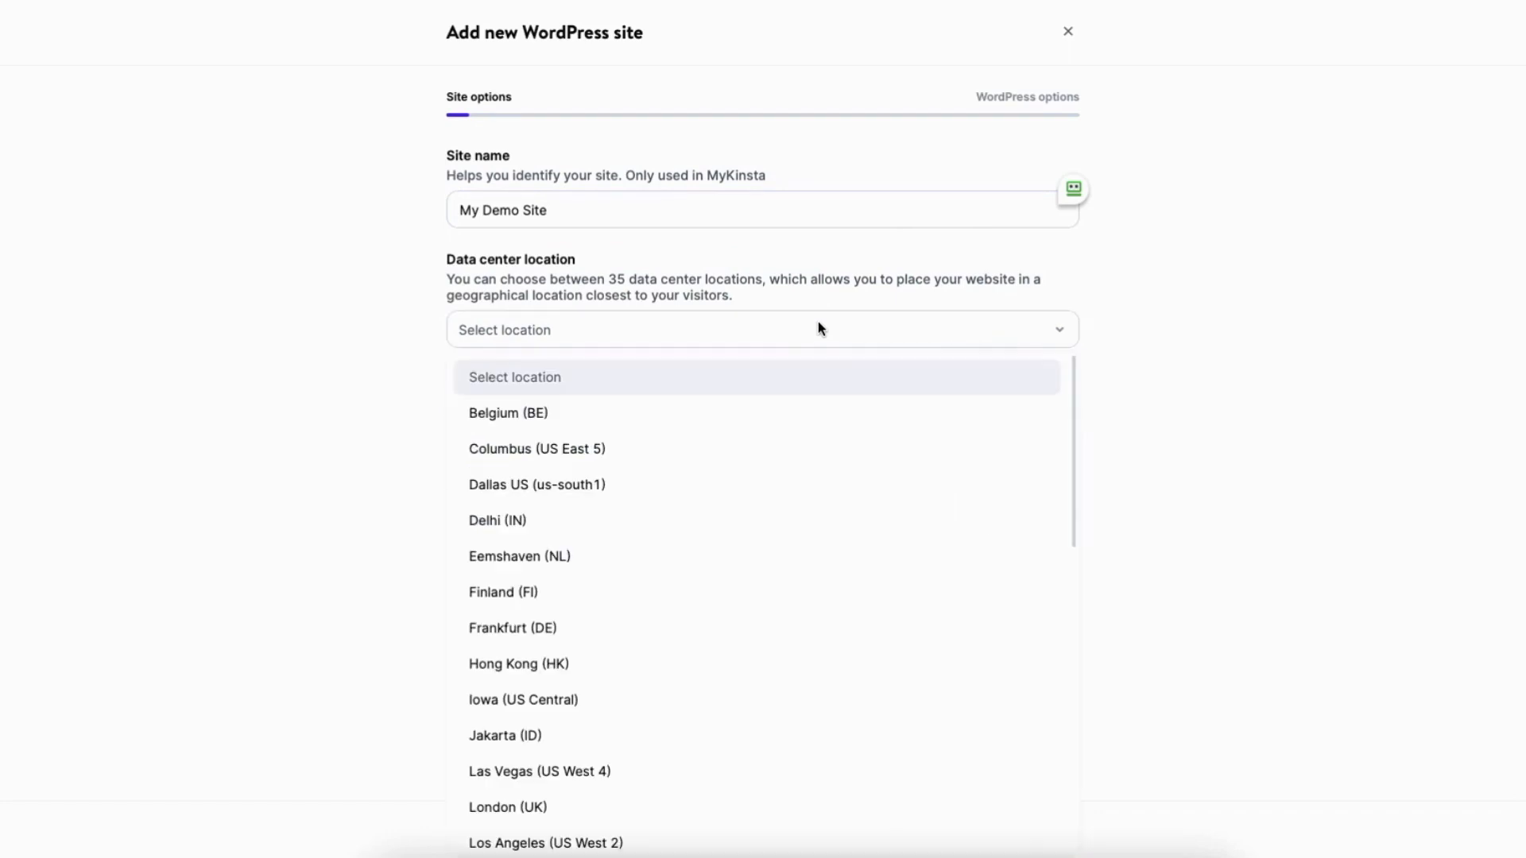
{"action": "left_click_drag", "start_coordinate": [1076, 392], "coordinate": [1073, 617]}
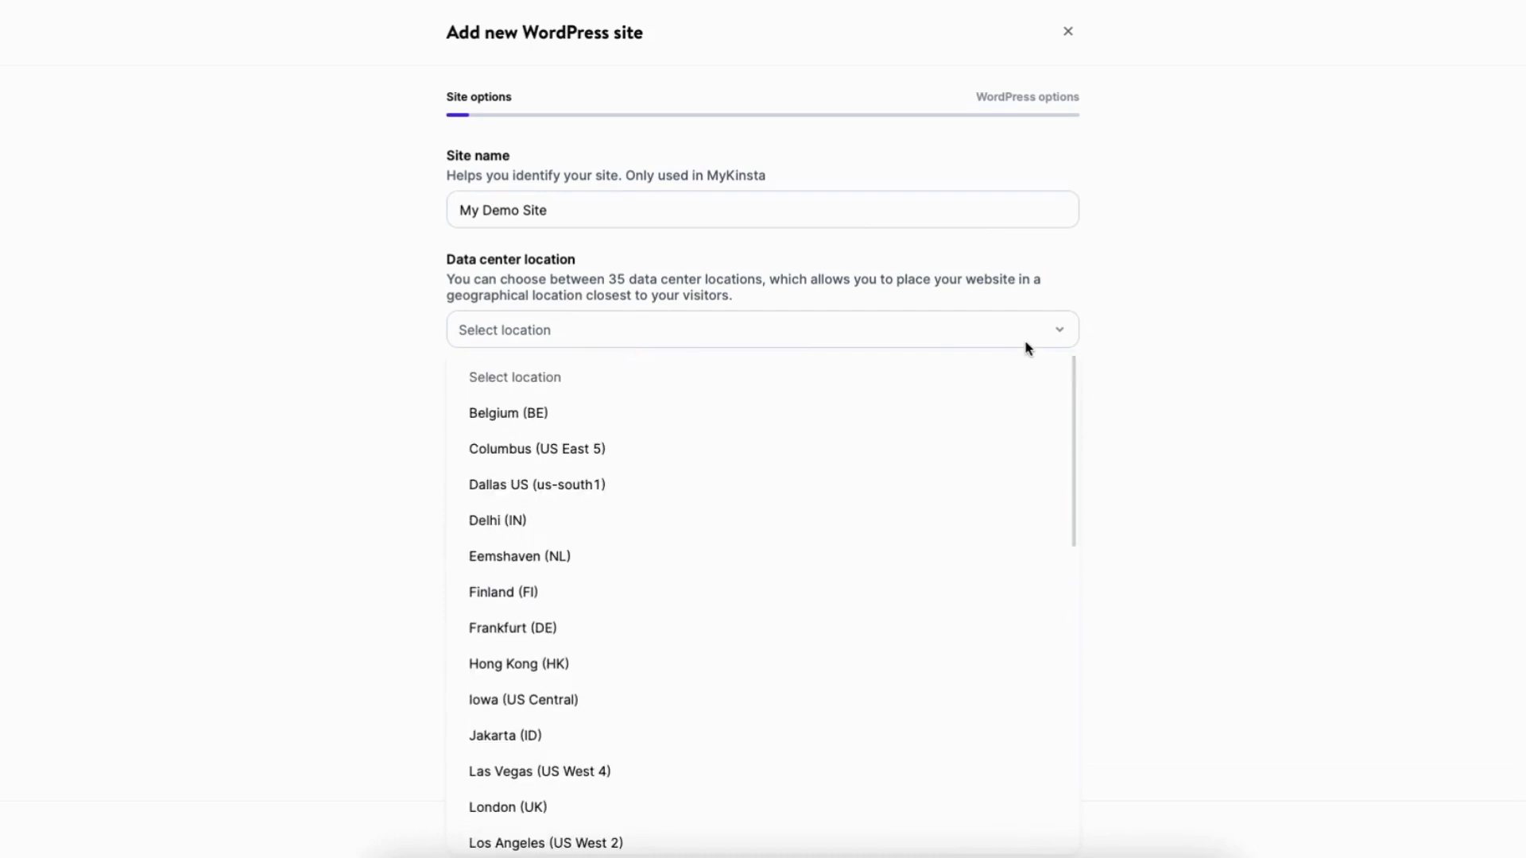
{"action": "left_click", "coordinate": [549, 484]}
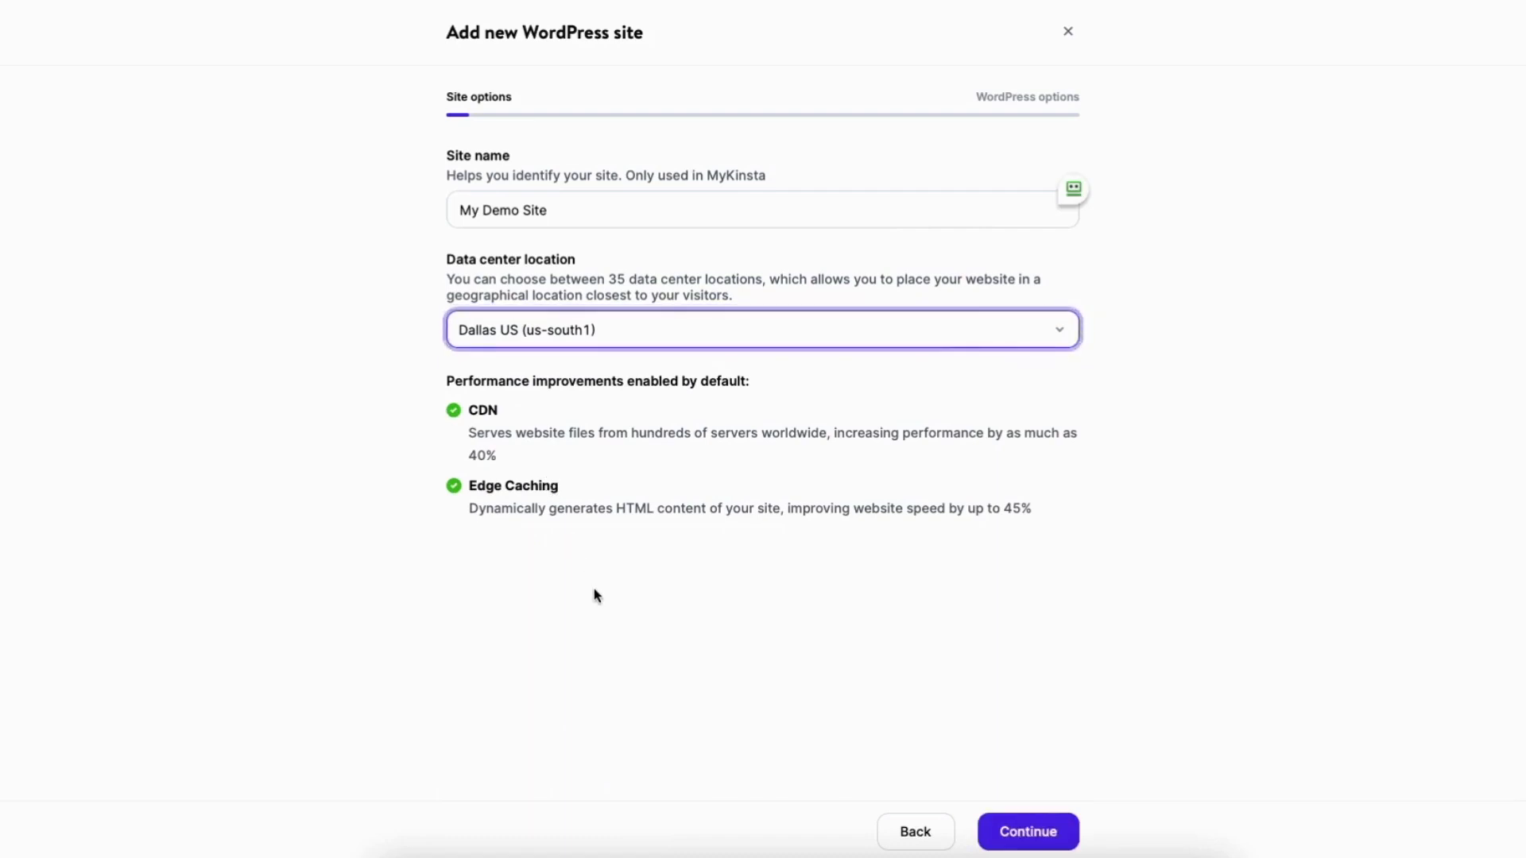
{"action": "left_click", "coordinate": [1017, 837]}
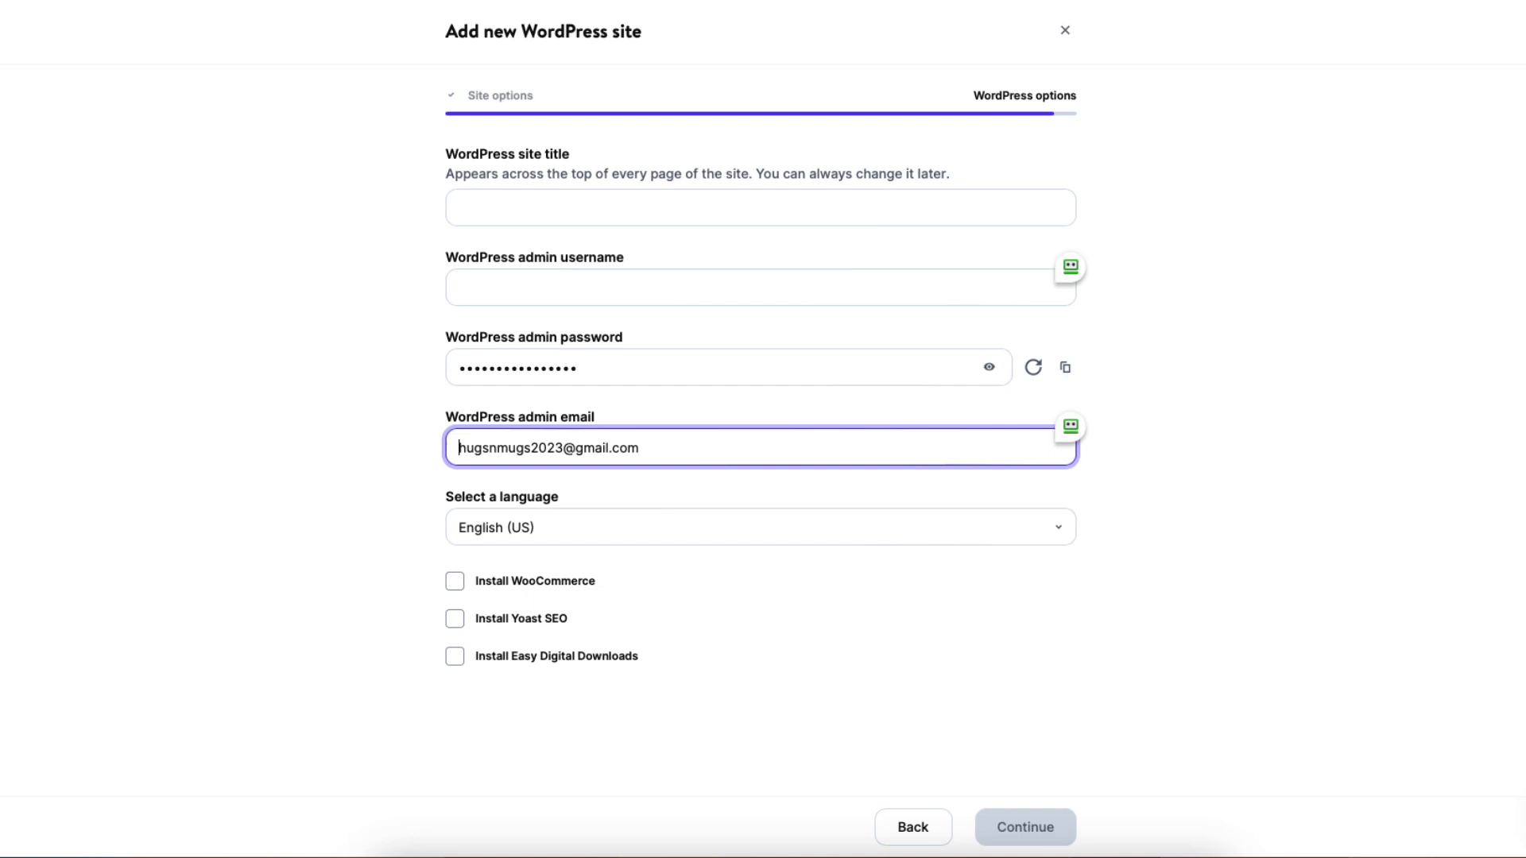
Browse the languages offered for the new WordPress site without choosing one
{"action": "left_click", "coordinate": [1012, 528]}
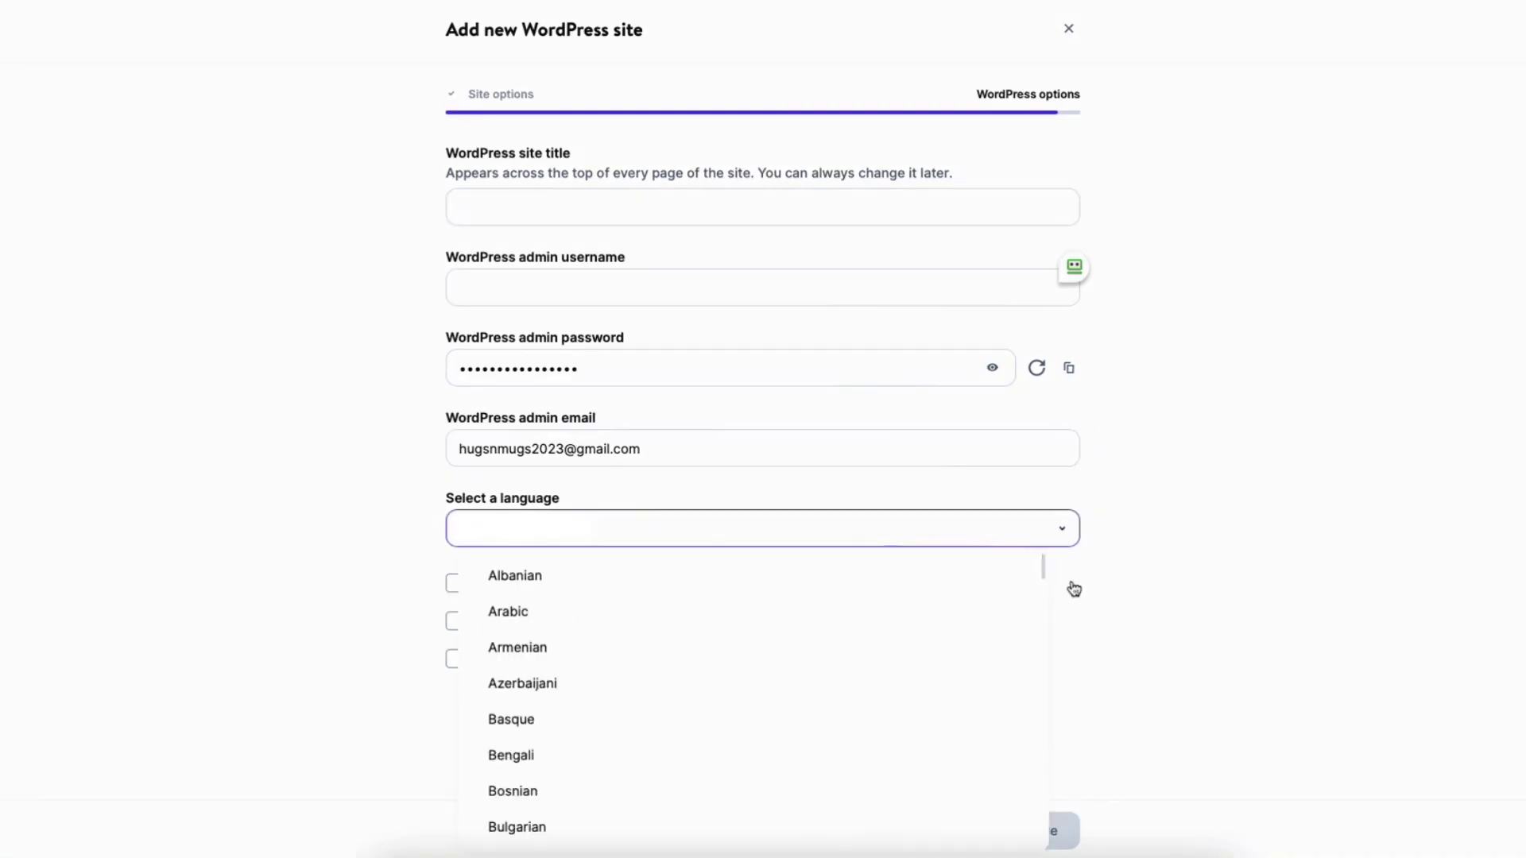
{"action": "scroll", "coordinate": [1048, 578], "scroll_direction": "down", "scroll_amount": 1}
{"action": "left_click_drag", "start_coordinate": [1049, 588], "coordinate": [1049, 645]}
{"action": "left_click", "coordinate": [1159, 608]}
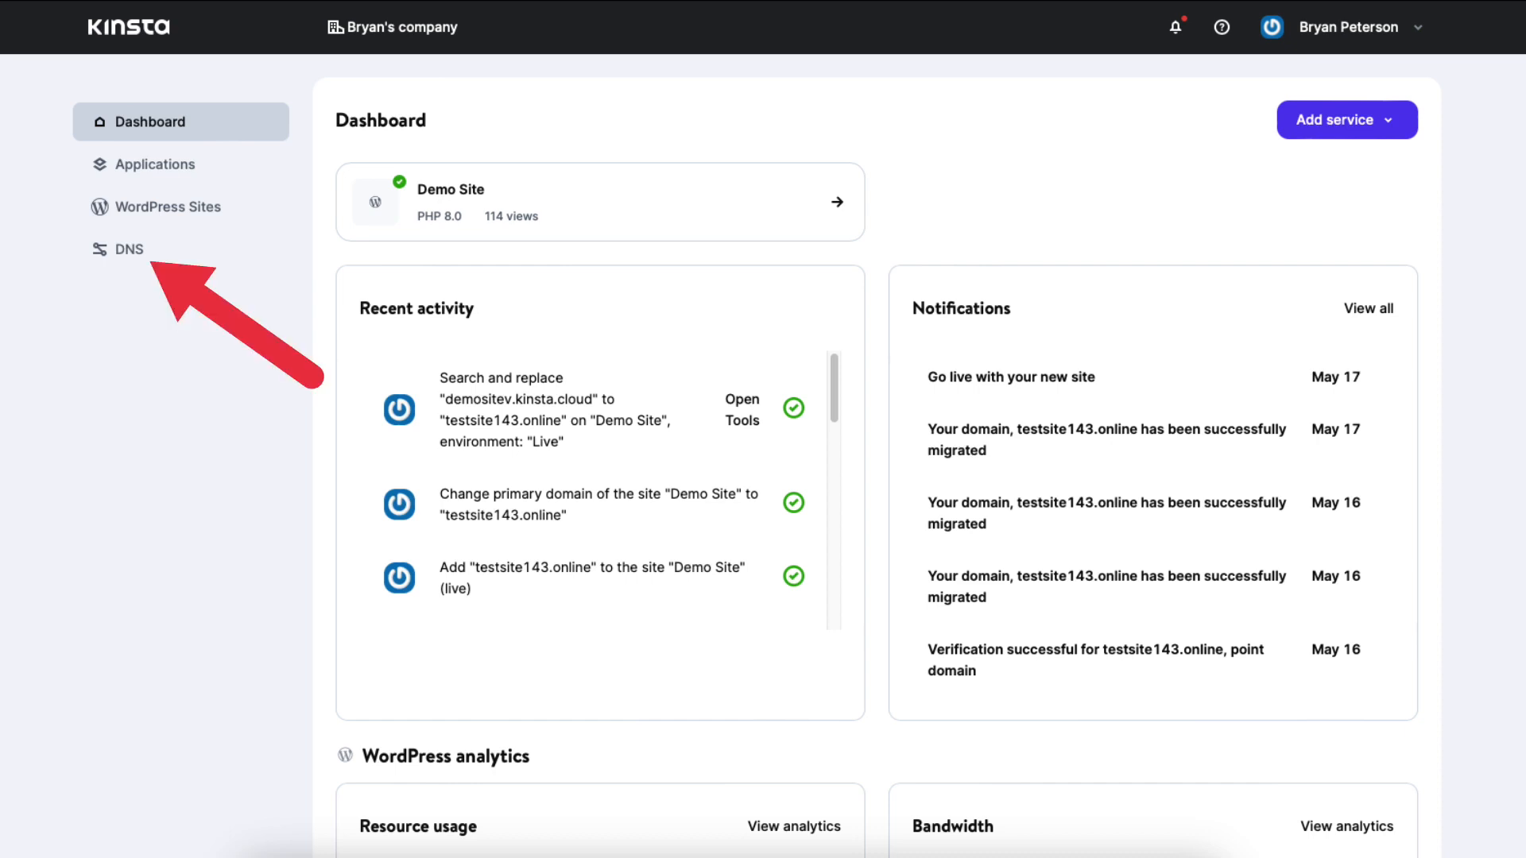
Open the DNS management section of the hosting account
{"action": "left_click", "coordinate": [129, 249]}
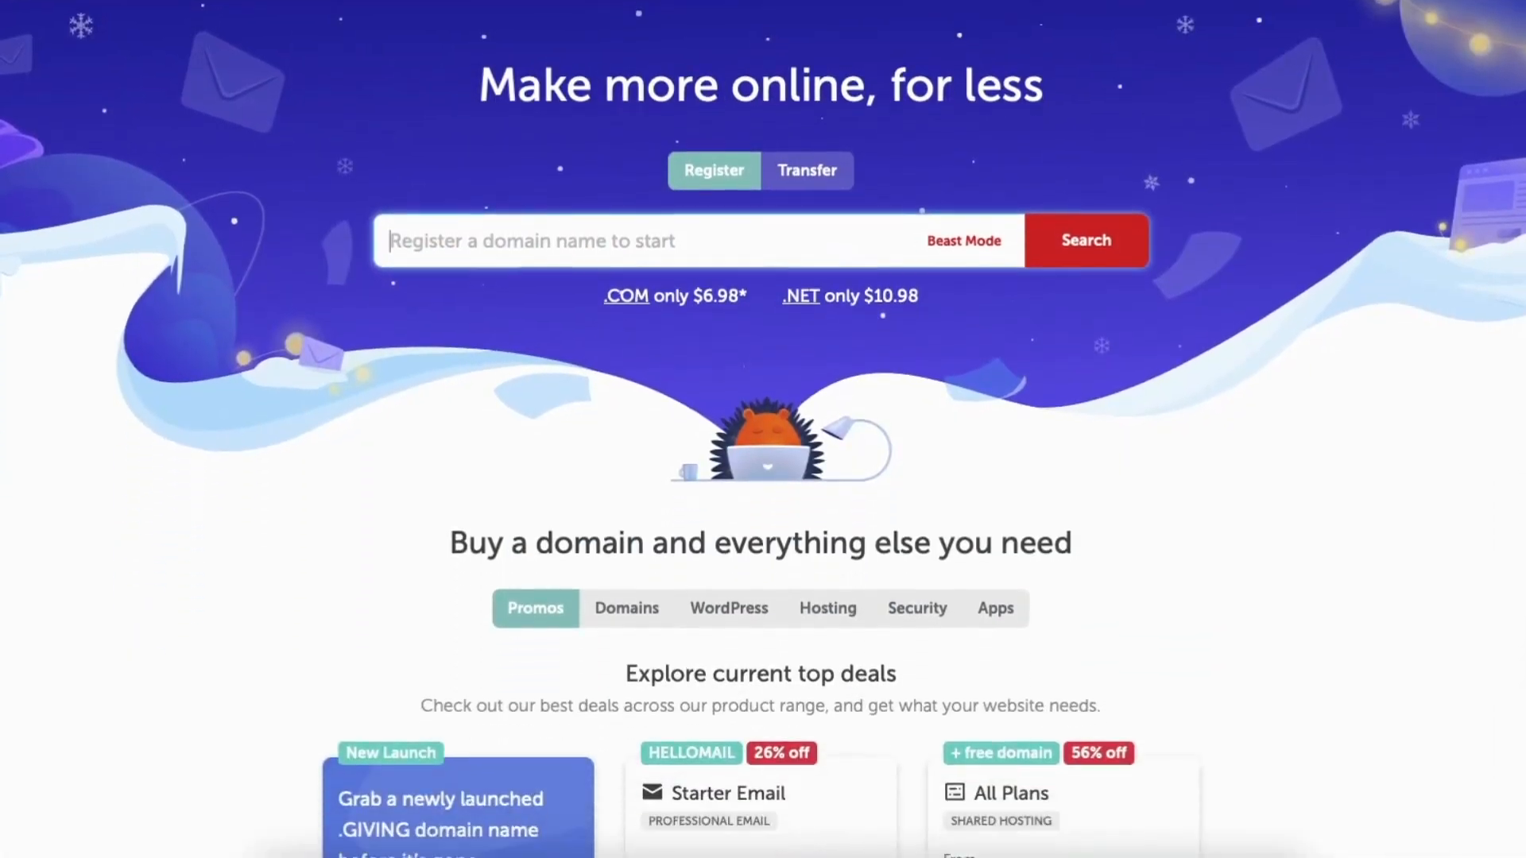
Look through the current deals and domain and hosting offers on Namecheap's home page
{"action": "scroll", "coordinate": [763, 430], "scroll_direction": "down", "scroll_amount": 7}
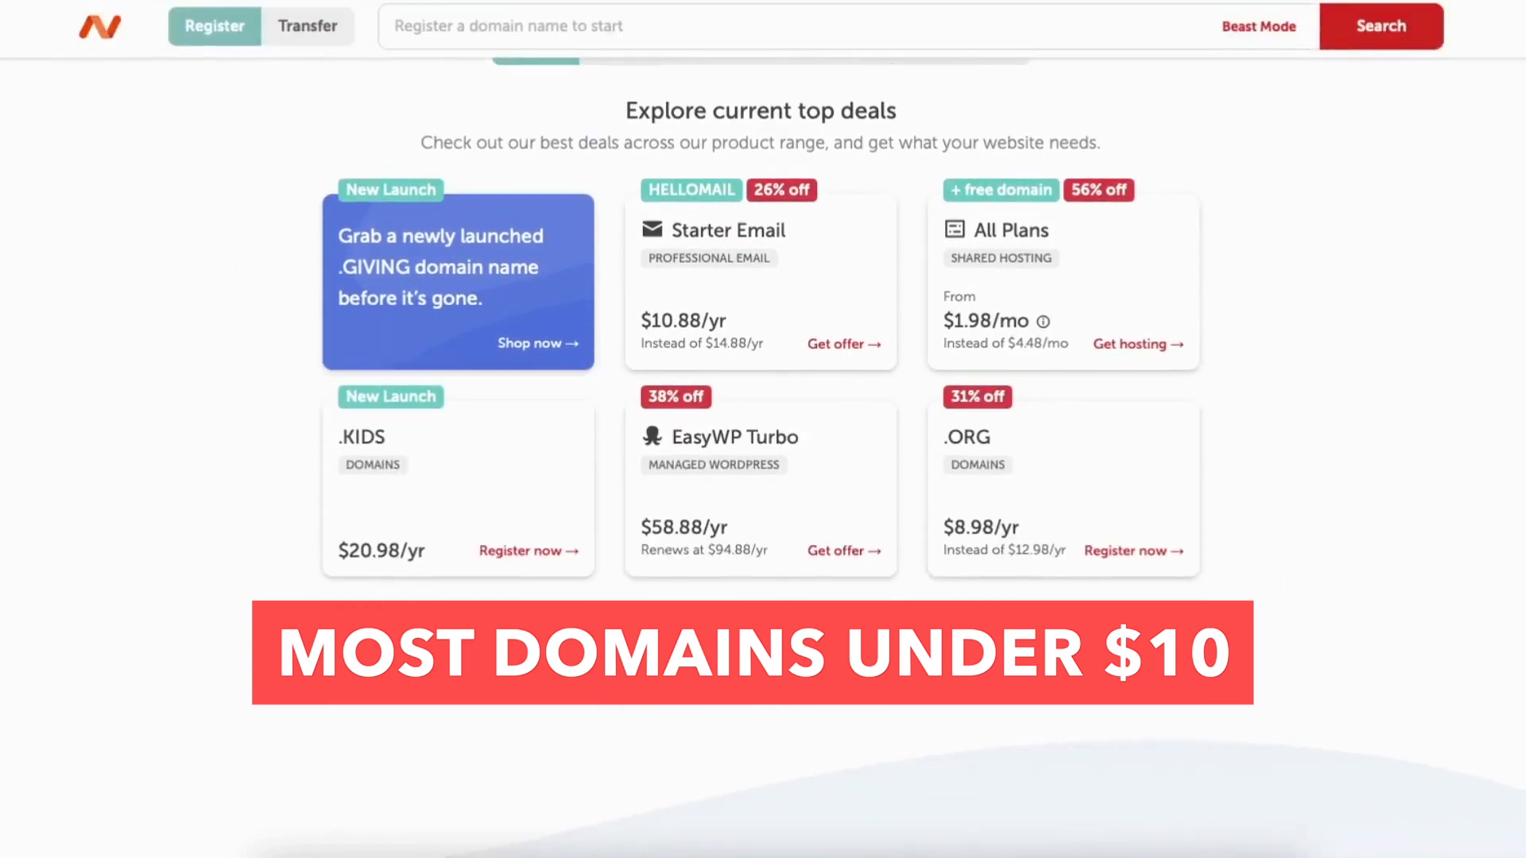
{"action": "scroll", "coordinate": [763, 429], "scroll_direction": "down", "scroll_amount": 6}
{"action": "scroll", "coordinate": [763, 429], "scroll_direction": "down", "scroll_amount": 7}
{"action": "scroll", "coordinate": [763, 429], "scroll_direction": "down", "scroll_amount": 6}
{"action": "scroll", "coordinate": [763, 429], "scroll_direction": "down", "scroll_amount": 7}
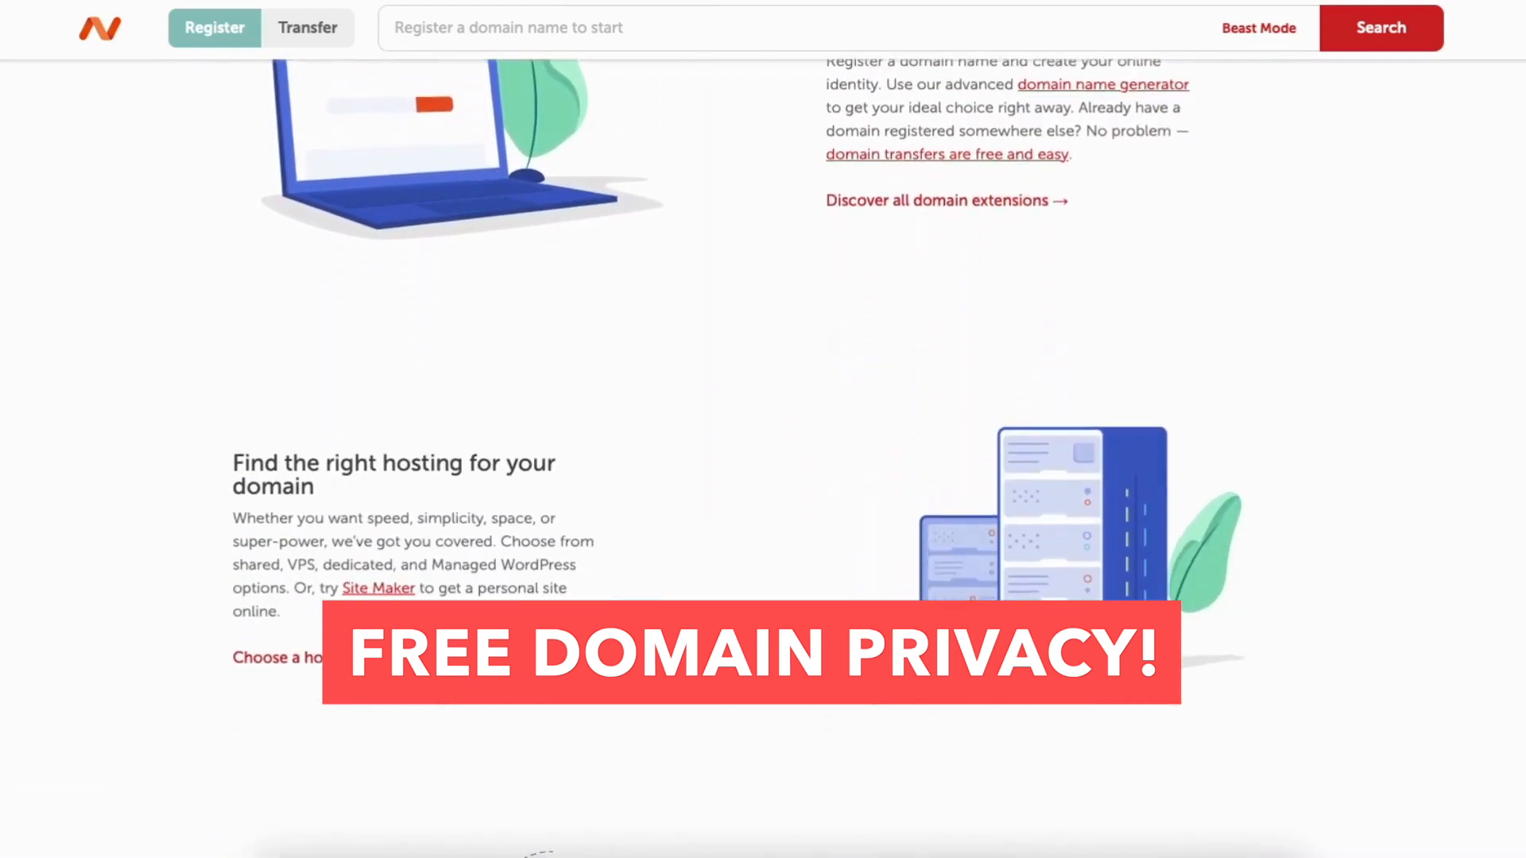
{"action": "scroll", "coordinate": [763, 429], "scroll_direction": "down", "scroll_amount": 2}
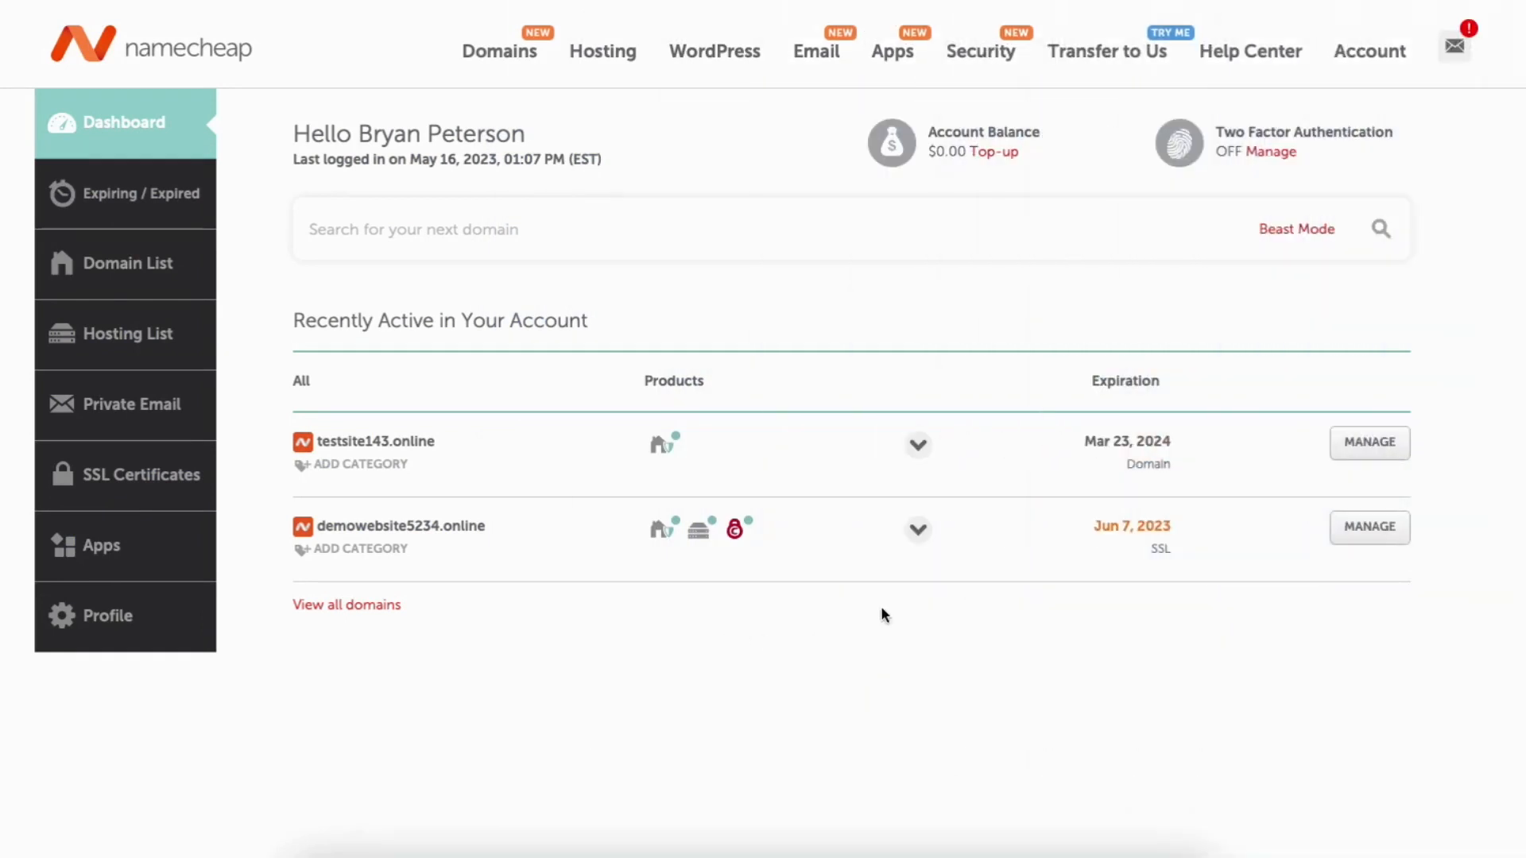
Open the management details of testsite143.online in the Namecheap account and switch its nameservers to Custom DNS
{"action": "left_click", "coordinate": [1374, 446]}
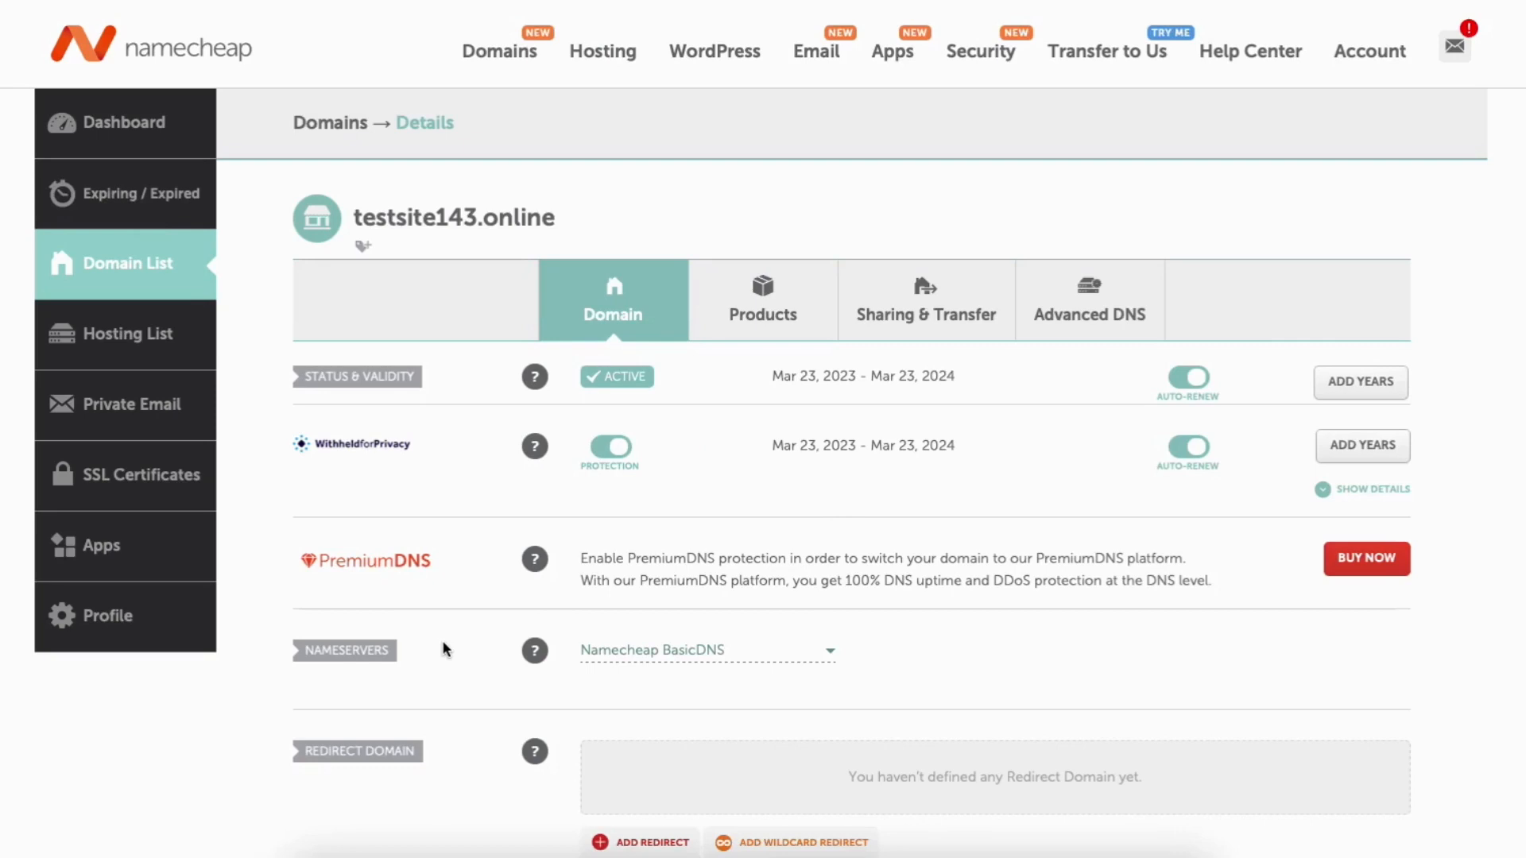
{"action": "left_click", "coordinate": [786, 653]}
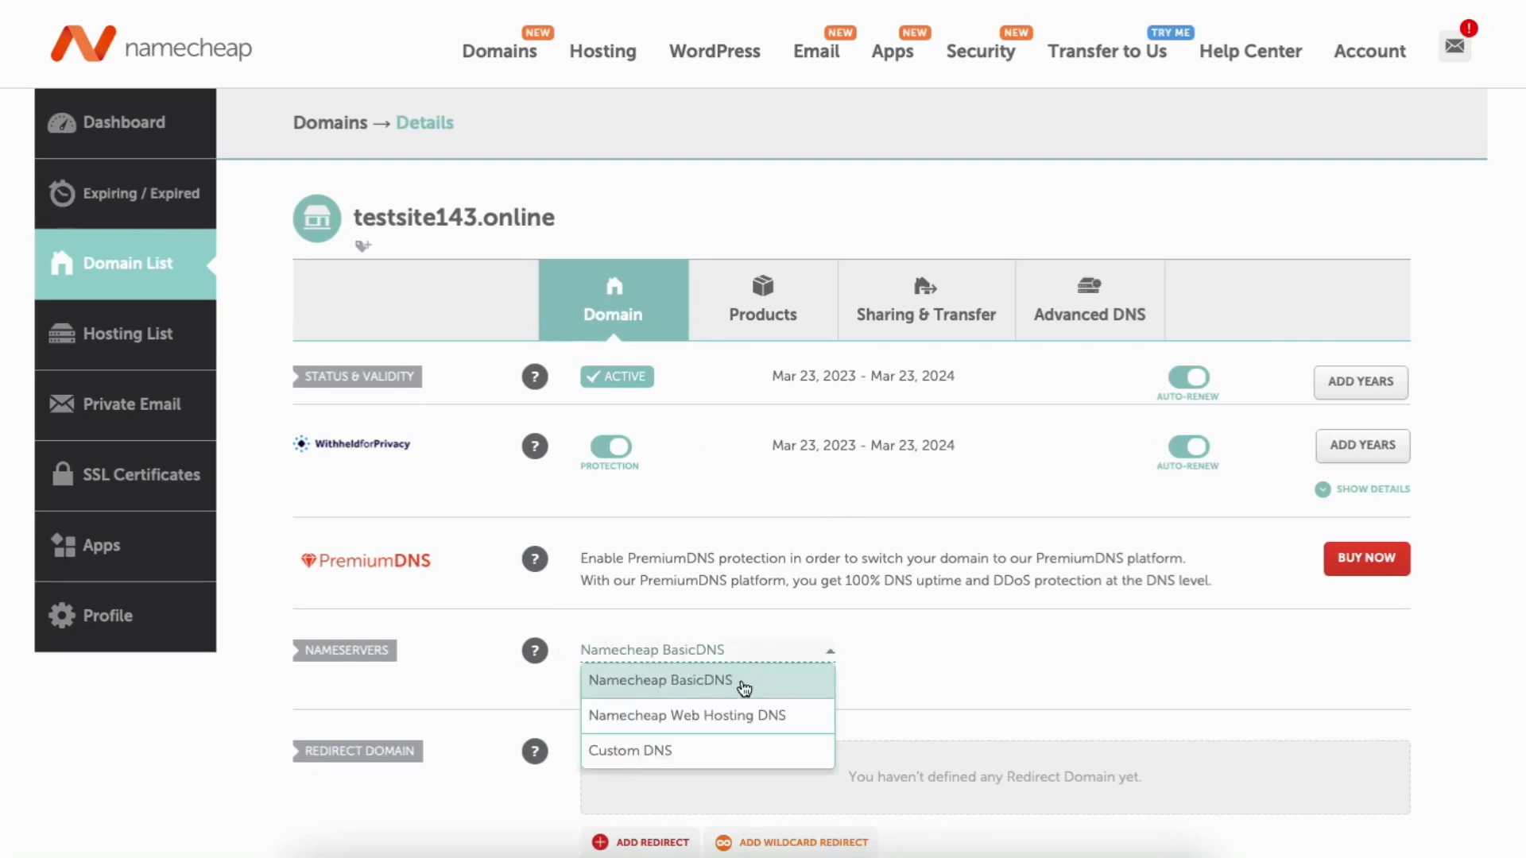
{"action": "left_click", "coordinate": [719, 755]}
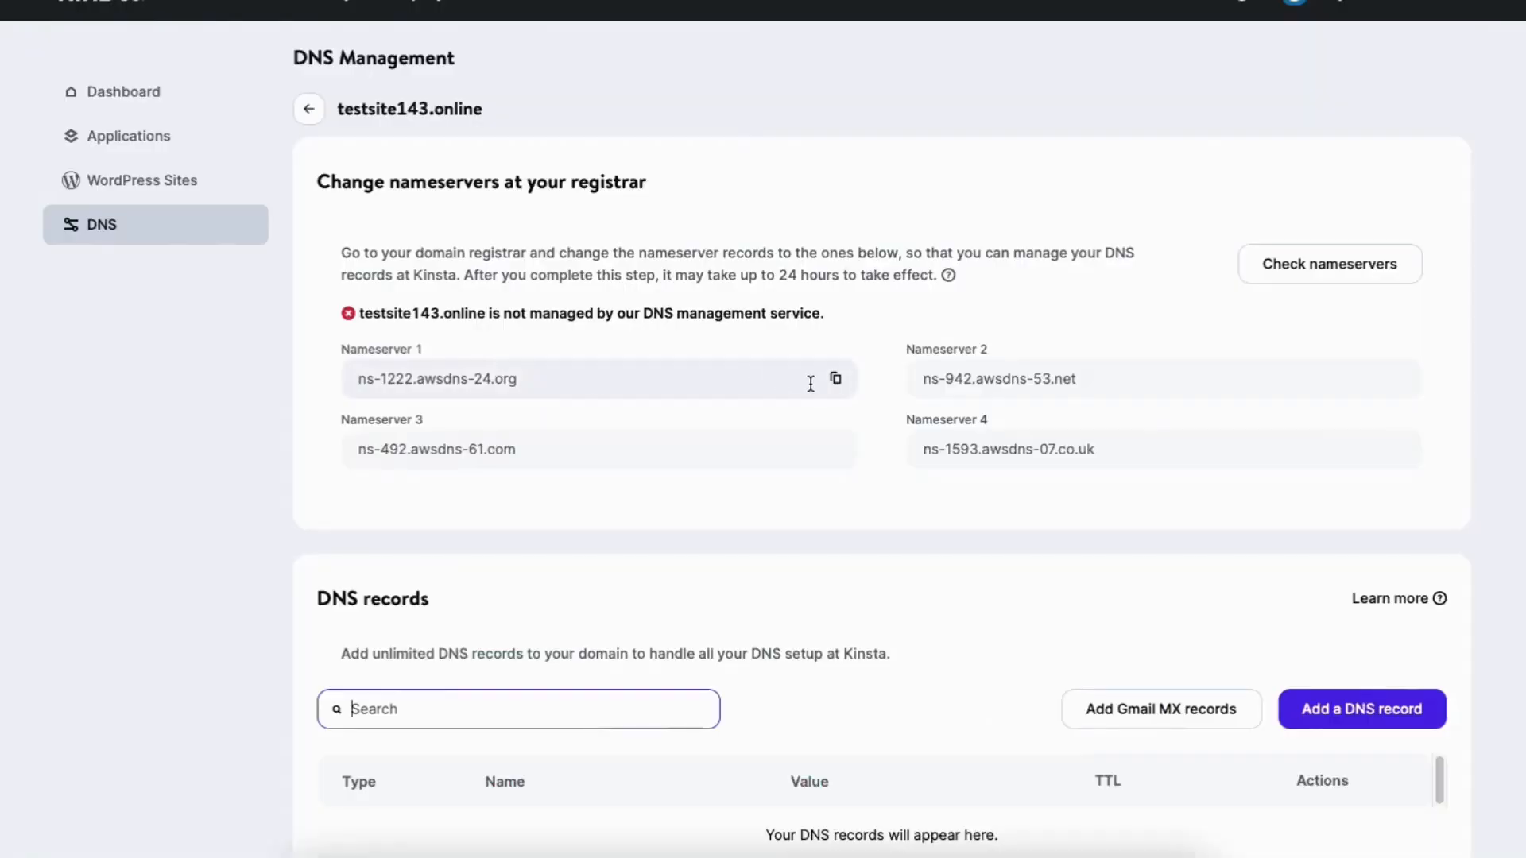
Copy Kinsta's first two nameservers, ns-1222.awsdns-24.org and ns-942.awsdns-53.net, into the domain's custom nameserver entries at Namecheap
{"action": "left_click", "coordinate": [833, 378]}
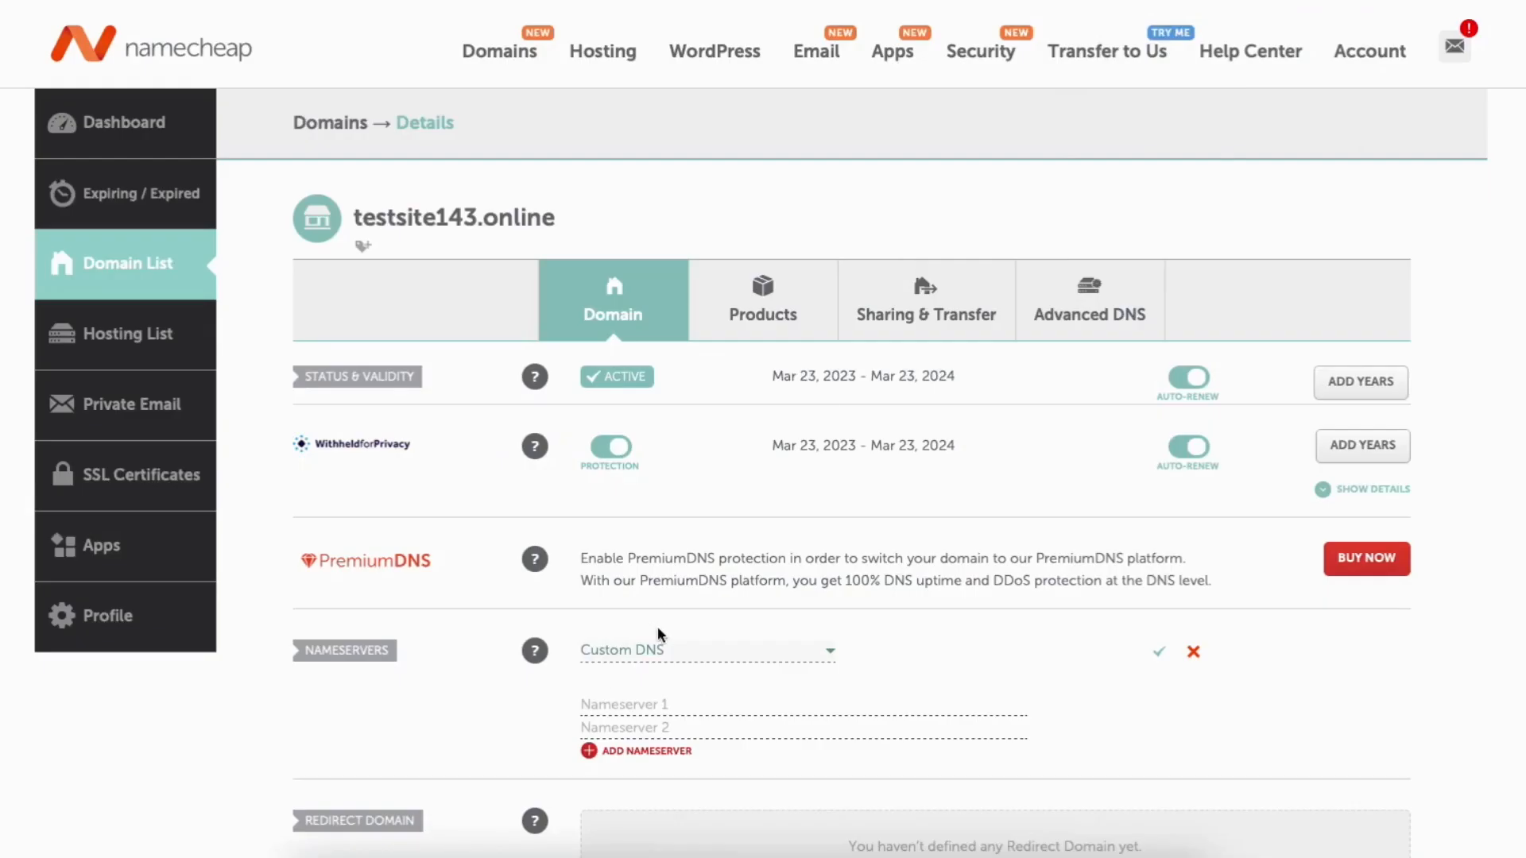
{"action": "left_click", "coordinate": [612, 697]}
{"action": "key", "text": "ctrl+v"}
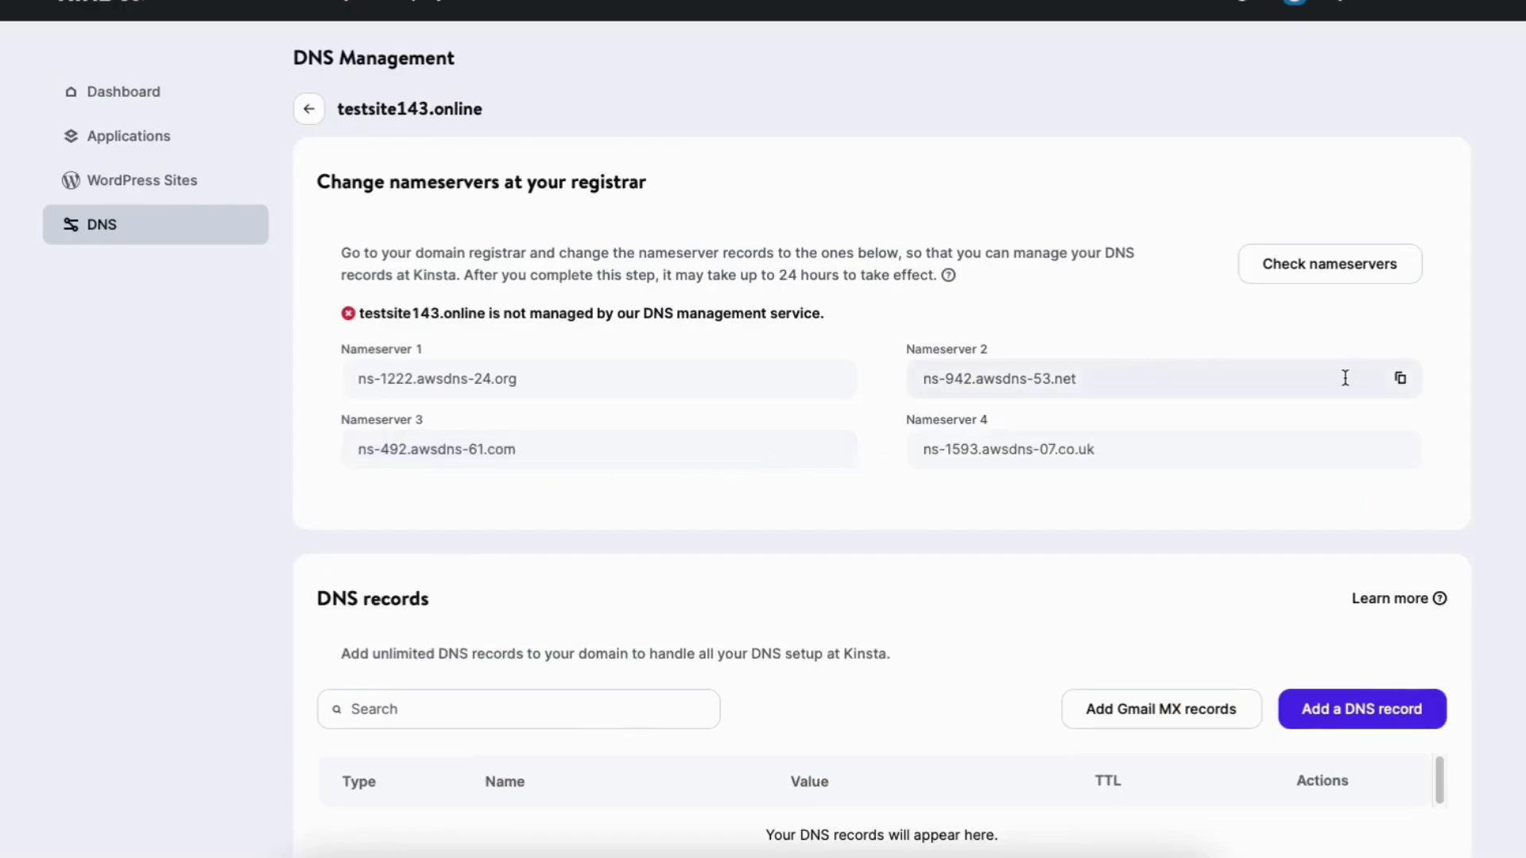
{"action": "left_click", "coordinate": [1399, 383]}
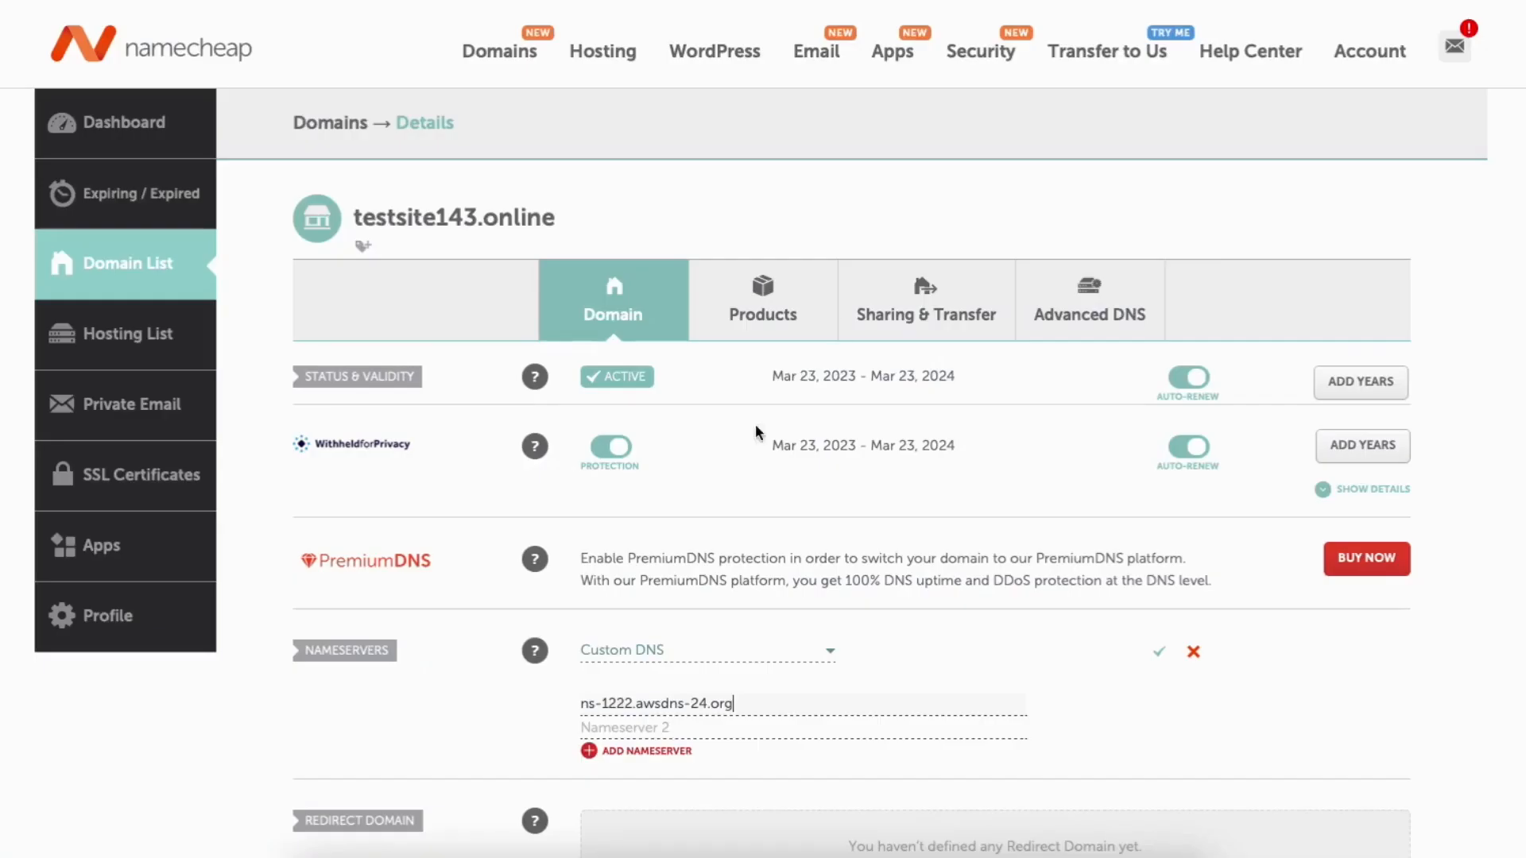
{"action": "left_click", "coordinate": [612, 728]}
{"action": "key", "text": "ctrl+v"}
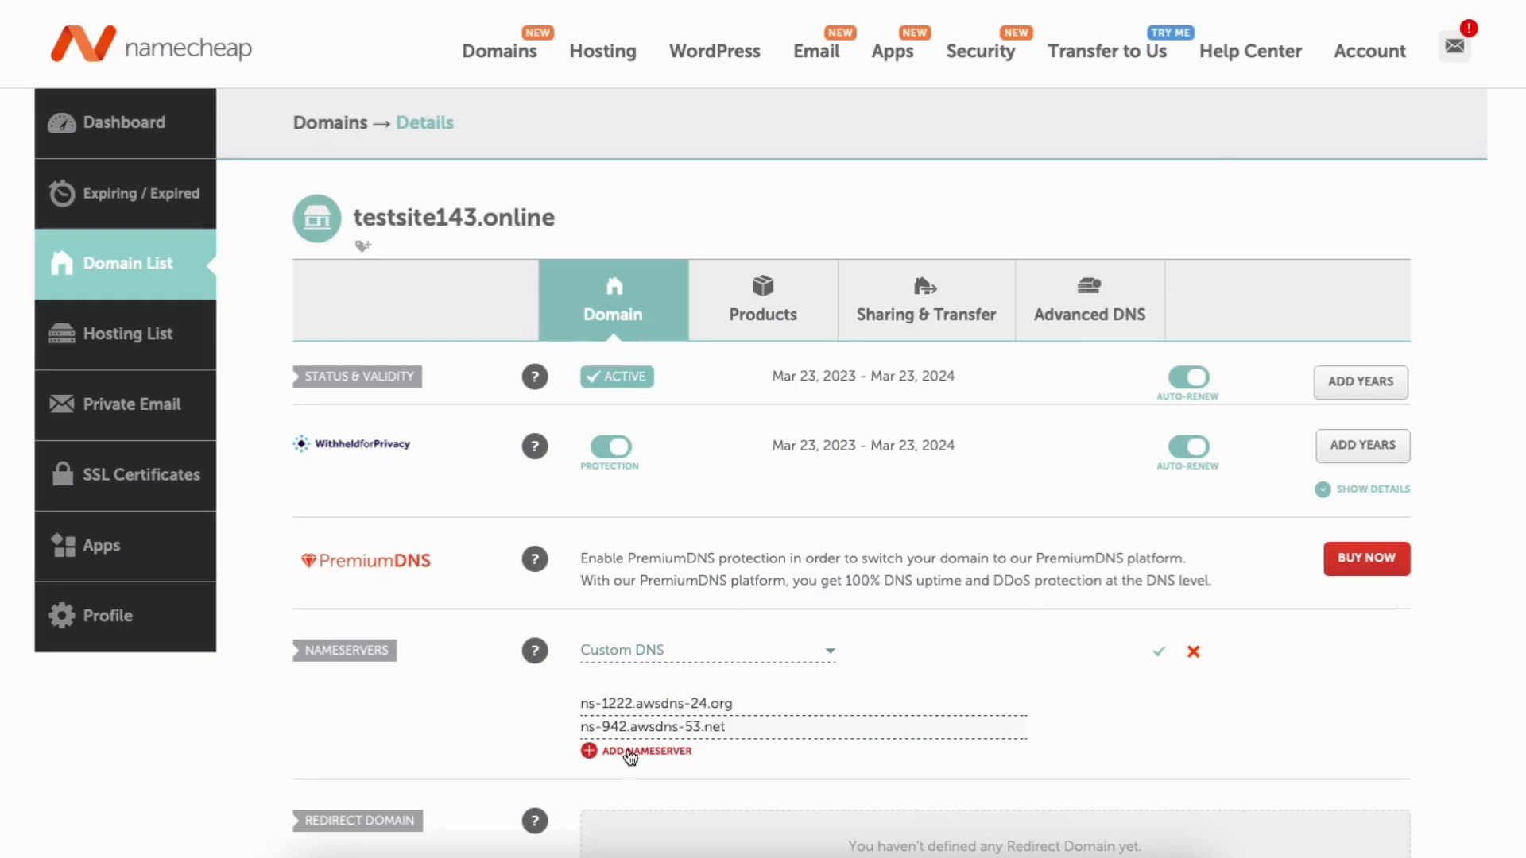
Add Kinsta's ns-492.awsdns-61.com and ns-1593.awsdns-07.co.uk as the third and fourth custom nameservers at Namecheap and save the nameserver settings
{"action": "left_click", "coordinate": [633, 752]}
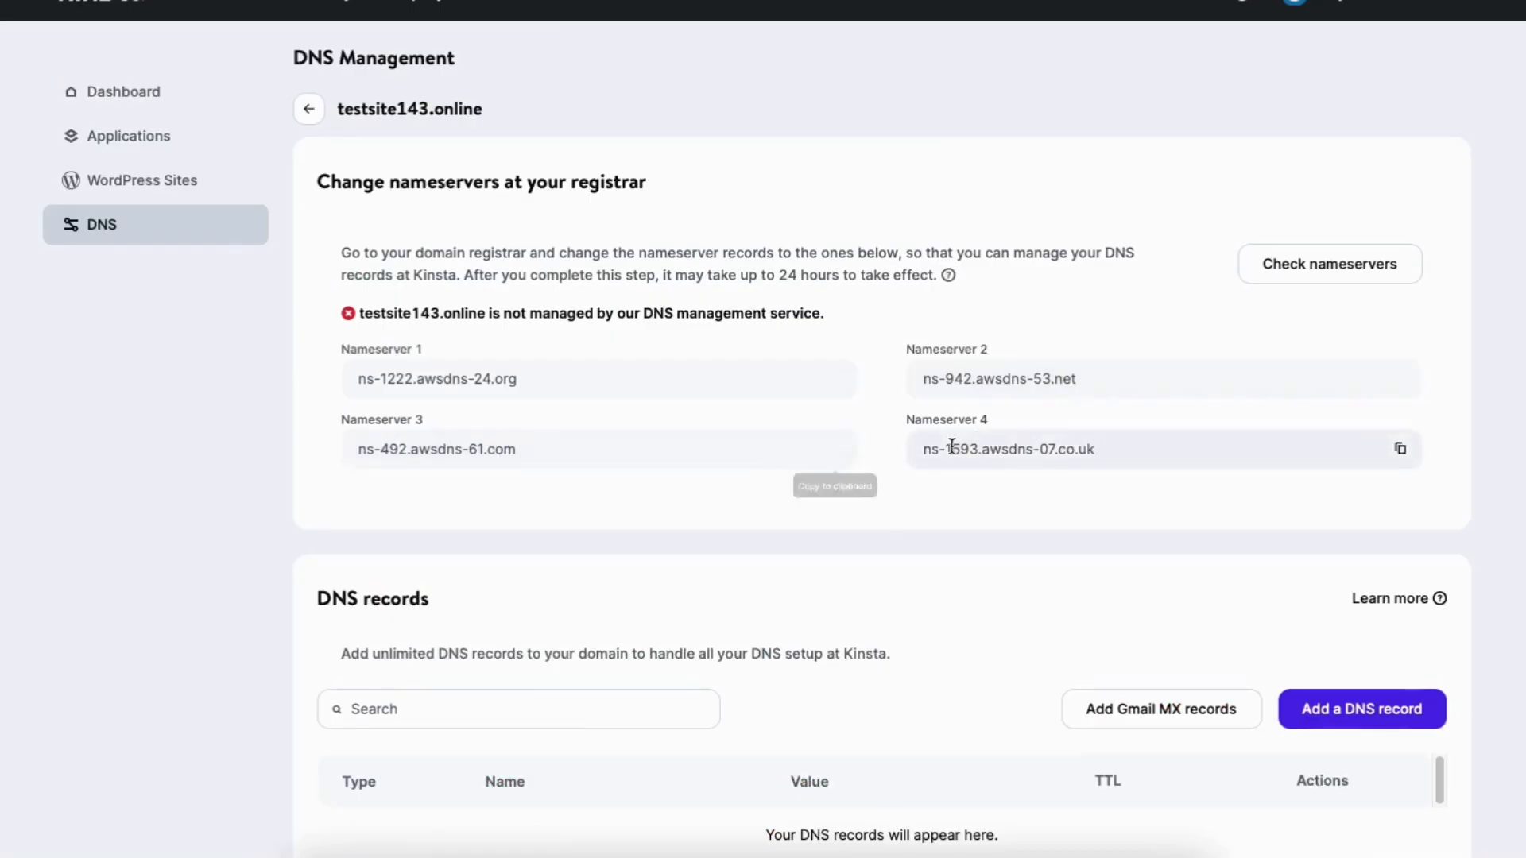
{"action": "left_click", "coordinate": [835, 449]}
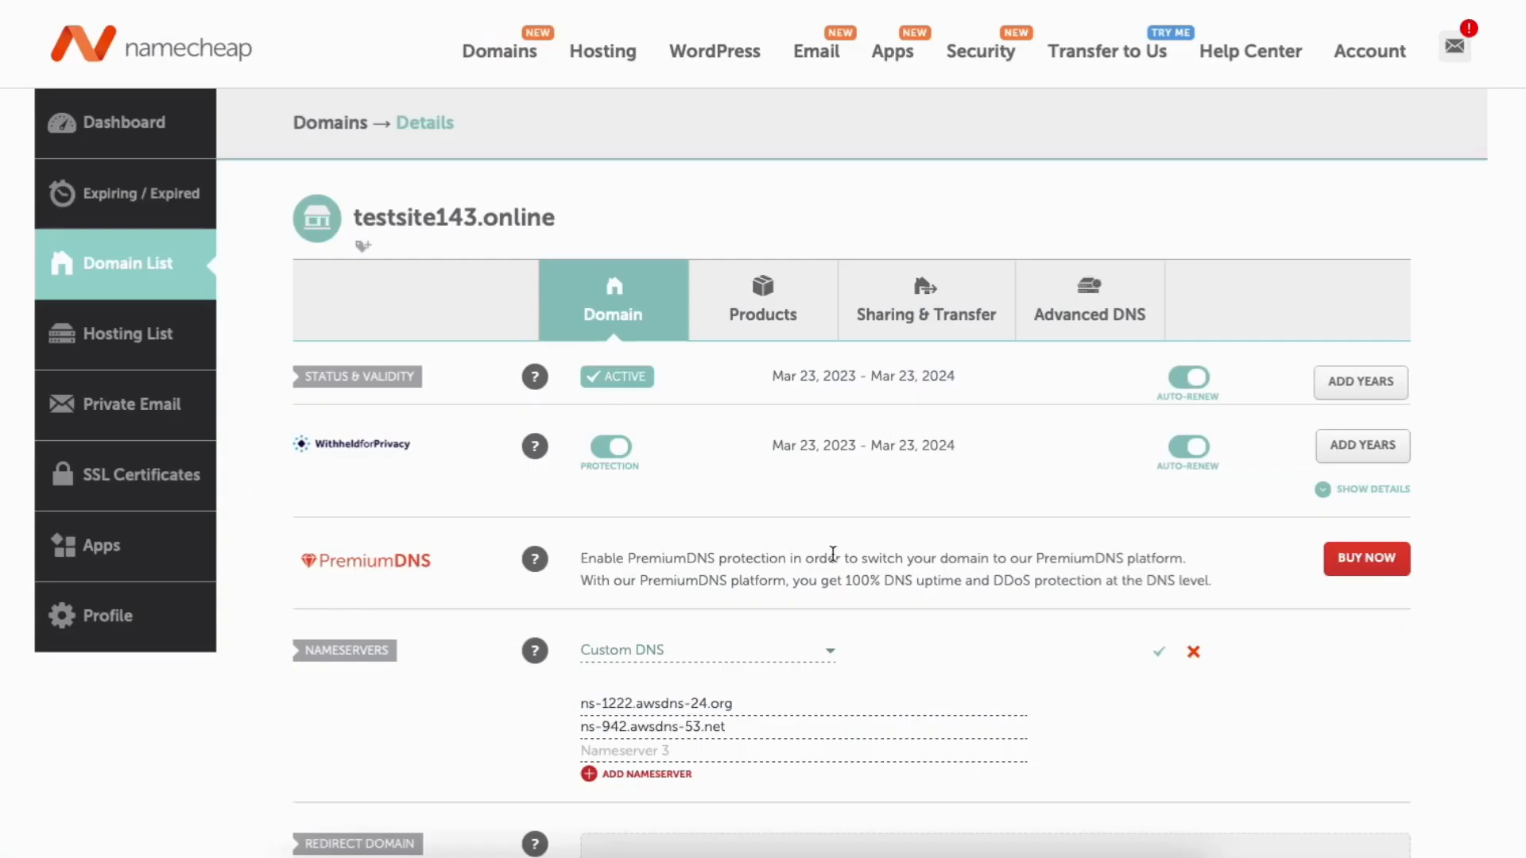
{"action": "left_click", "coordinate": [657, 751]}
{"action": "key", "text": "ctrl+v"}
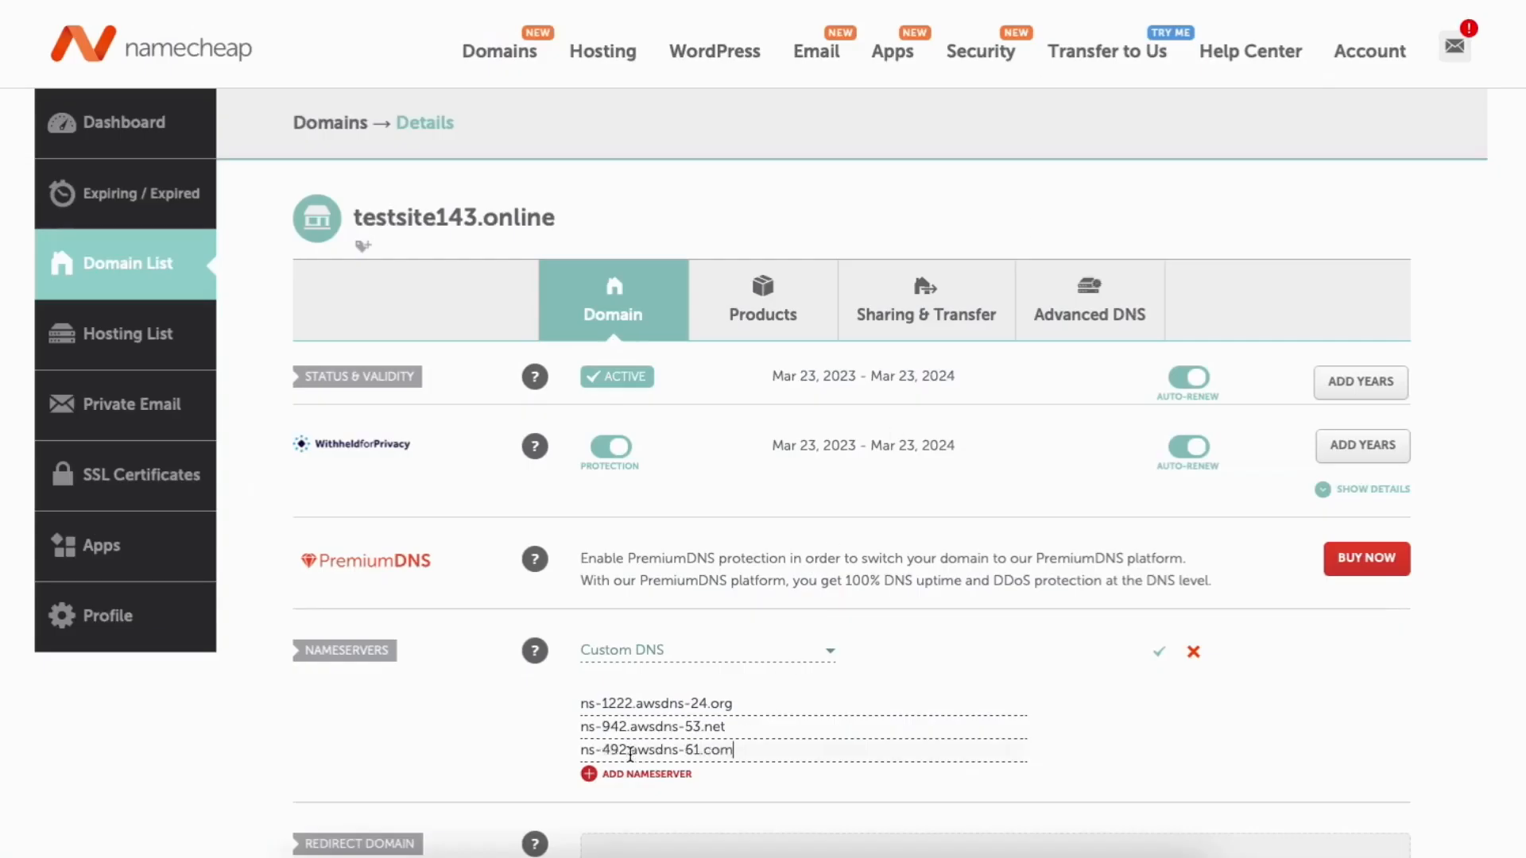
{"action": "left_click", "coordinate": [625, 776]}
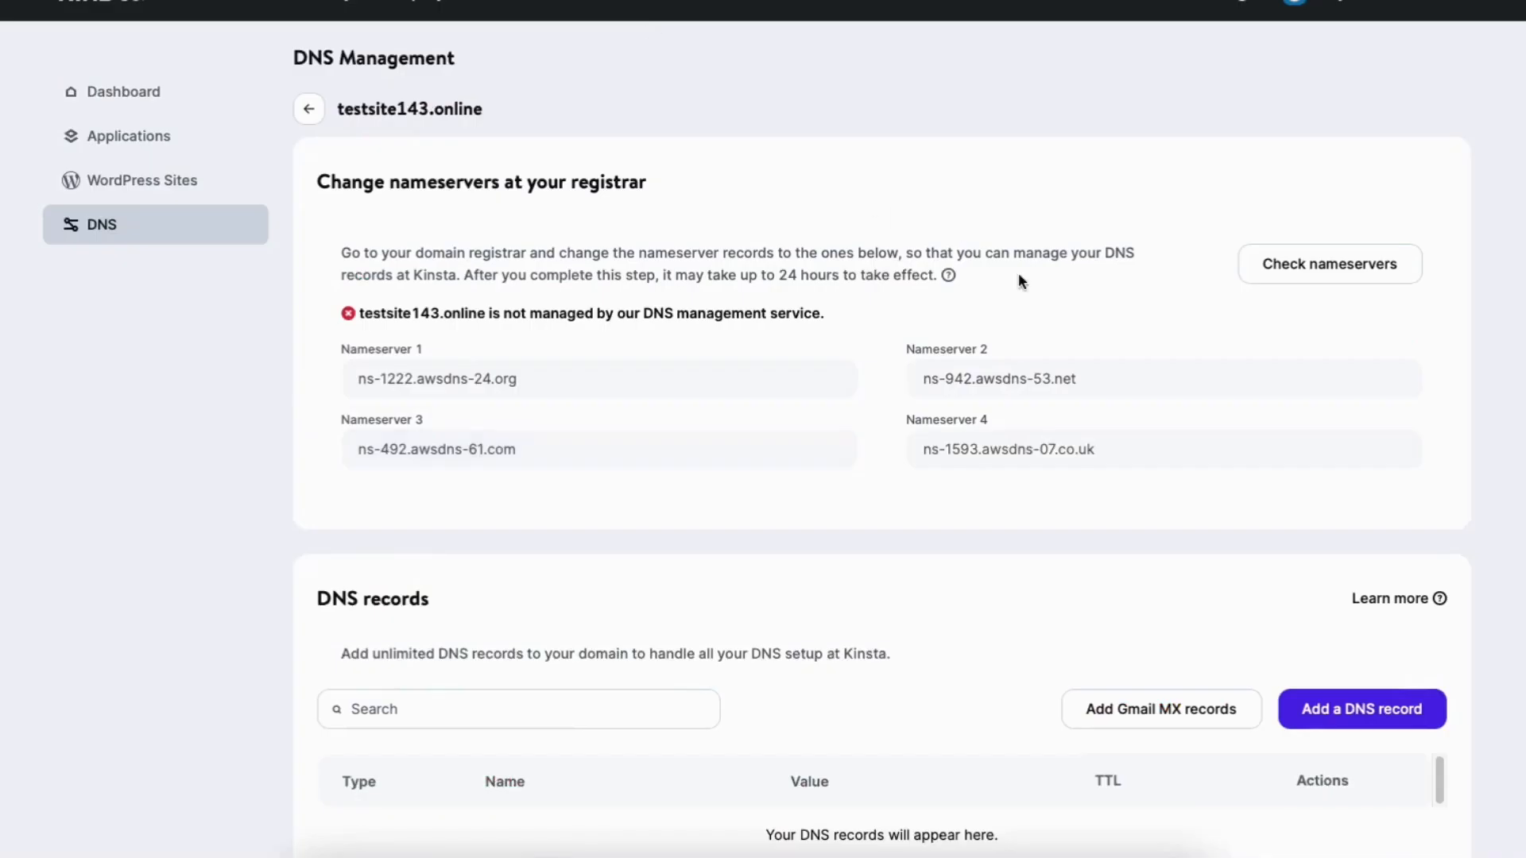
{"action": "left_click", "coordinate": [1400, 454]}
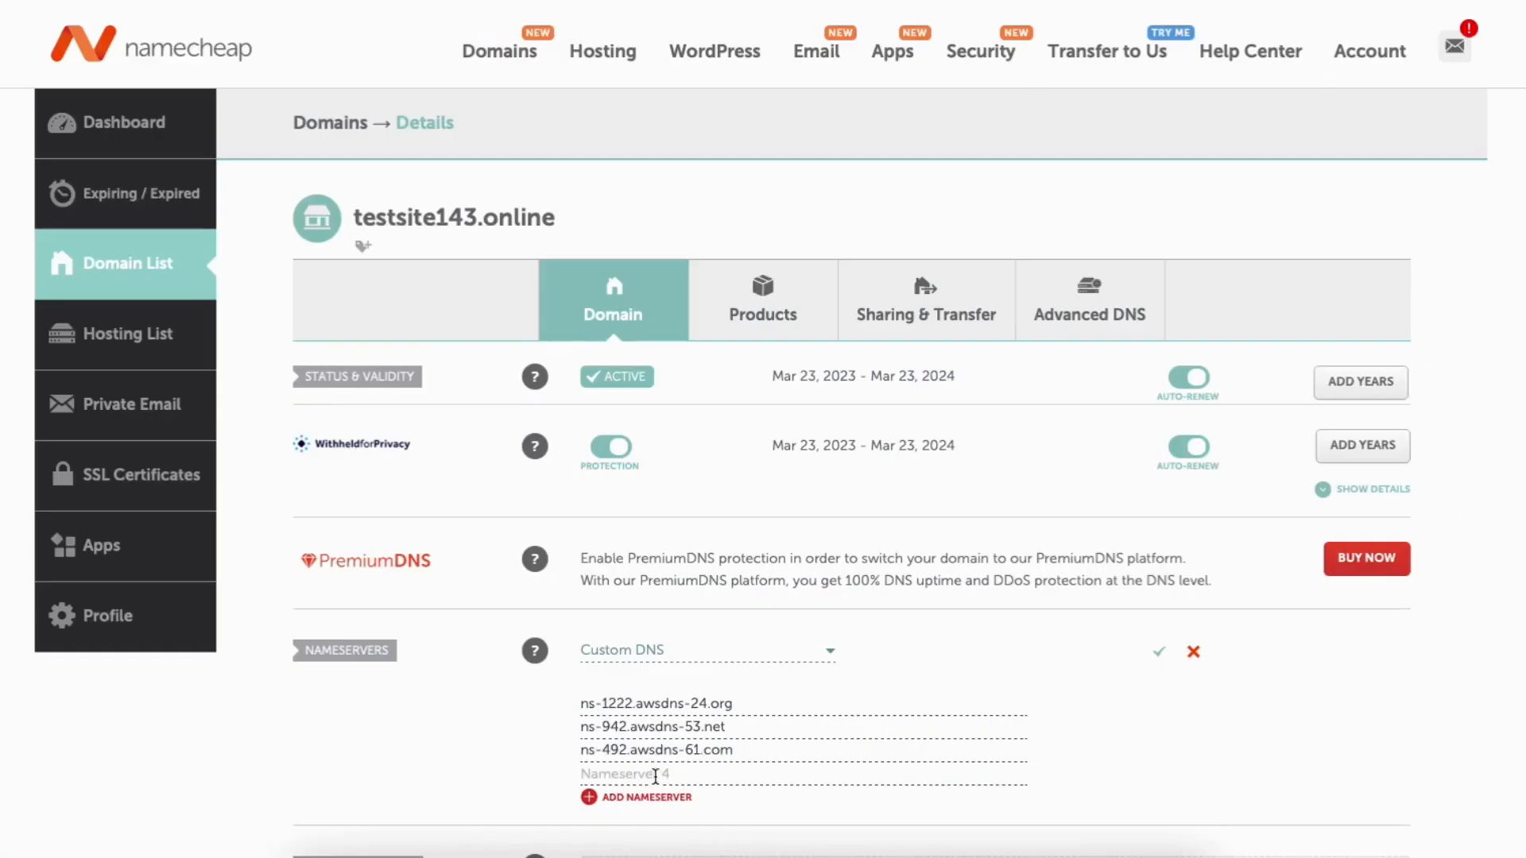
{"action": "key", "text": "ctrl+v"}
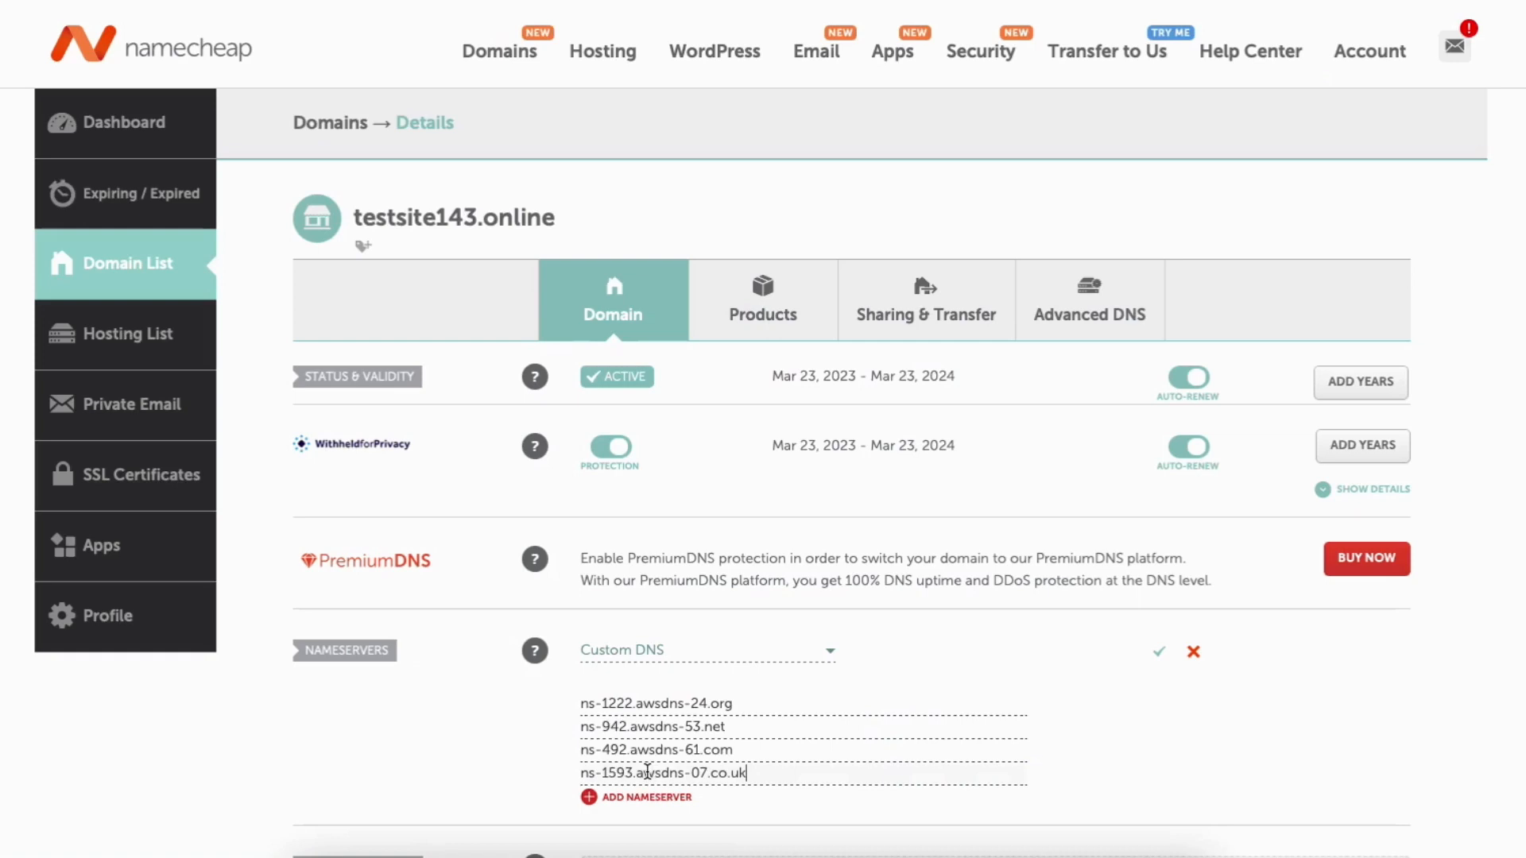
{"action": "left_click", "coordinate": [1160, 654]}
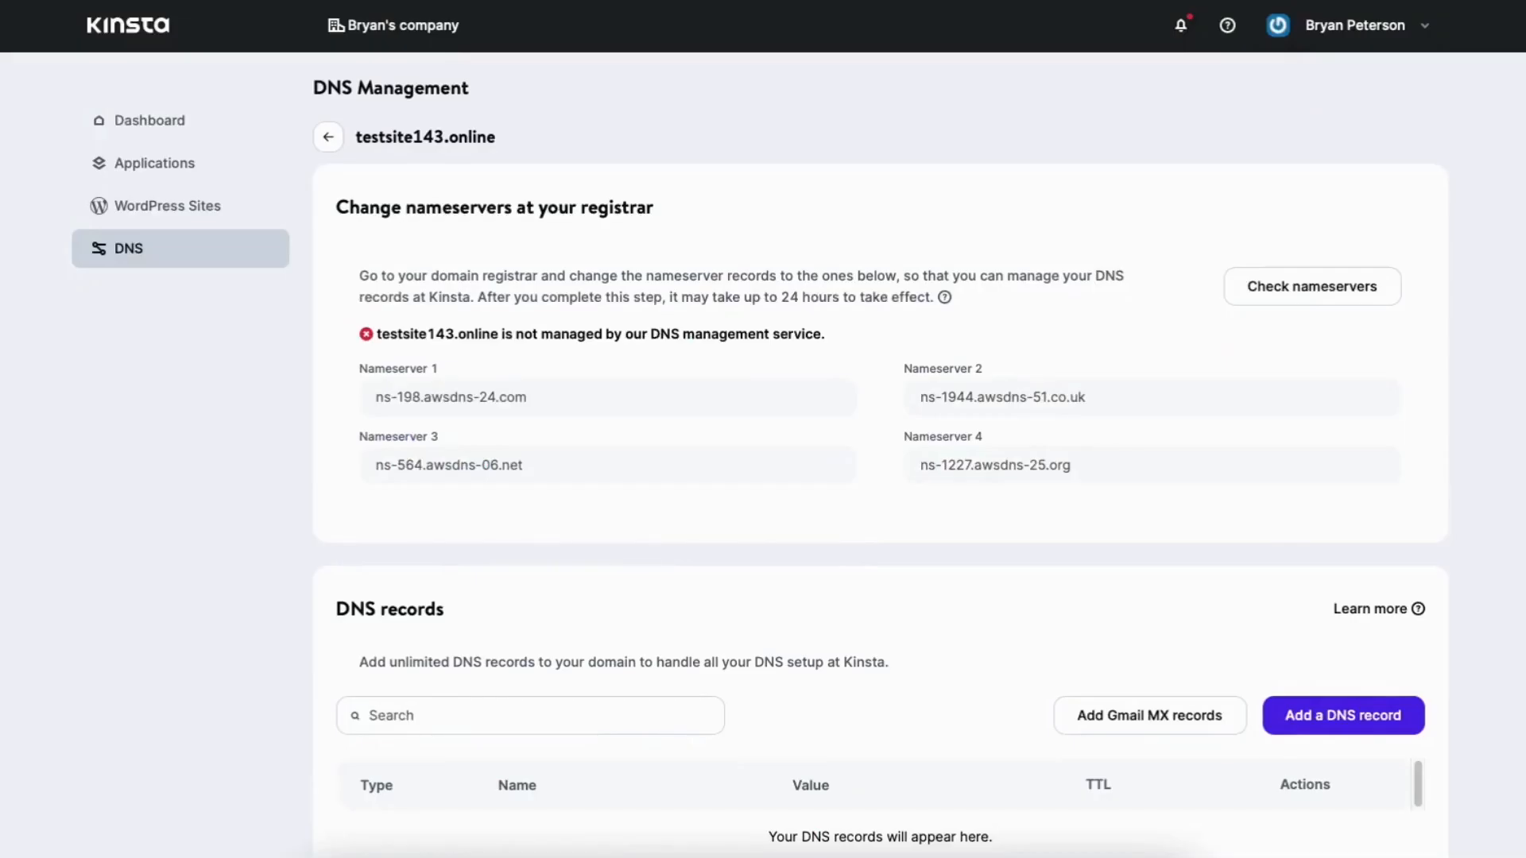
Add an A record for testsite143.online pointing to Demo Site's Live address 162.159.134.42, with and without www and a 1 hour TTL
{"action": "scroll", "coordinate": [1379, 451], "scroll_direction": "down", "scroll_amount": 3}
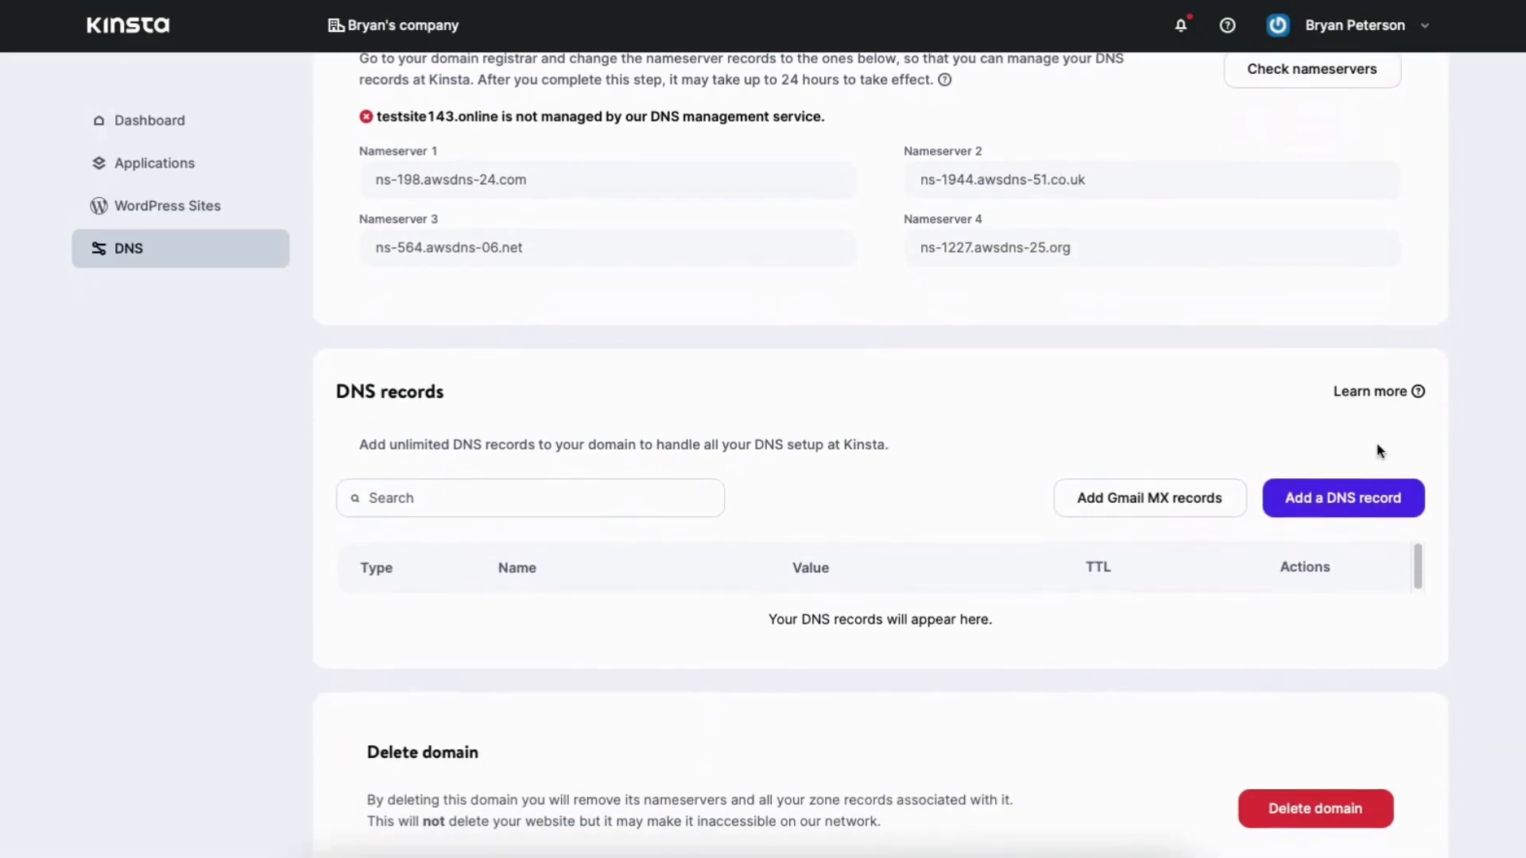
{"action": "left_click", "coordinate": [1322, 498]}
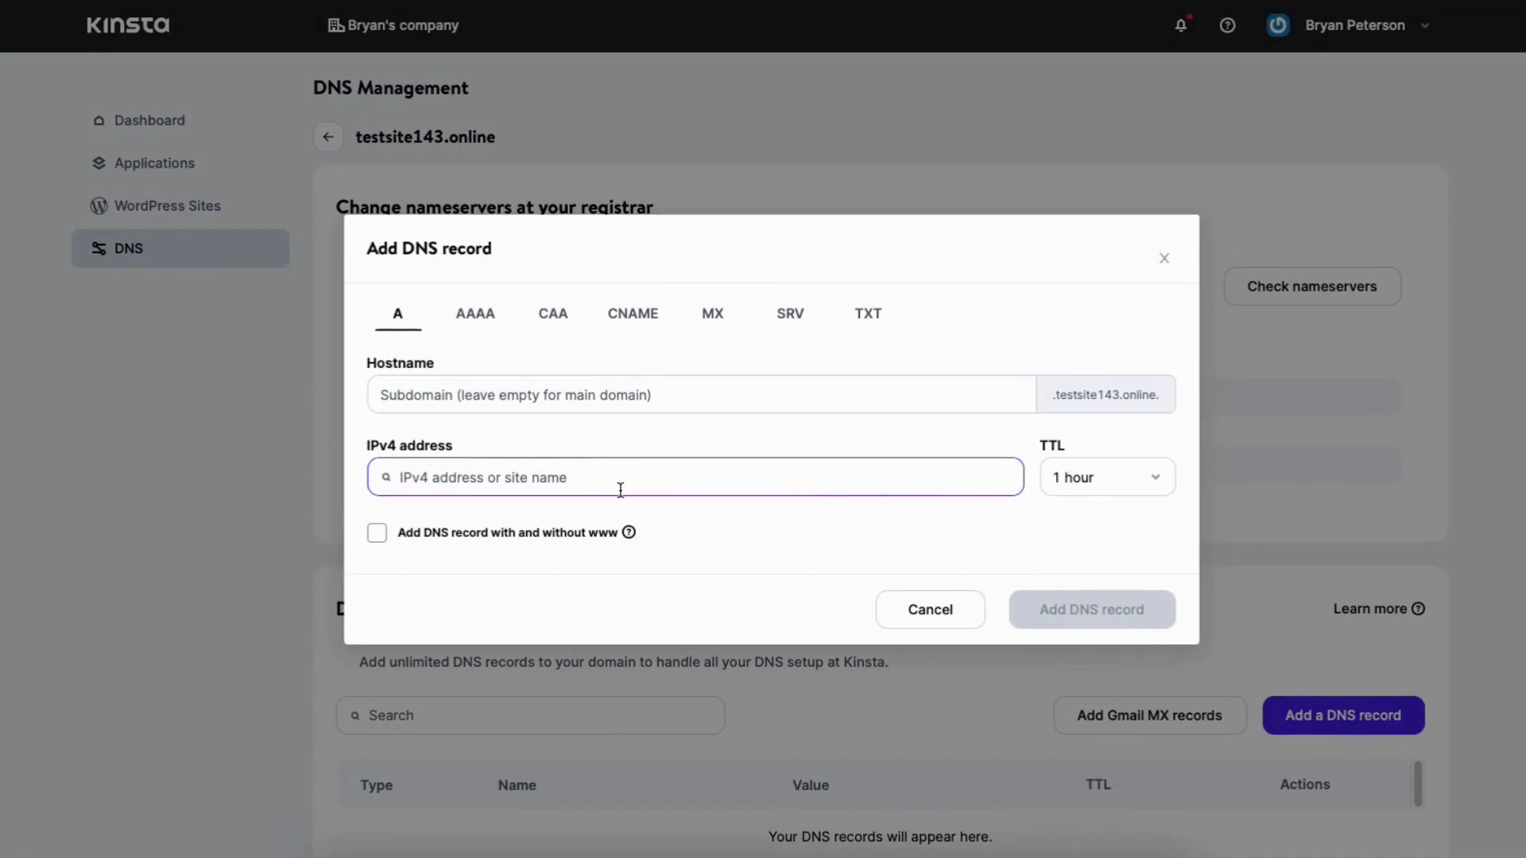
{"action": "left_click", "coordinate": [502, 476]}
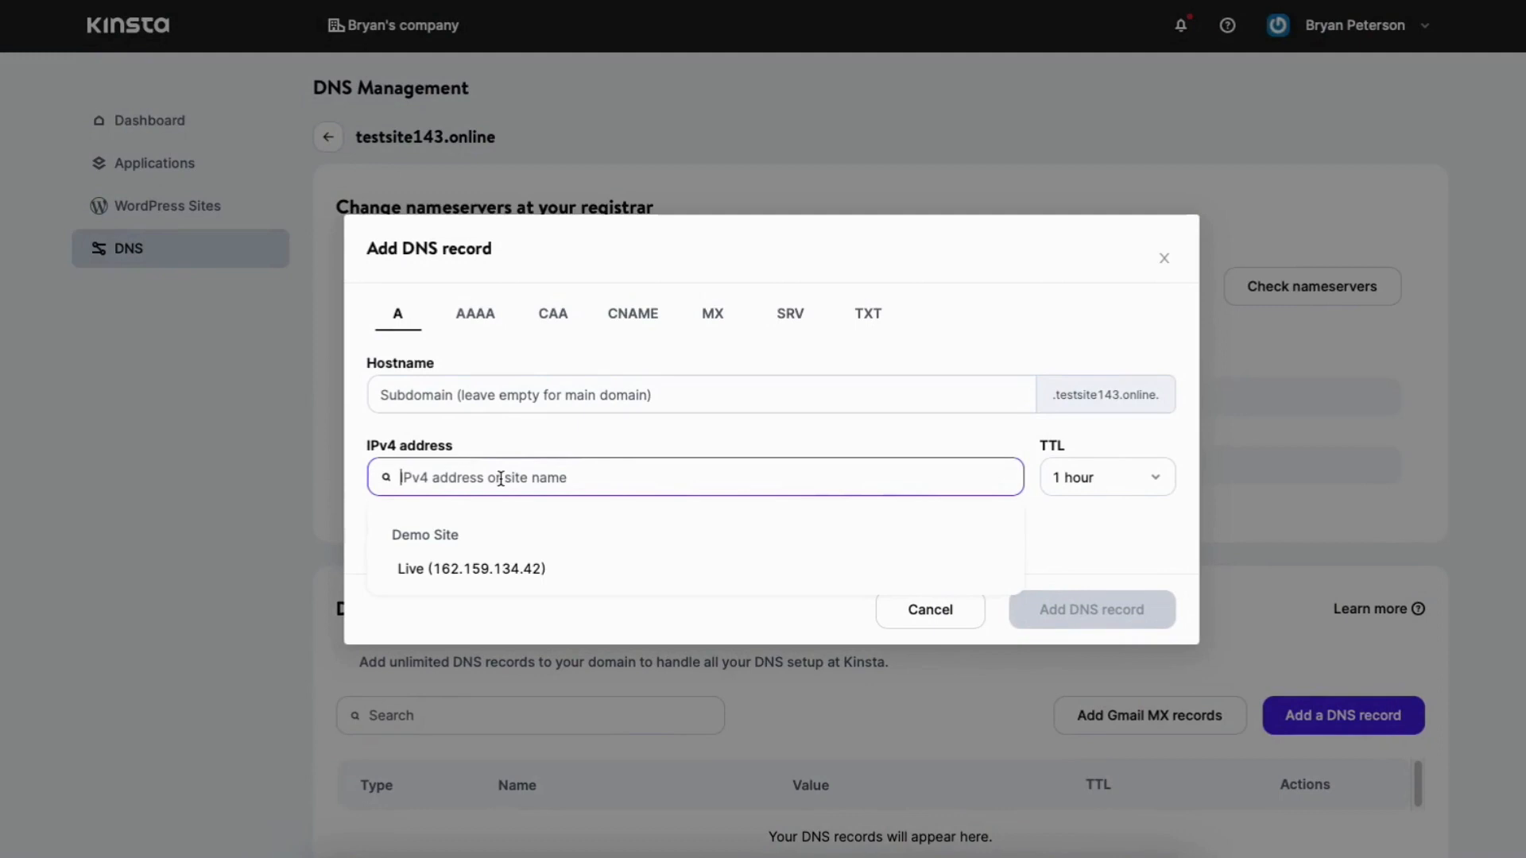
{"action": "left_click", "coordinate": [519, 571]}
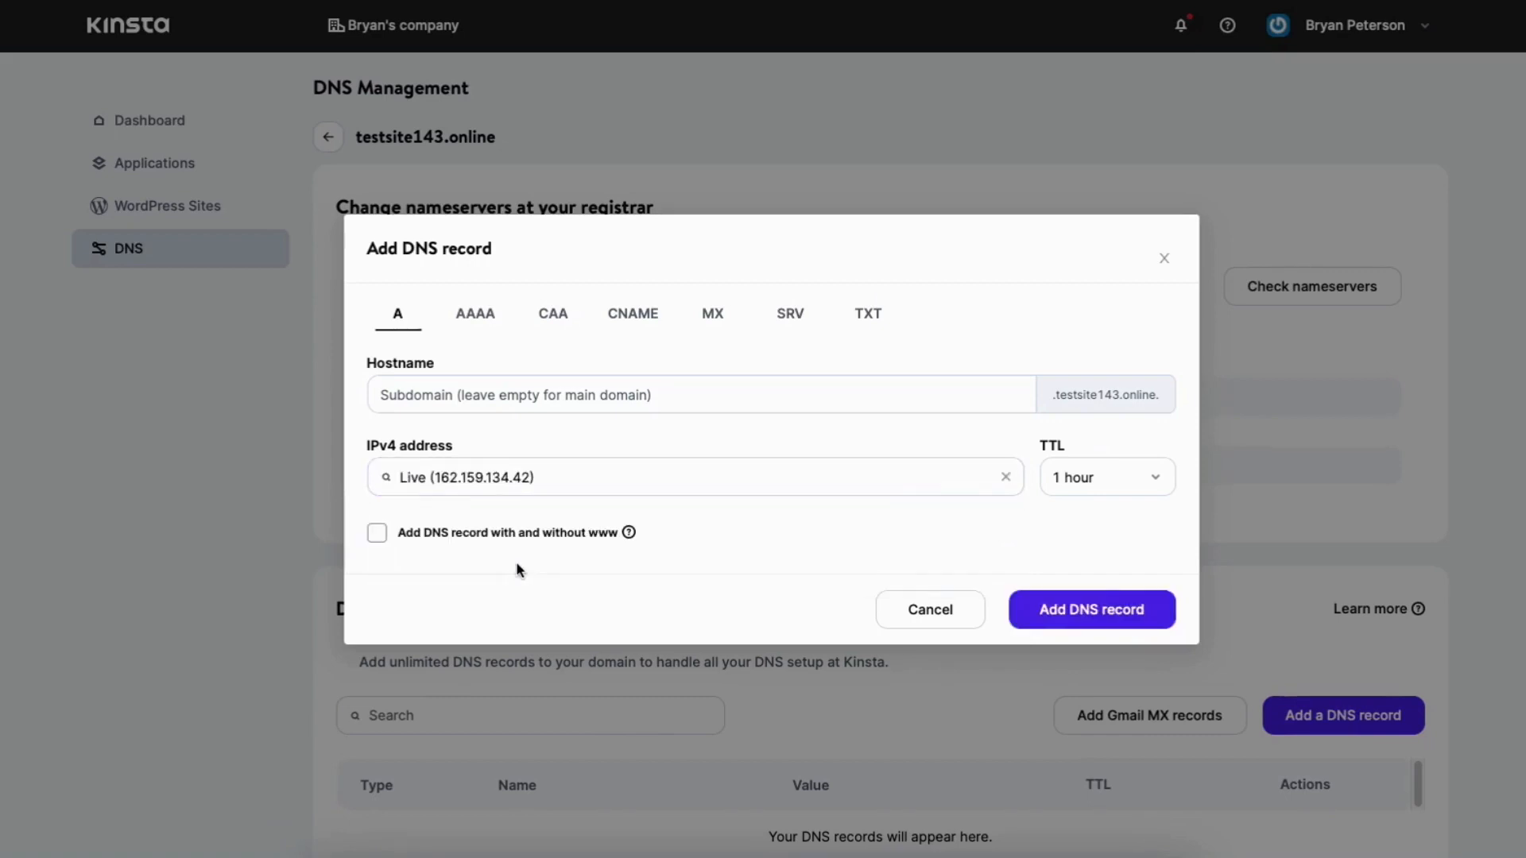
{"action": "left_click", "coordinate": [379, 534]}
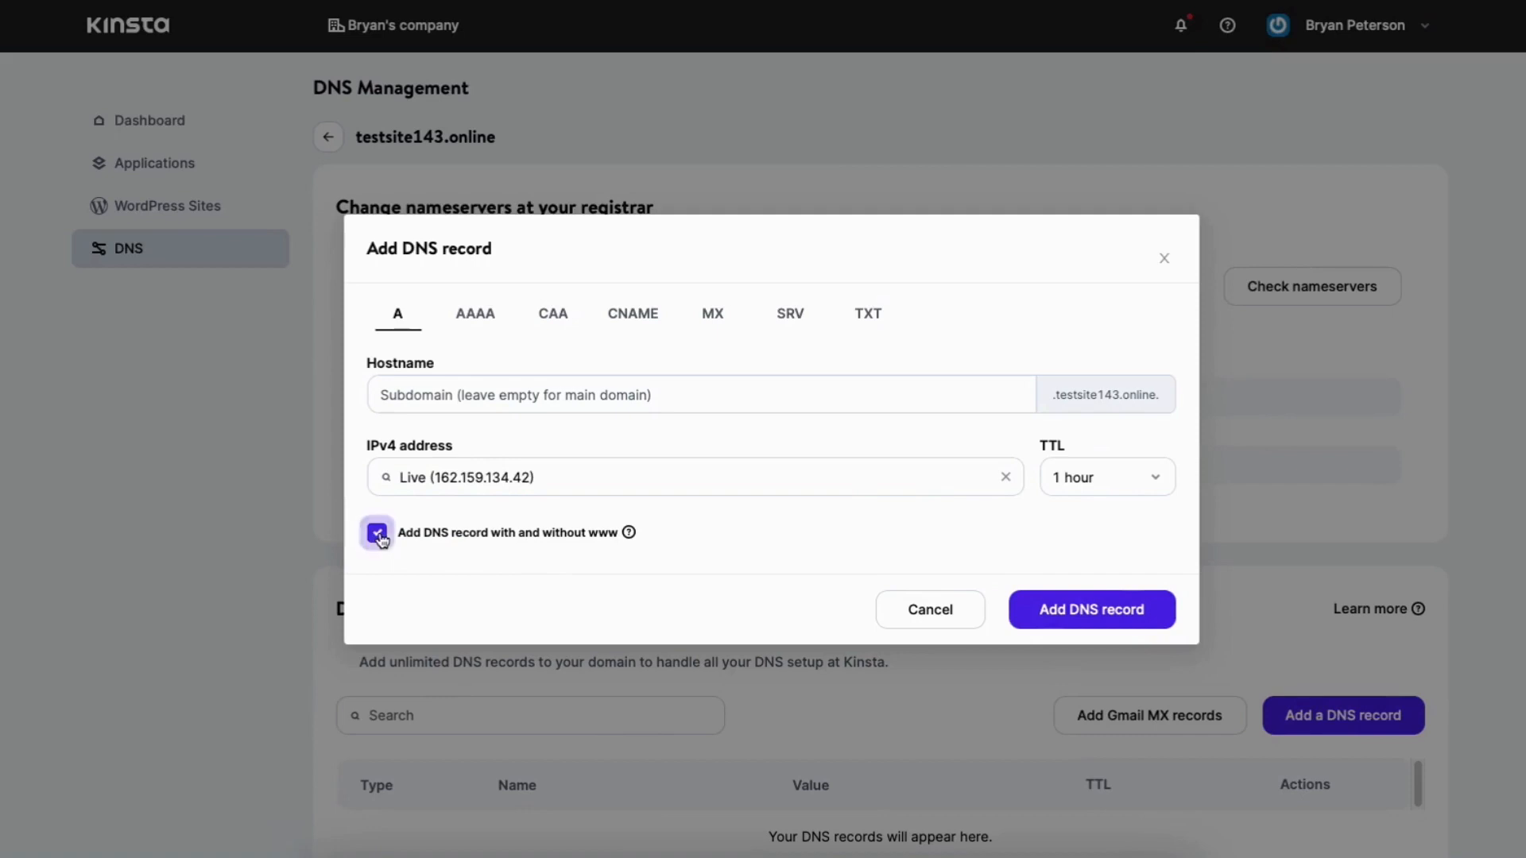
{"action": "left_click", "coordinate": [1089, 611]}
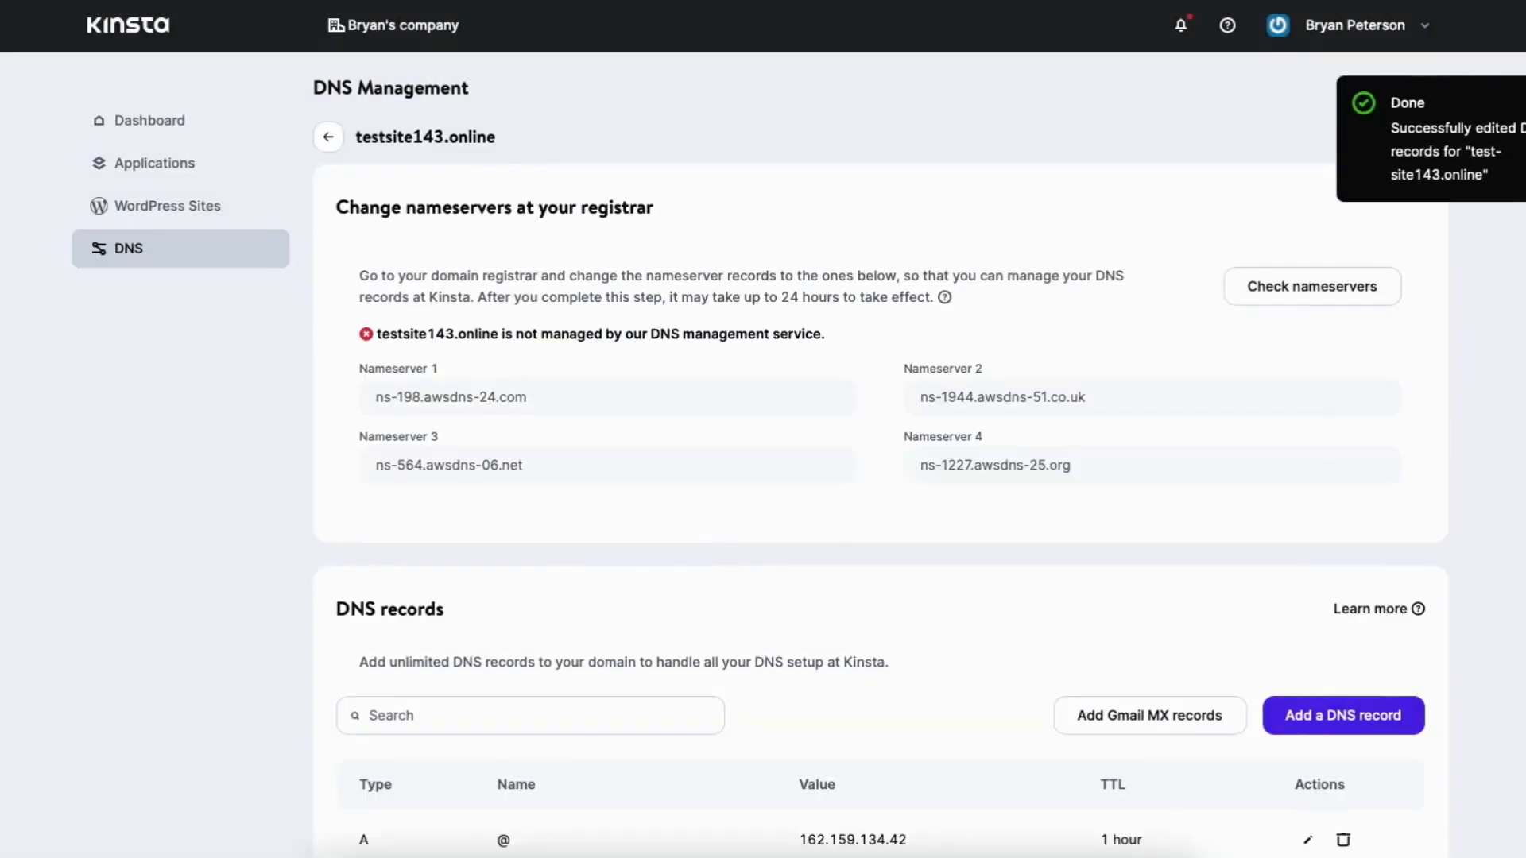
{"action": "scroll", "coordinate": [717, 550], "scroll_direction": "down", "scroll_amount": 3}
{"action": "scroll", "coordinate": [881, 477], "scroll_direction": "down", "scroll_amount": 1}
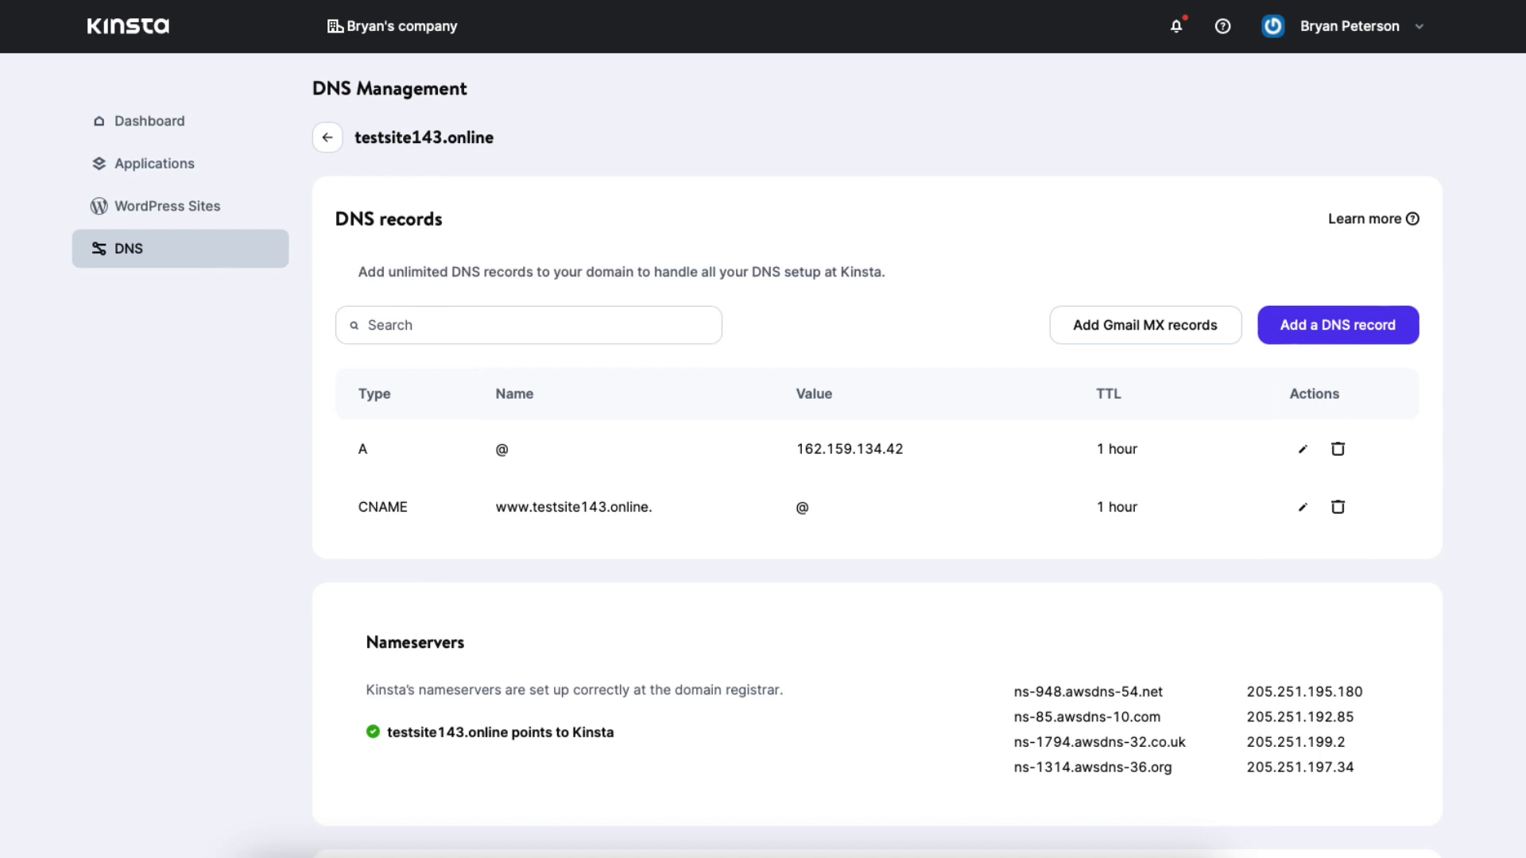
Add the domain testsite143.online to the Demo Site WordPress site and leave the verification instructions
{"action": "left_click", "coordinate": [159, 208]}
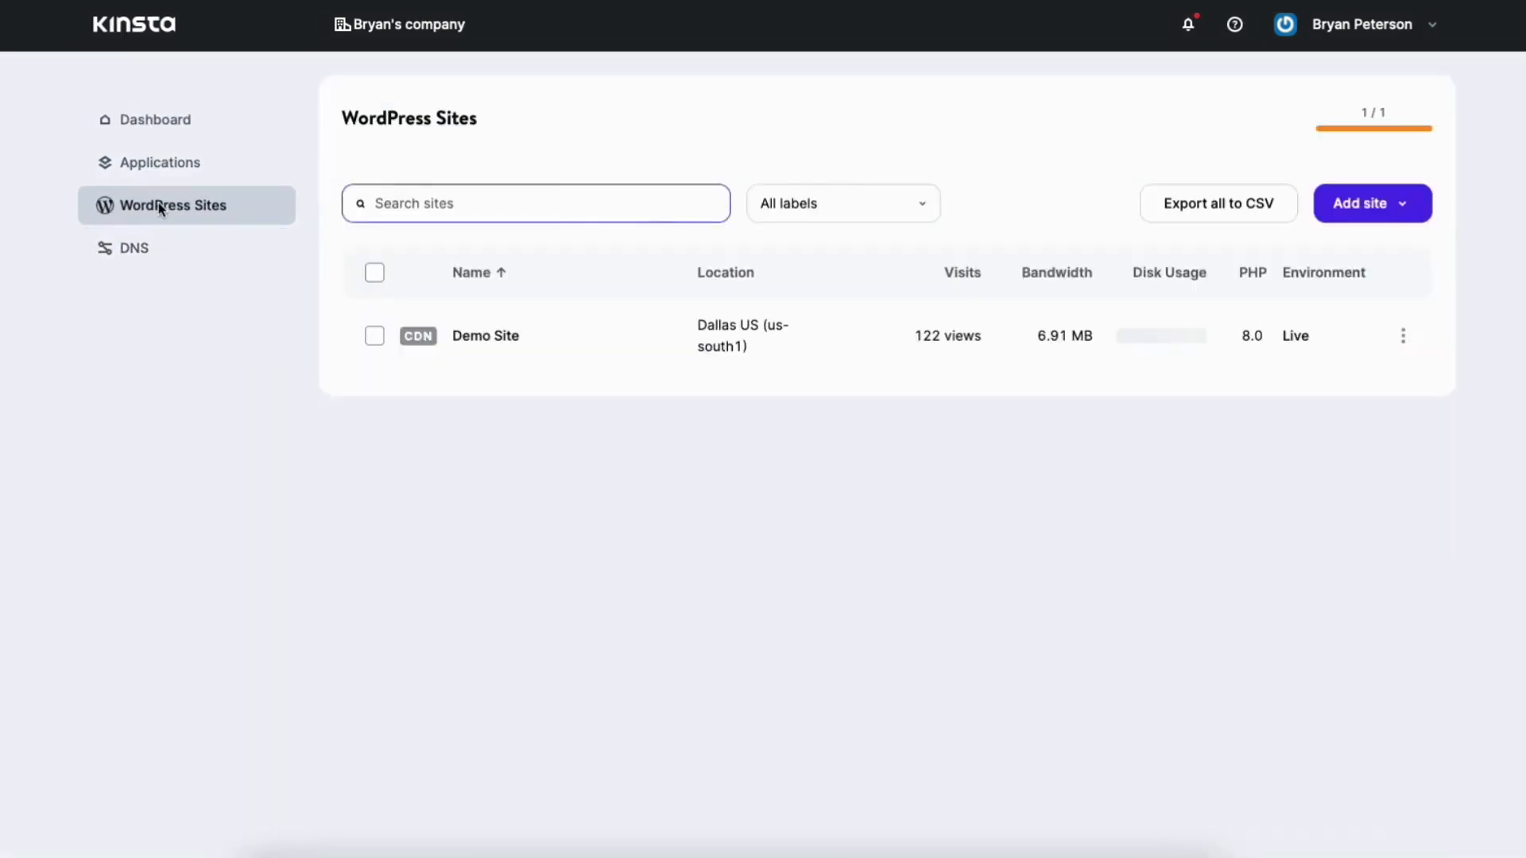
{"action": "left_click", "coordinate": [499, 344]}
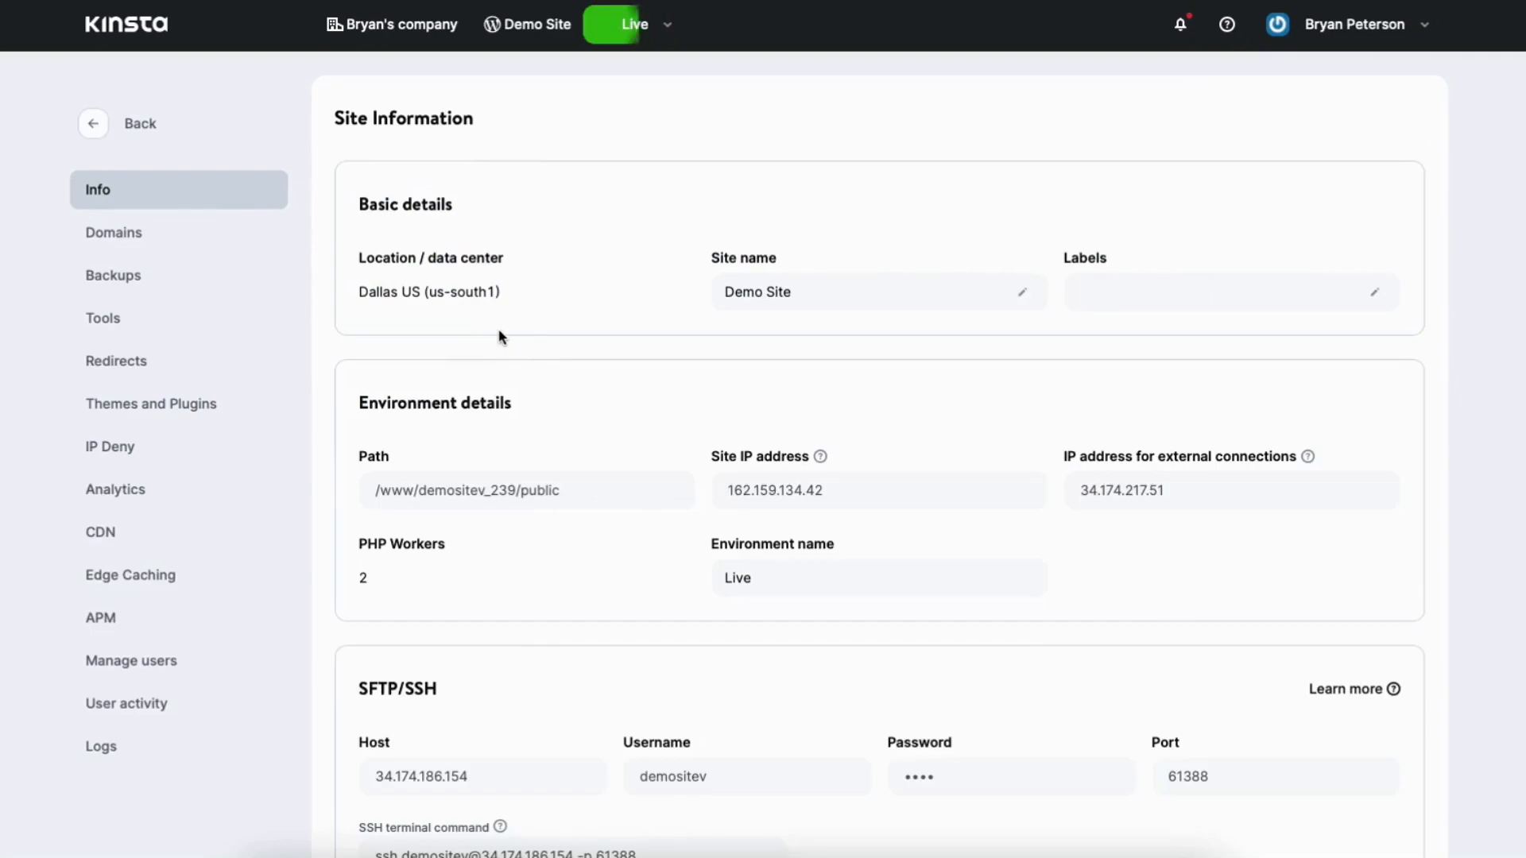
{"action": "left_click", "coordinate": [170, 242]}
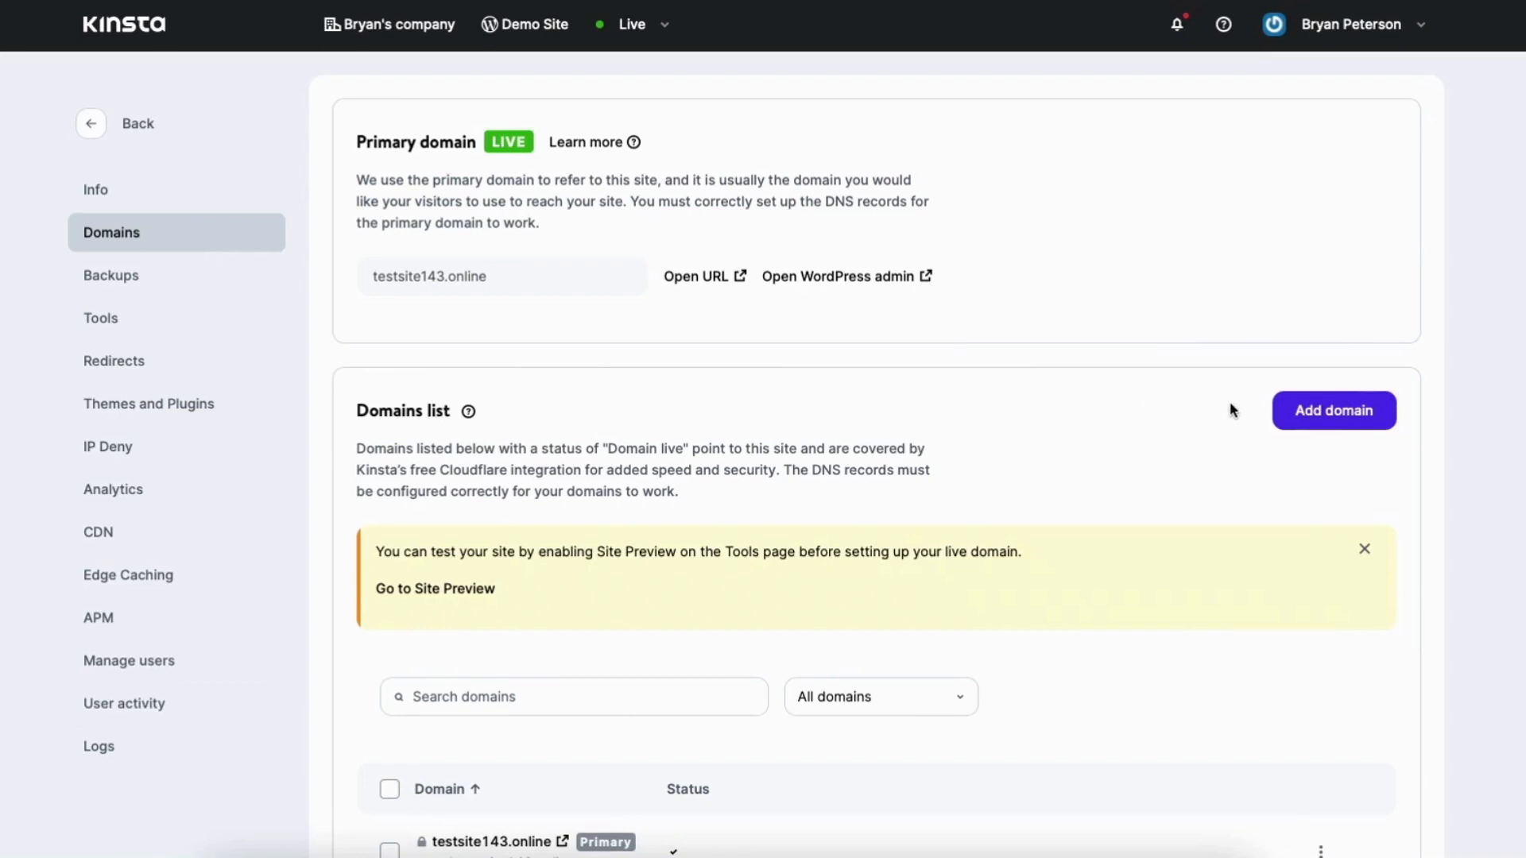
{"action": "left_click", "coordinate": [1316, 413]}
{"action": "left_click", "coordinate": [561, 533]}
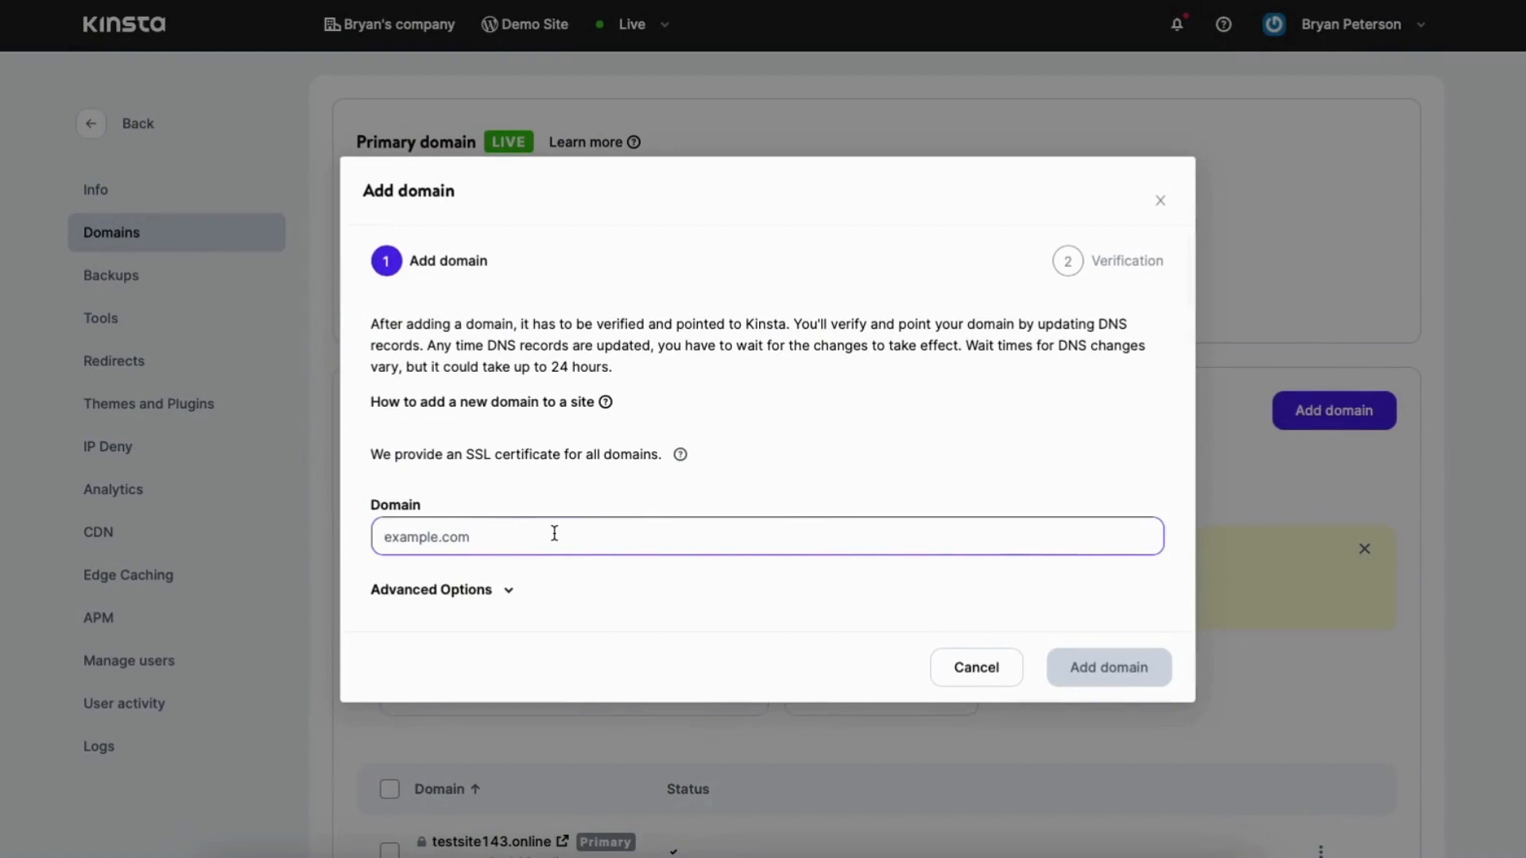
{"action": "type", "text": "test"}
{"action": "type", "text": "sit"}
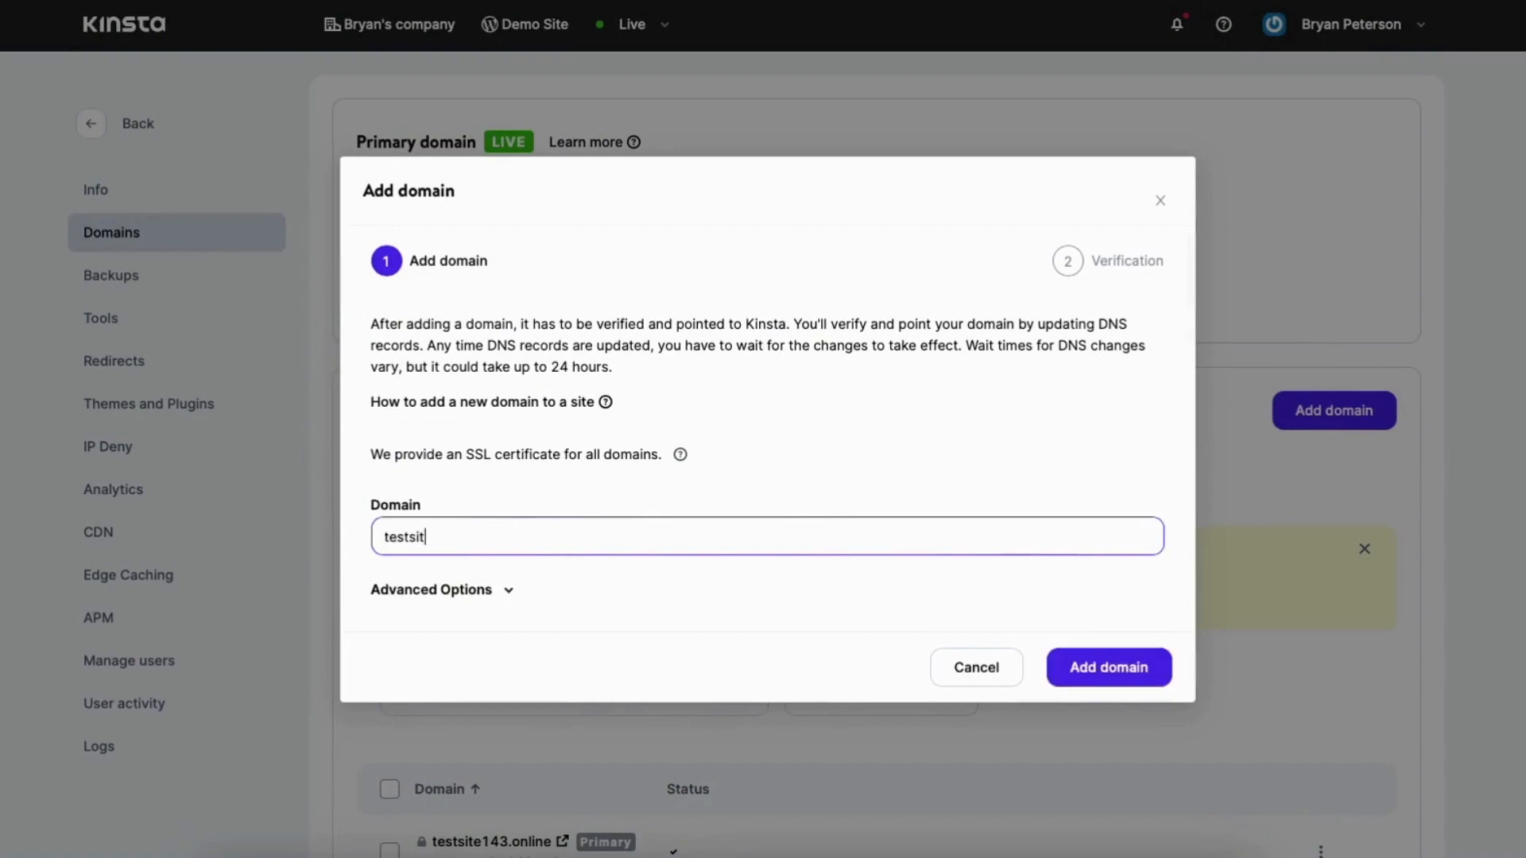
{"action": "type", "text": "e143.online"}
{"action": "left_click", "coordinate": [699, 487]}
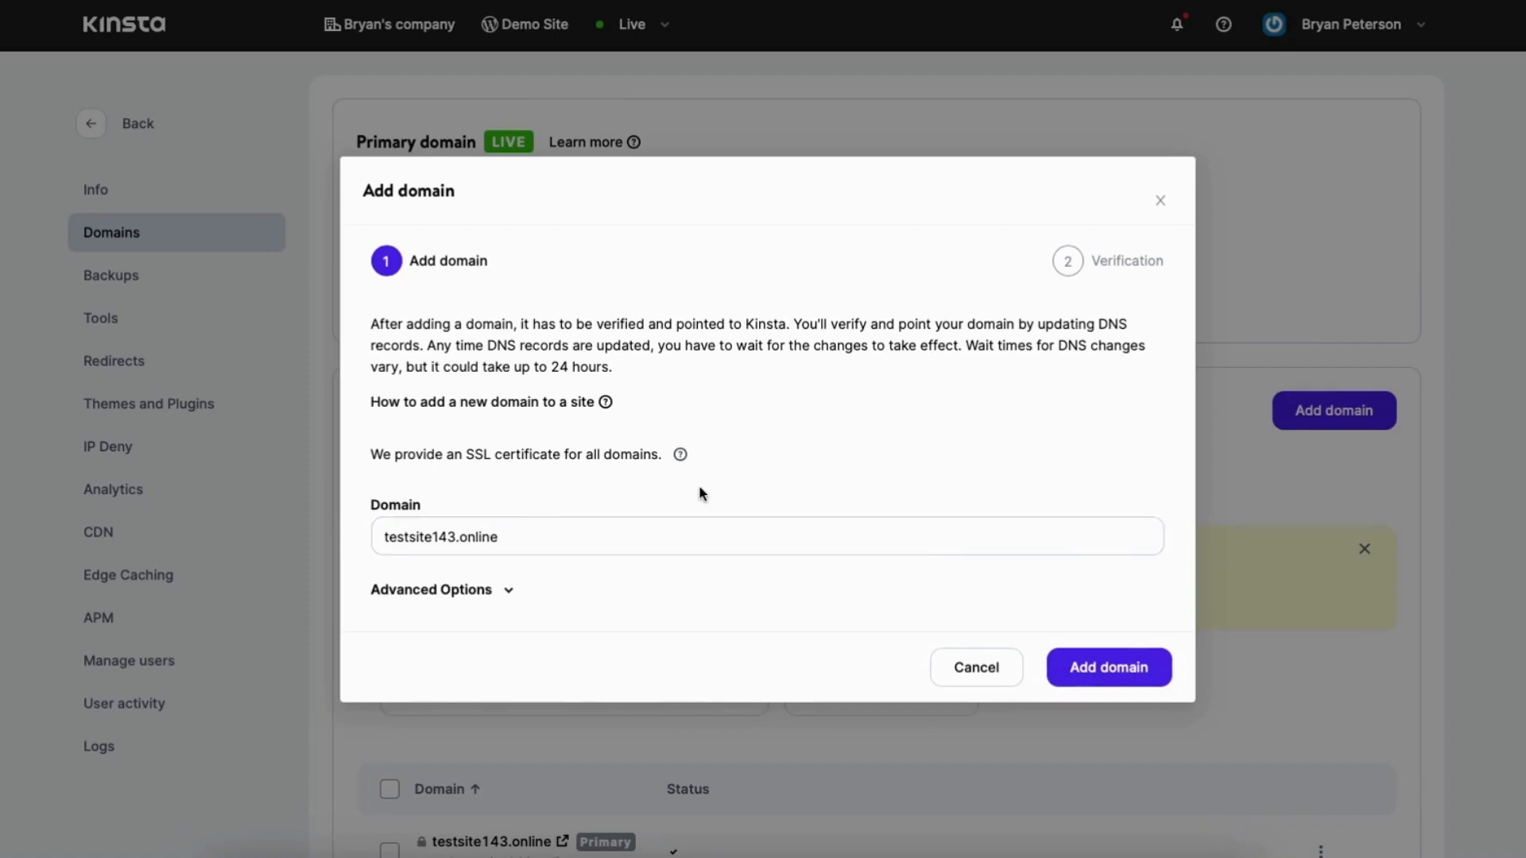
{"action": "left_click", "coordinate": [479, 590]}
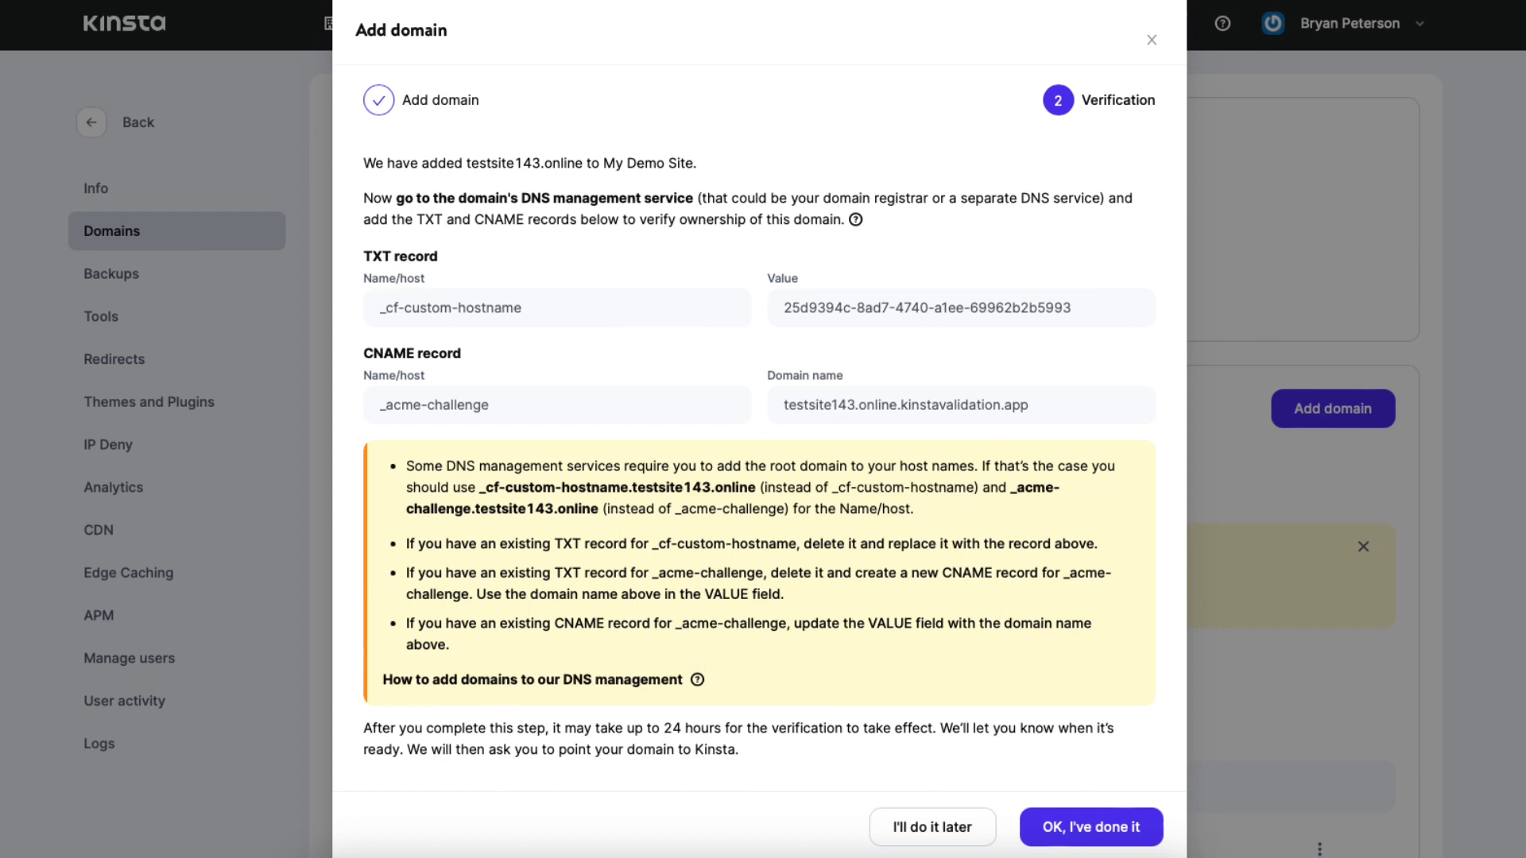
{"action": "key", "text": "Escape"}
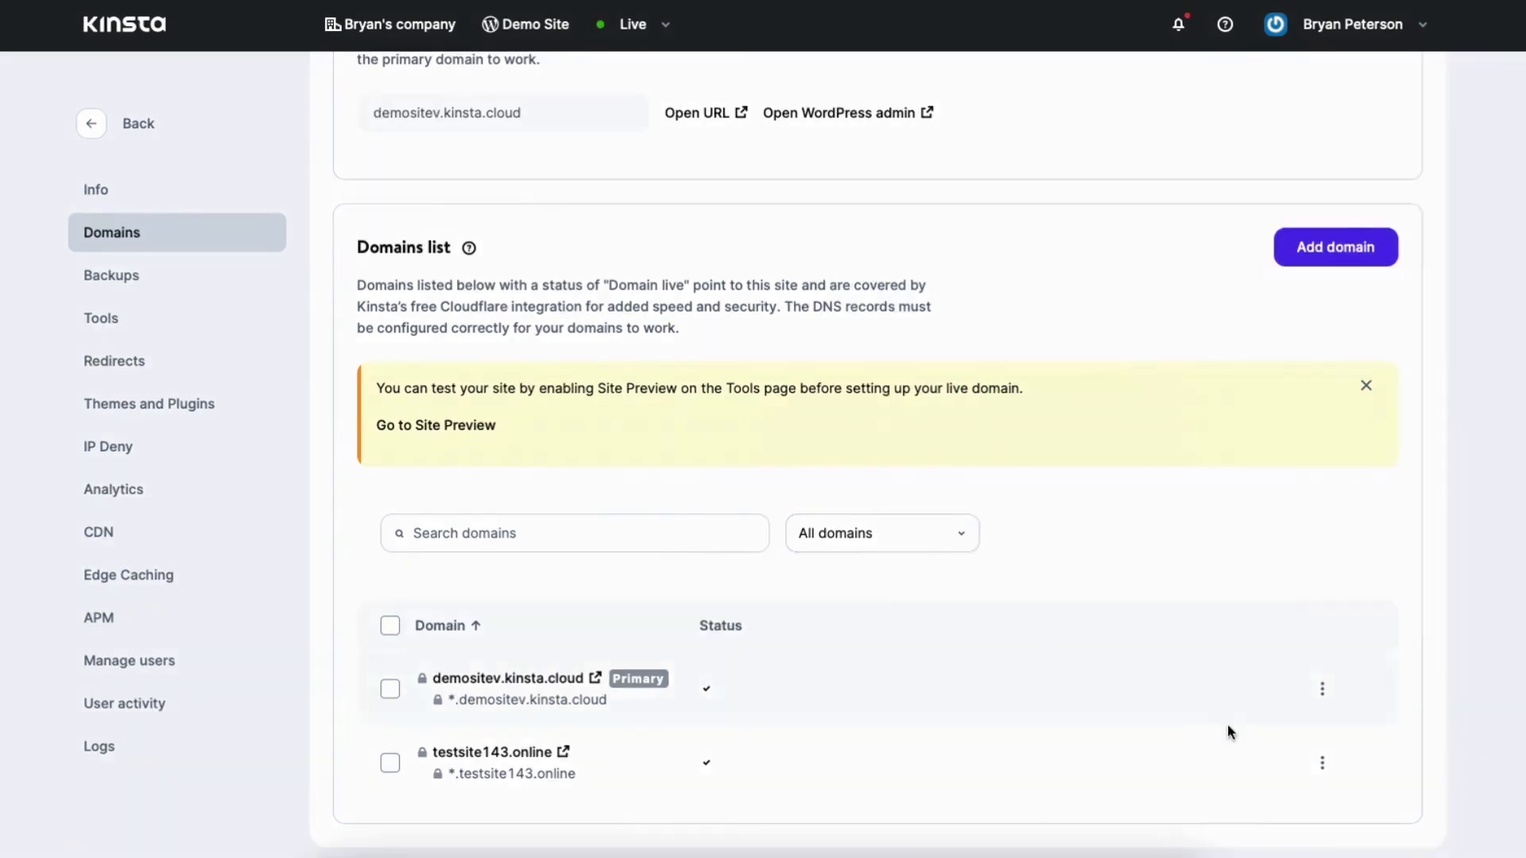
Make testsite143.online the primary domain of Demo Site and run the search and replace from demositev.kinsta.cloud with the change
{"action": "left_click", "coordinate": [1323, 764]}
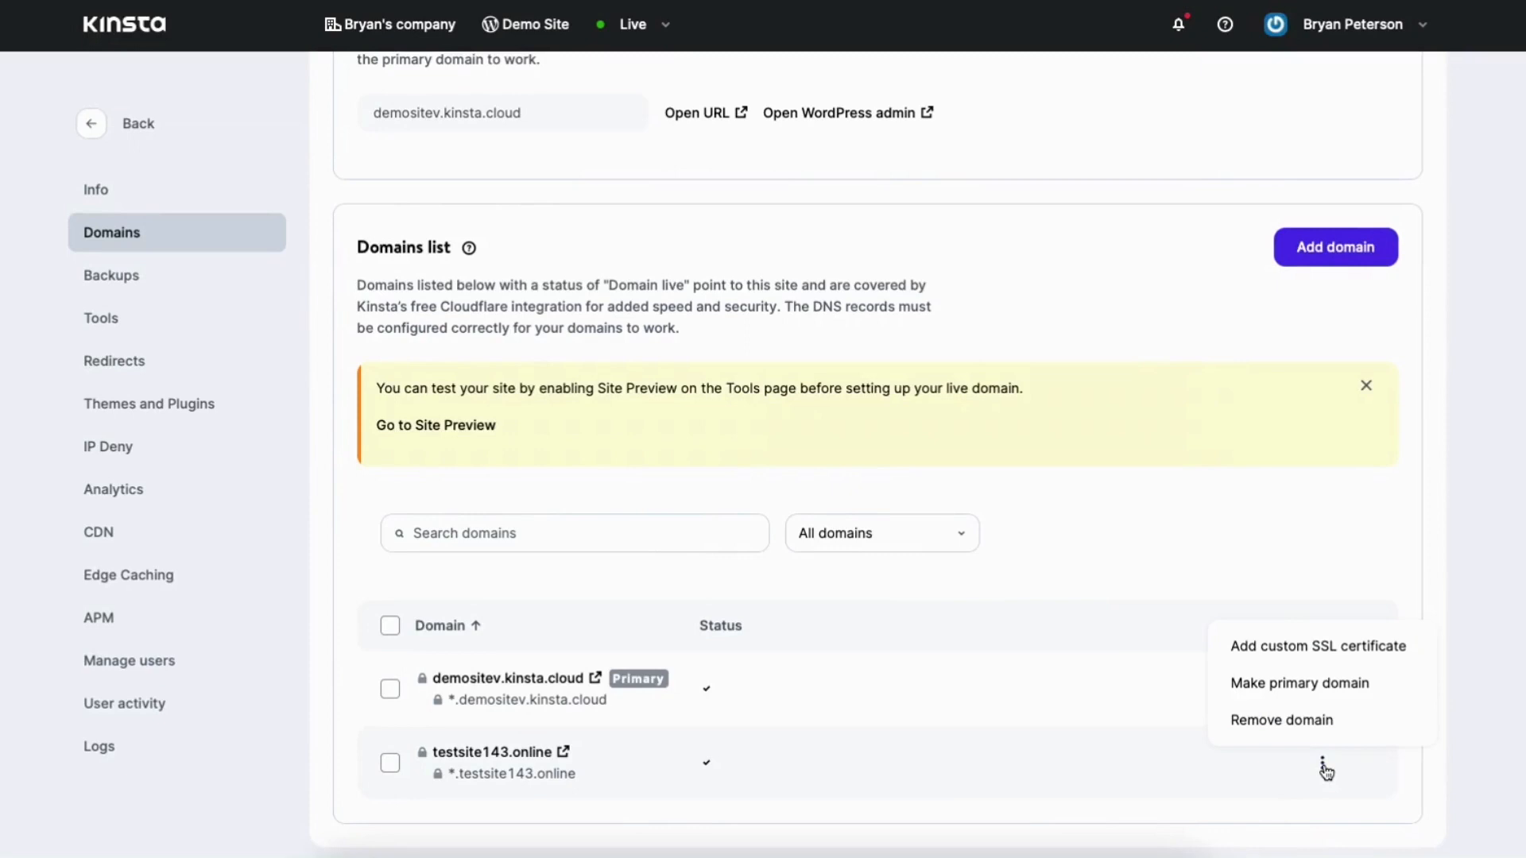
{"action": "left_click", "coordinate": [1298, 683]}
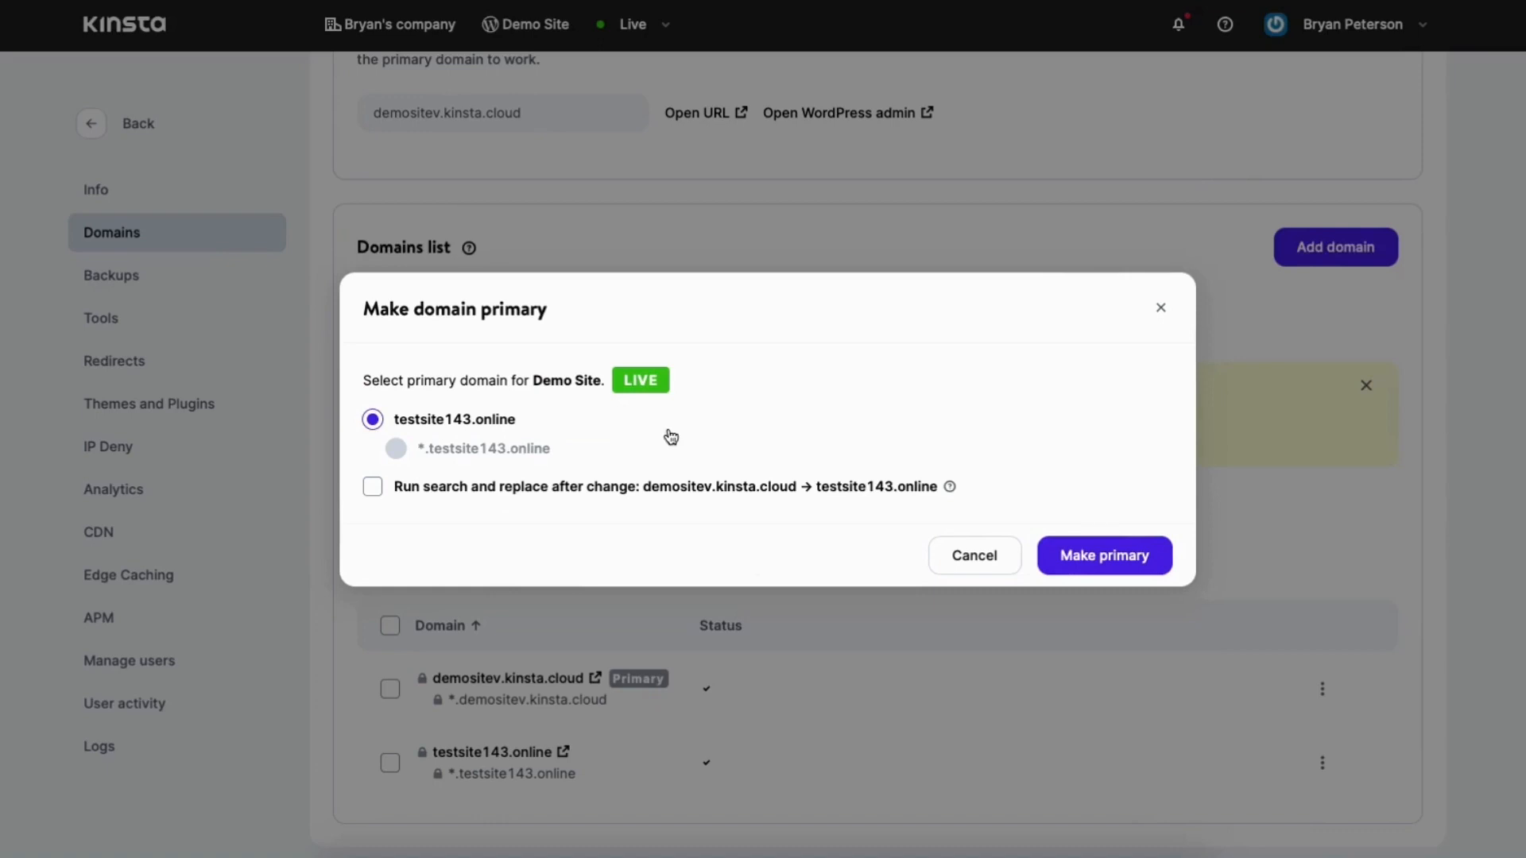
{"action": "mouse_move", "coordinate": [951, 488]}
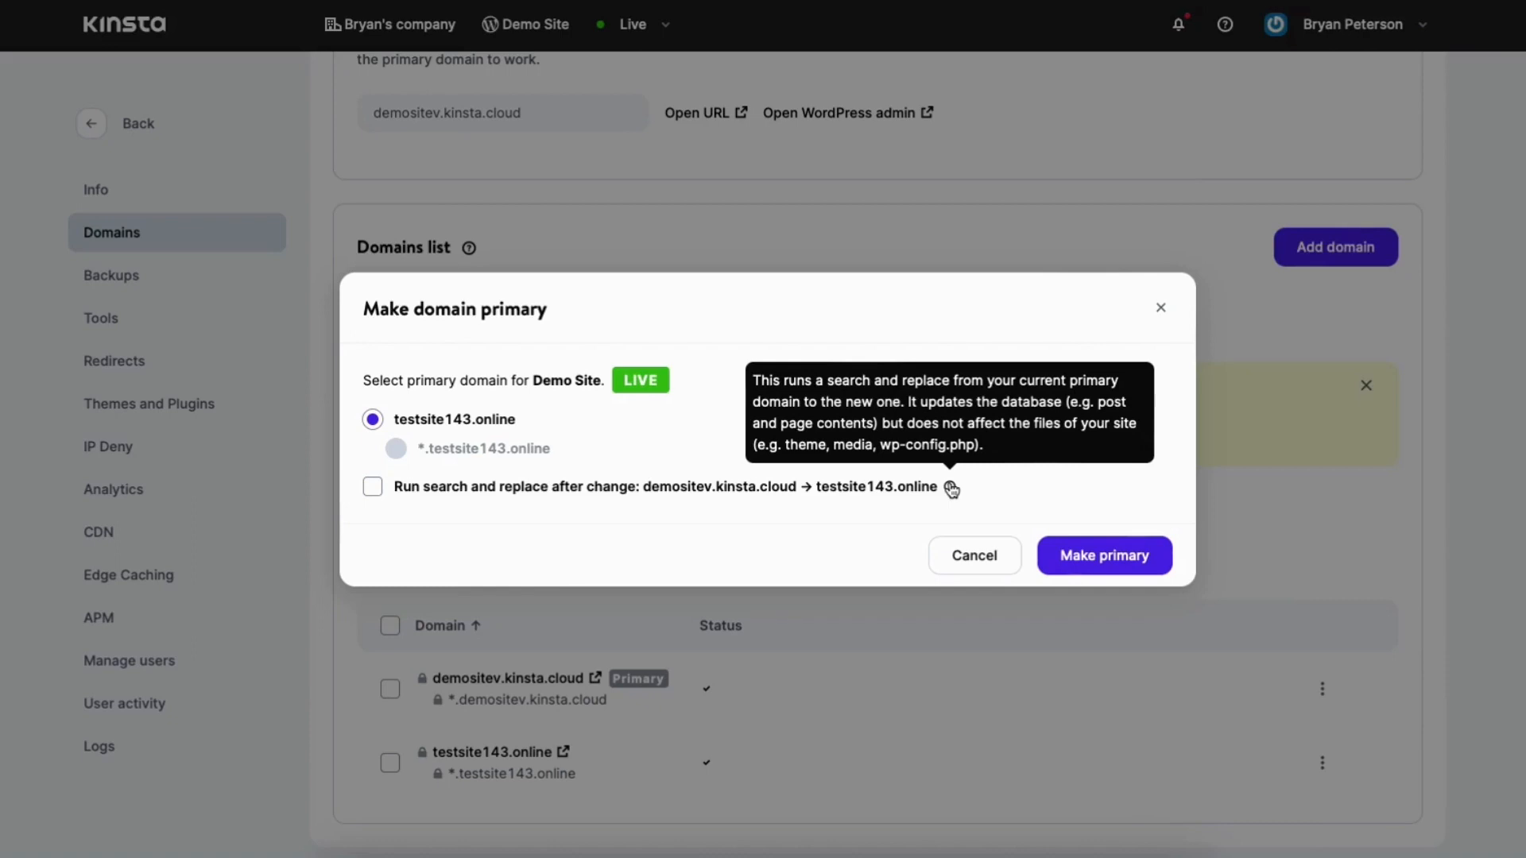
{"action": "left_click", "coordinate": [373, 487]}
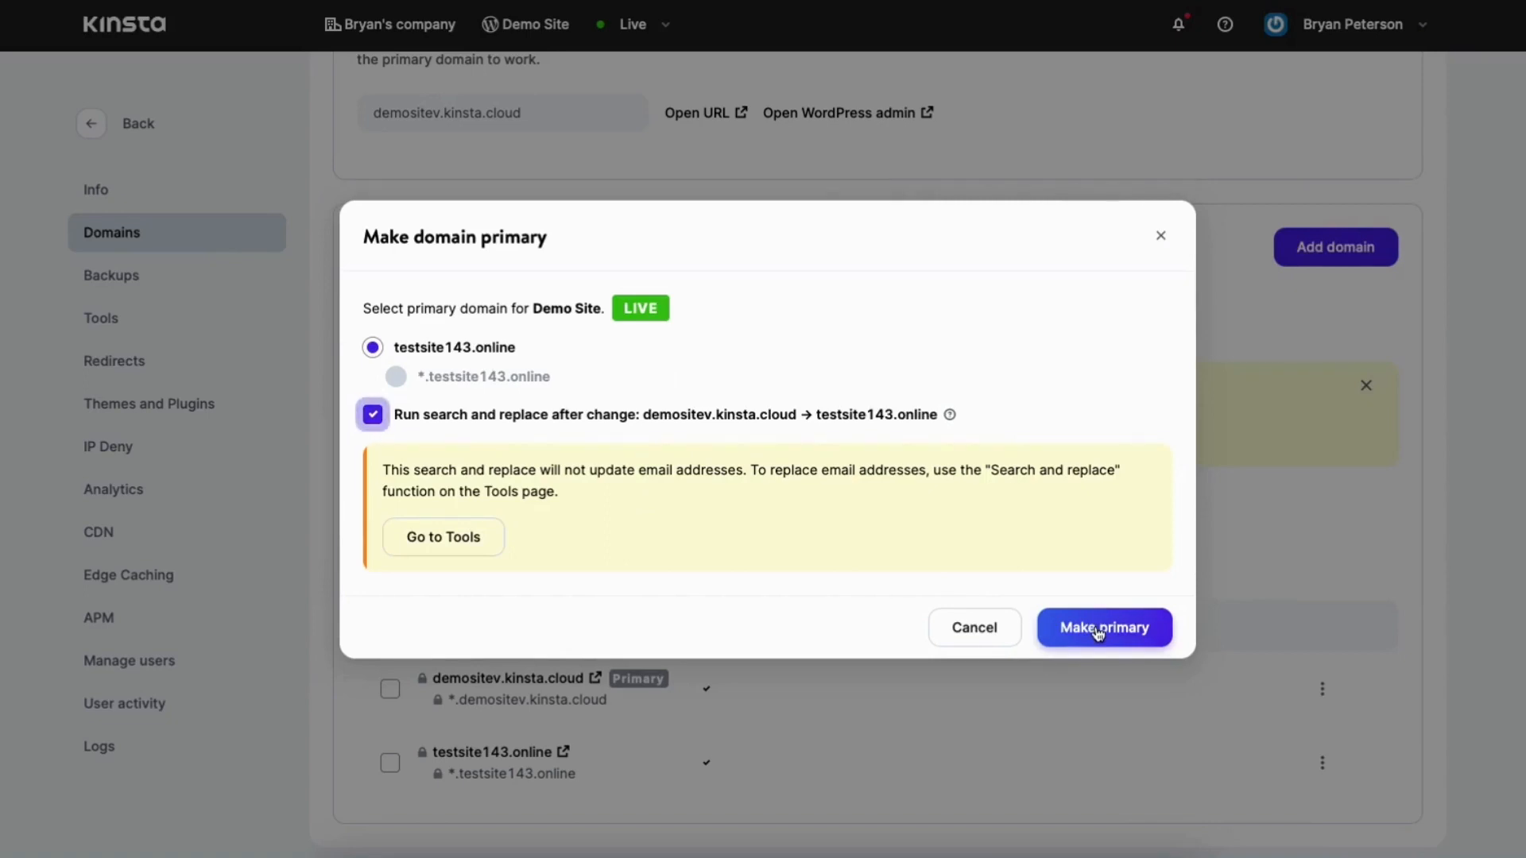
{"action": "left_click", "coordinate": [1097, 631]}
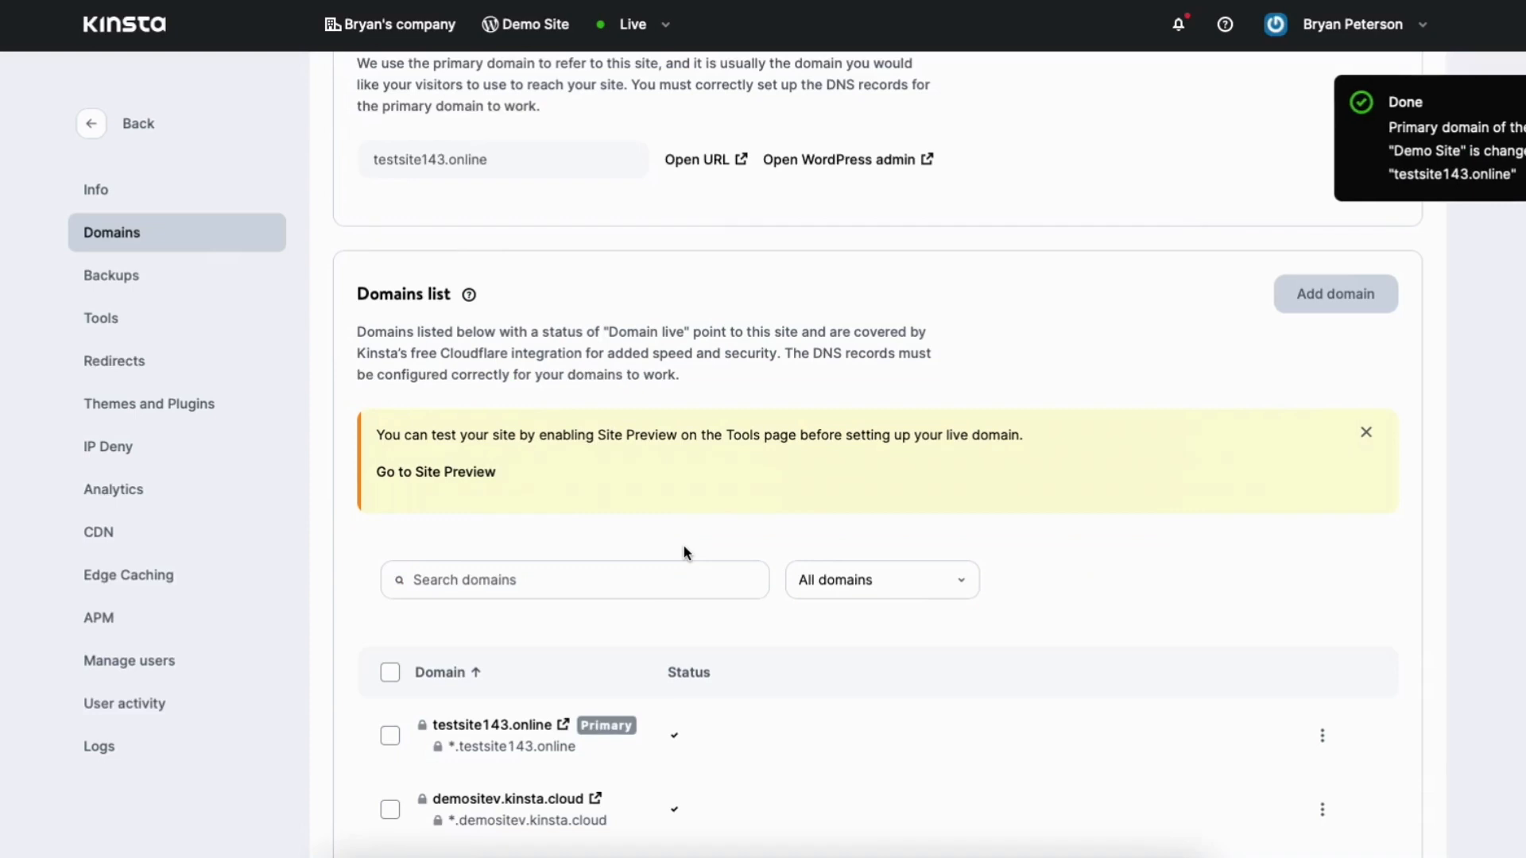
{"action": "scroll", "coordinate": [687, 552], "scroll_direction": "down", "scroll_amount": 1}
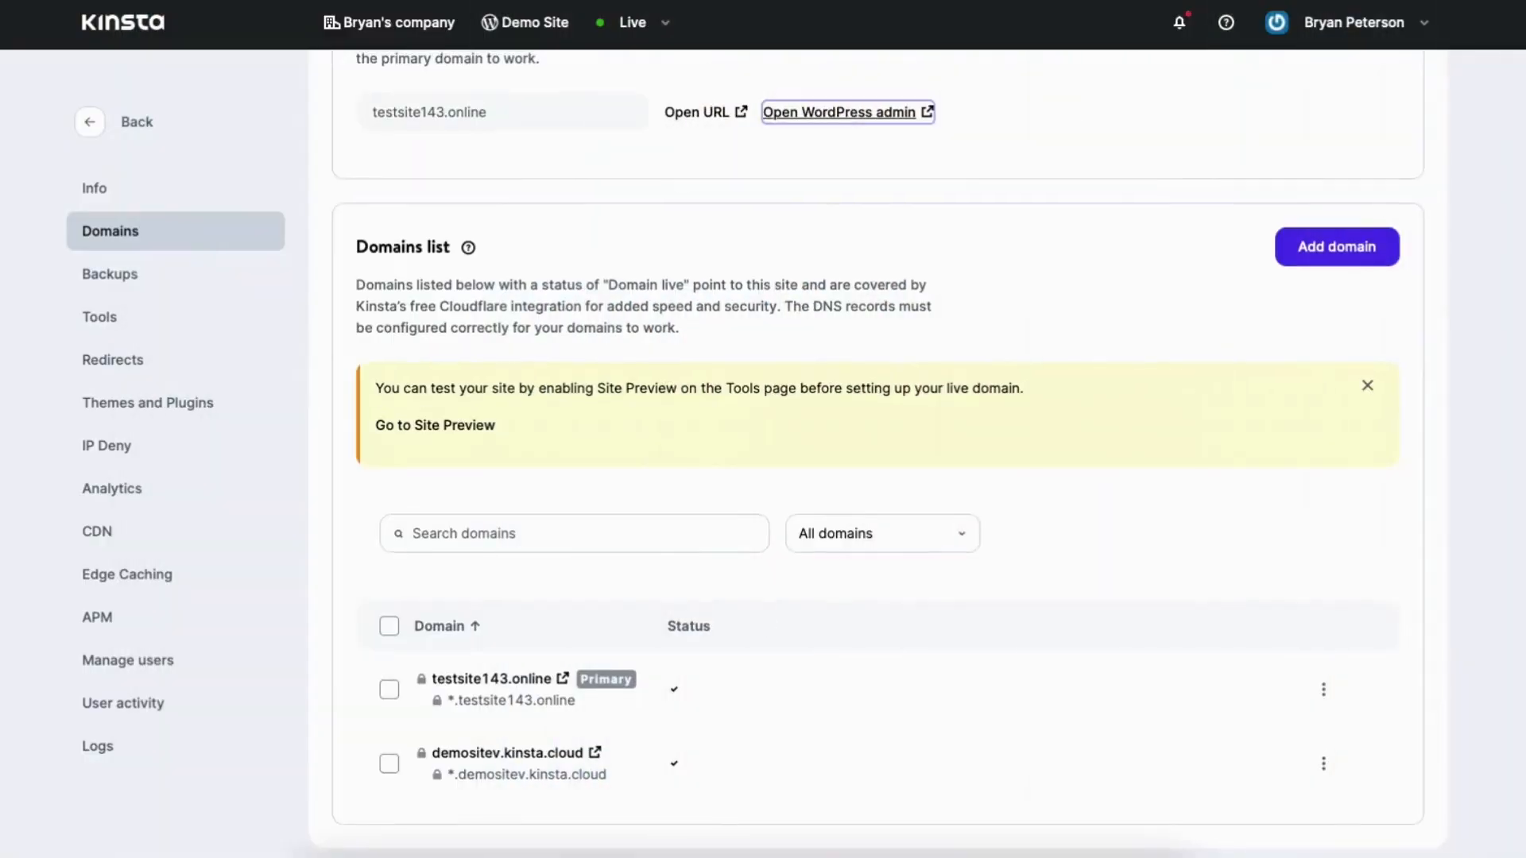
Open the WordPress admin of testsite143.online and go to its General Settings
{"action": "scroll", "coordinate": [1318, 237], "scroll_direction": "up", "scroll_amount": 2}
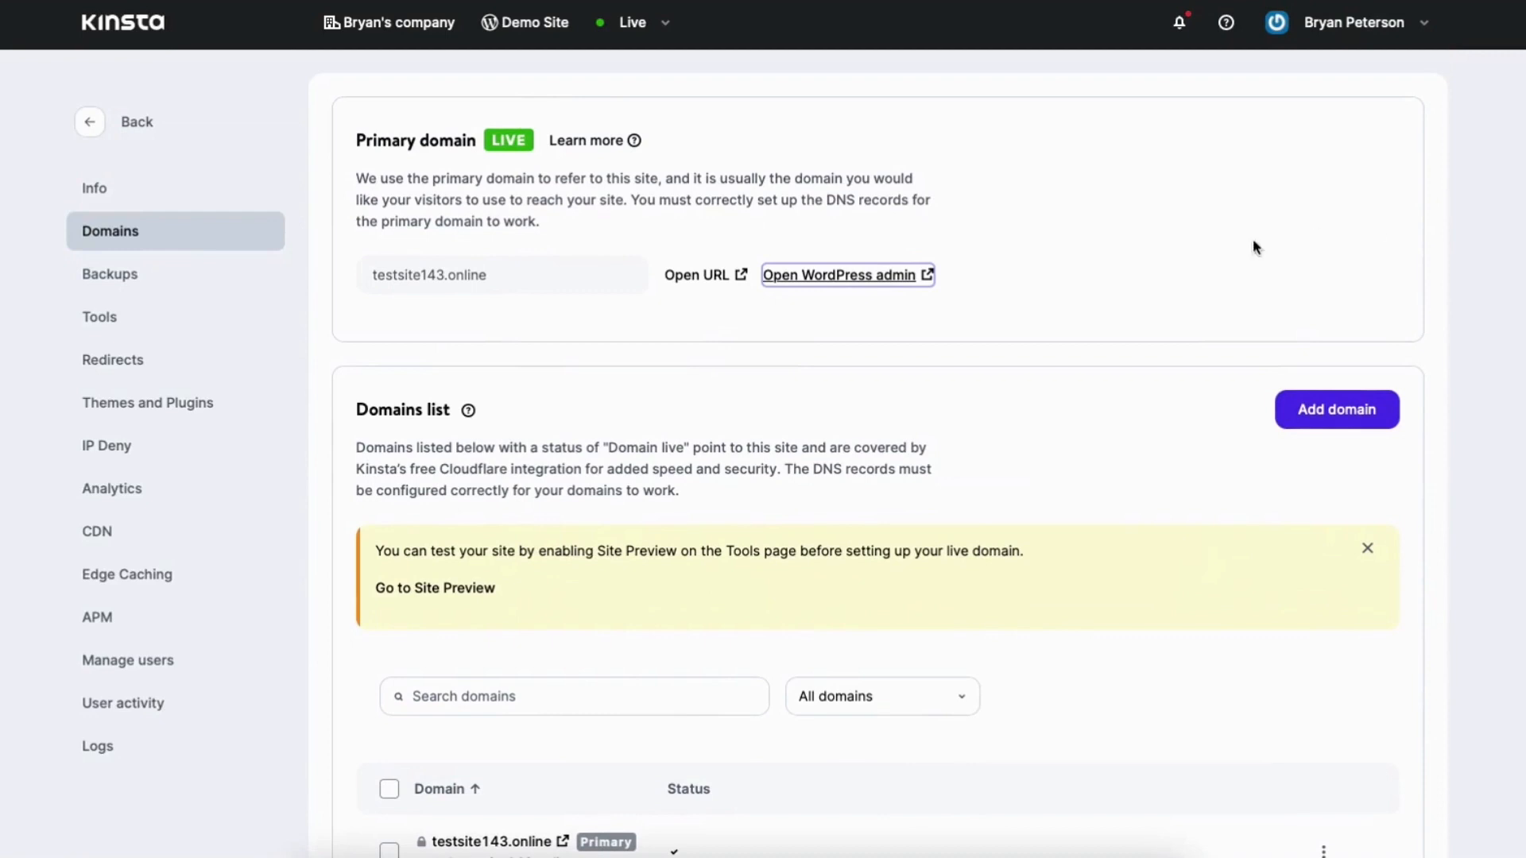
{"action": "left_click", "coordinate": [832, 278]}
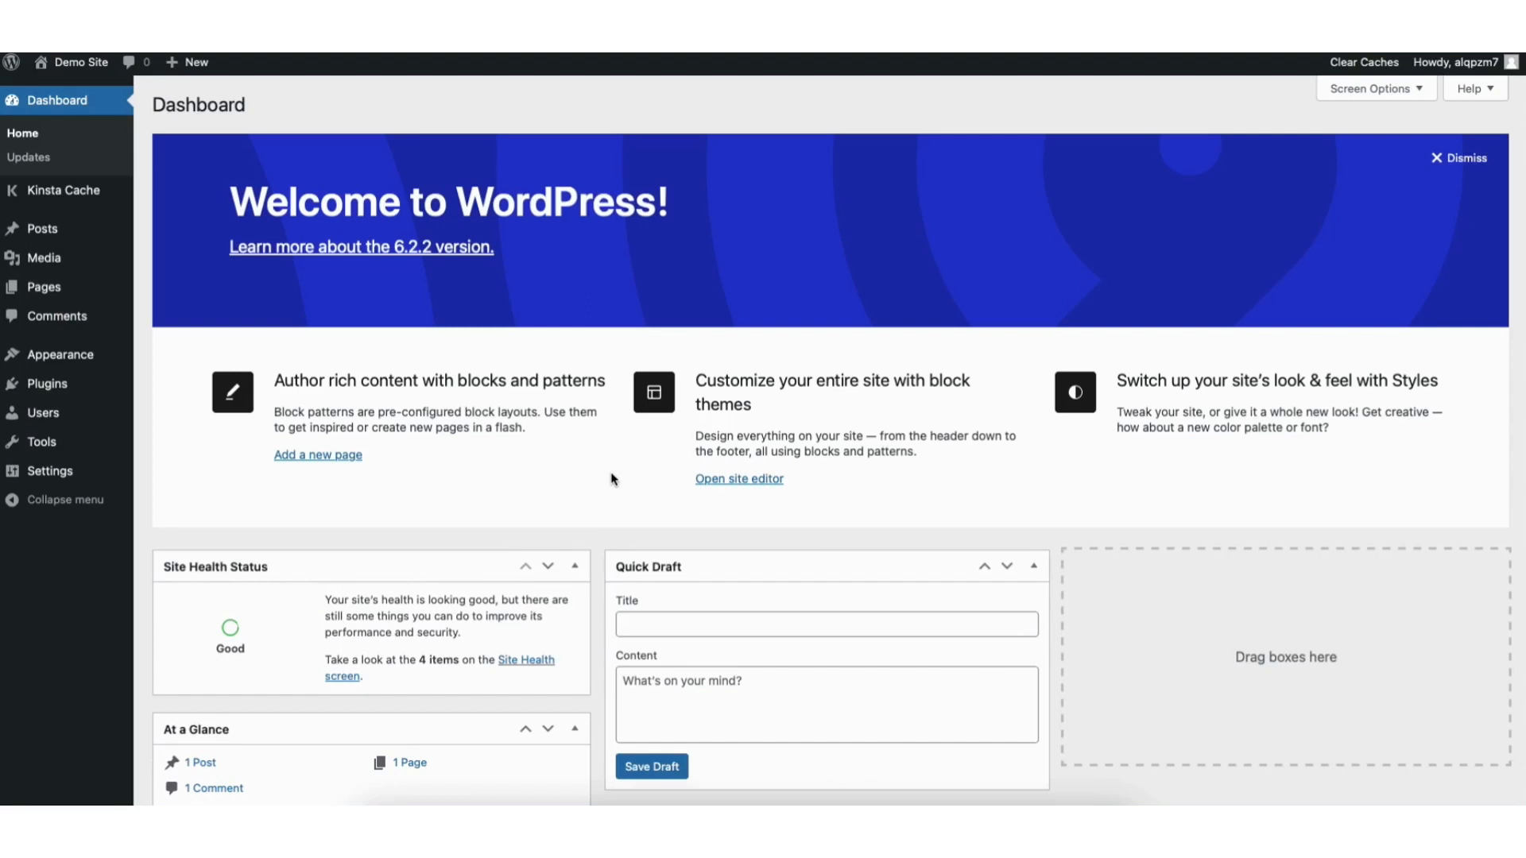
{"action": "mouse_move", "coordinate": [51, 475]}
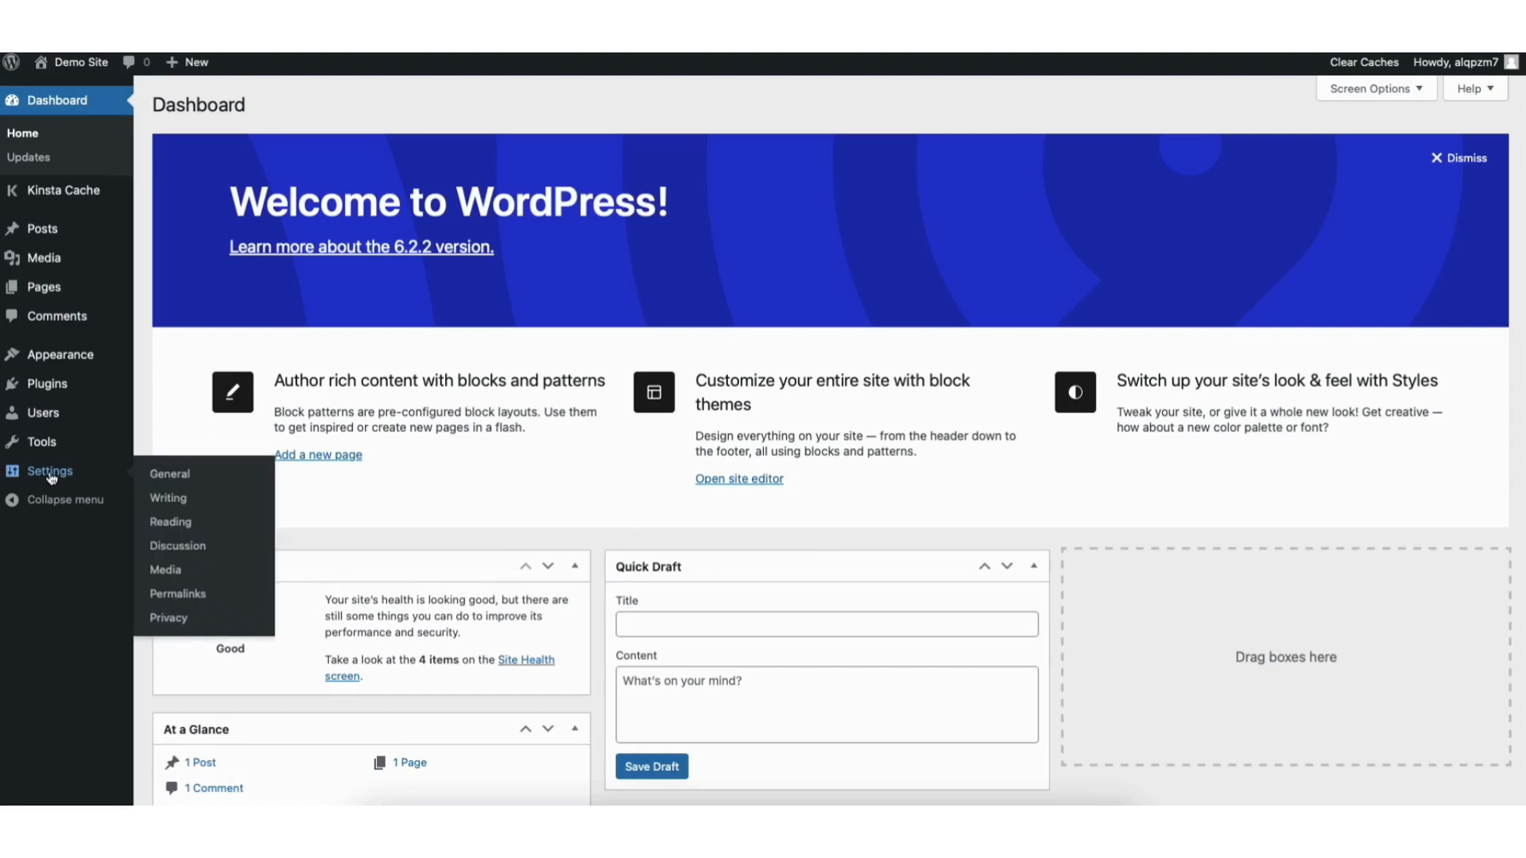
{"action": "left_click", "coordinate": [174, 475]}
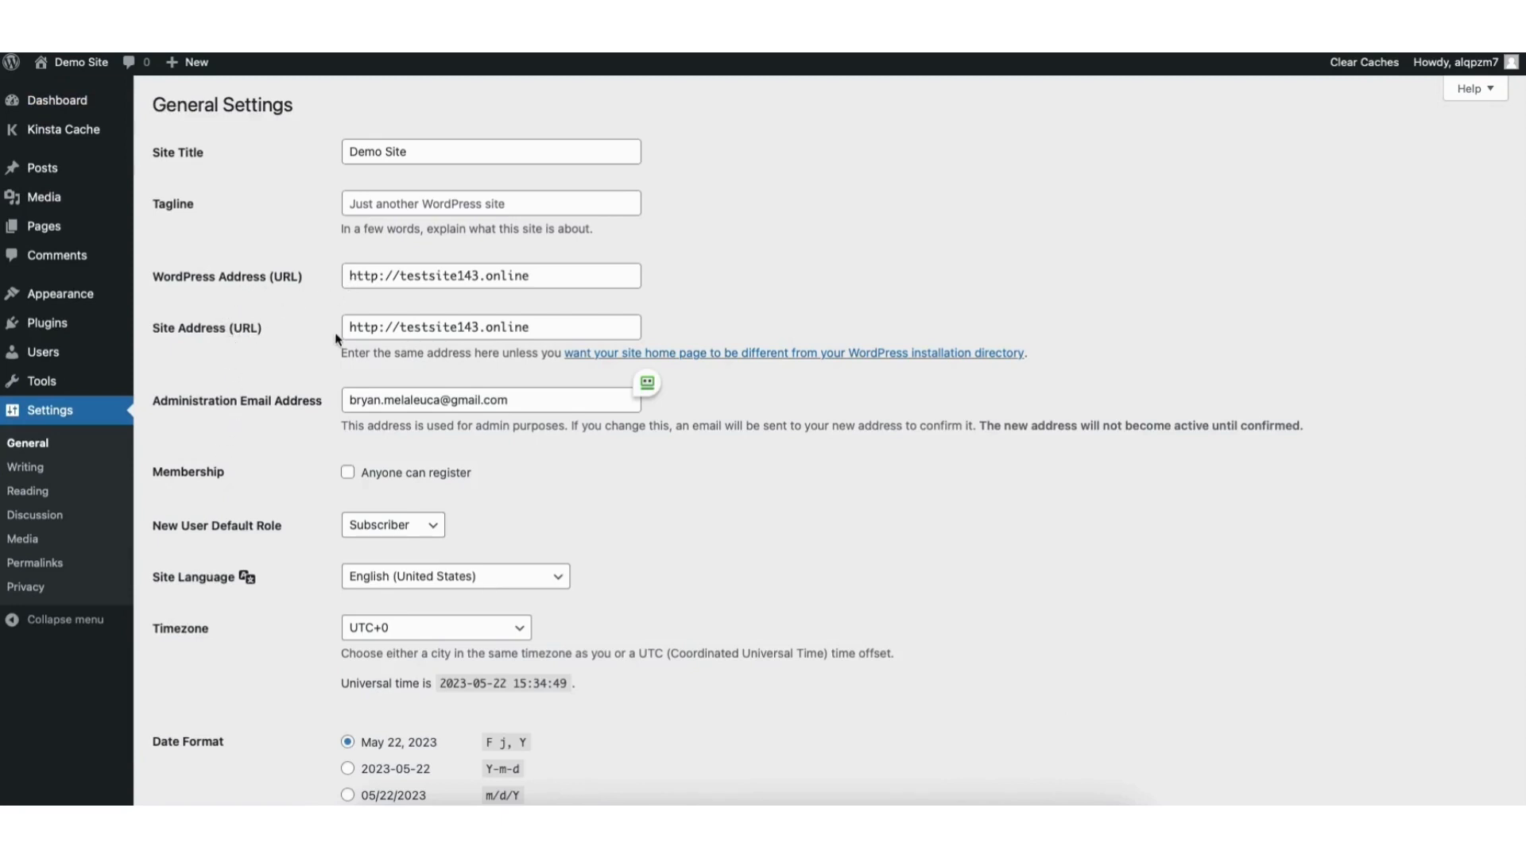
{"action": "left_click", "coordinate": [378, 275]}
{"action": "type", "text": "s"}
{"action": "left_click", "coordinate": [376, 327]}
{"action": "type", "text": "s"}
{"action": "scroll", "coordinate": [1503, 366], "scroll_direction": "down", "scroll_amount": 1}
{"action": "scroll", "coordinate": [657, 763], "scroll_direction": "down", "scroll_amount": 5}
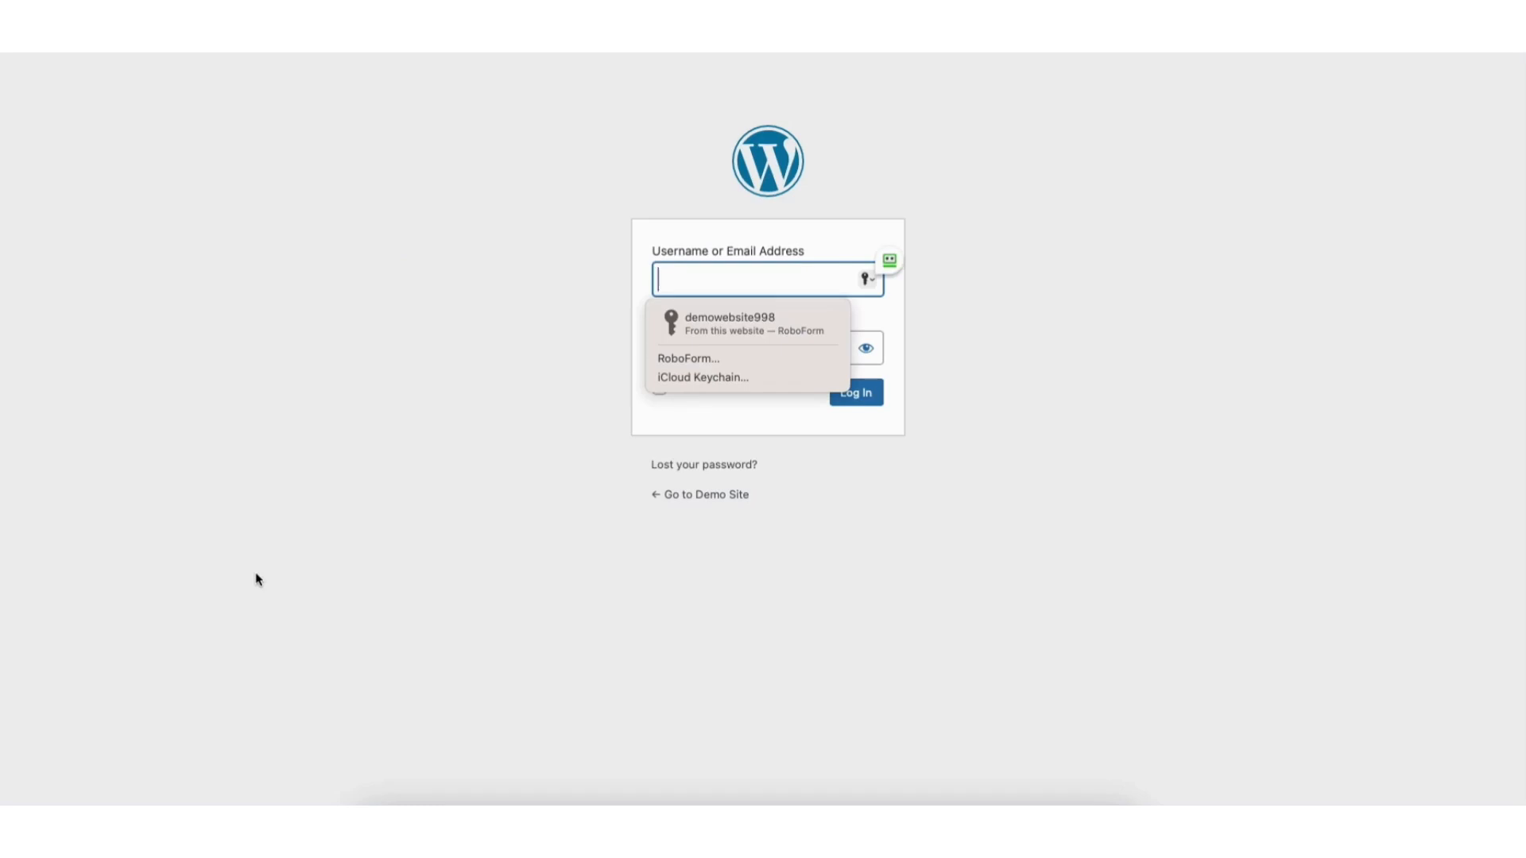
Switch back to Kinsta and enable Force HTTPS for Demo Site, forcing all traffic to the primary domain
{"action": "left_click", "coordinate": [373, 404]}
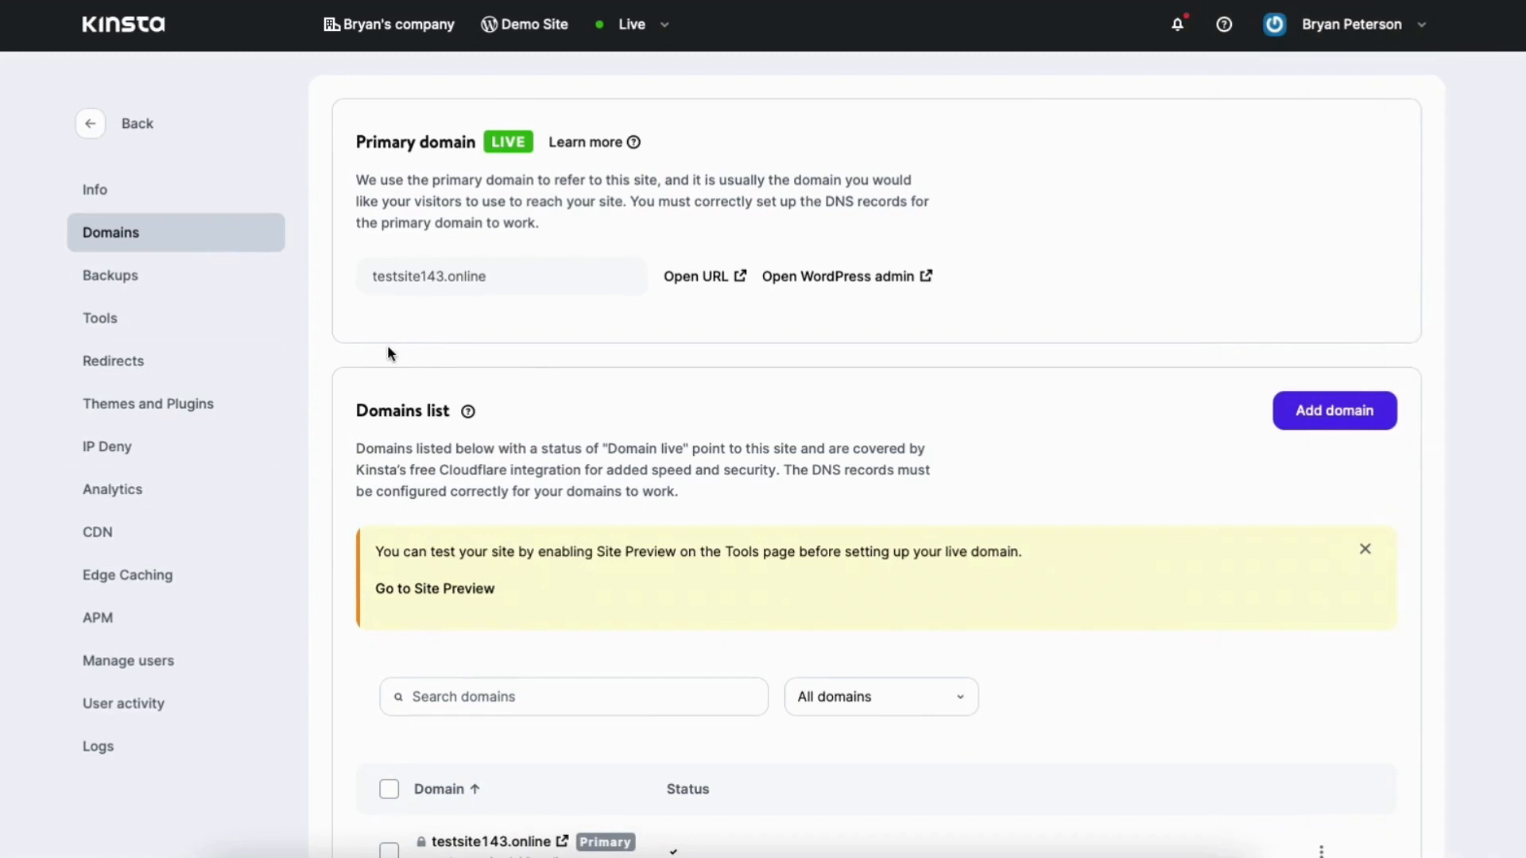
{"action": "left_click", "coordinate": [148, 319]}
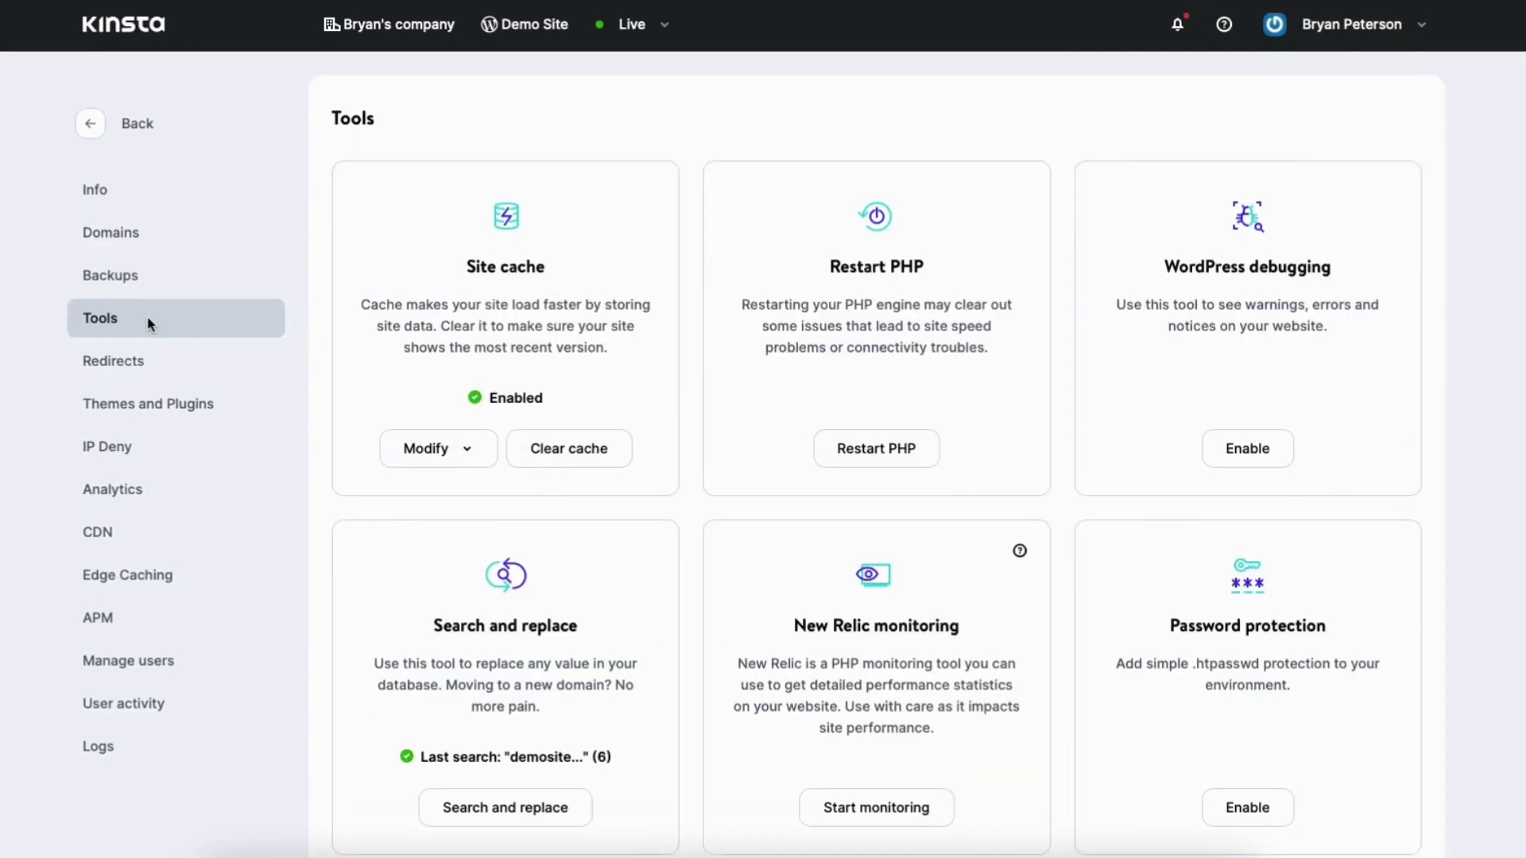
{"action": "scroll", "coordinate": [878, 461], "scroll_direction": "down", "scroll_amount": 4}
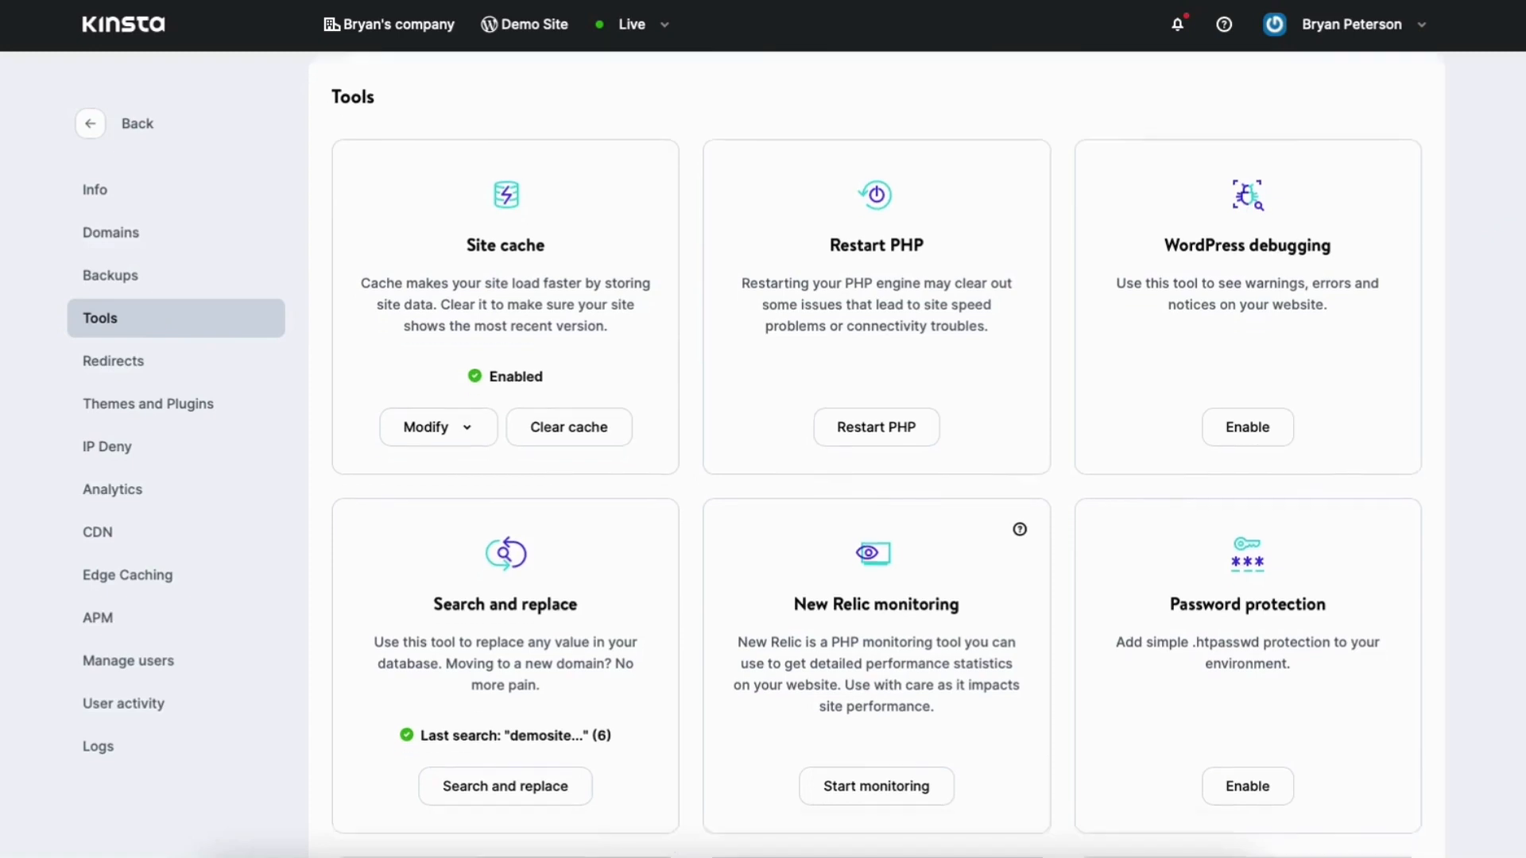
{"action": "scroll", "coordinate": [930, 436], "scroll_direction": "down", "scroll_amount": 4}
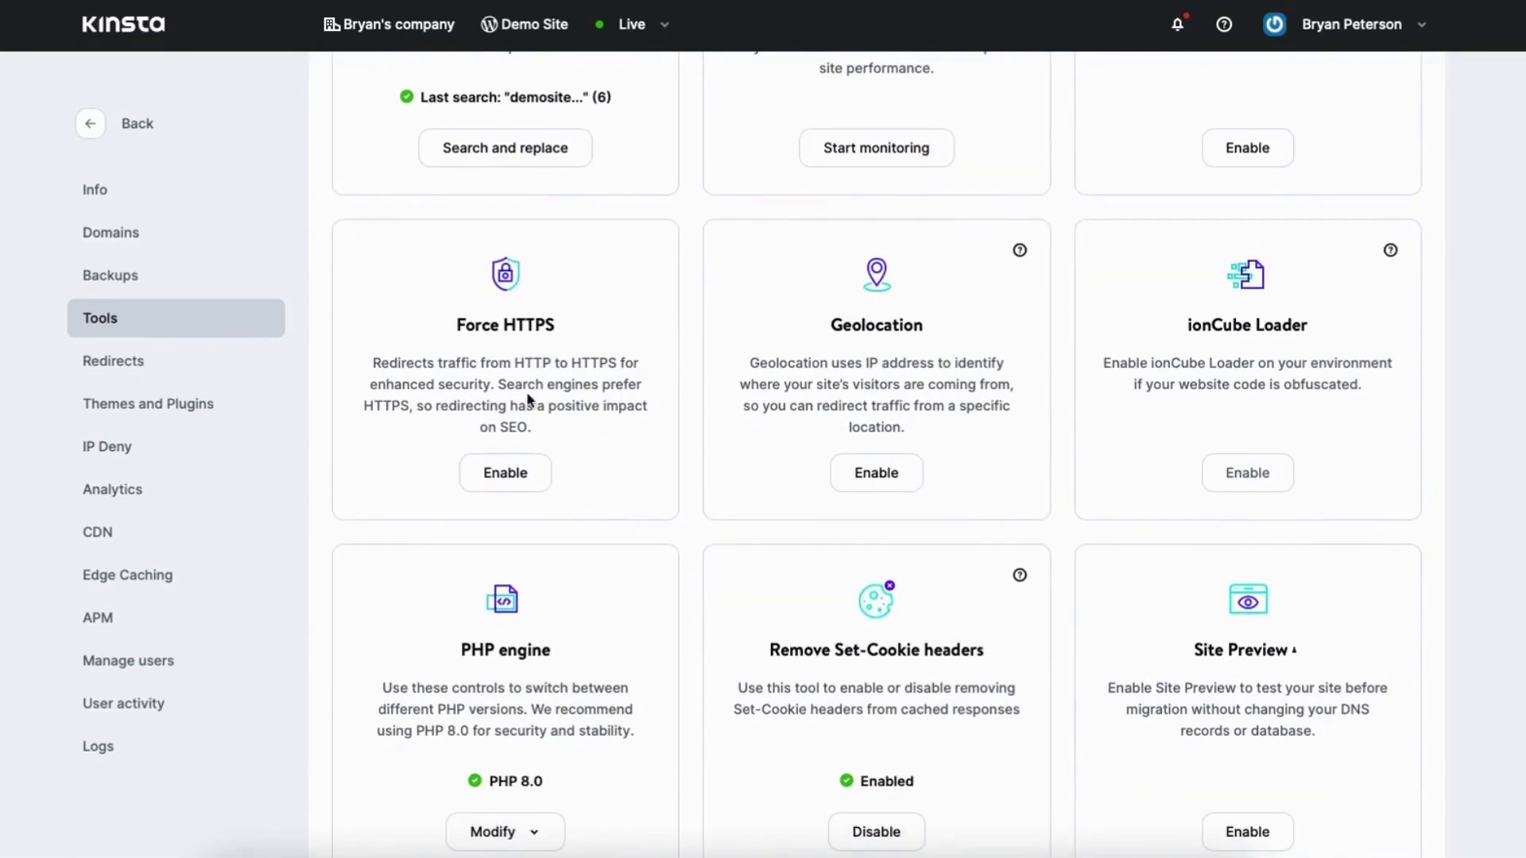
{"action": "left_click", "coordinate": [507, 478]}
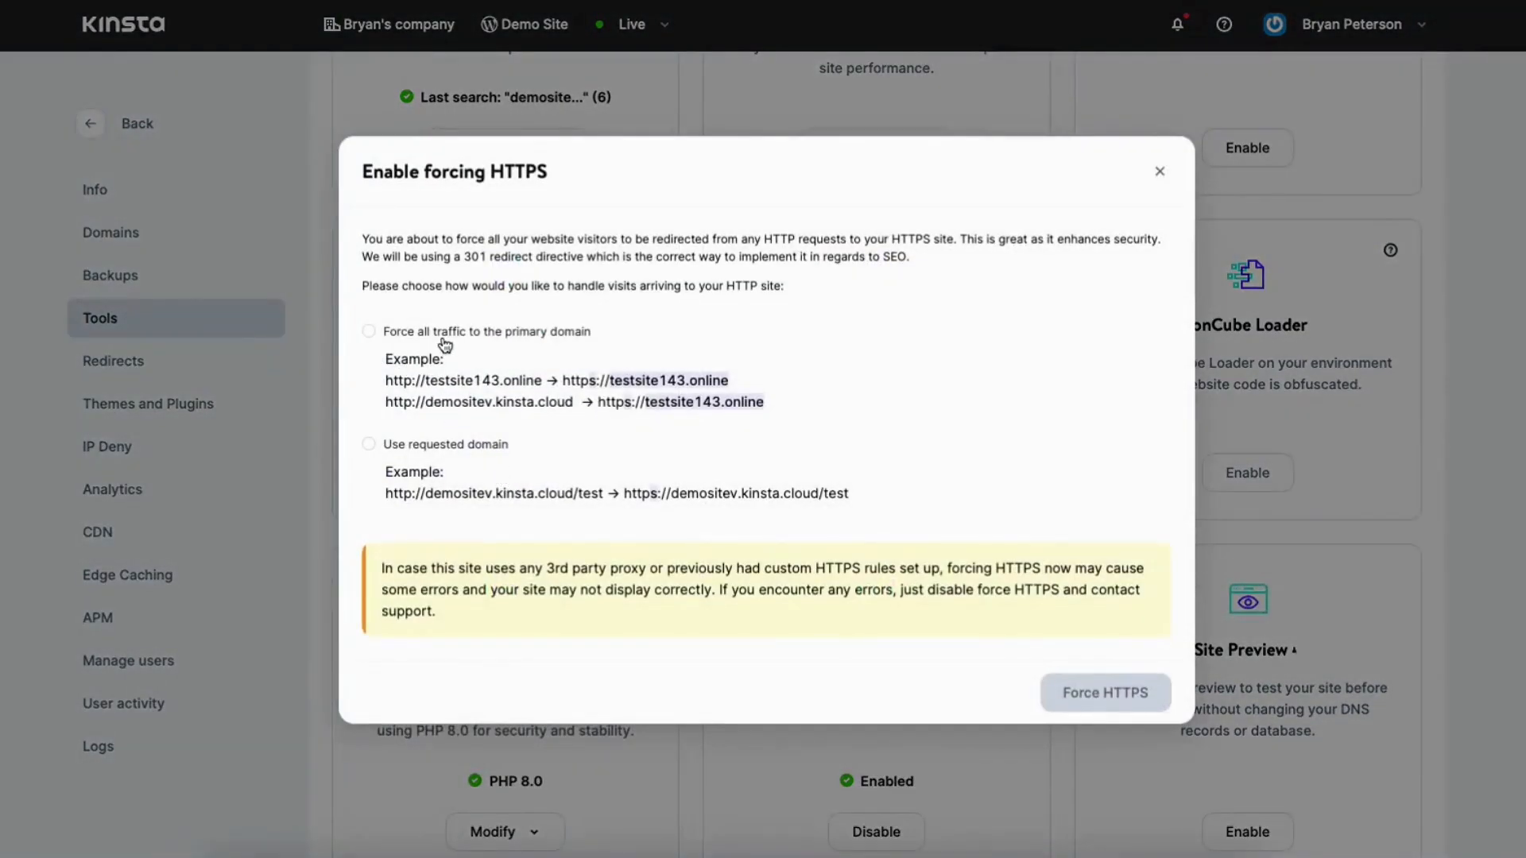
{"action": "left_click", "coordinate": [369, 331]}
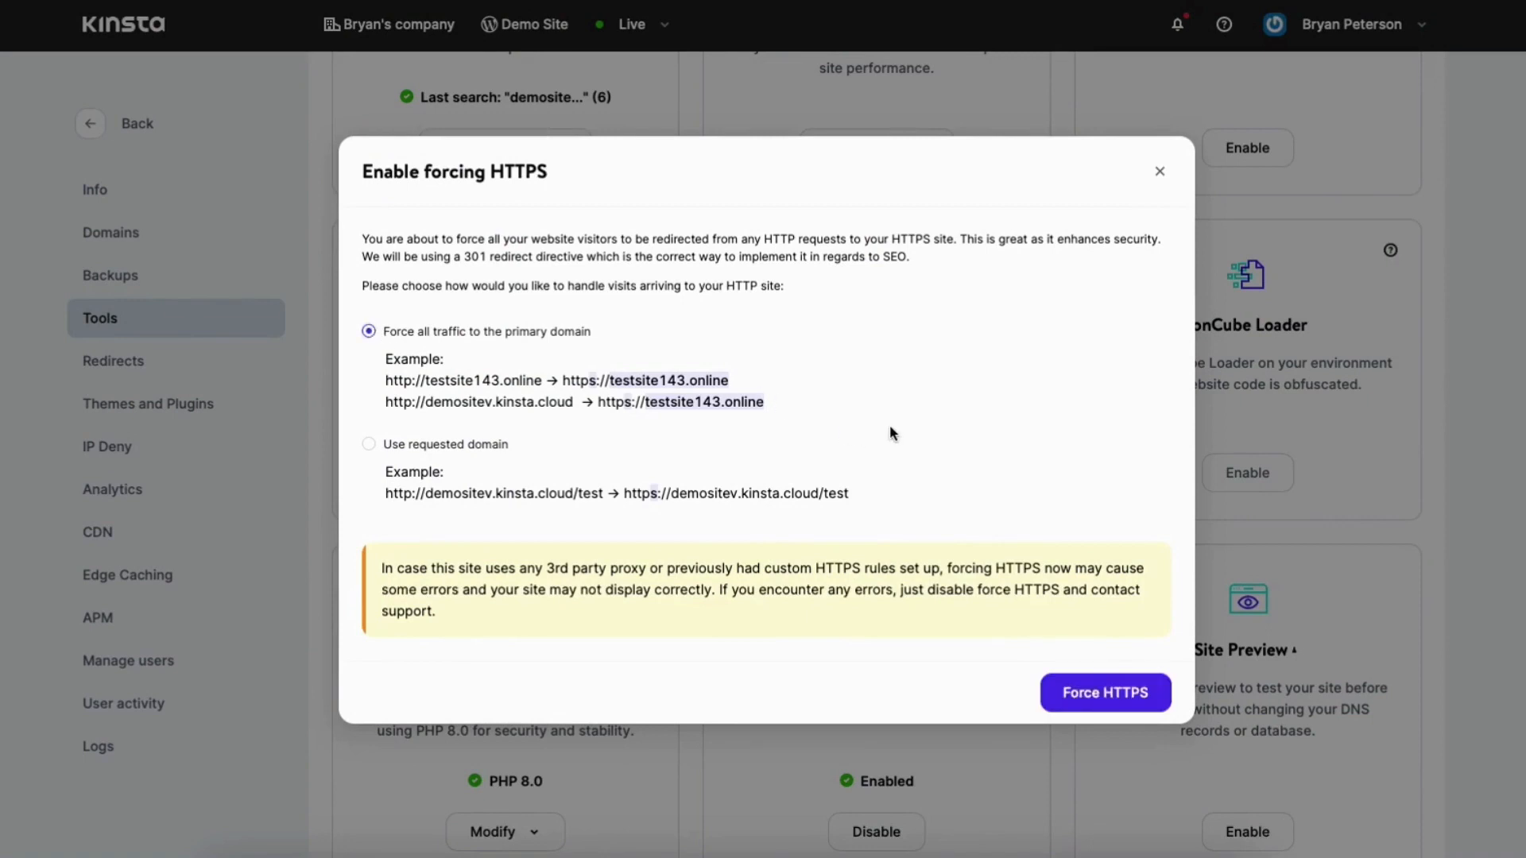
{"action": "left_click", "coordinate": [1088, 698]}
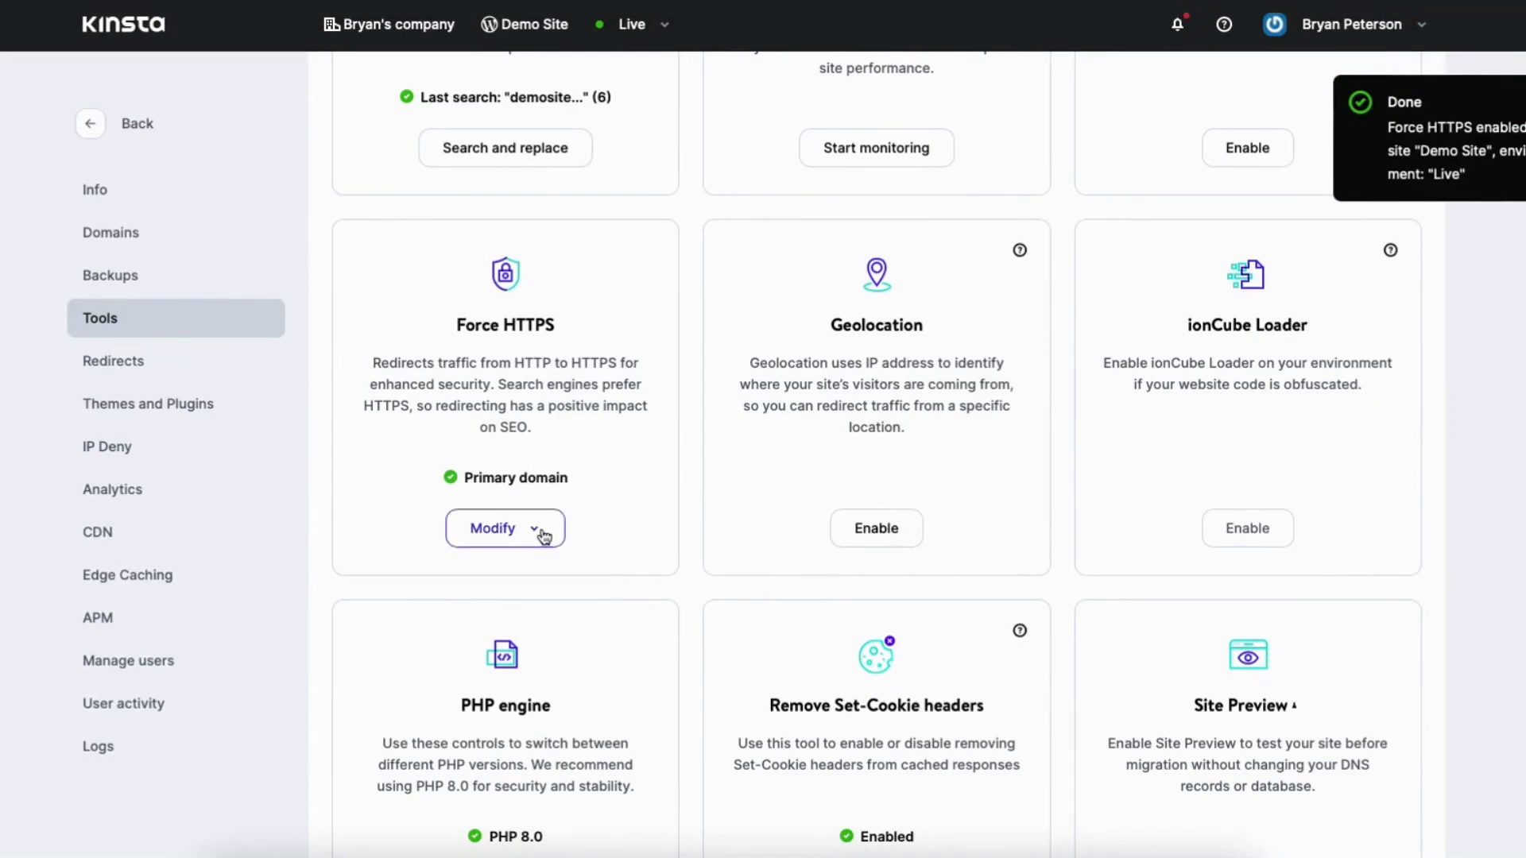
{"action": "left_click", "coordinate": [545, 537]}
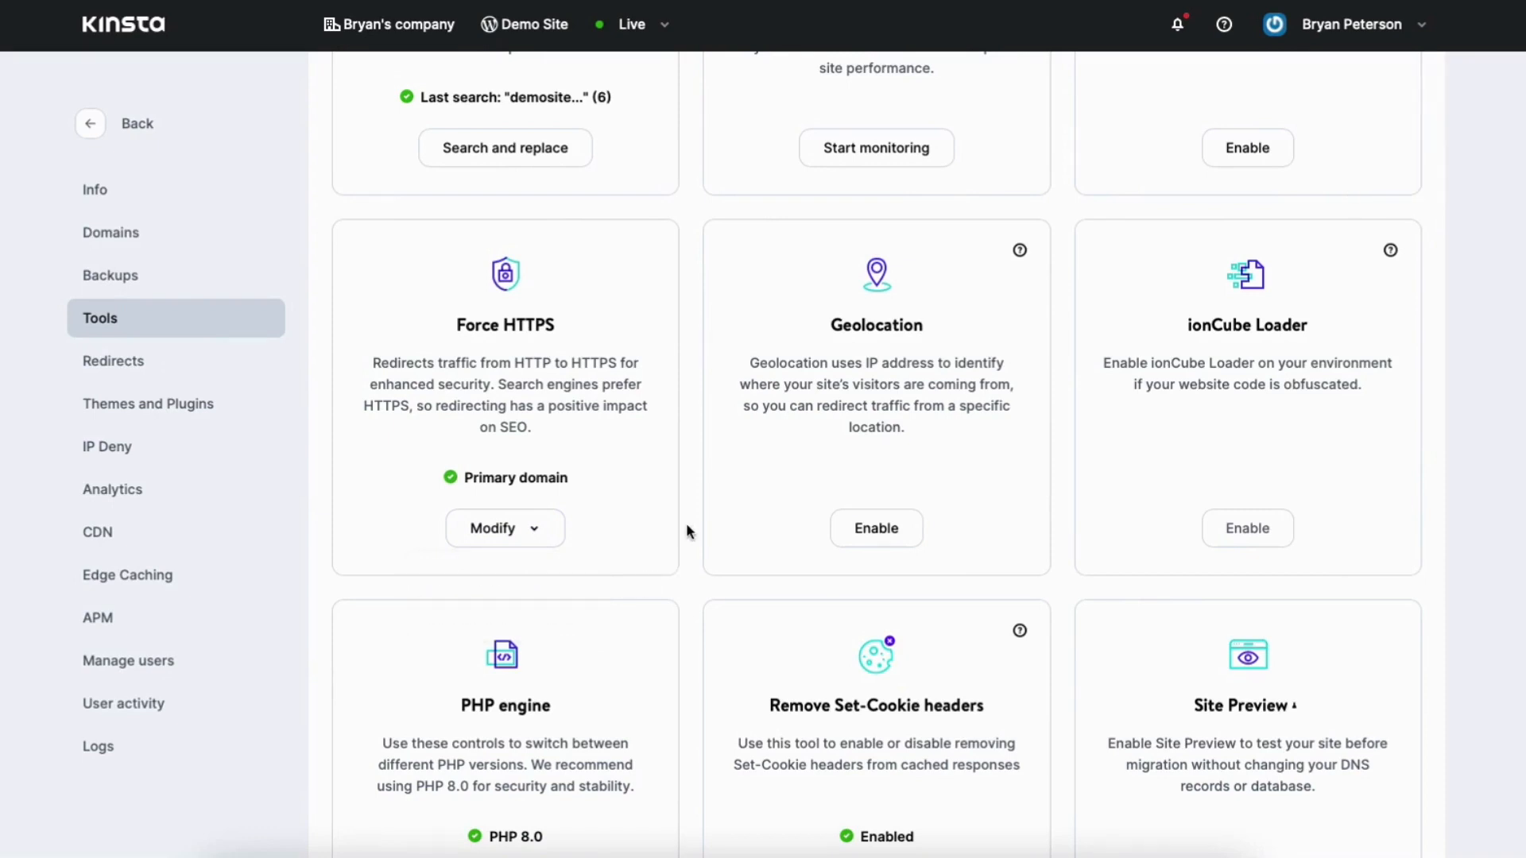
Start creating a new environment for Demo Site and look at the Premium and Standard environment options
{"action": "left_click", "coordinate": [663, 29]}
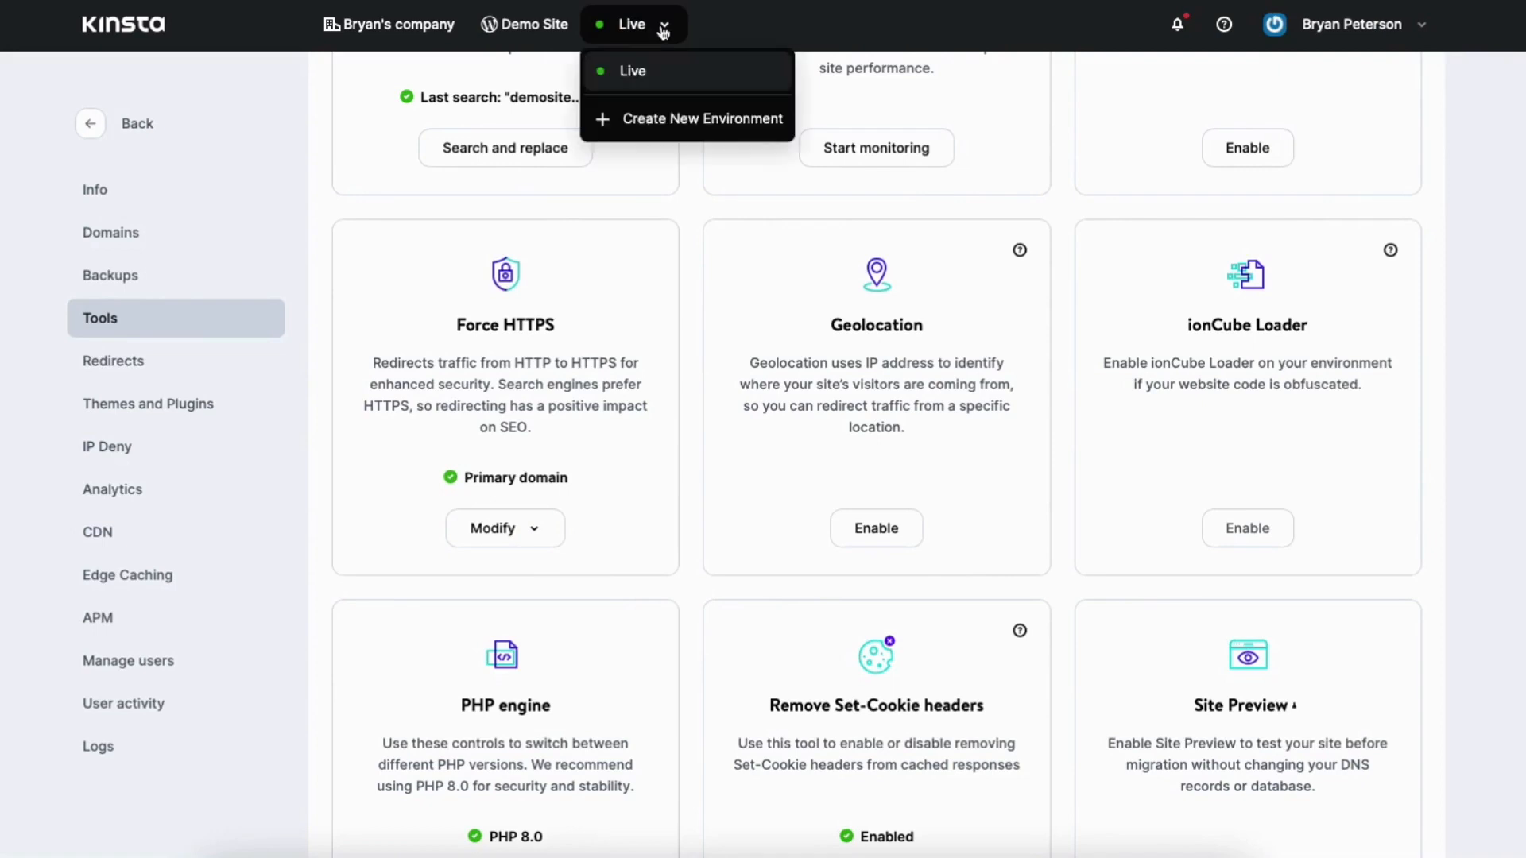
{"action": "left_click", "coordinate": [668, 119]}
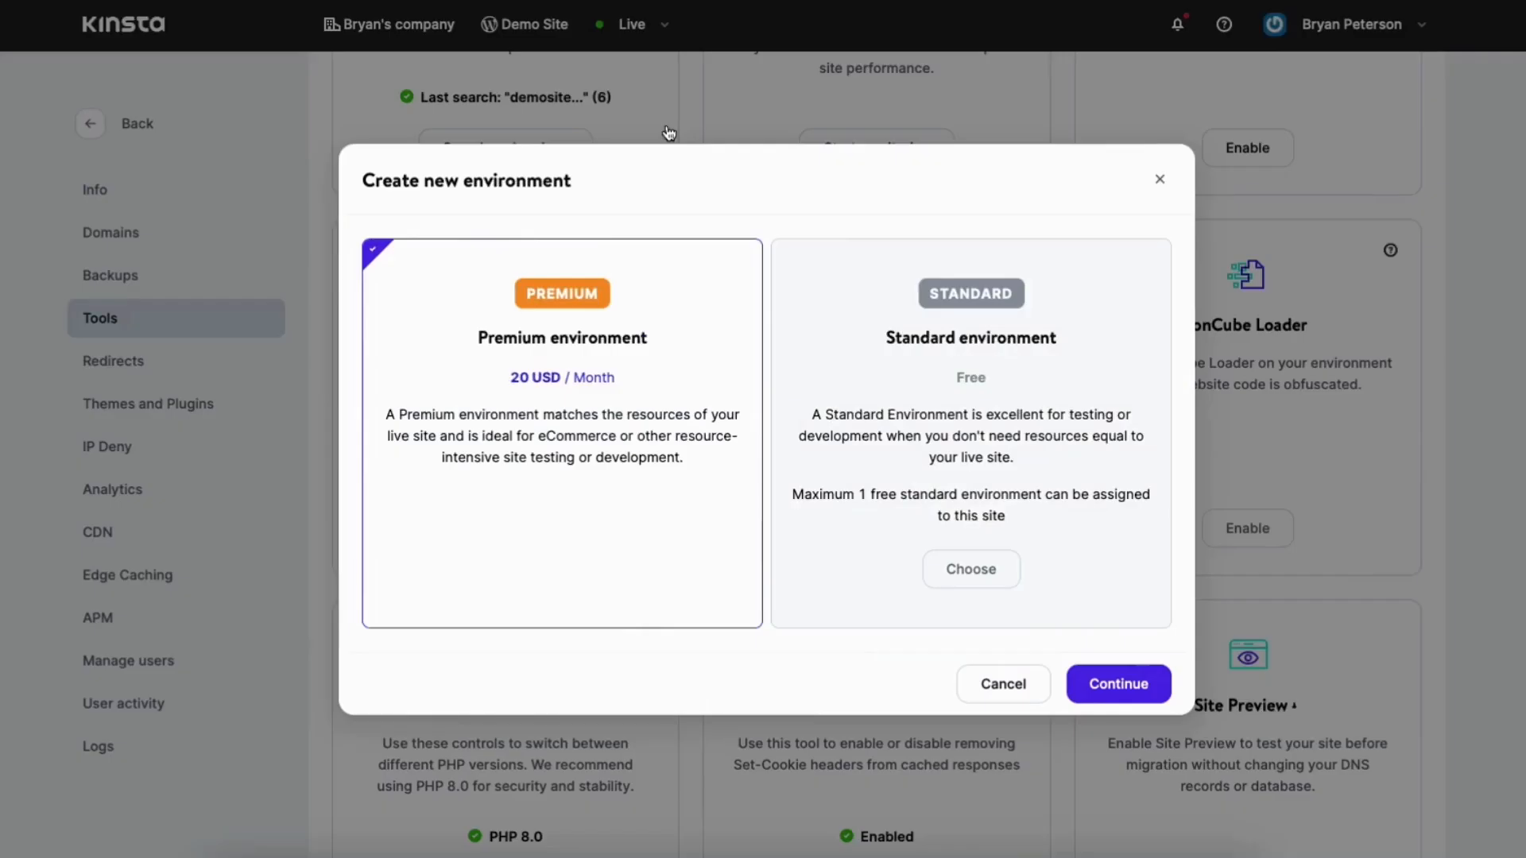
{"action": "left_click", "coordinate": [868, 411]}
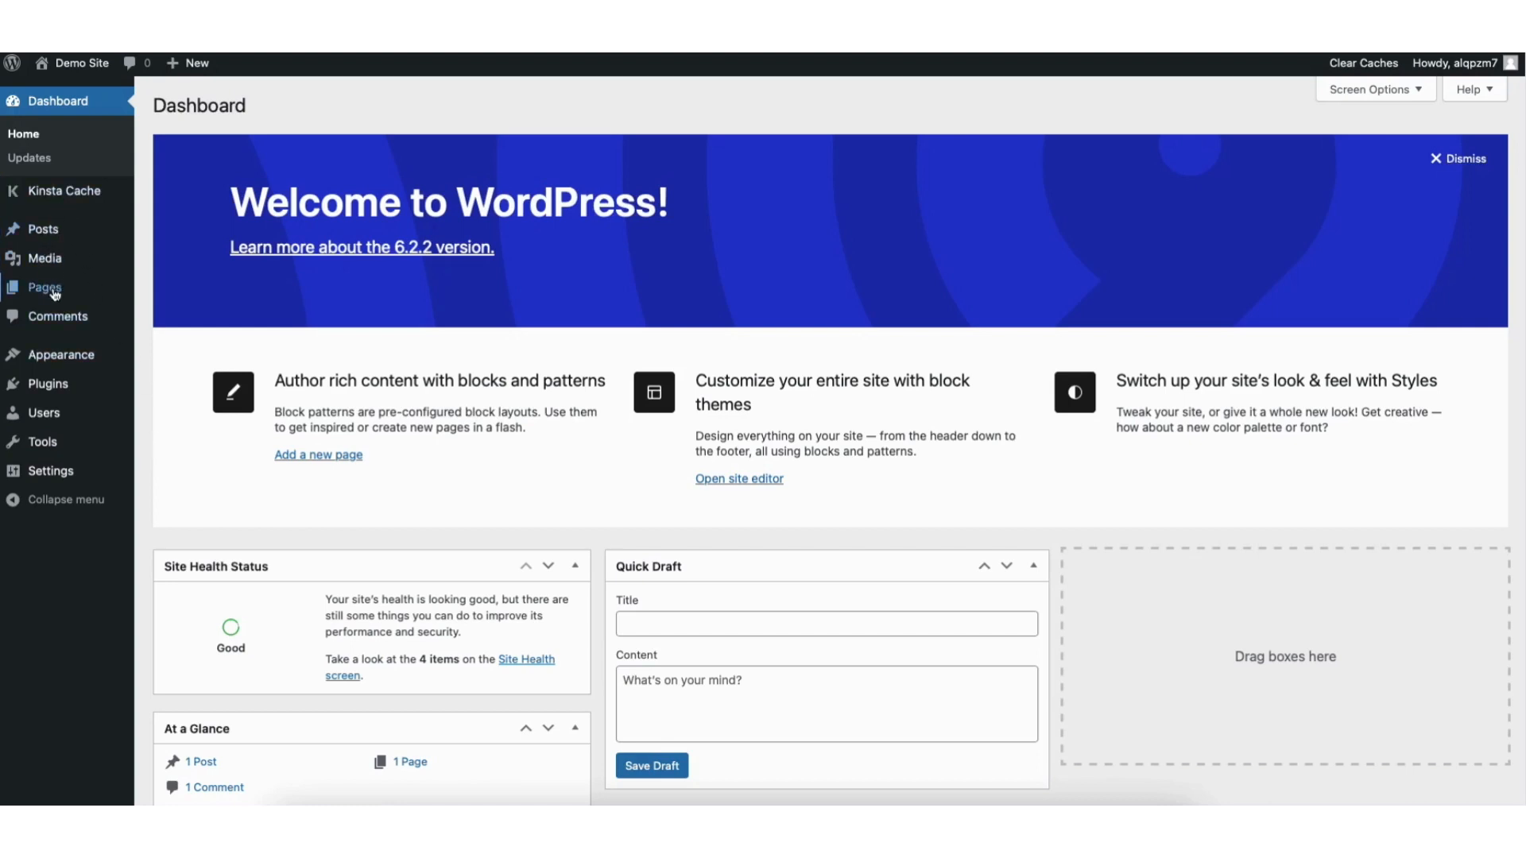
In the WordPress admin of Demo Site, go to adding a new theme and look through the popular themes
{"action": "mouse_move", "coordinate": [54, 364]}
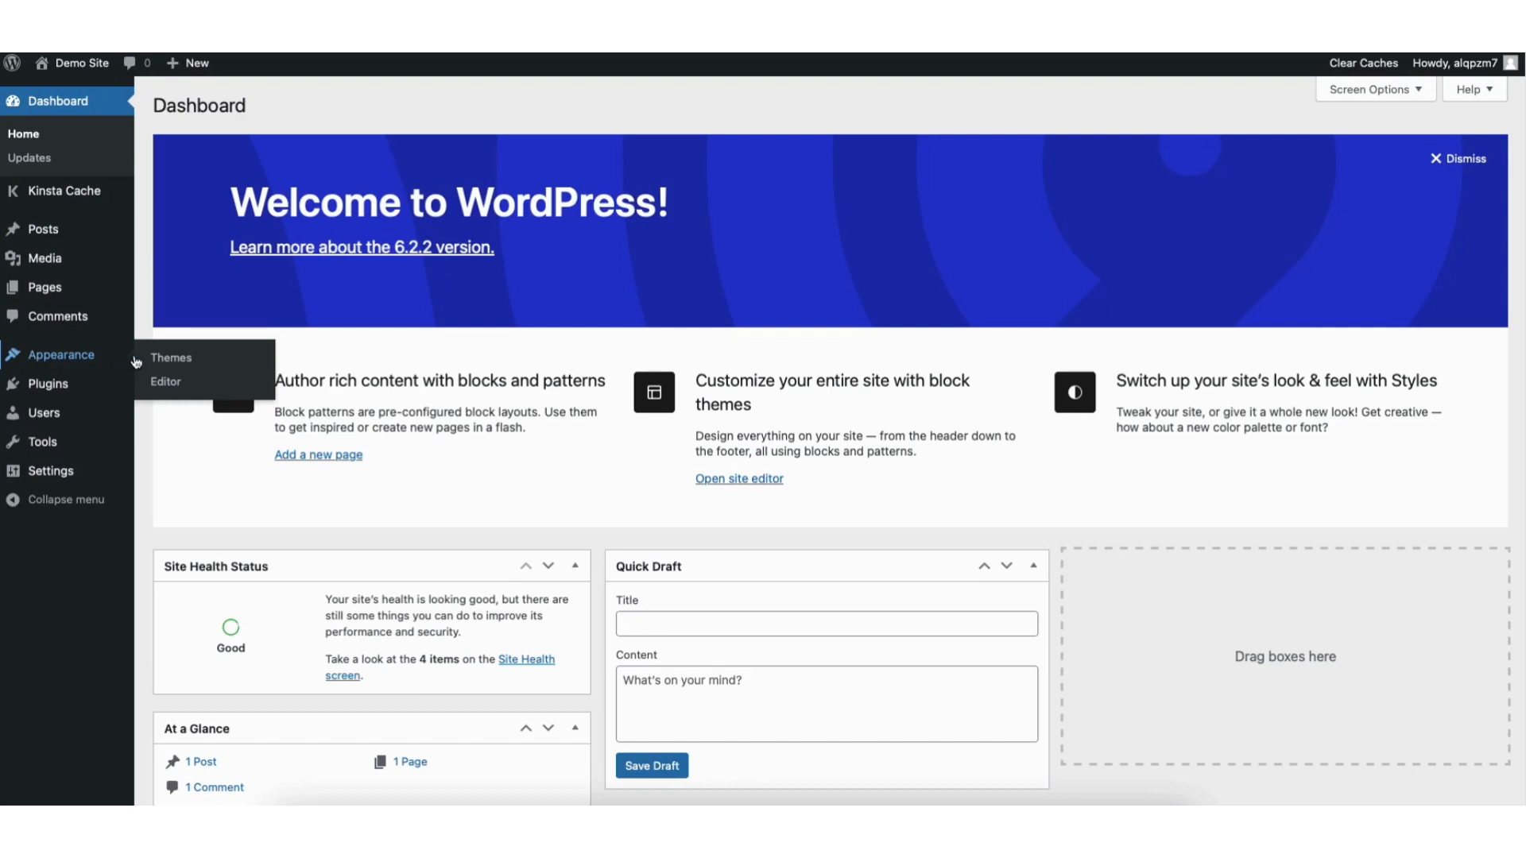
{"action": "left_click", "coordinate": [179, 362]}
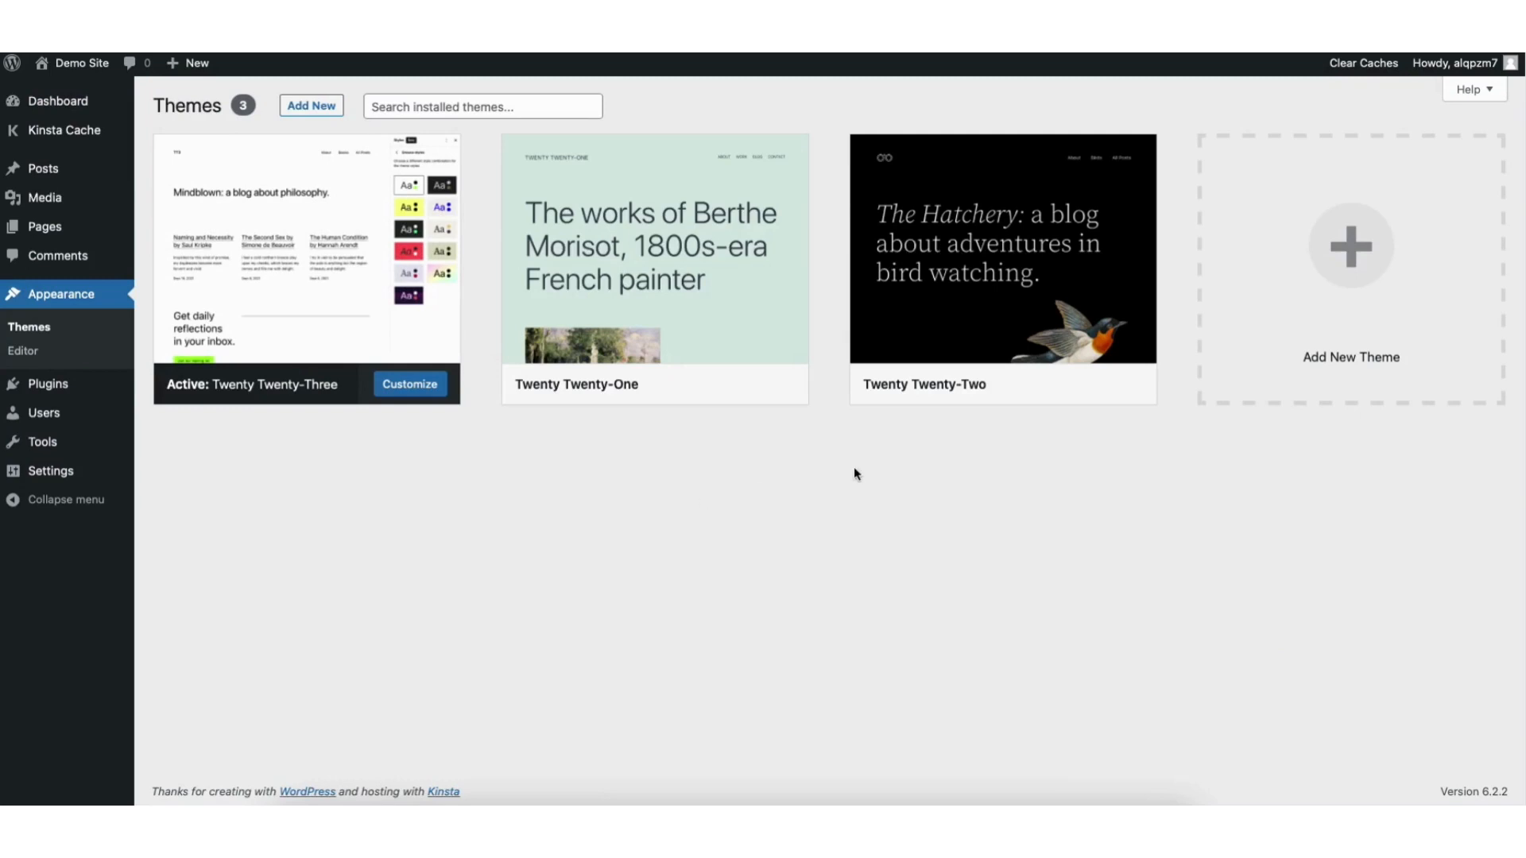
{"action": "left_click", "coordinate": [1350, 277]}
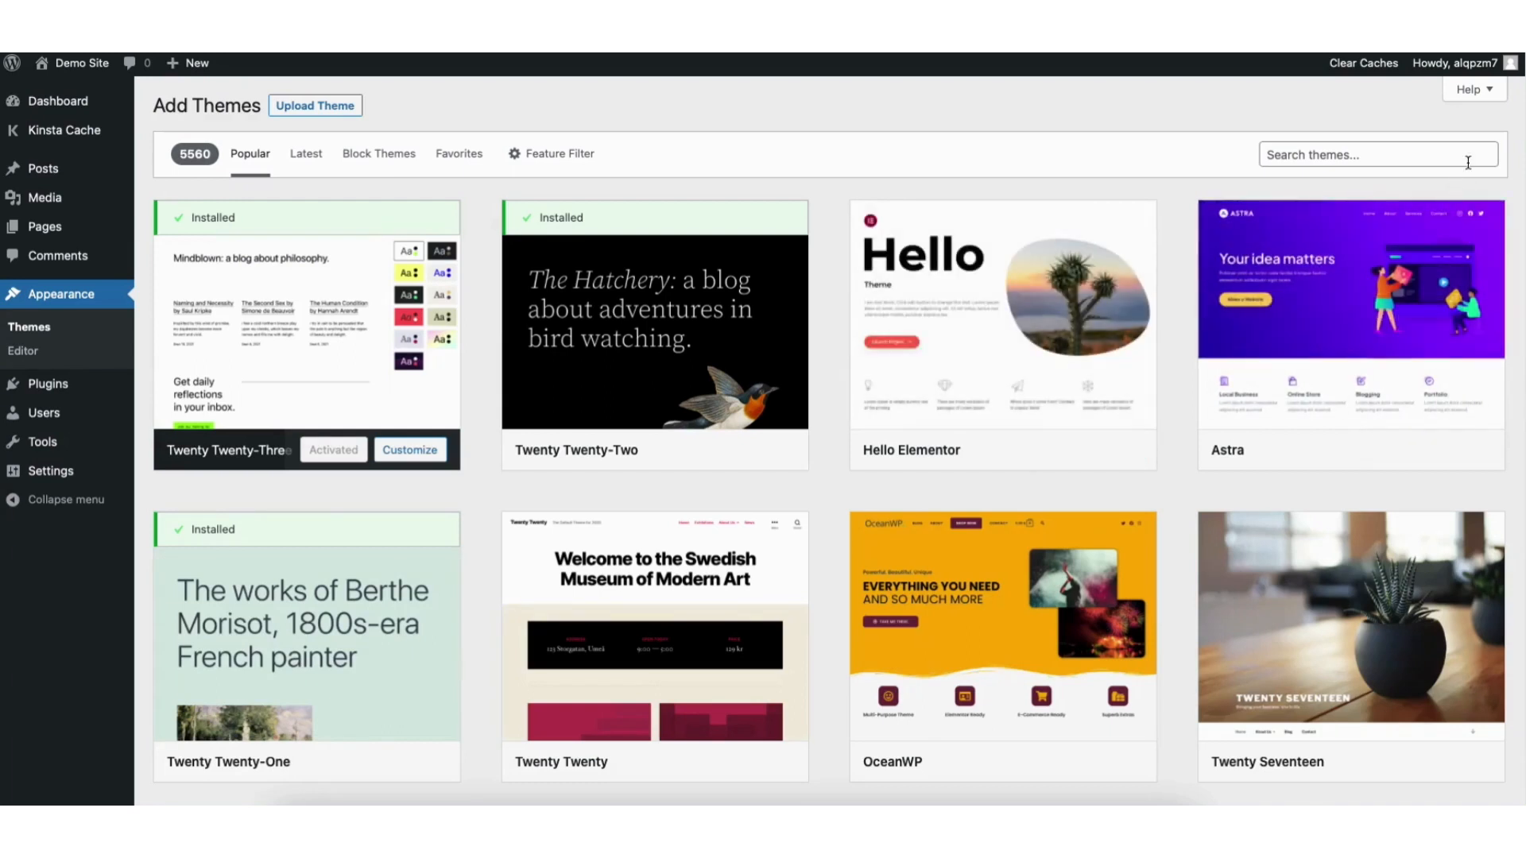
{"action": "scroll", "coordinate": [831, 441], "scroll_direction": "down", "scroll_amount": 6}
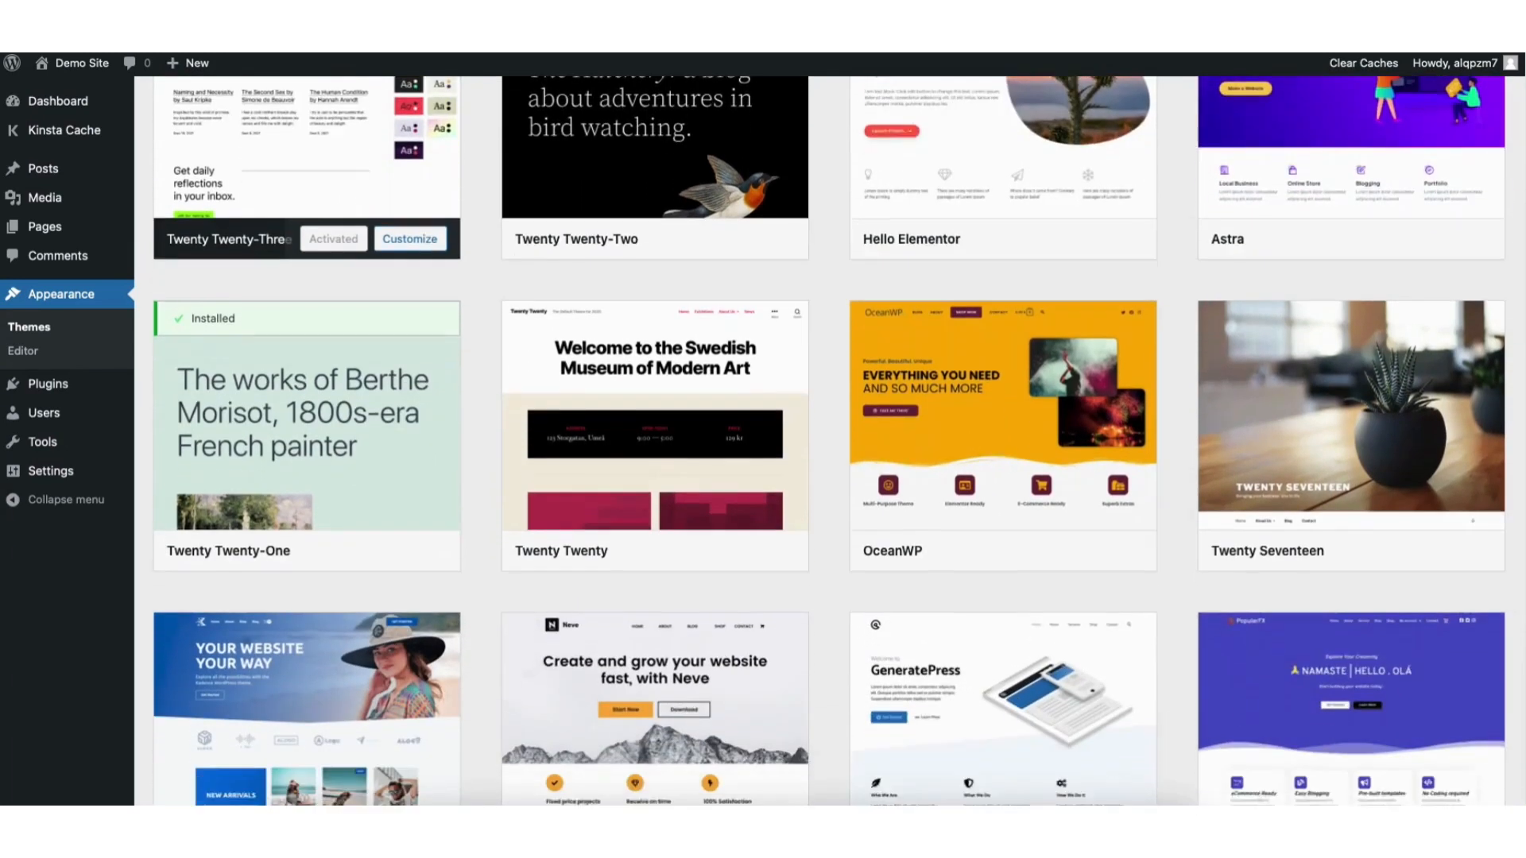
{"action": "scroll", "coordinate": [831, 441], "scroll_direction": "down", "scroll_amount": 6}
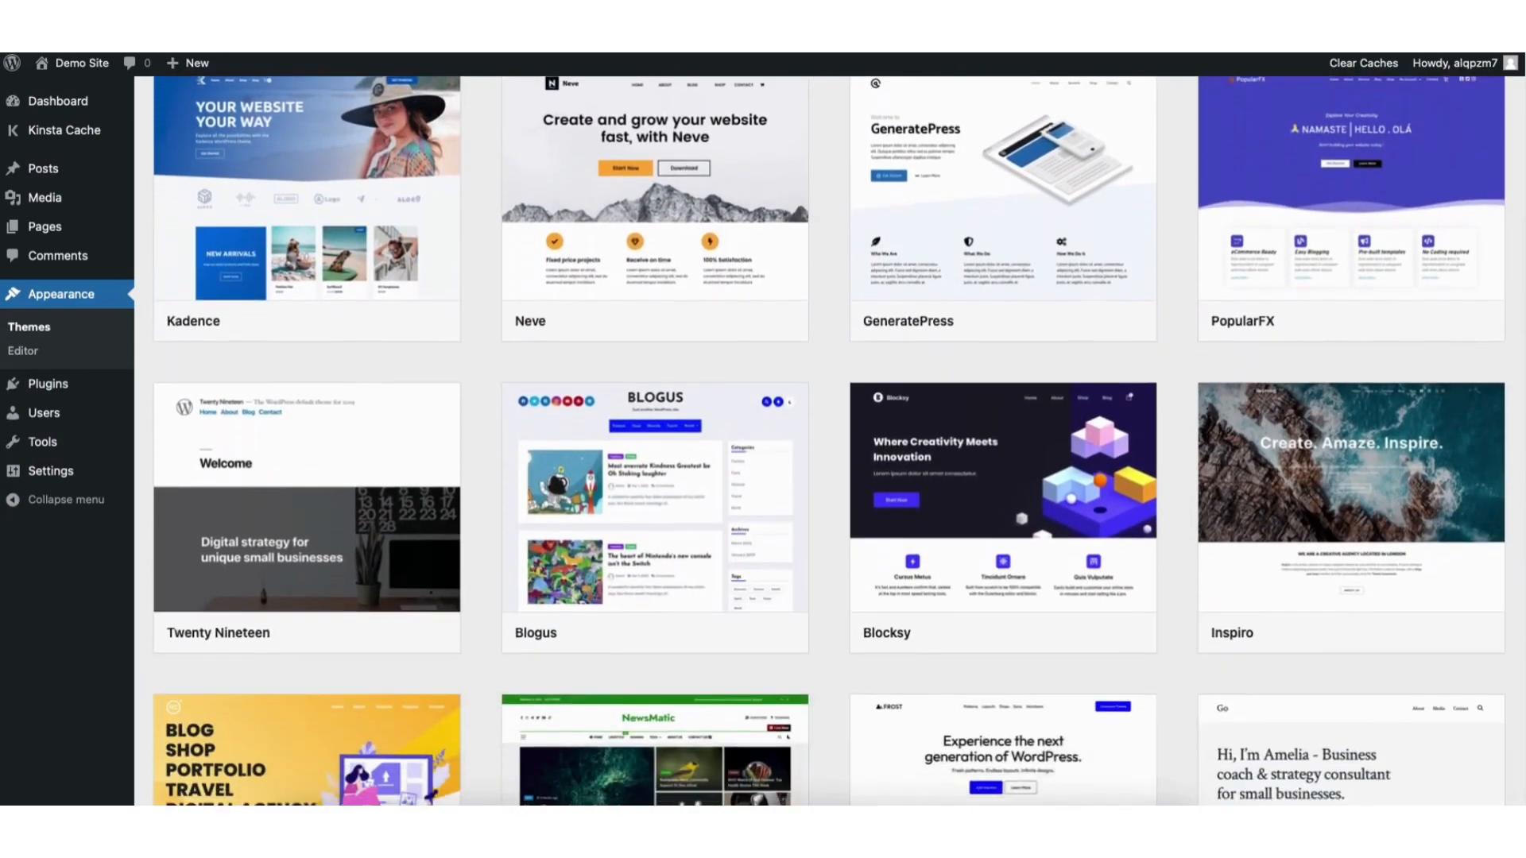
{"action": "scroll", "coordinate": [831, 441], "scroll_direction": "down", "scroll_amount": 3}
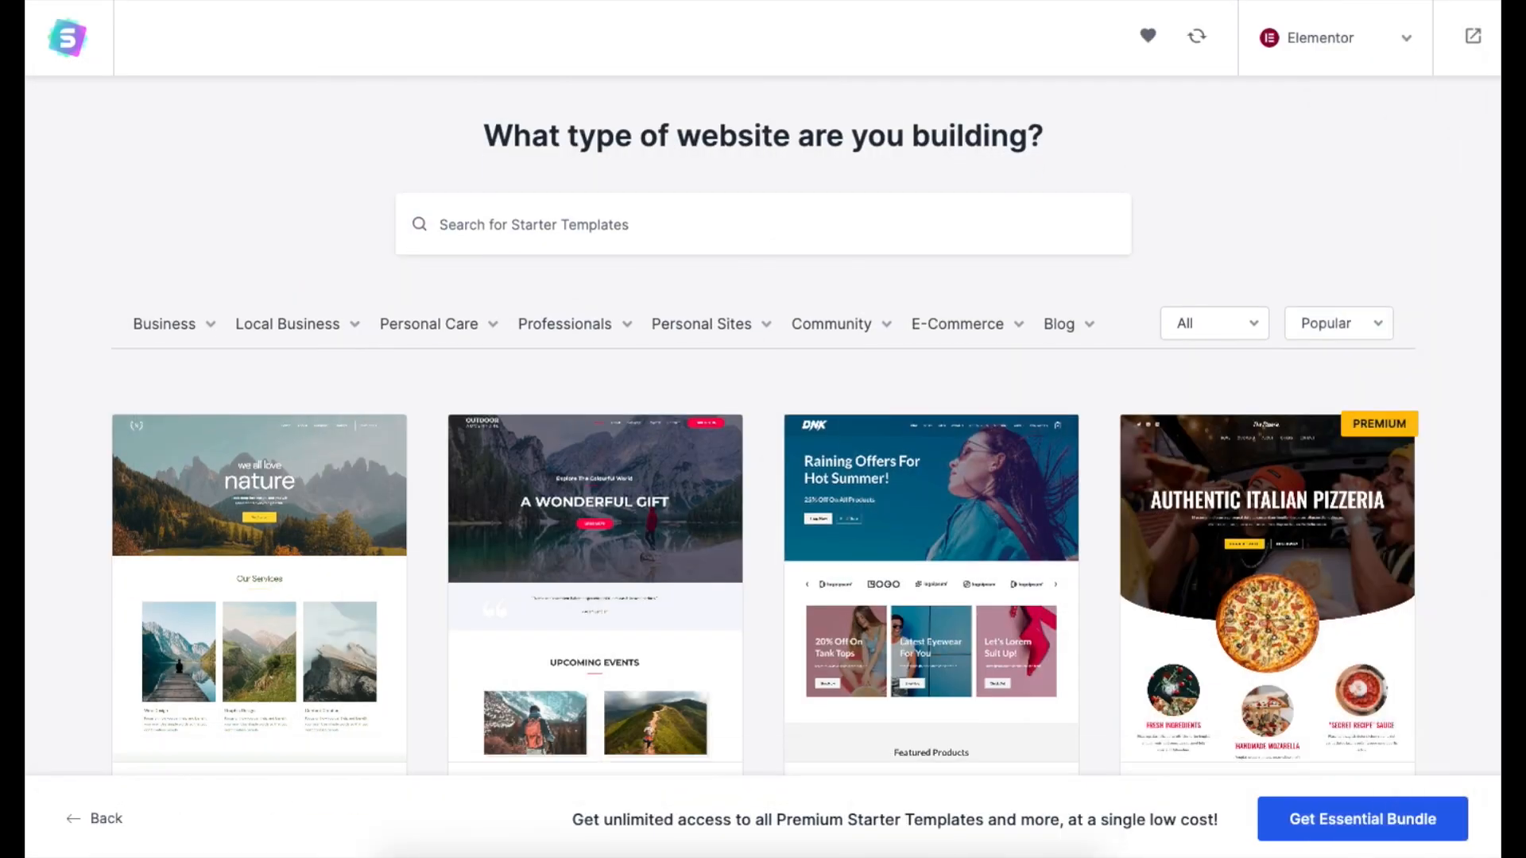
Look through the Elementor starter templates and replace the hero heading "nature" with DEMO WEBSITE in the page editor
{"action": "scroll", "coordinate": [763, 429], "scroll_direction": "down", "scroll_amount": 6}
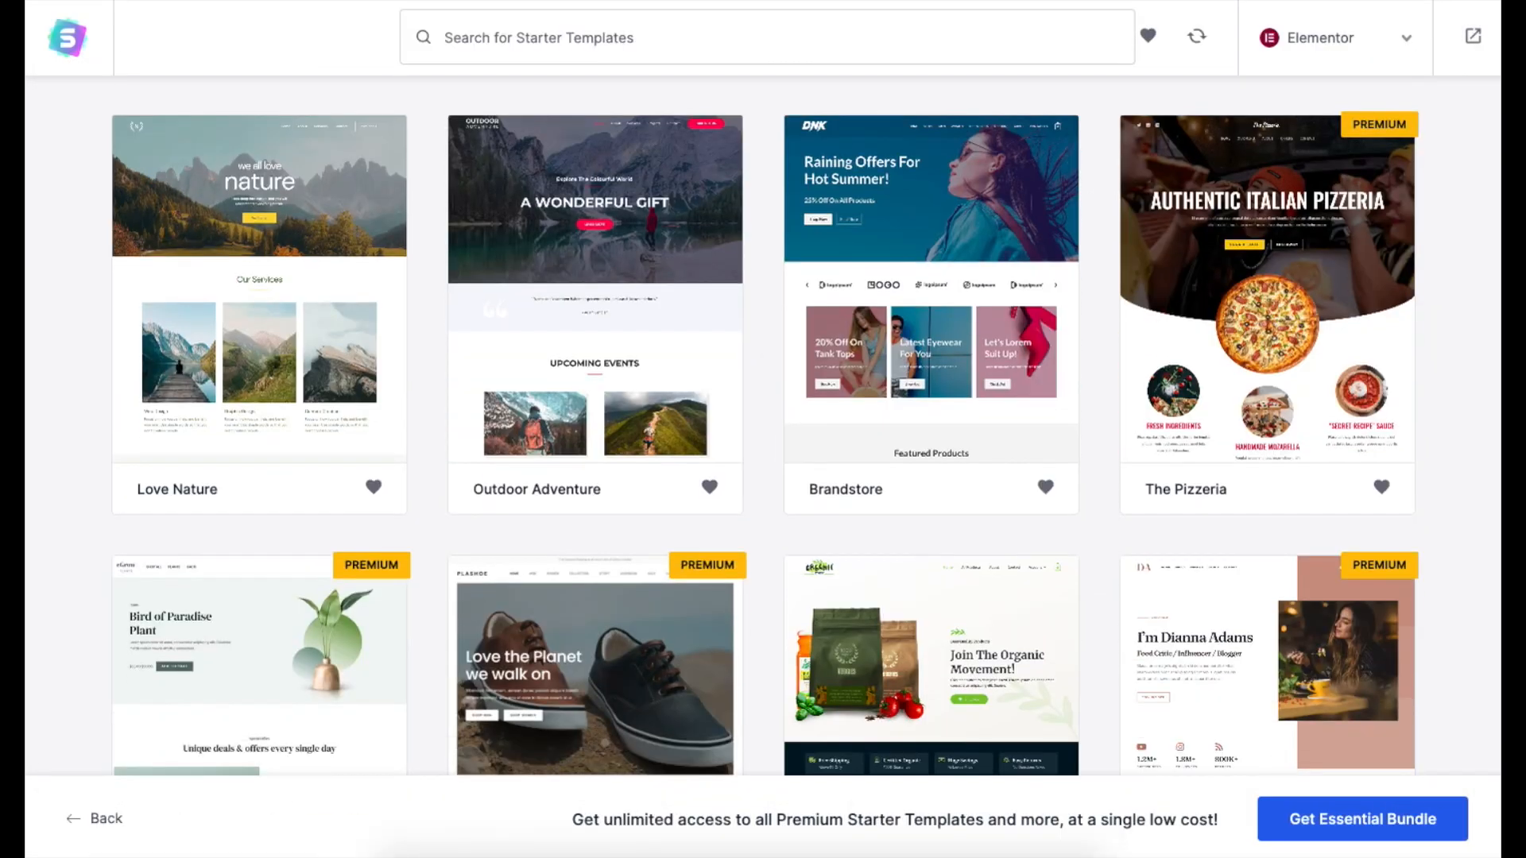
{"action": "scroll", "coordinate": [763, 429], "scroll_direction": "down", "scroll_amount": 7}
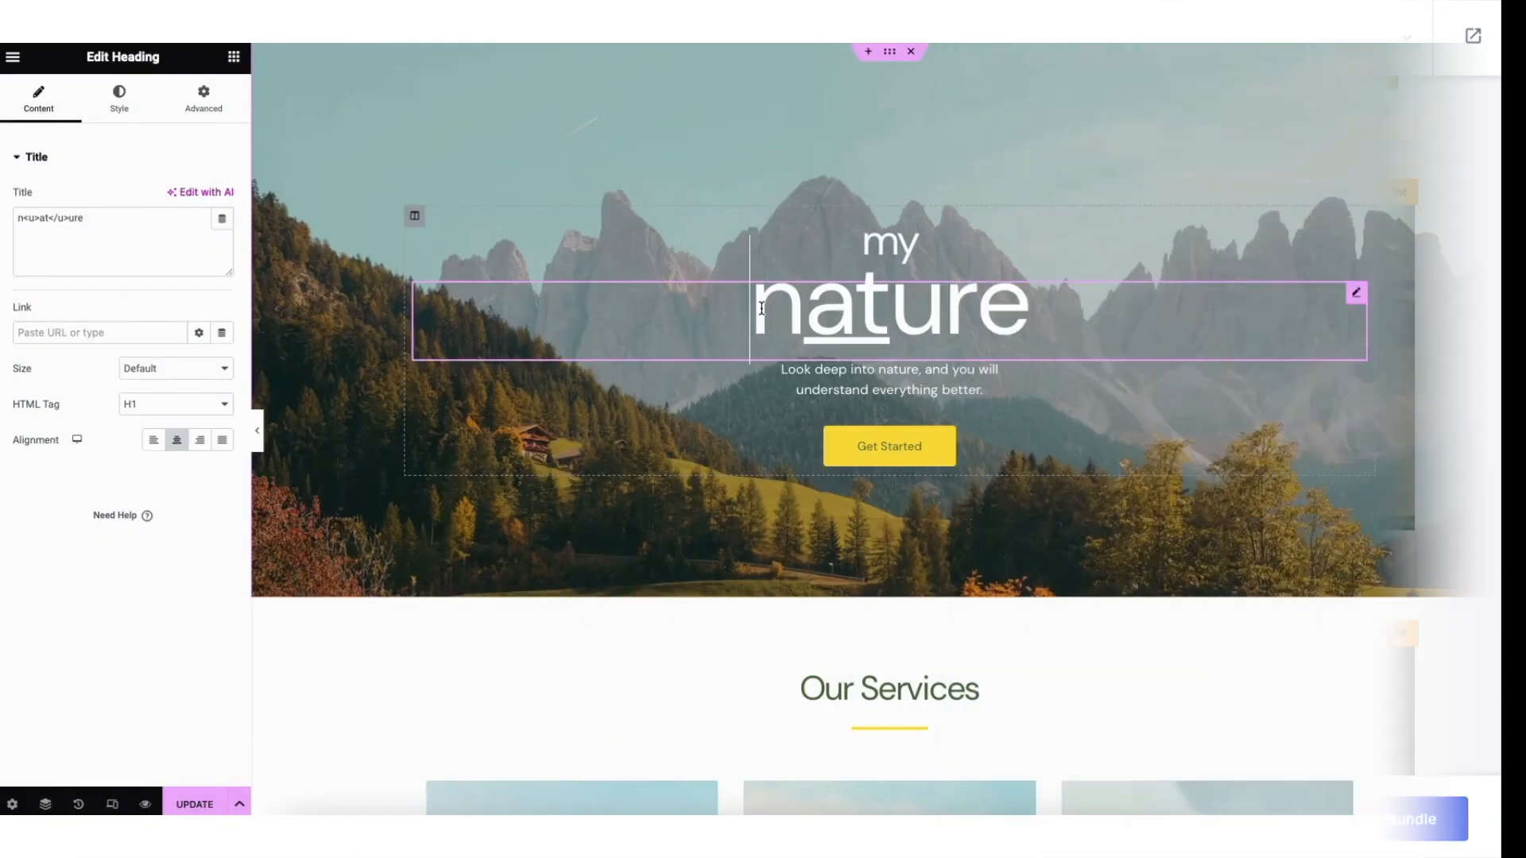
{"action": "left_click_drag", "start_coordinate": [743, 300], "coordinate": [1028, 300]}
{"action": "type", "text": "DEMO WEBSITE"}
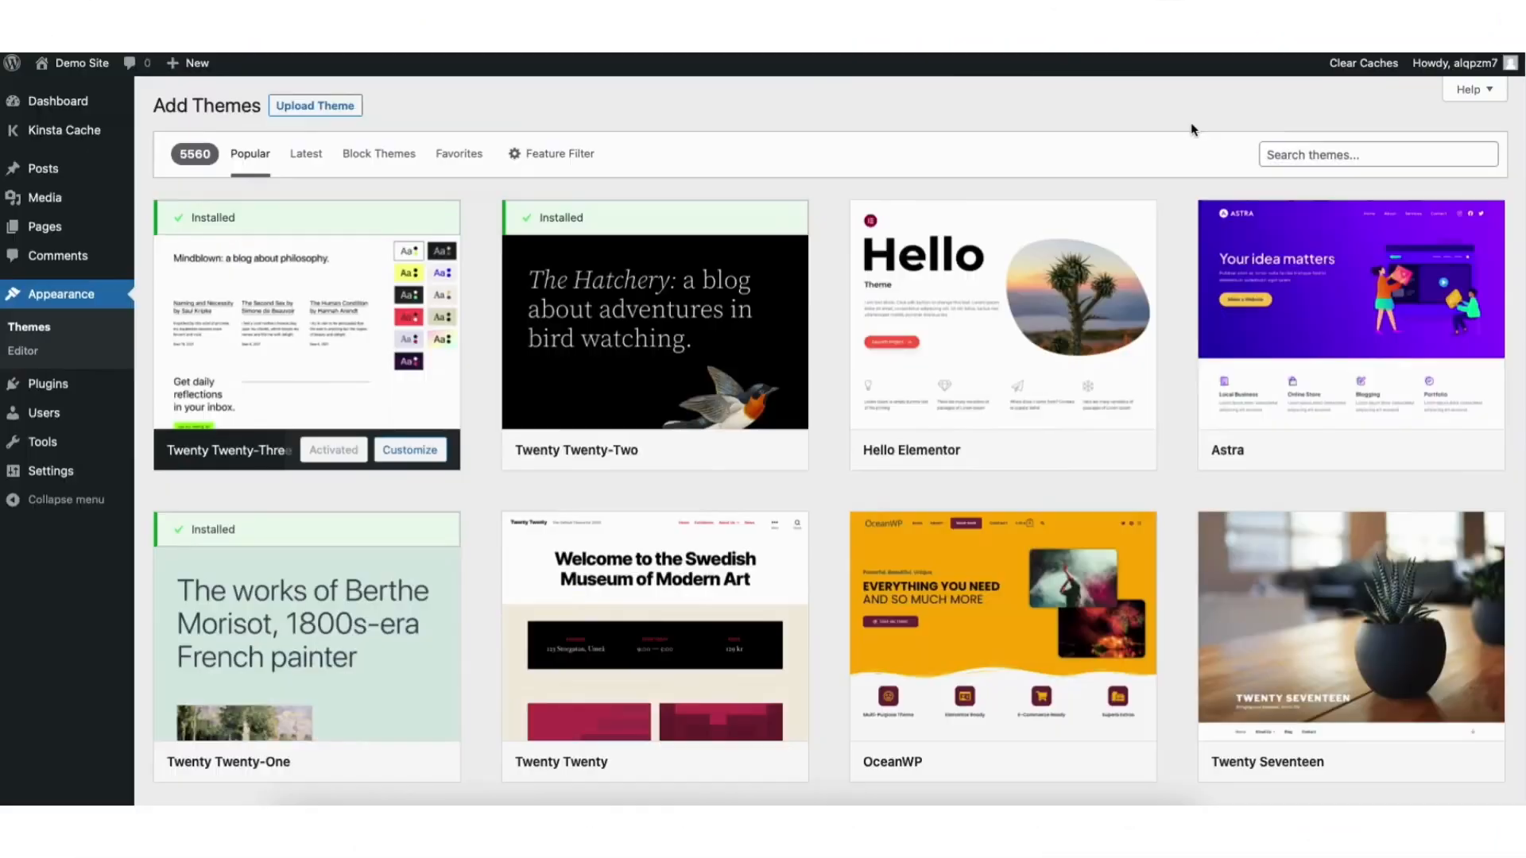
Search the WordPress themes for astra, and install and activate the Astra theme
{"action": "left_click", "coordinate": [1326, 153]}
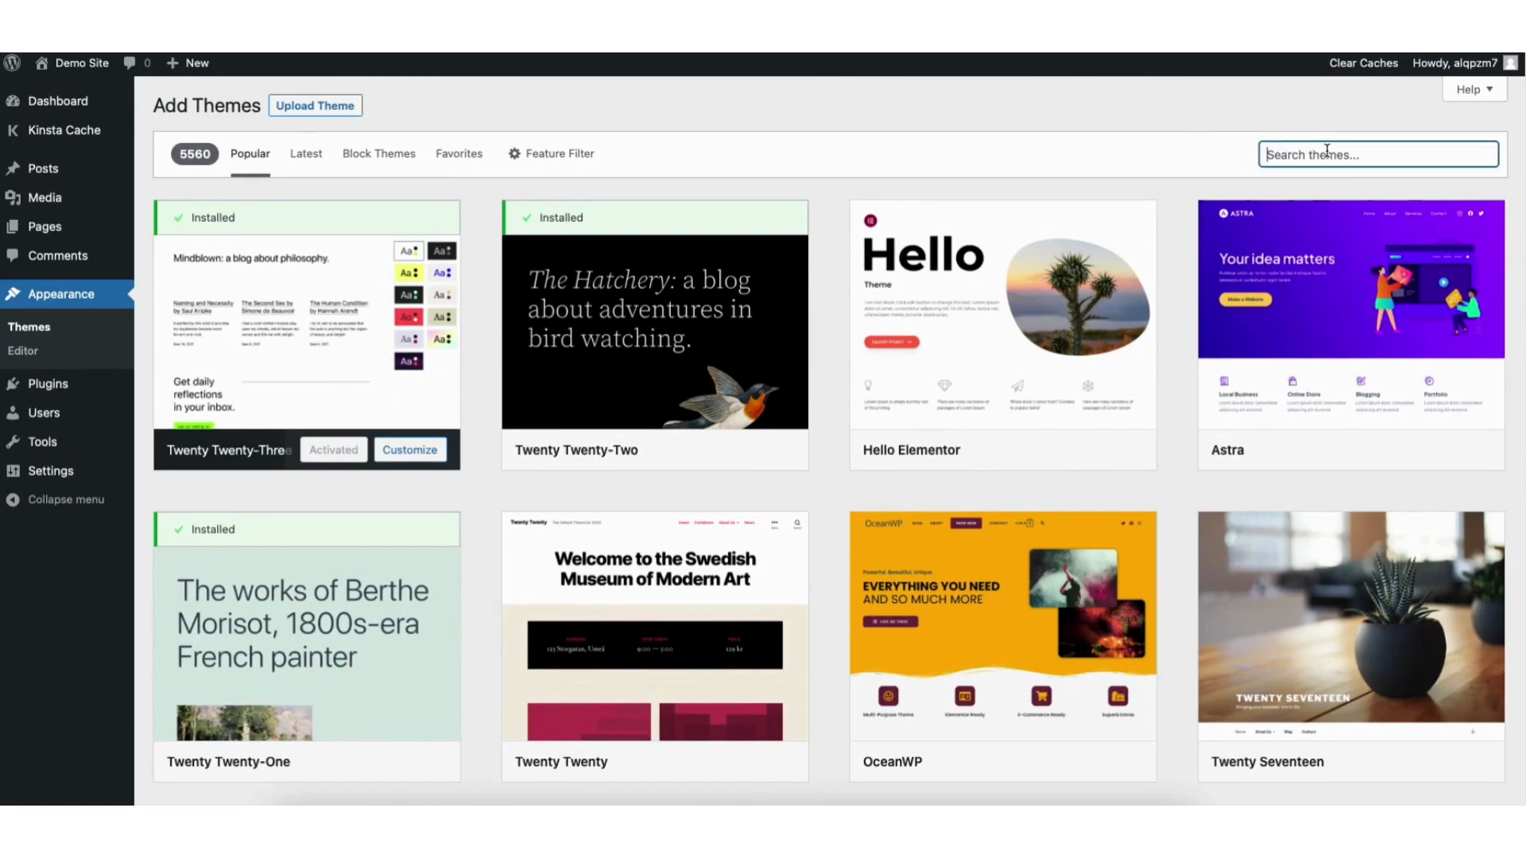
{"action": "type", "text": "astra"}
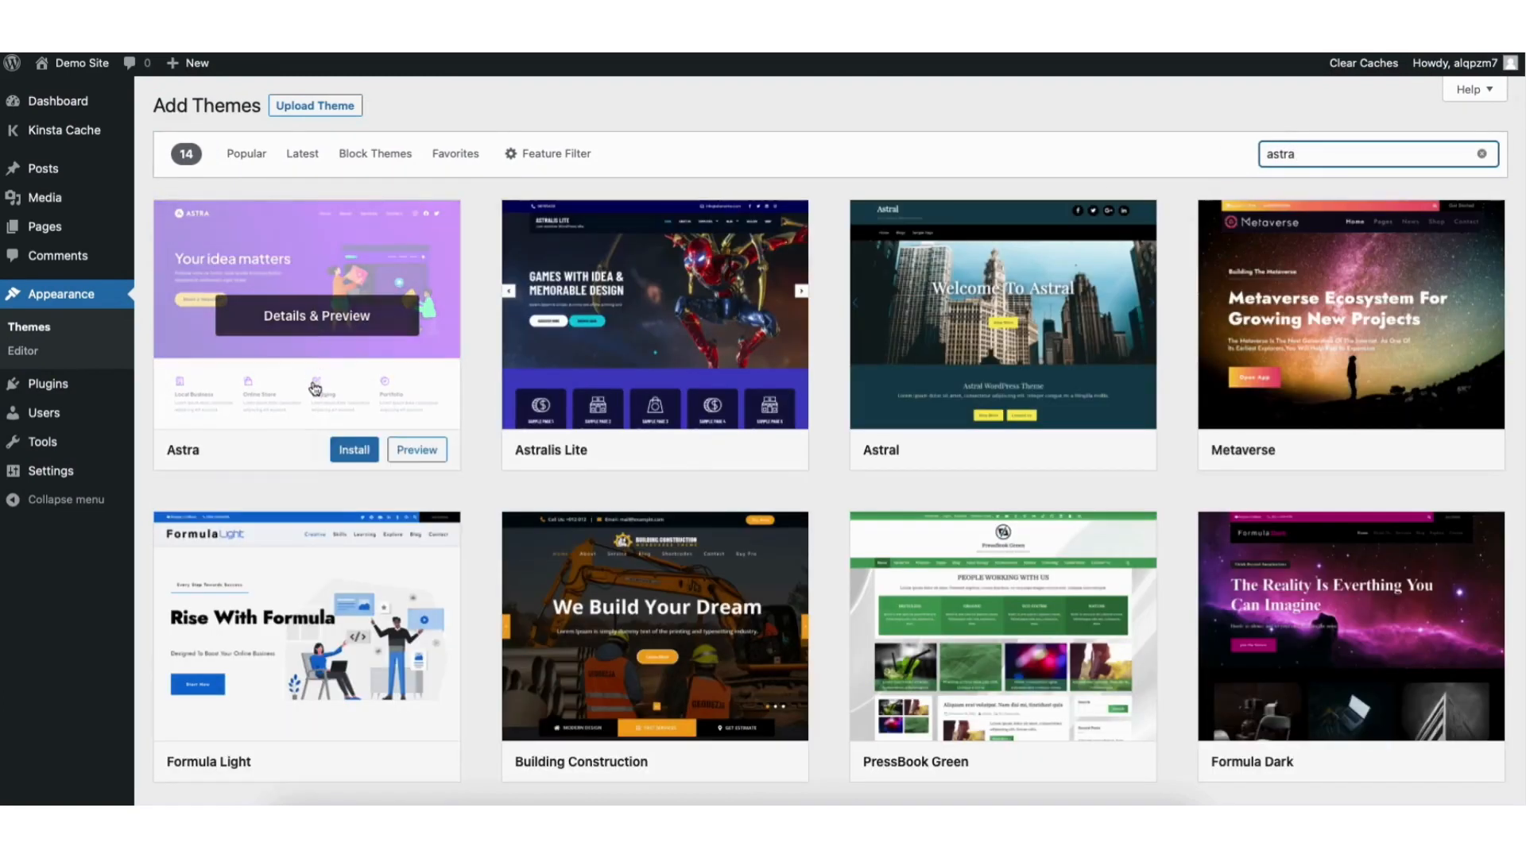
{"action": "left_click", "coordinate": [352, 451]}
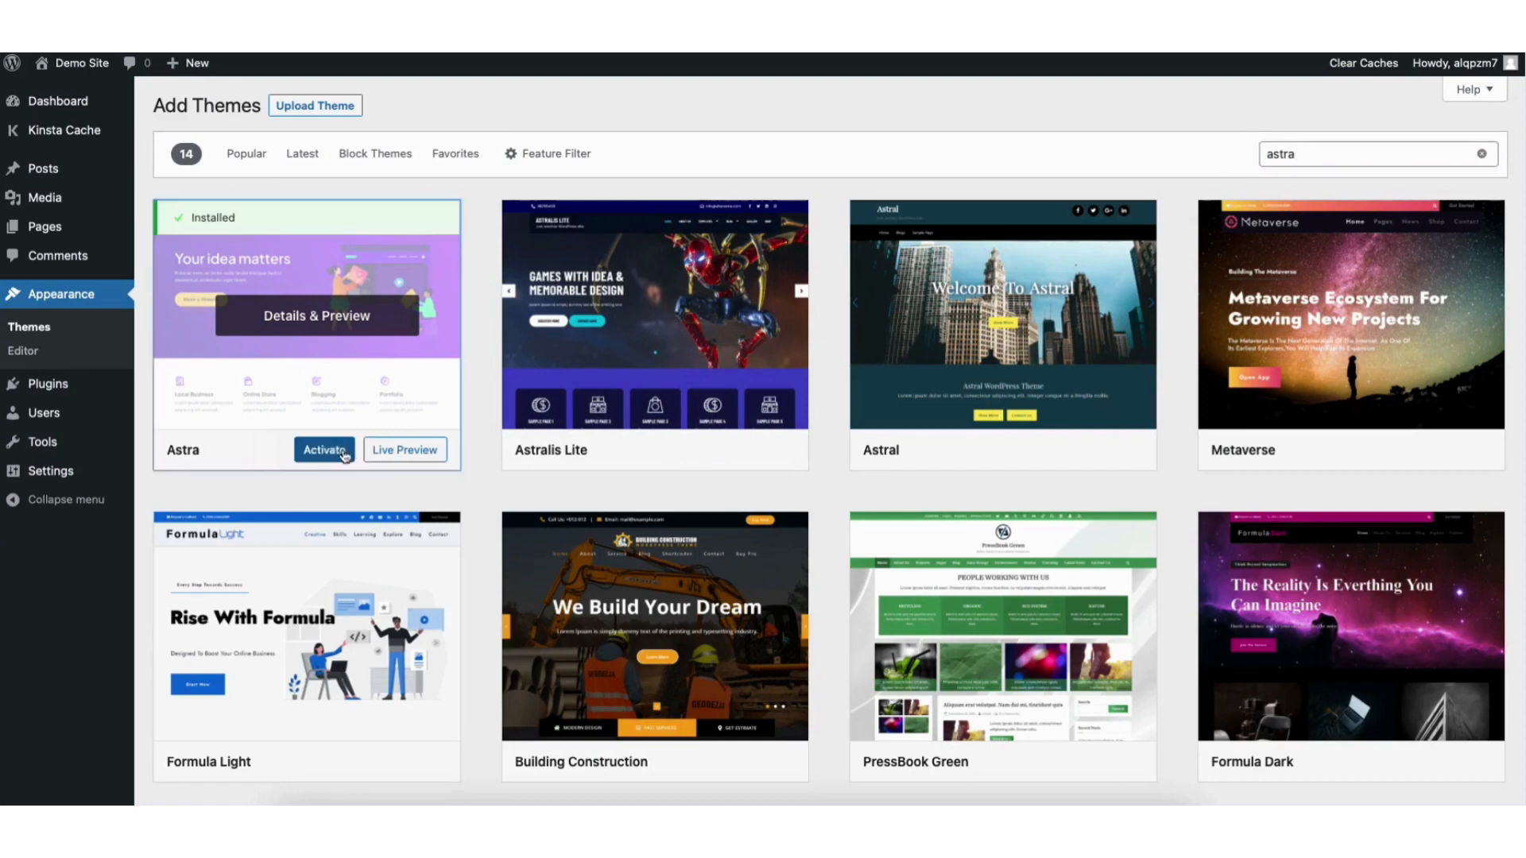
{"action": "left_click", "coordinate": [325, 451]}
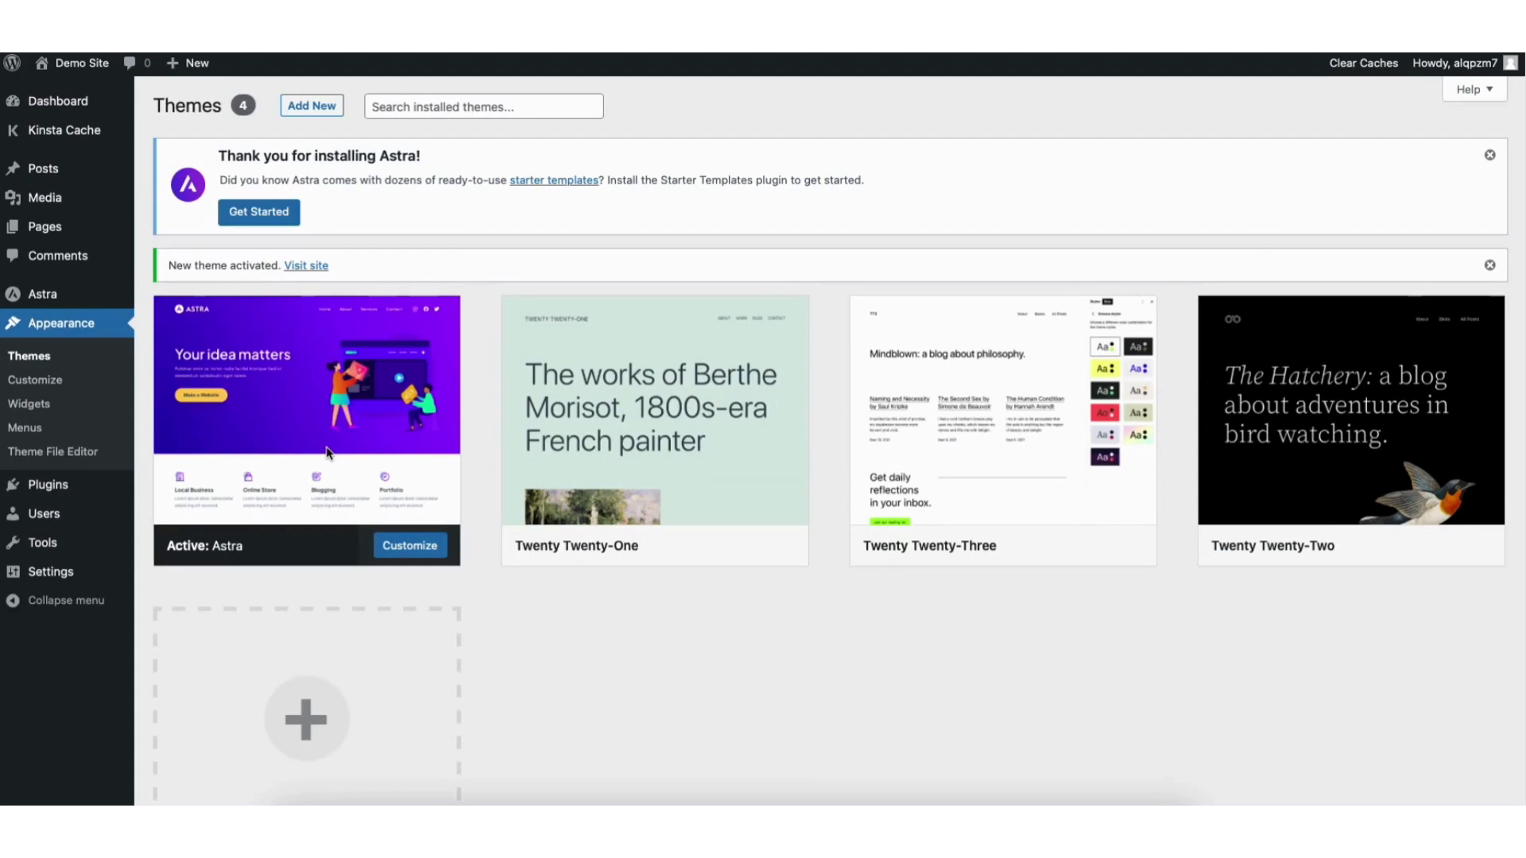
Search the plugins for starter templates, and install and activate the Starter Templates plugin by Brainstorm Force
{"action": "mouse_move", "coordinate": [52, 492]}
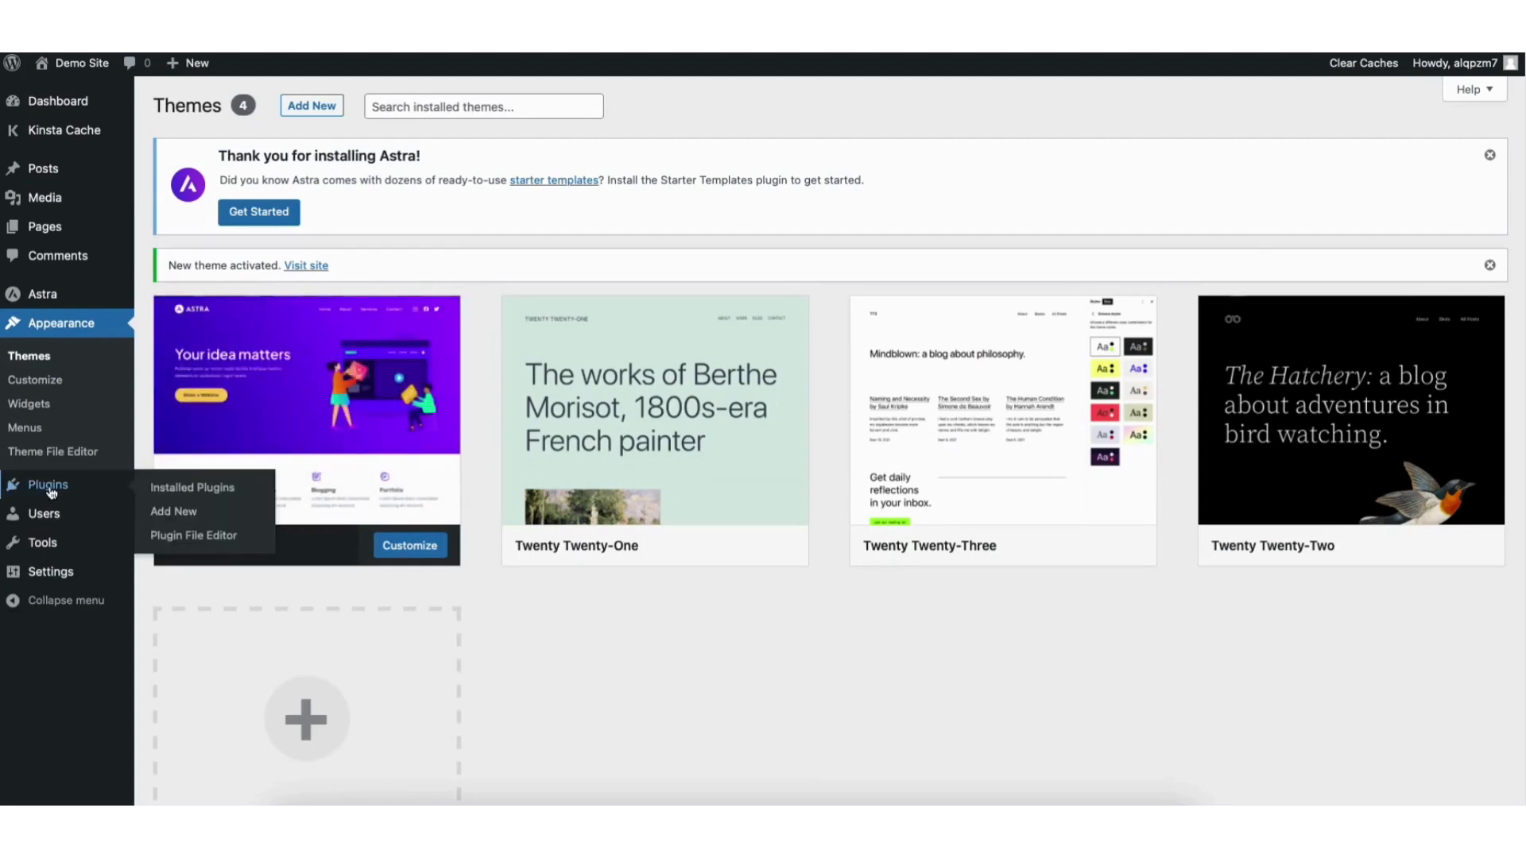
{"action": "left_click", "coordinate": [174, 513]}
{"action": "left_click", "coordinate": [1299, 256]}
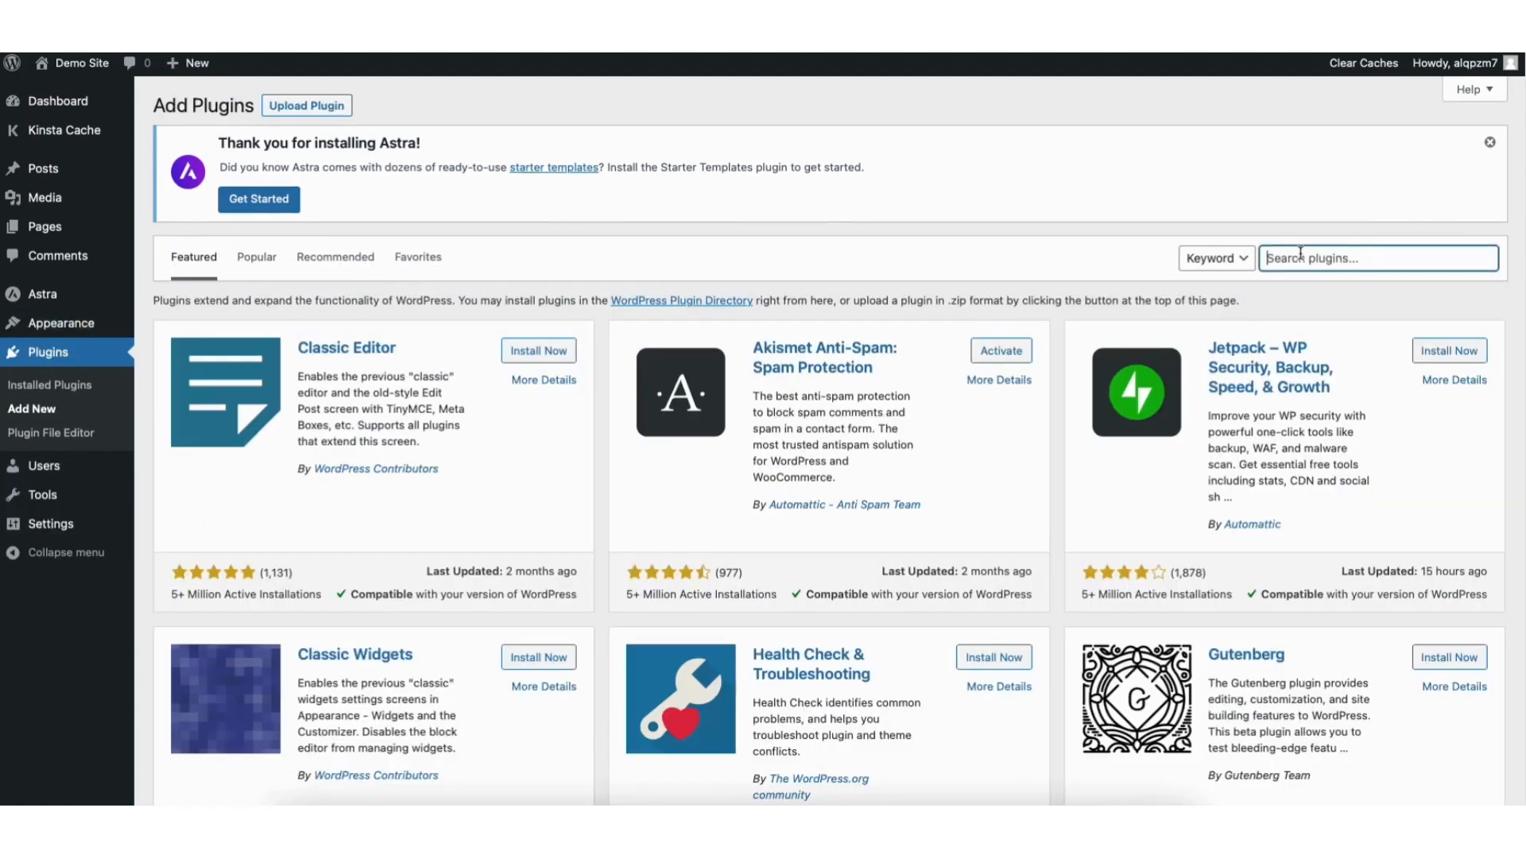
{"action": "type", "text": "starter templates"}
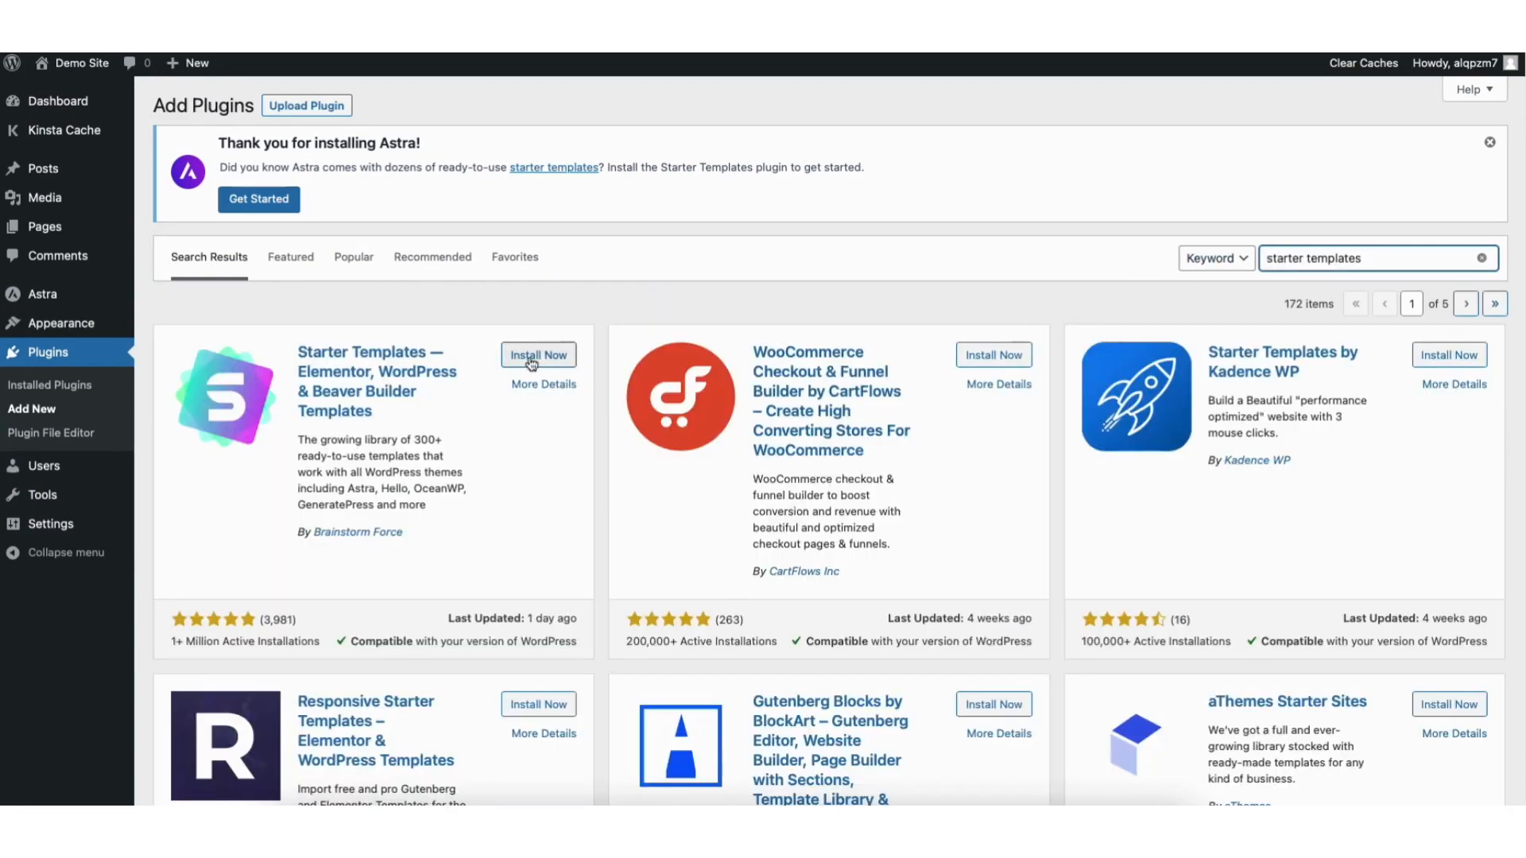
{"action": "left_click", "coordinate": [530, 359]}
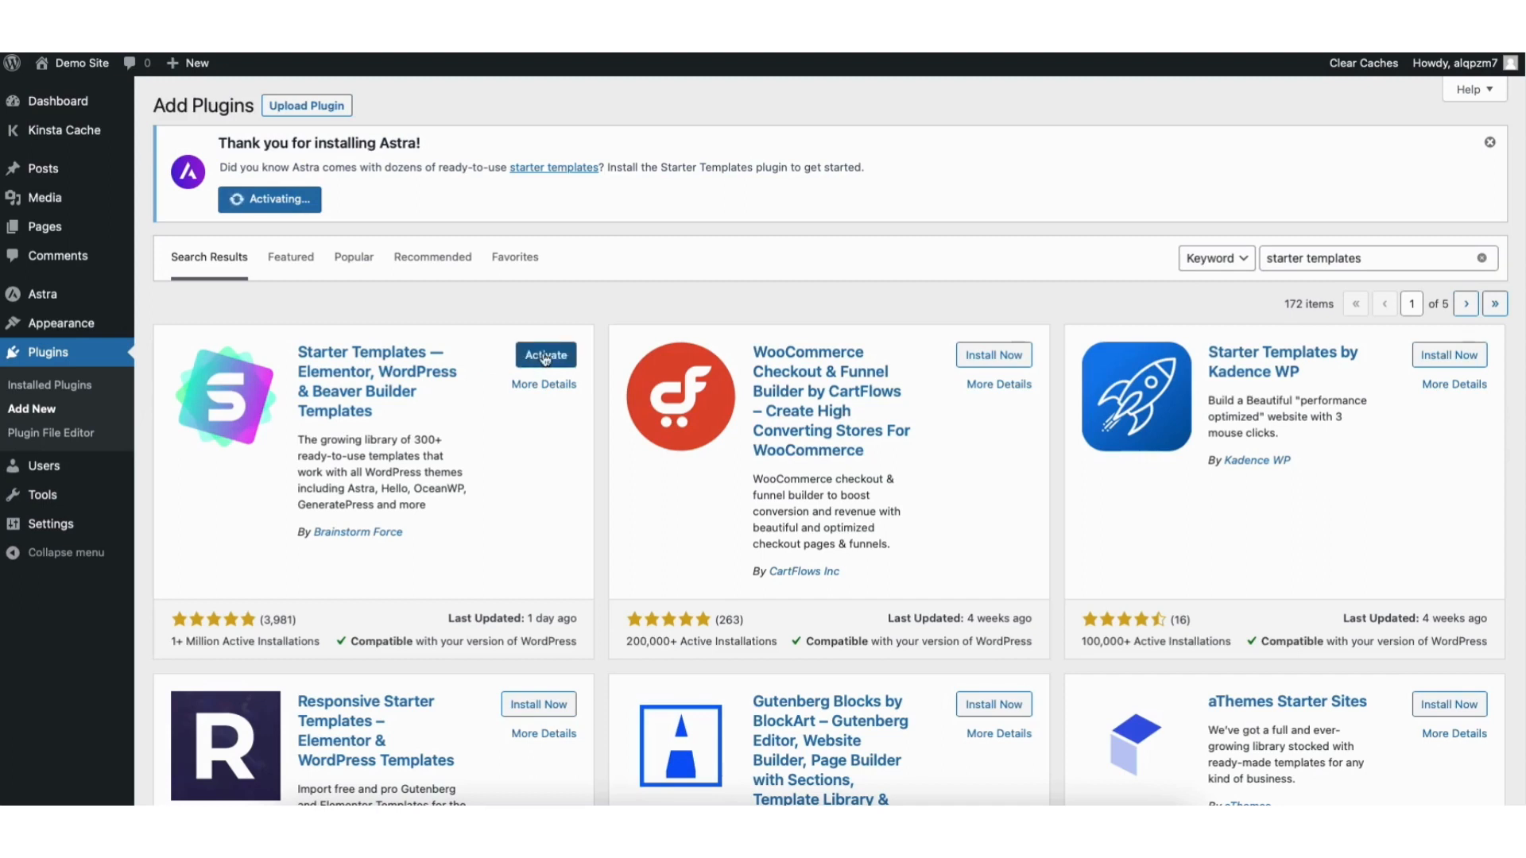
{"action": "left_click", "coordinate": [545, 345]}
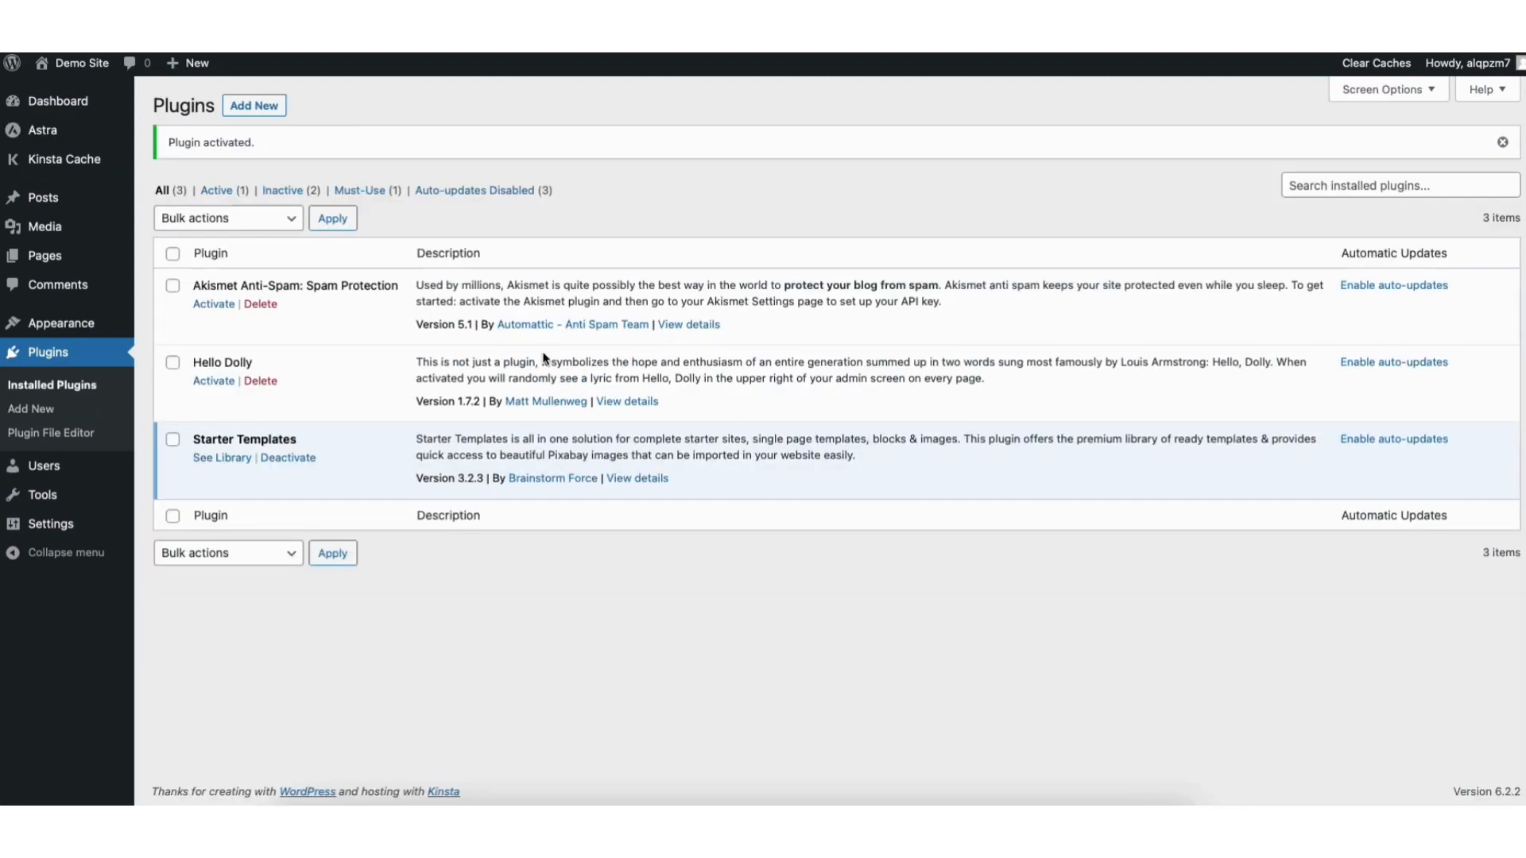
Open Starter Templates, start building the website and choose Elementor as the page builder
{"action": "mouse_move", "coordinate": [44, 331]}
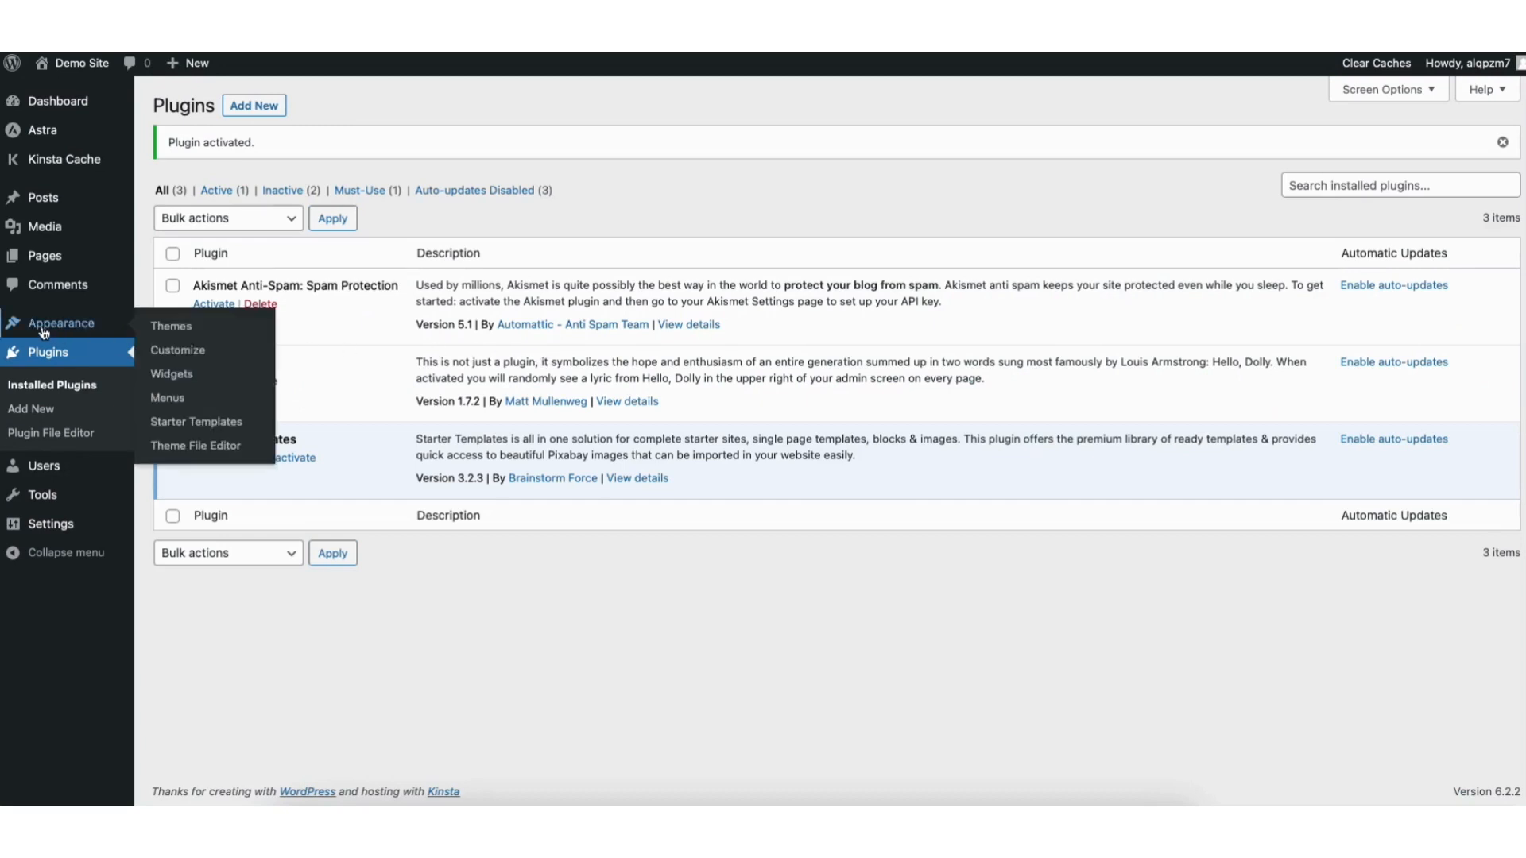
{"action": "left_click", "coordinate": [195, 422]}
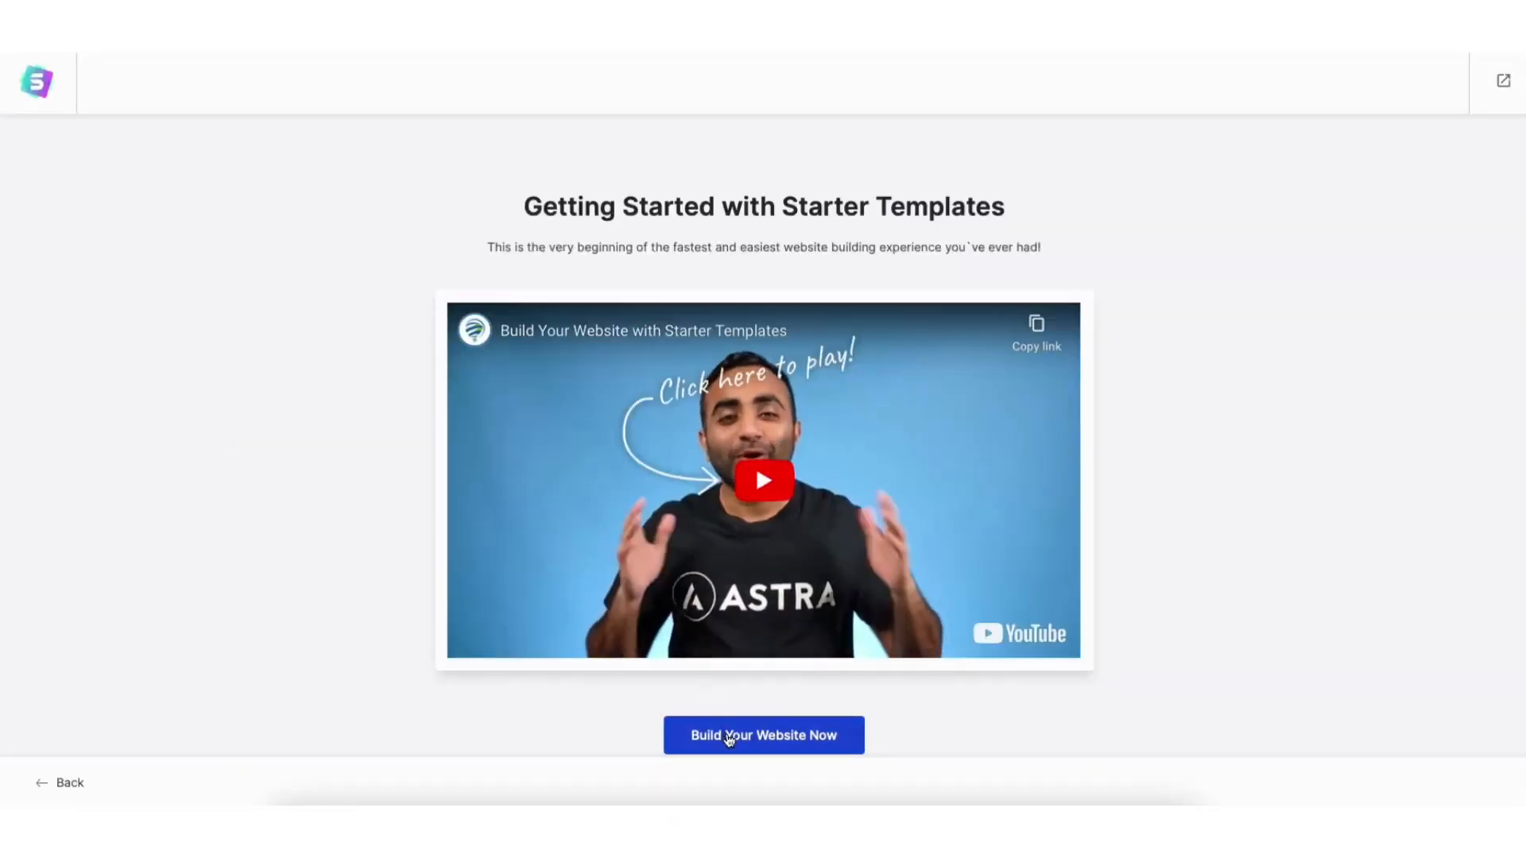
{"action": "left_click", "coordinate": [727, 733]}
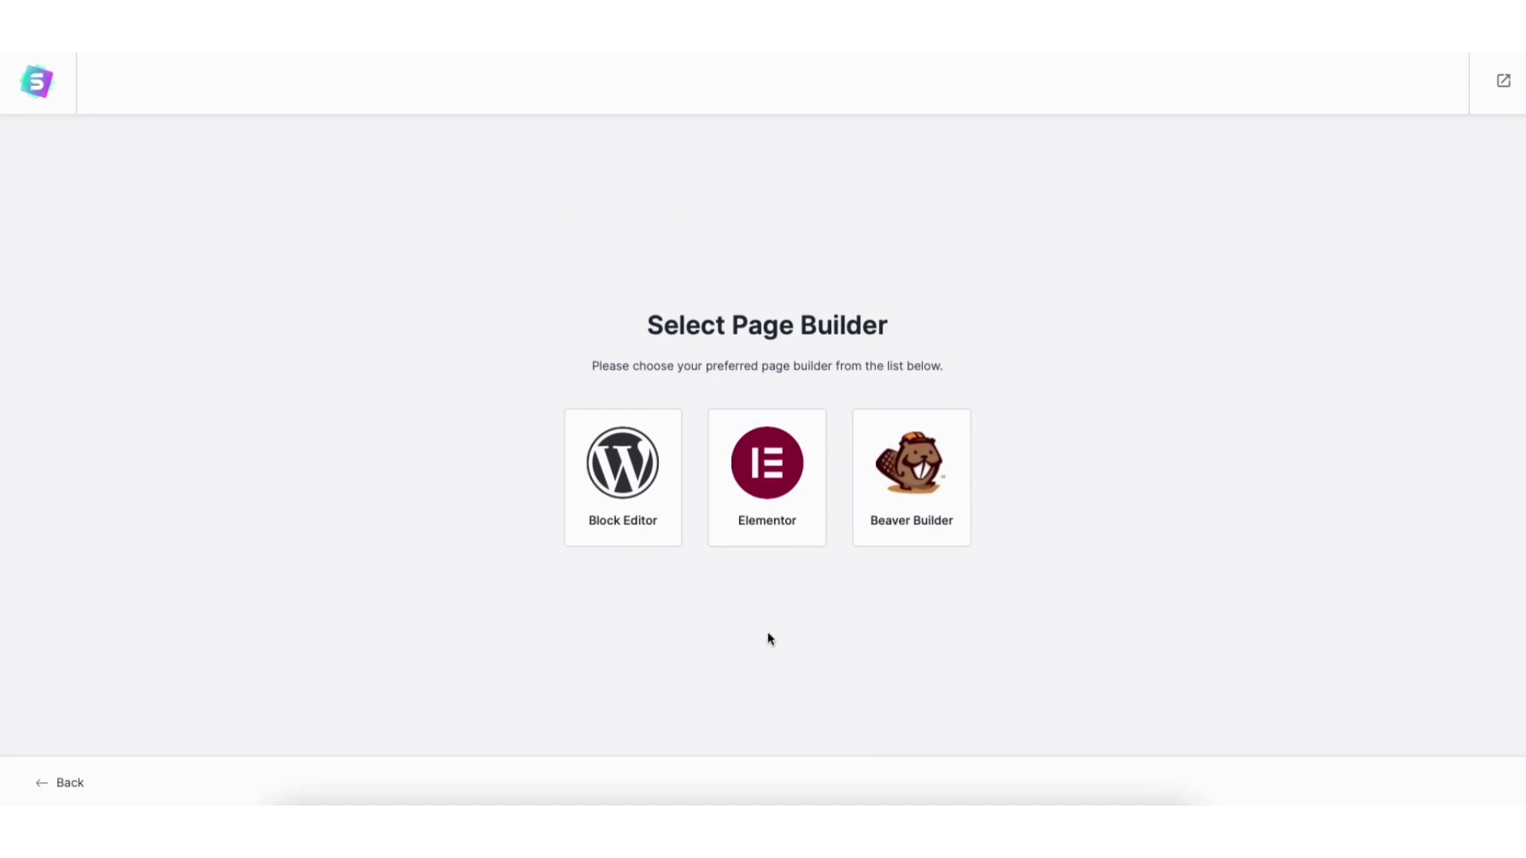
{"action": "left_click", "coordinate": [763, 474]}
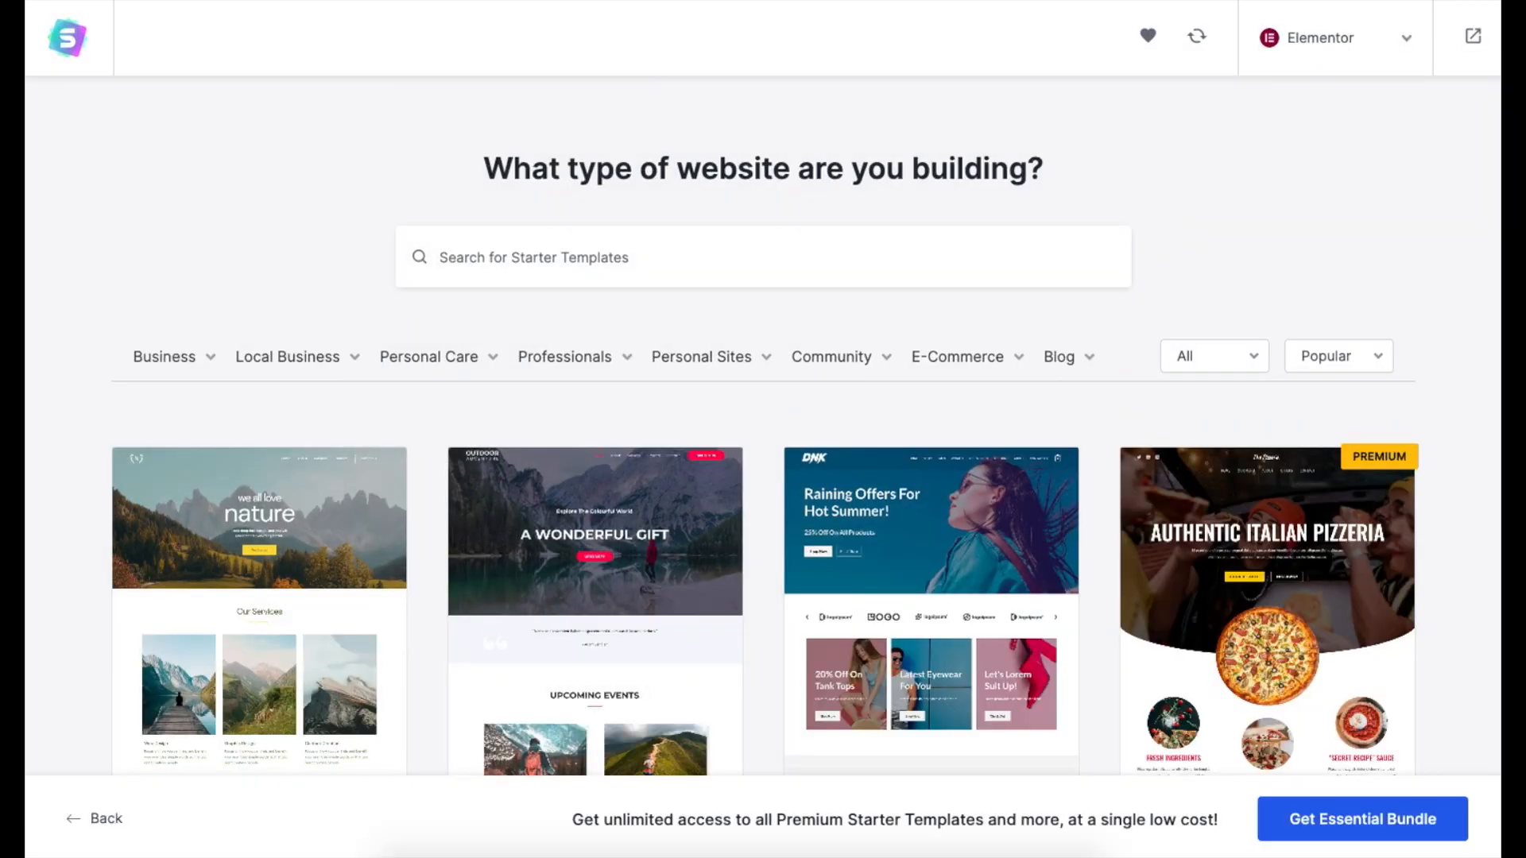
Browse the Elementor starter templates and search them for photography
{"action": "scroll", "coordinate": [765, 427], "scroll_direction": "down", "scroll_amount": 5}
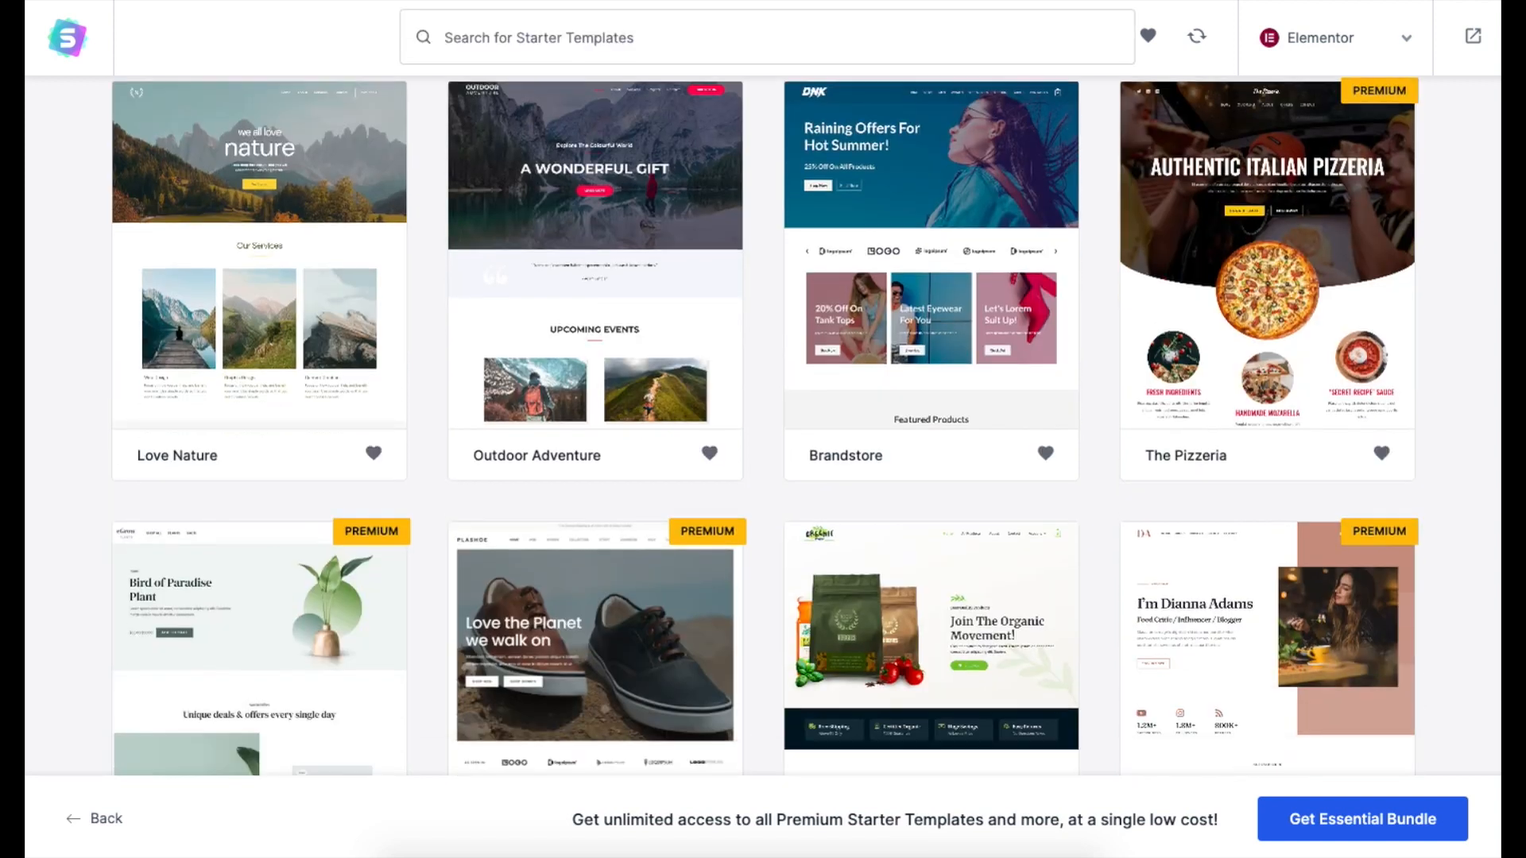
{"action": "scroll", "coordinate": [766, 427], "scroll_direction": "down", "scroll_amount": 6}
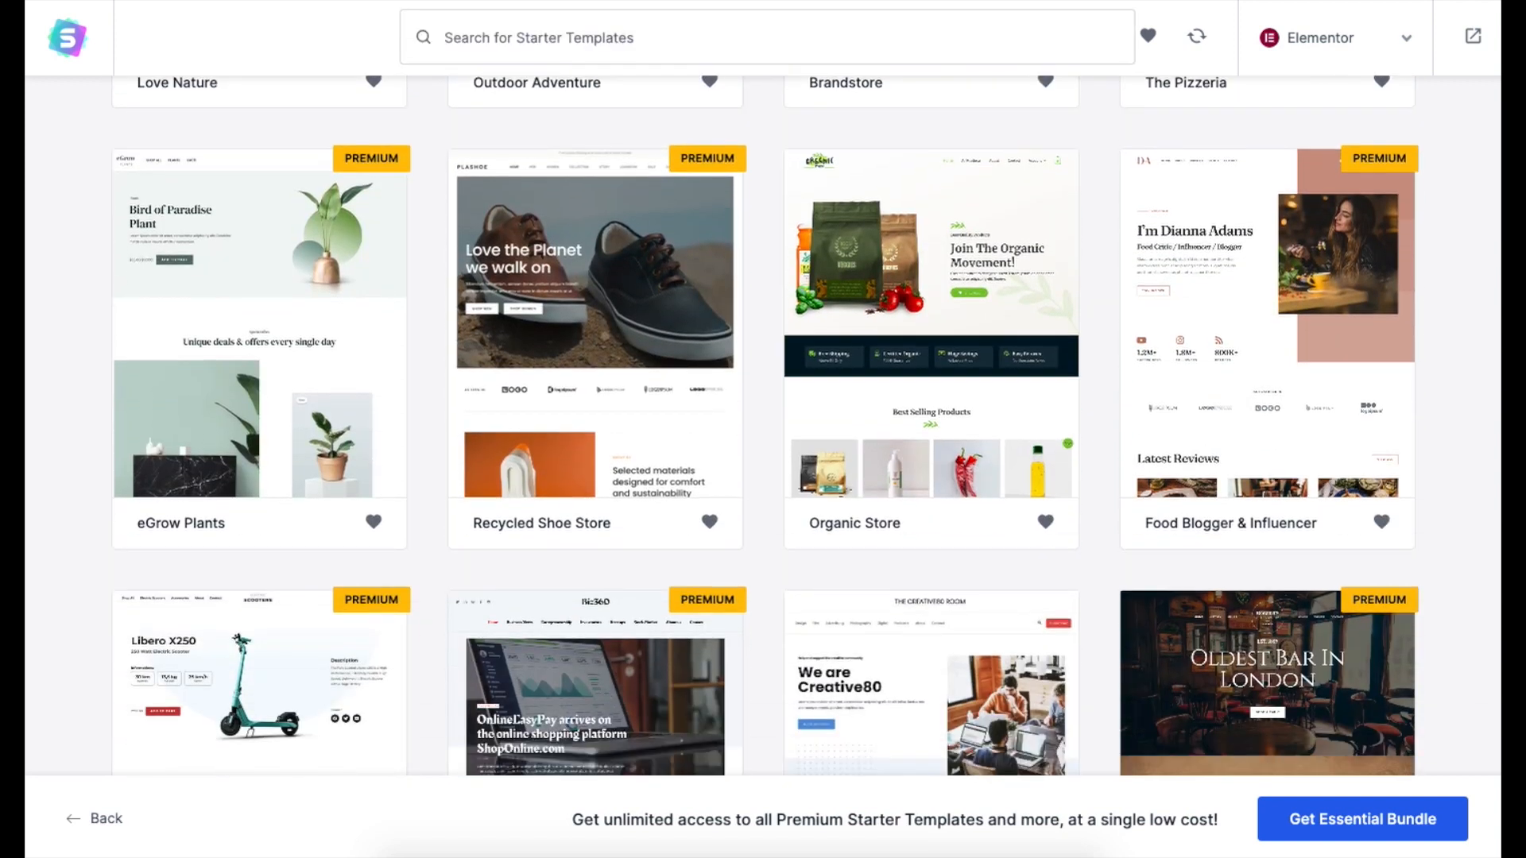
{"action": "scroll", "coordinate": [656, 666], "scroll_direction": "down", "scroll_amount": 6}
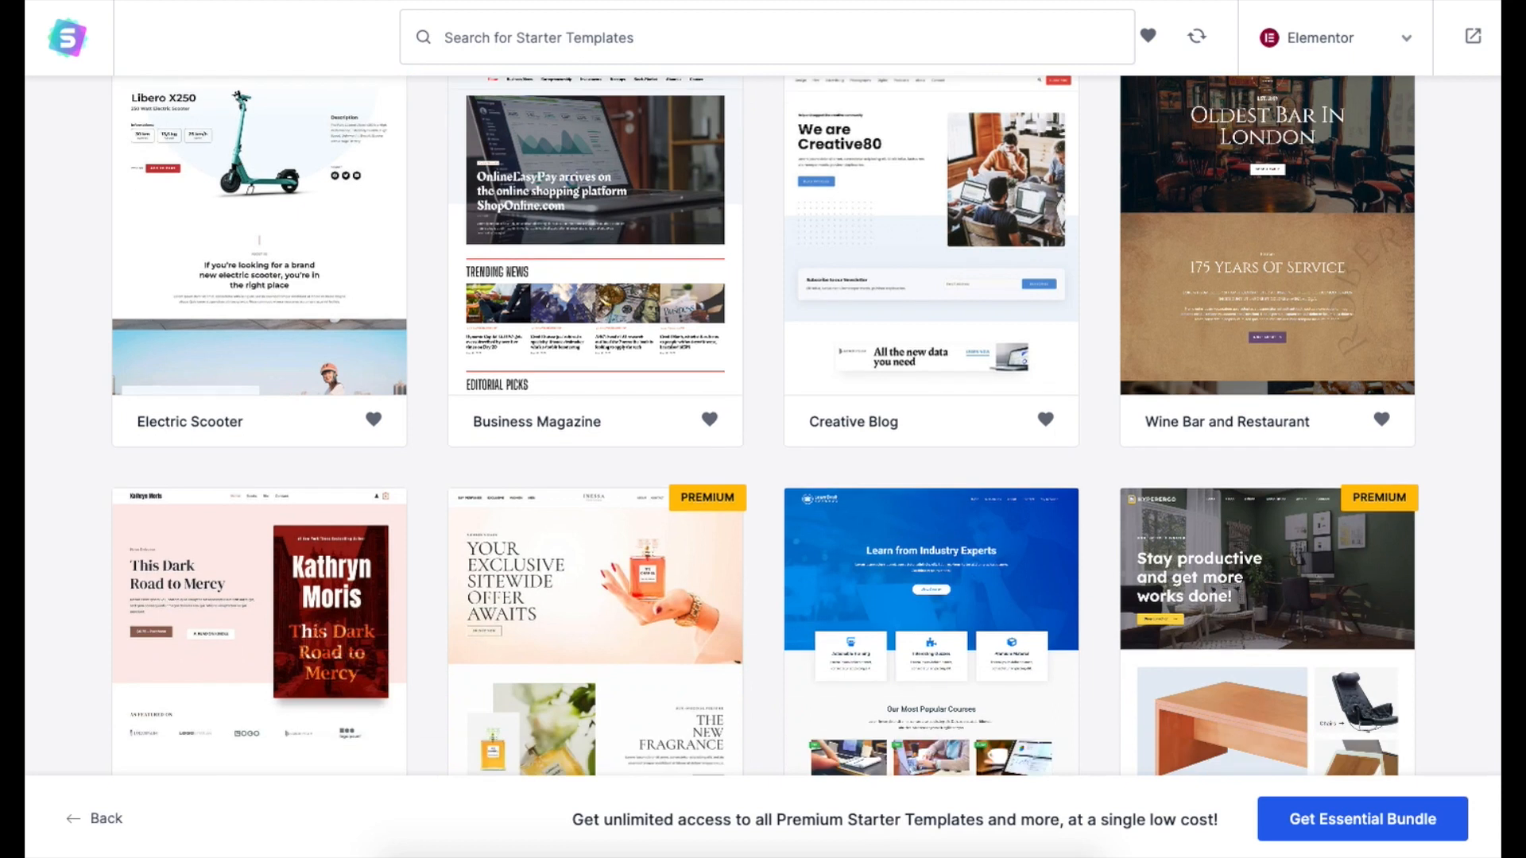
{"action": "scroll", "coordinate": [657, 666], "scroll_direction": "down", "scroll_amount": 2}
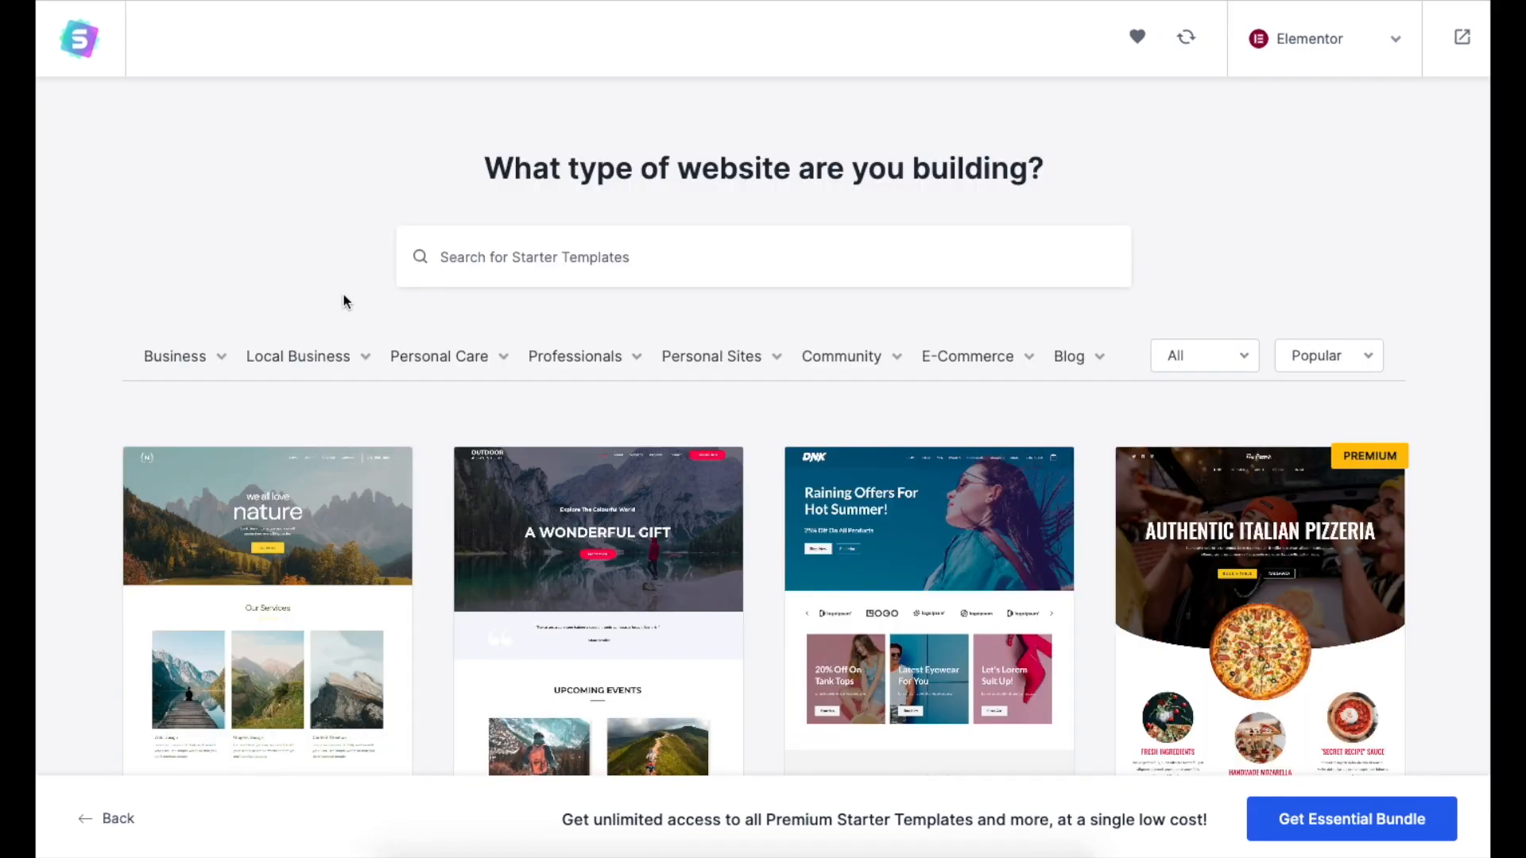
{"action": "left_click", "coordinate": [501, 260]}
{"action": "type", "text": "photography"}
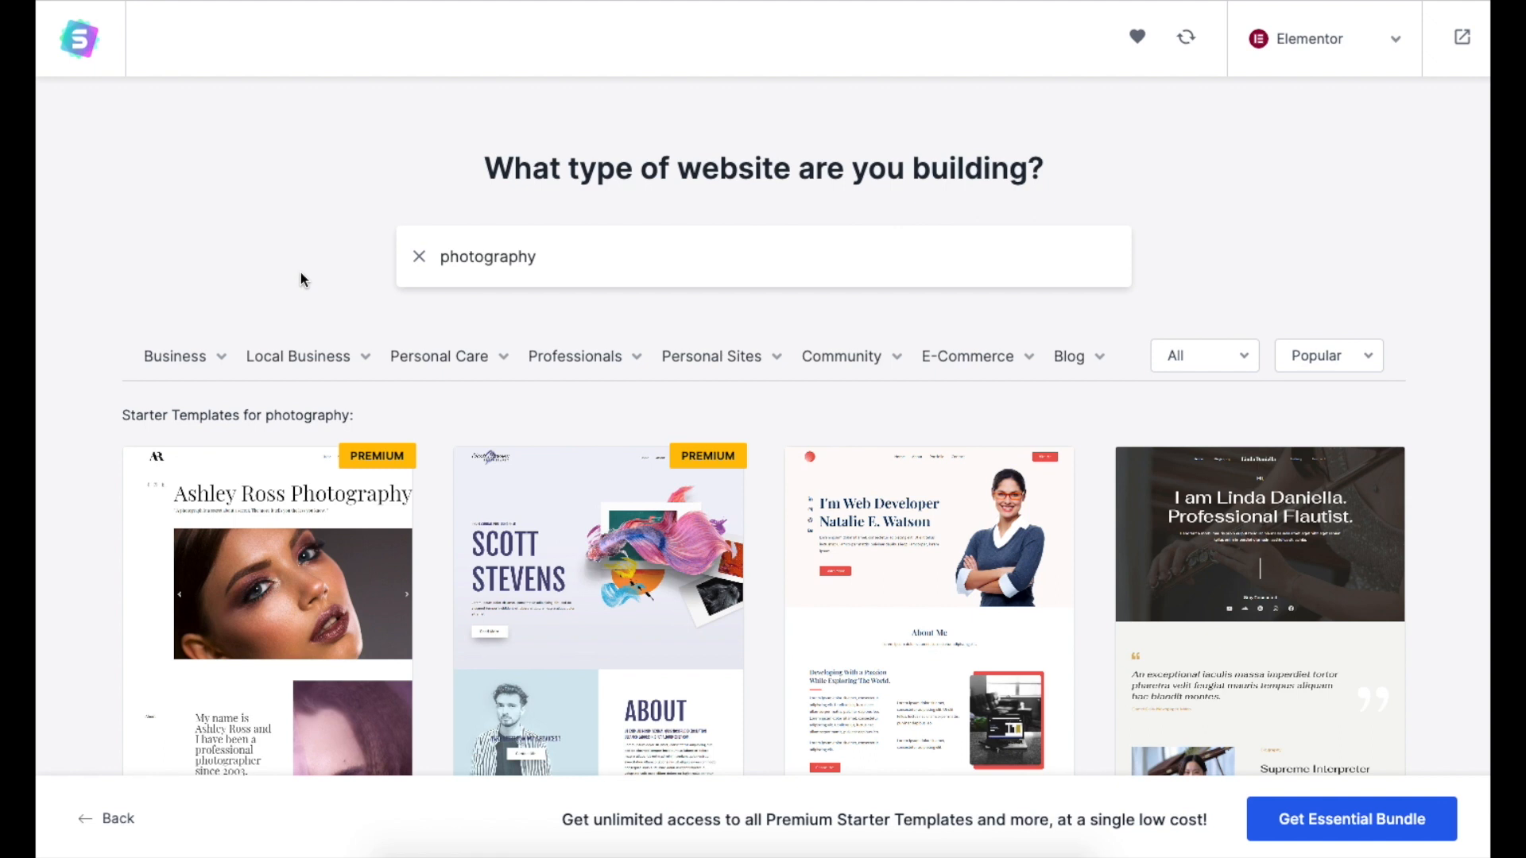
Look through the Business, Local Business and Personal Care template categories and preview the premium Photographer template
{"action": "mouse_move", "coordinate": [209, 360]}
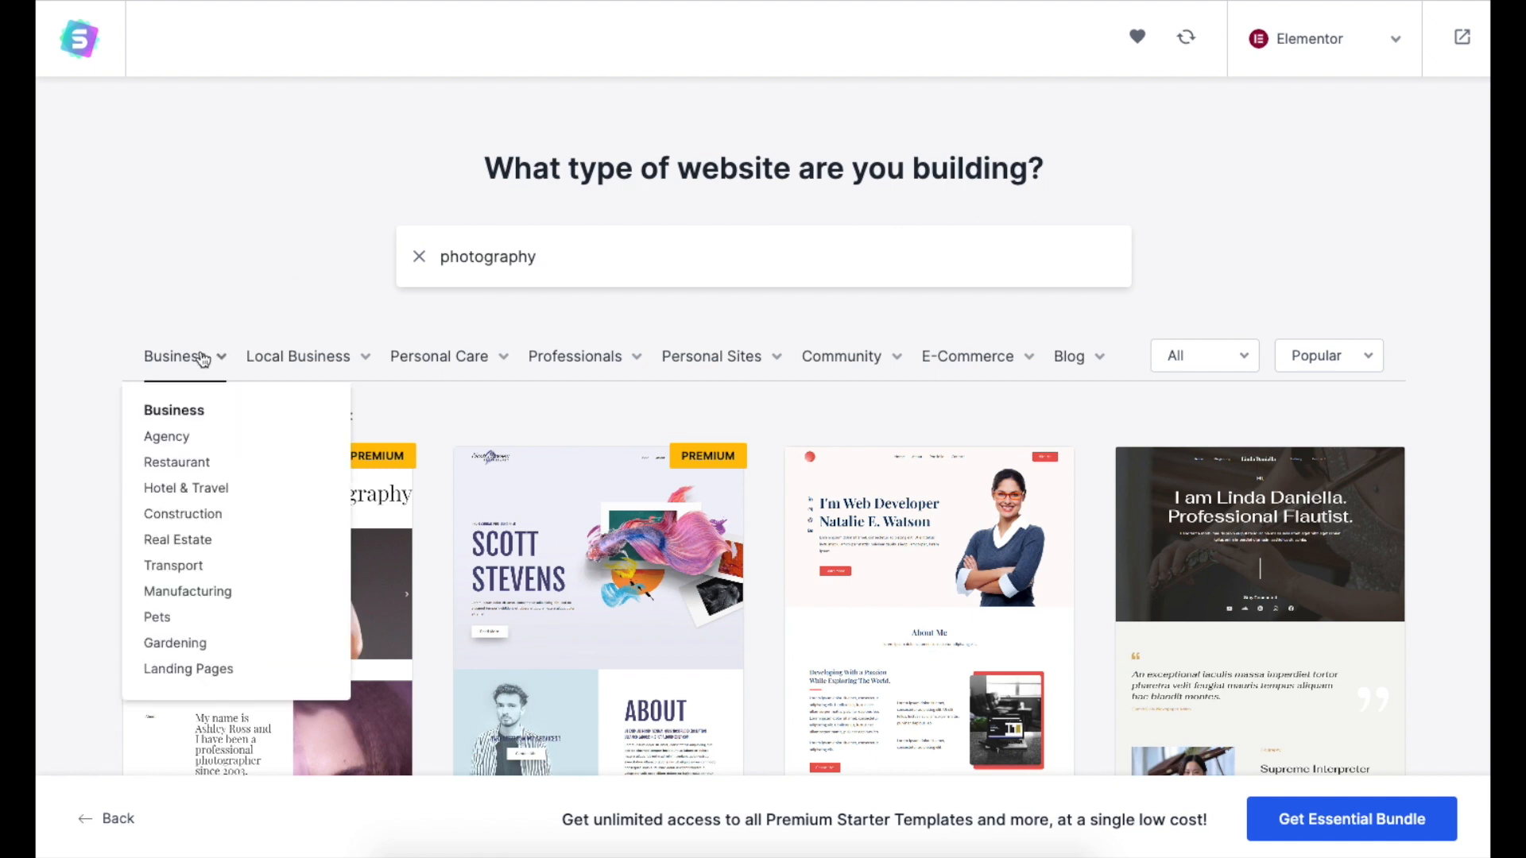
{"action": "mouse_move", "coordinate": [295, 361]}
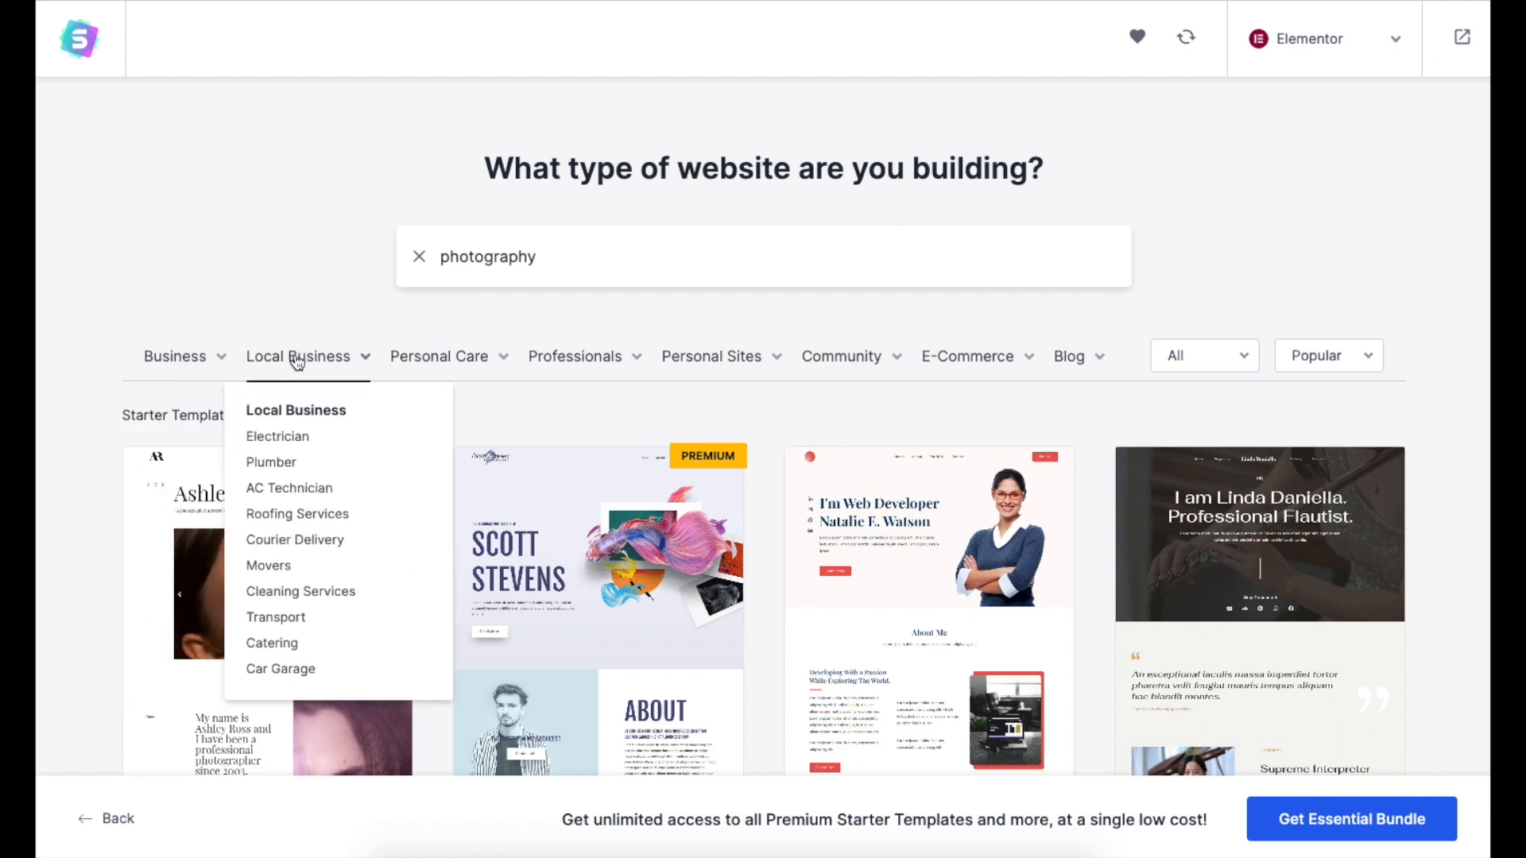
{"action": "mouse_move", "coordinate": [434, 371]}
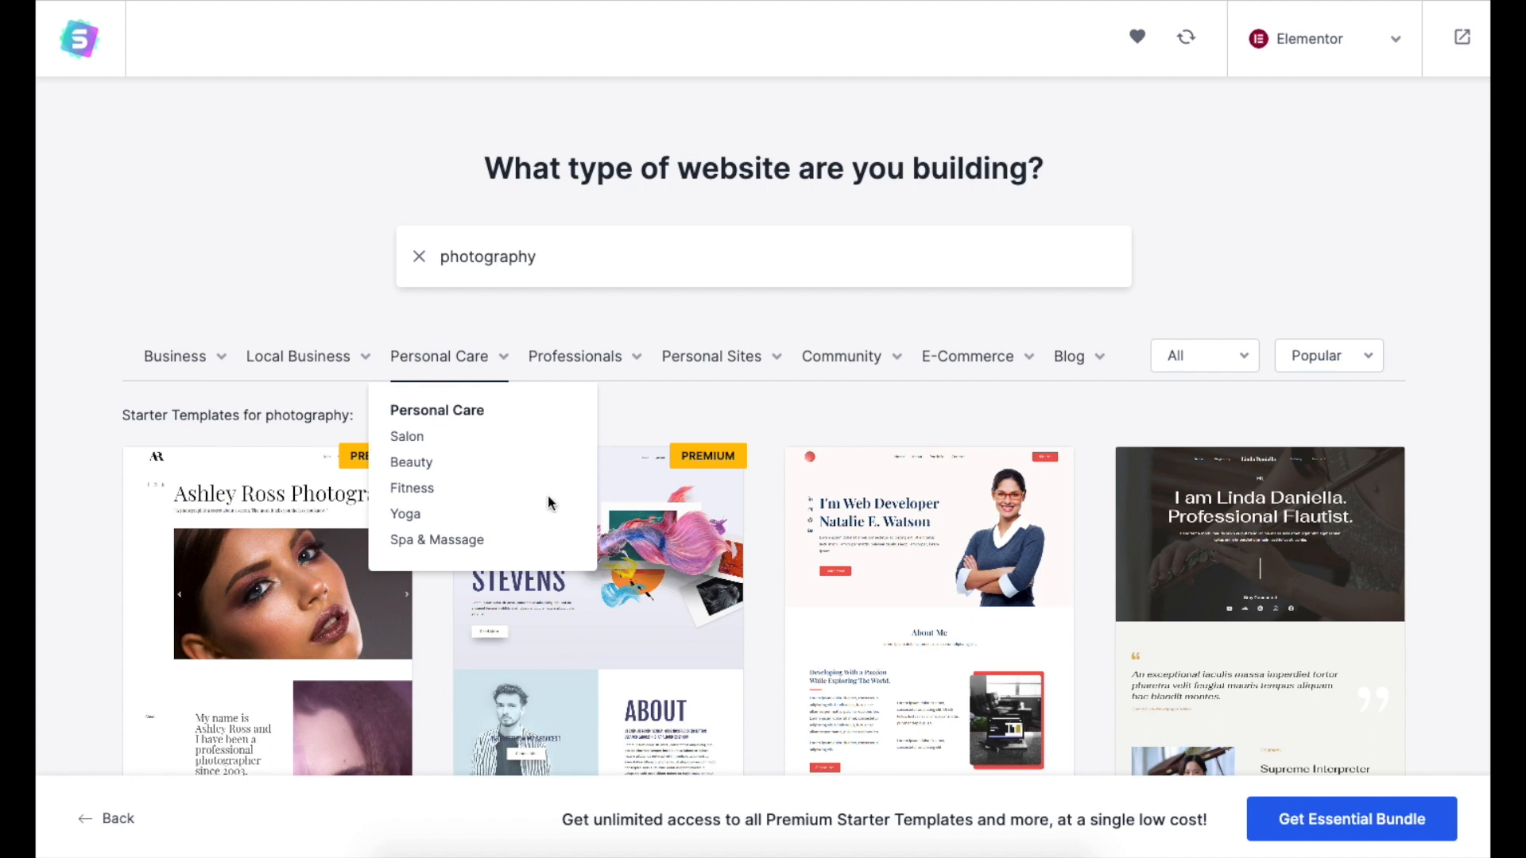
{"action": "left_click", "coordinate": [587, 612]}
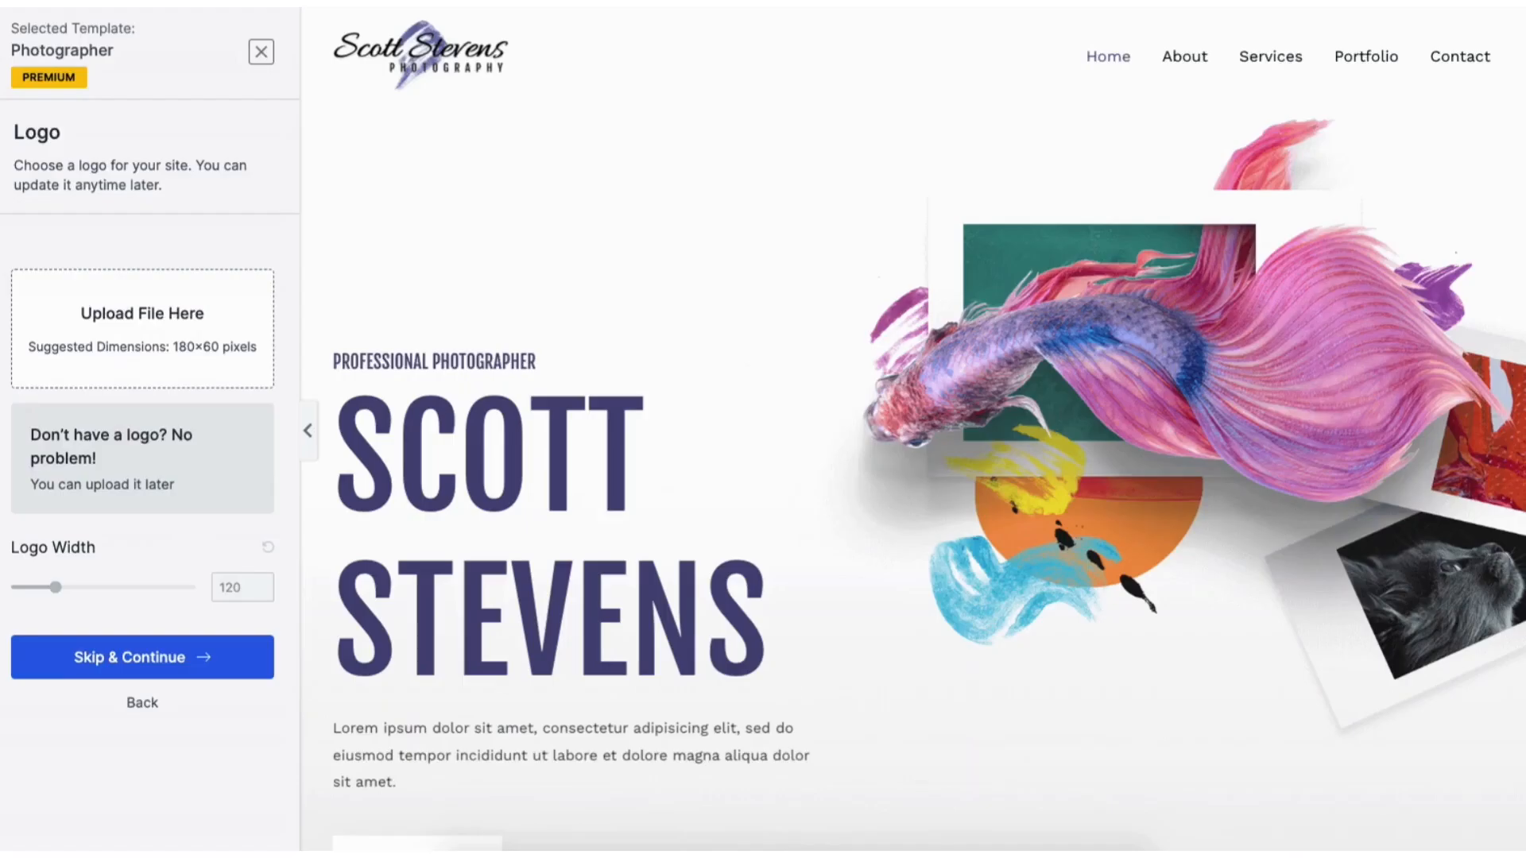
{"action": "scroll", "coordinate": [912, 429], "scroll_direction": "down", "scroll_amount": 13}
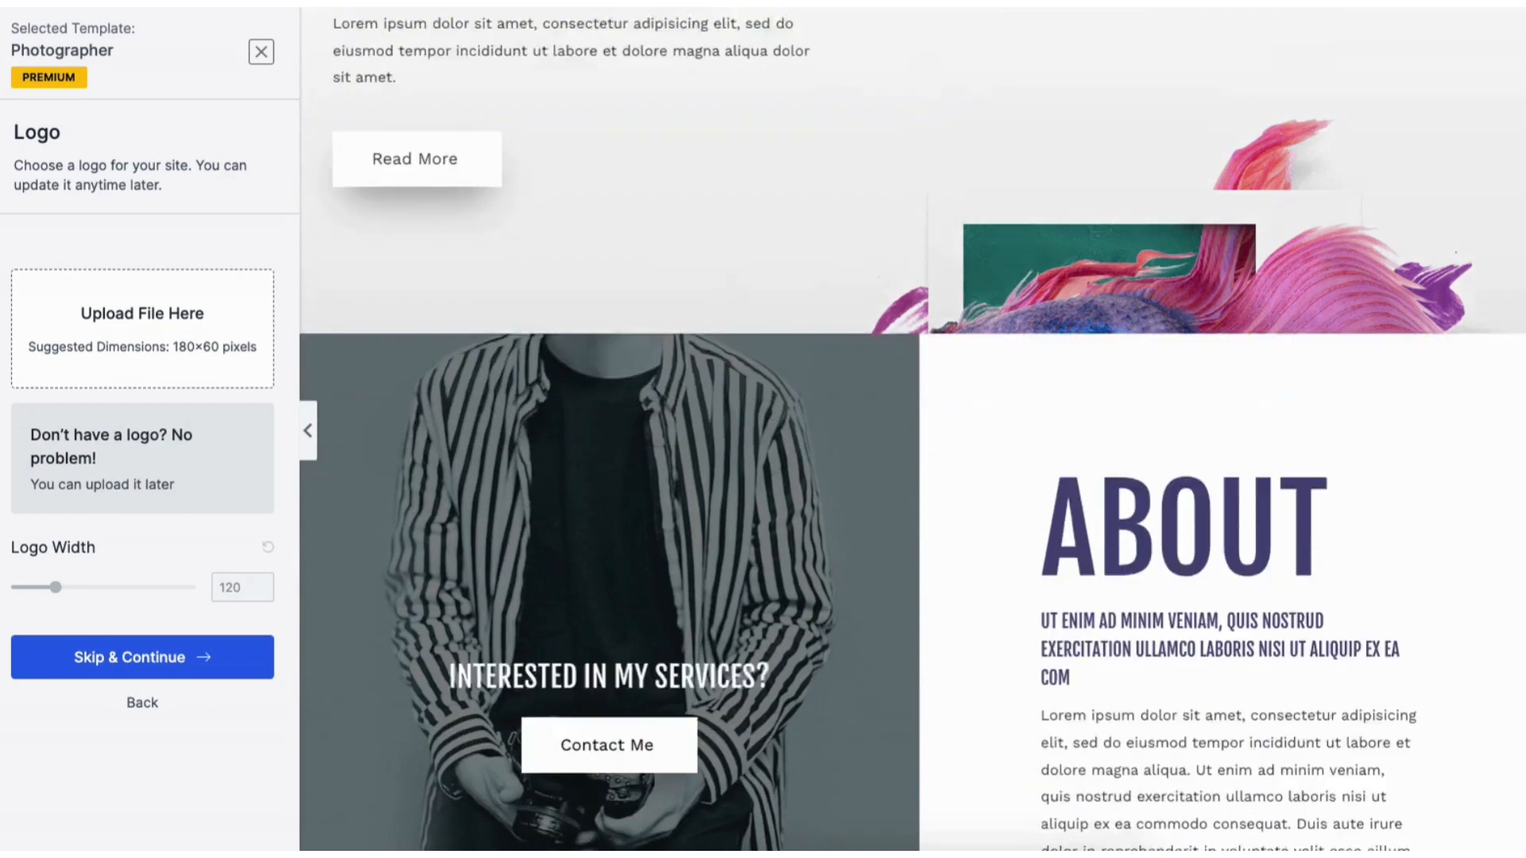
Look through the rest of the Photographer template preview and close it
{"action": "scroll", "coordinate": [460, 85], "scroll_direction": "down", "scroll_amount": 9}
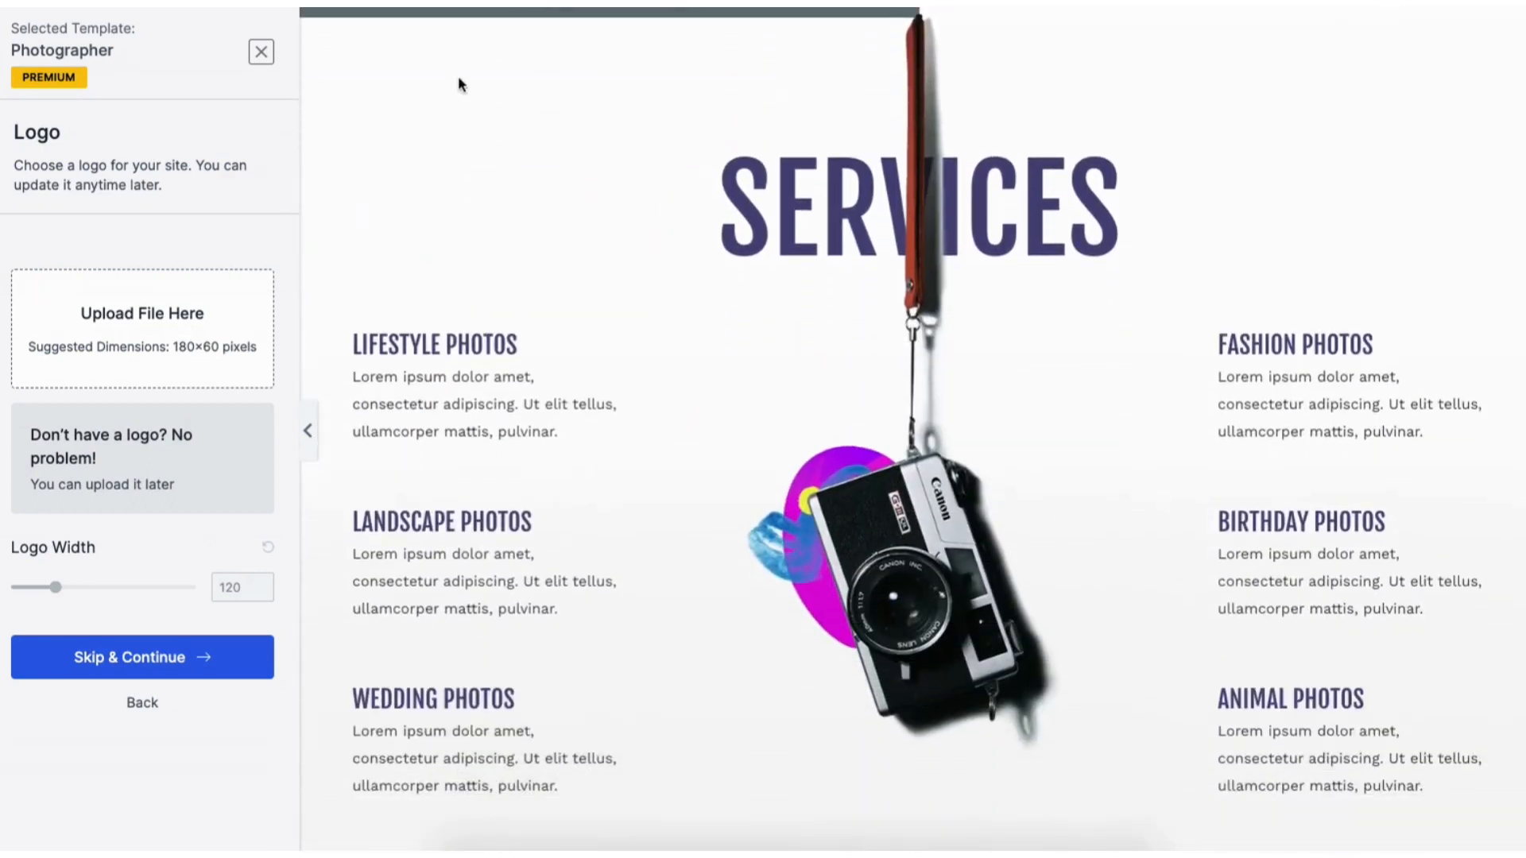
{"action": "left_click", "coordinate": [262, 54]}
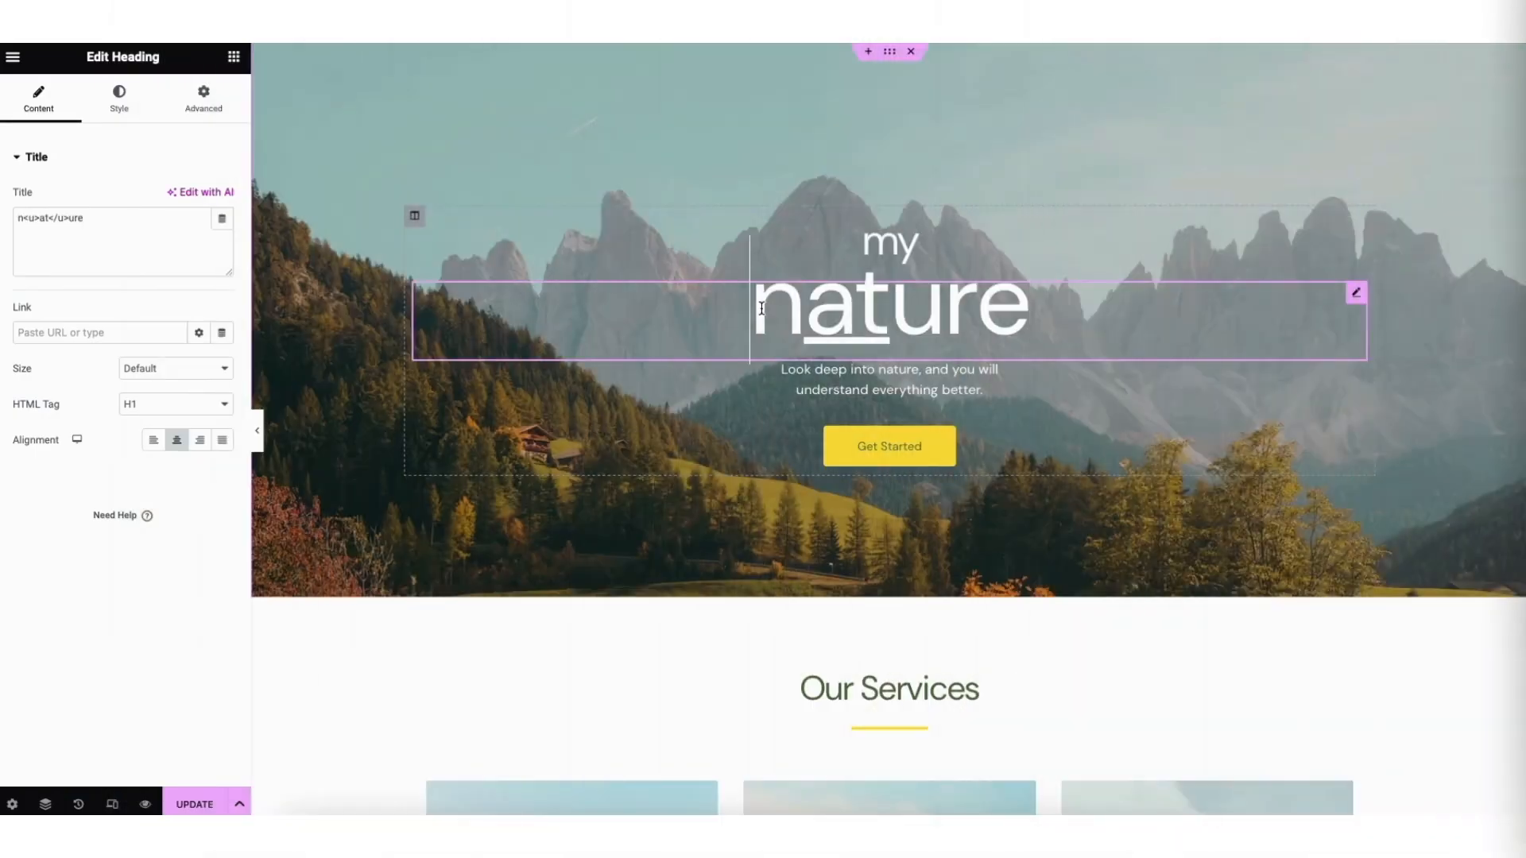
Replace the hero heading "nature" with DEMO WEBSITE in the Elementor editor
{"action": "left_click_drag", "start_coordinate": [750, 299], "coordinate": [1033, 300]}
{"action": "type", "text": "DEMO WEBSITE"}
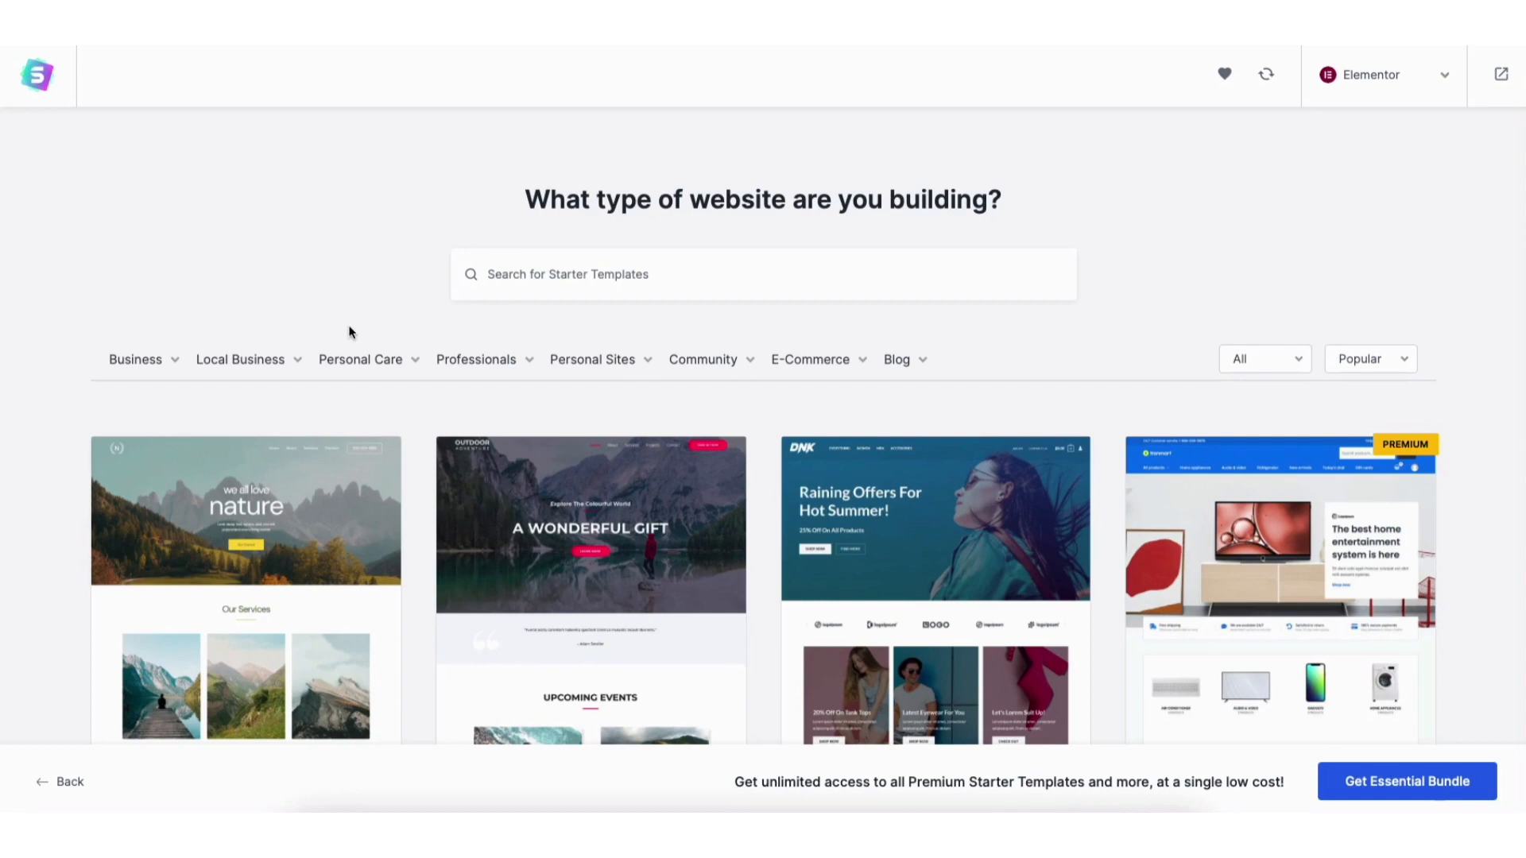
Choose the free Love Nature template and skip the logo upload
{"action": "left_click", "coordinate": [267, 547]}
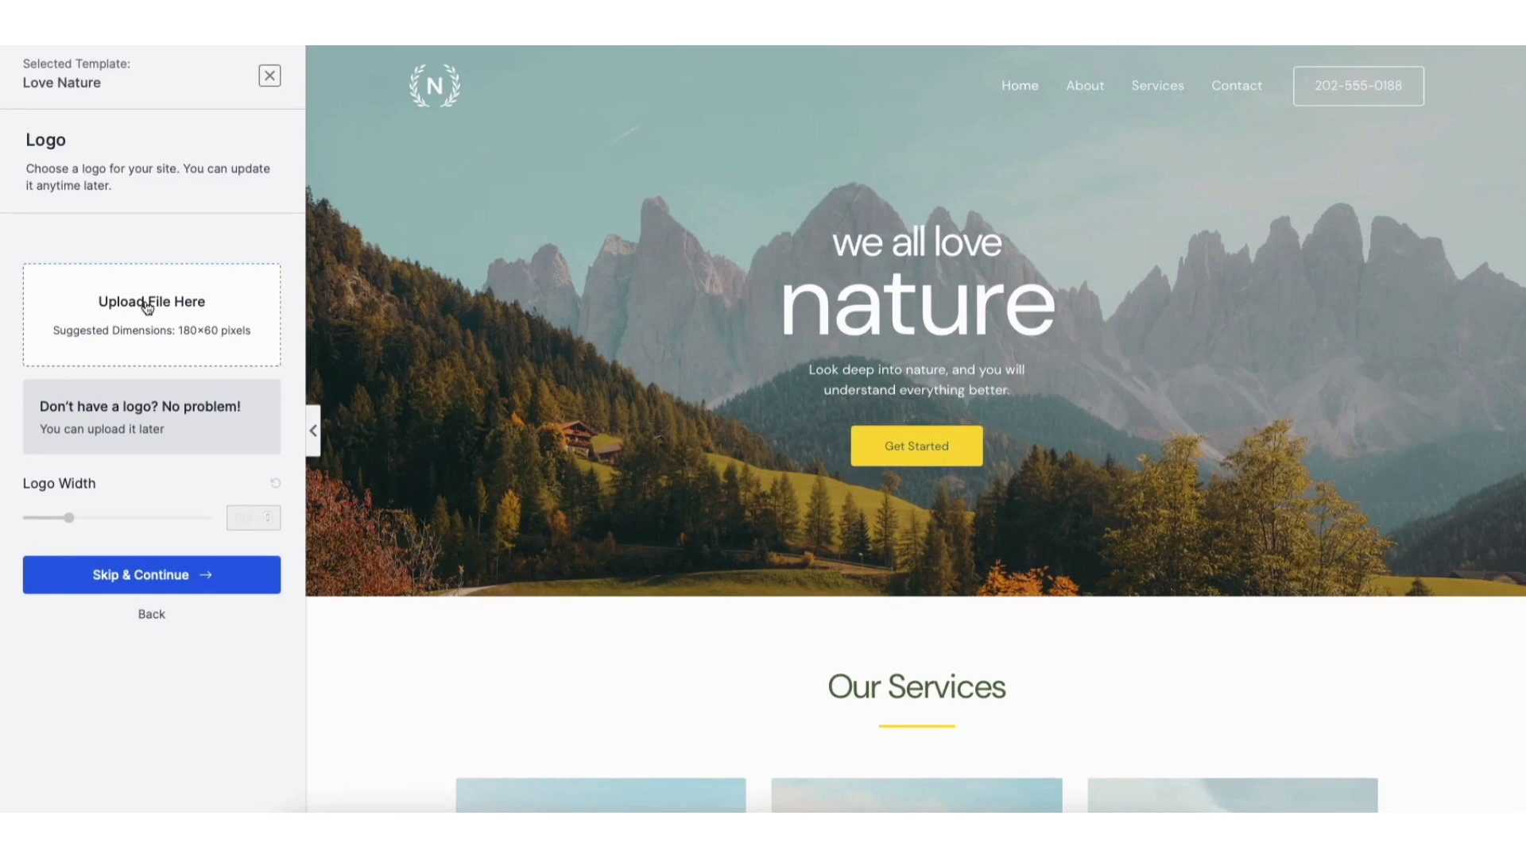
{"action": "left_click", "coordinate": [150, 575]}
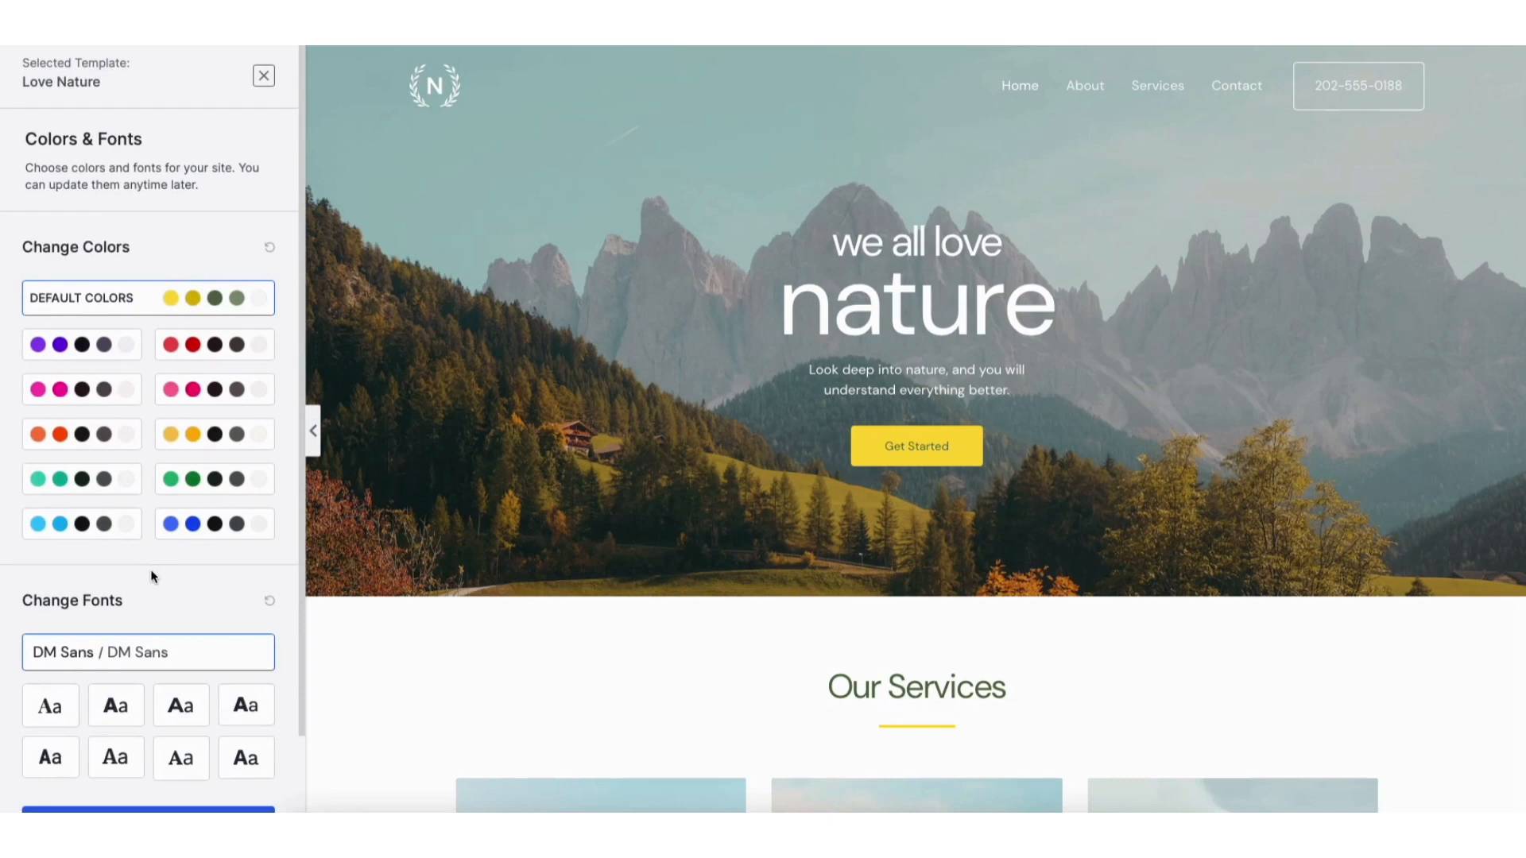
Try several color palettes, including purple, pink, red, orange, green and blue, on the Love Nature template and return to the default colors
{"action": "left_click", "coordinate": [93, 347]}
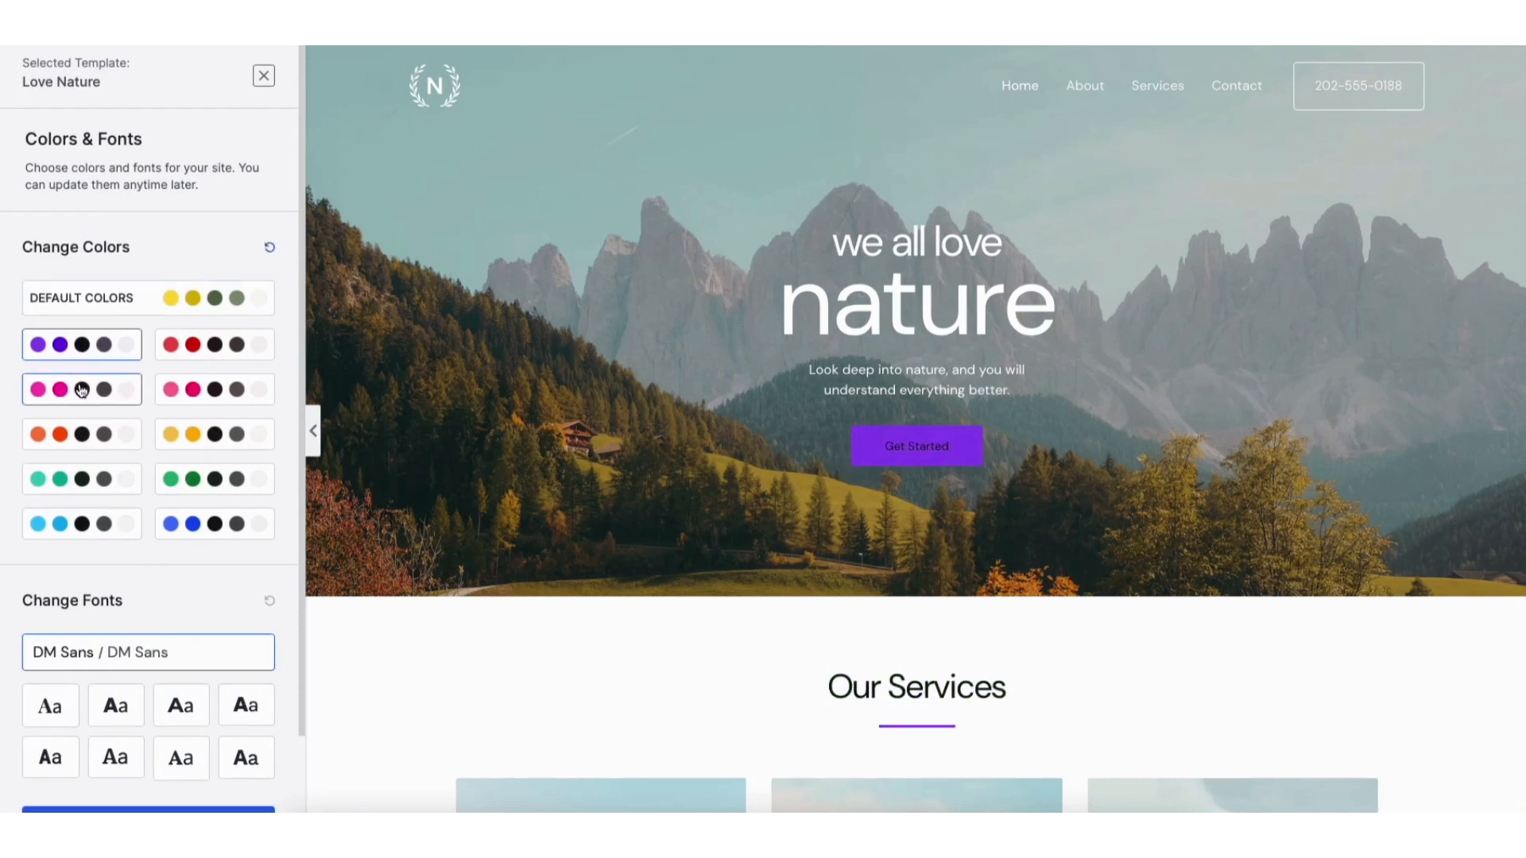
{"action": "left_click", "coordinate": [82, 389]}
{"action": "left_click", "coordinate": [171, 387]}
{"action": "left_click", "coordinate": [191, 347]}
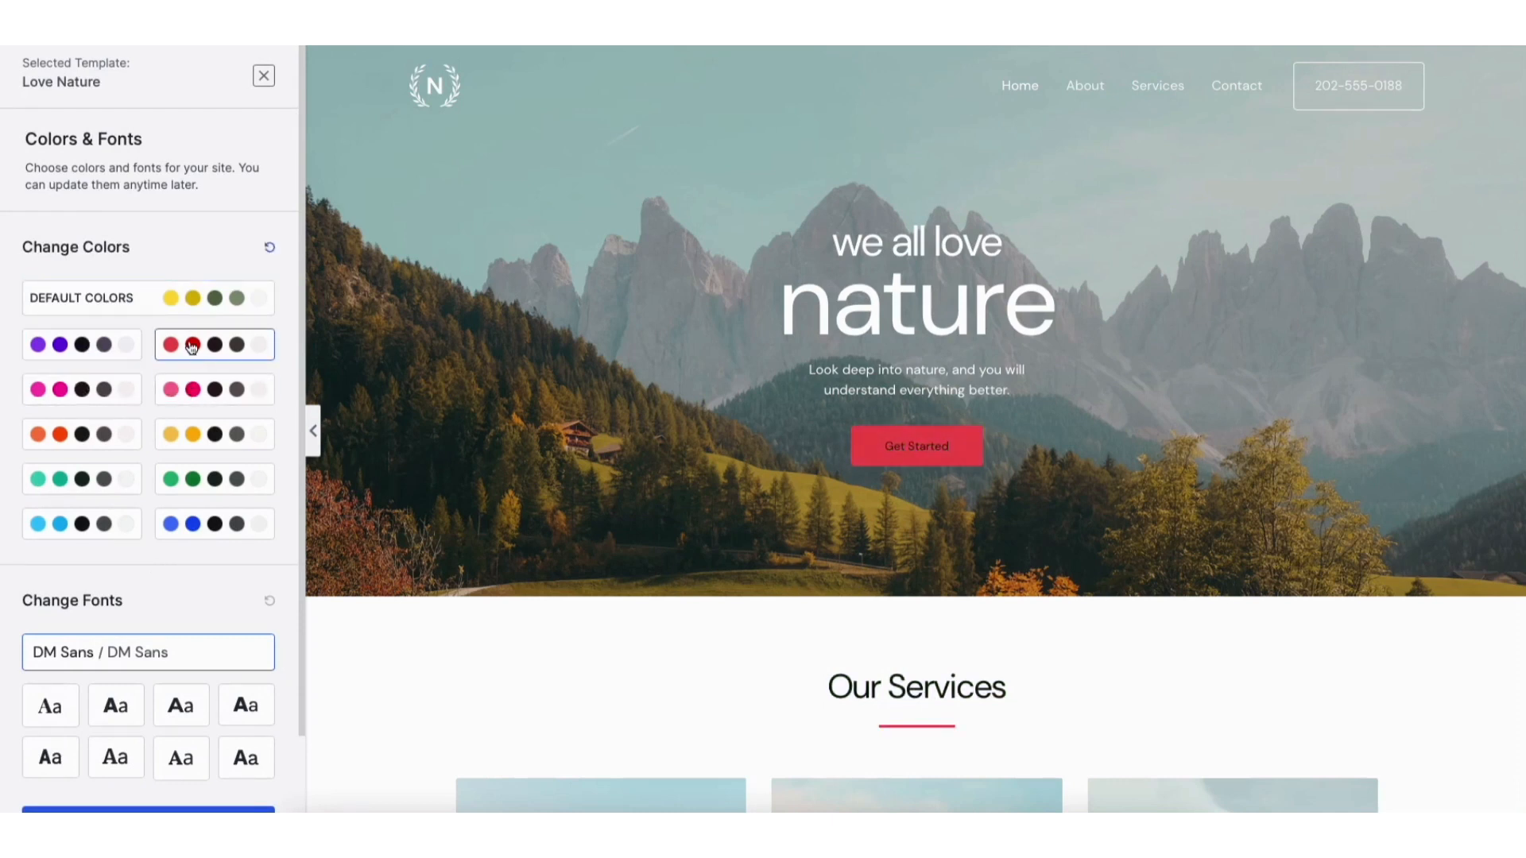
{"action": "left_click", "coordinate": [103, 433]}
{"action": "left_click", "coordinate": [203, 434]}
{"action": "left_click", "coordinate": [193, 478]}
{"action": "left_click", "coordinate": [193, 523]}
{"action": "left_click", "coordinate": [107, 474]}
{"action": "left_click", "coordinate": [170, 298]}
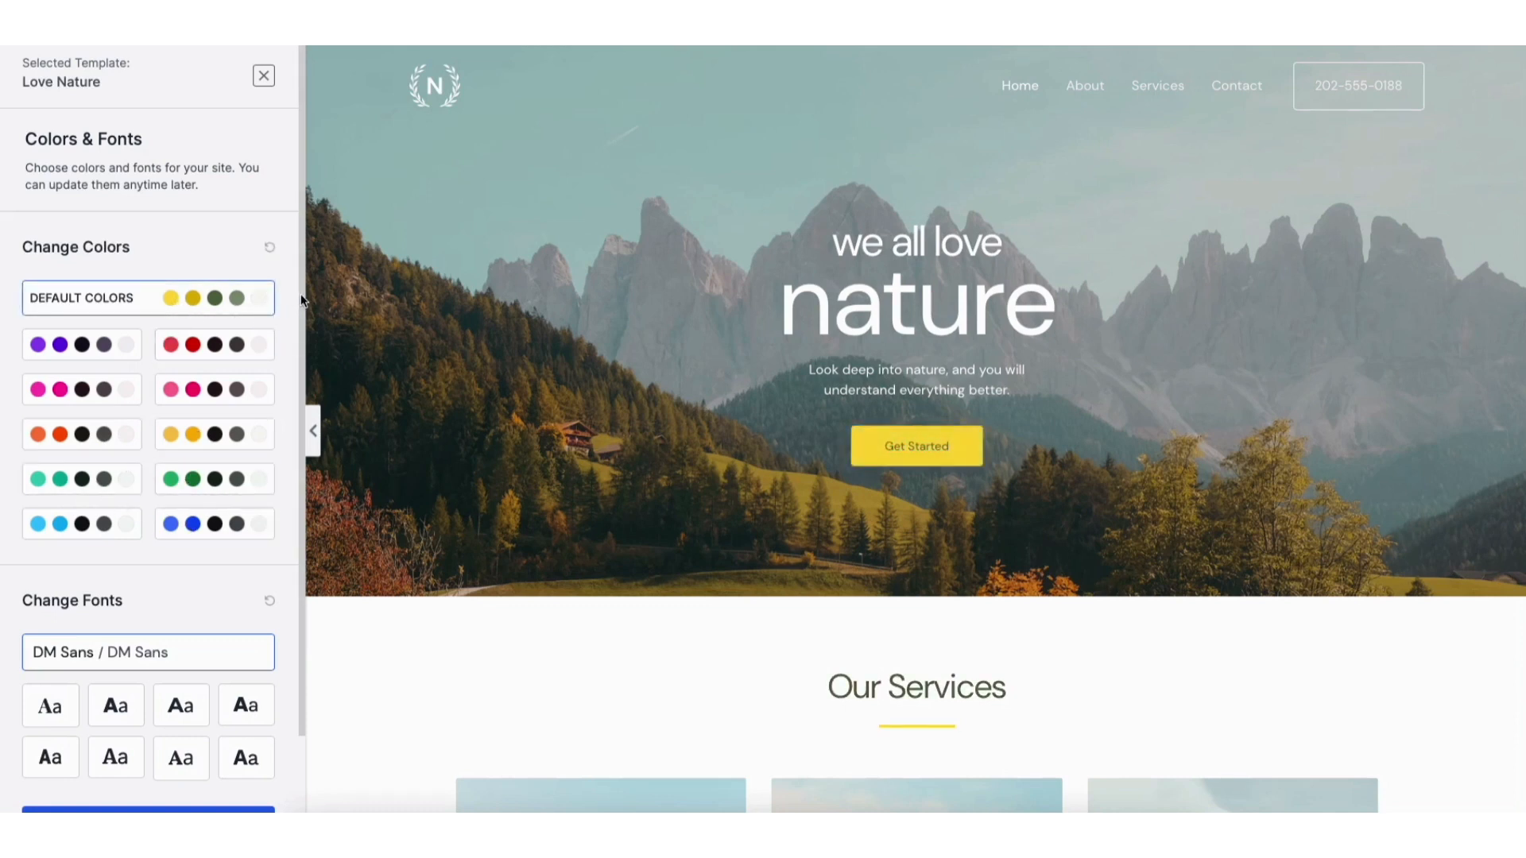
Keep the DM Sans fonts and build the website with all advanced import options enabled and the personal details left blank
{"action": "scroll", "coordinate": [303, 301], "scroll_direction": "down", "scroll_amount": 1}
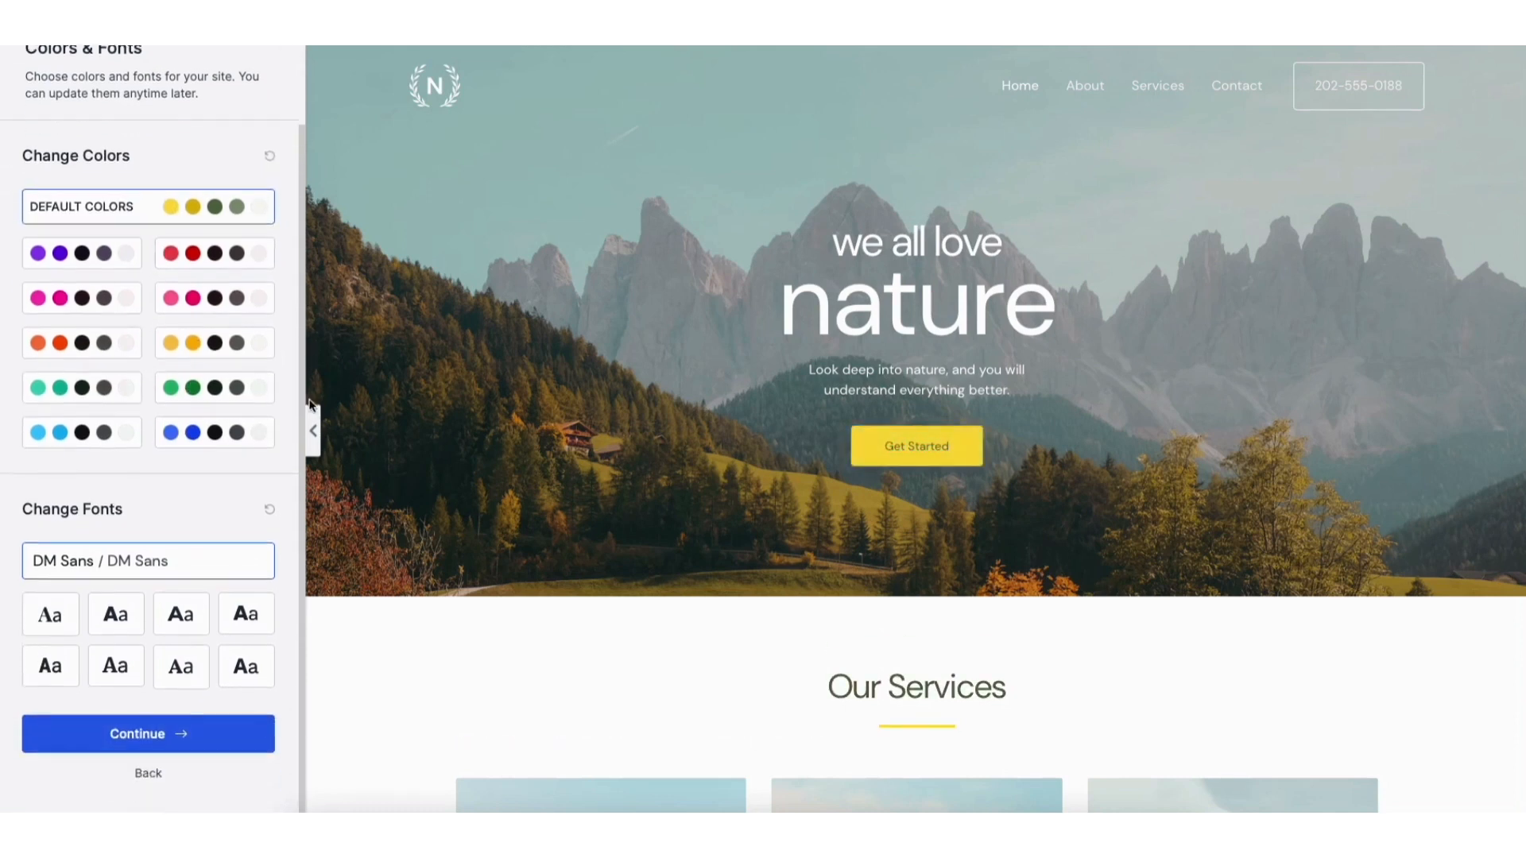
{"action": "left_click", "coordinate": [155, 738]}
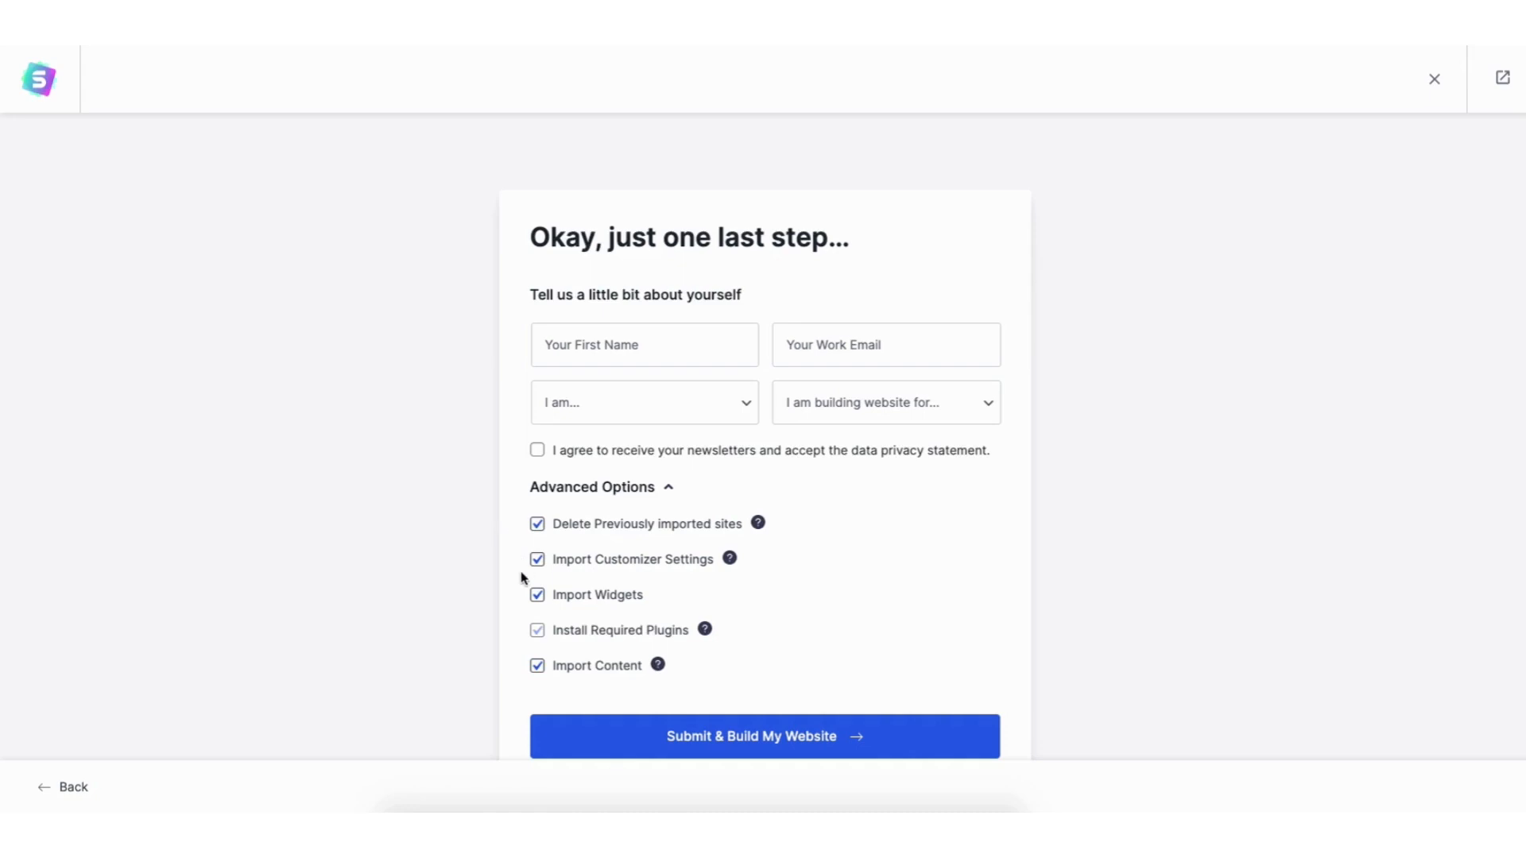
{"action": "left_click", "coordinate": [740, 739]}
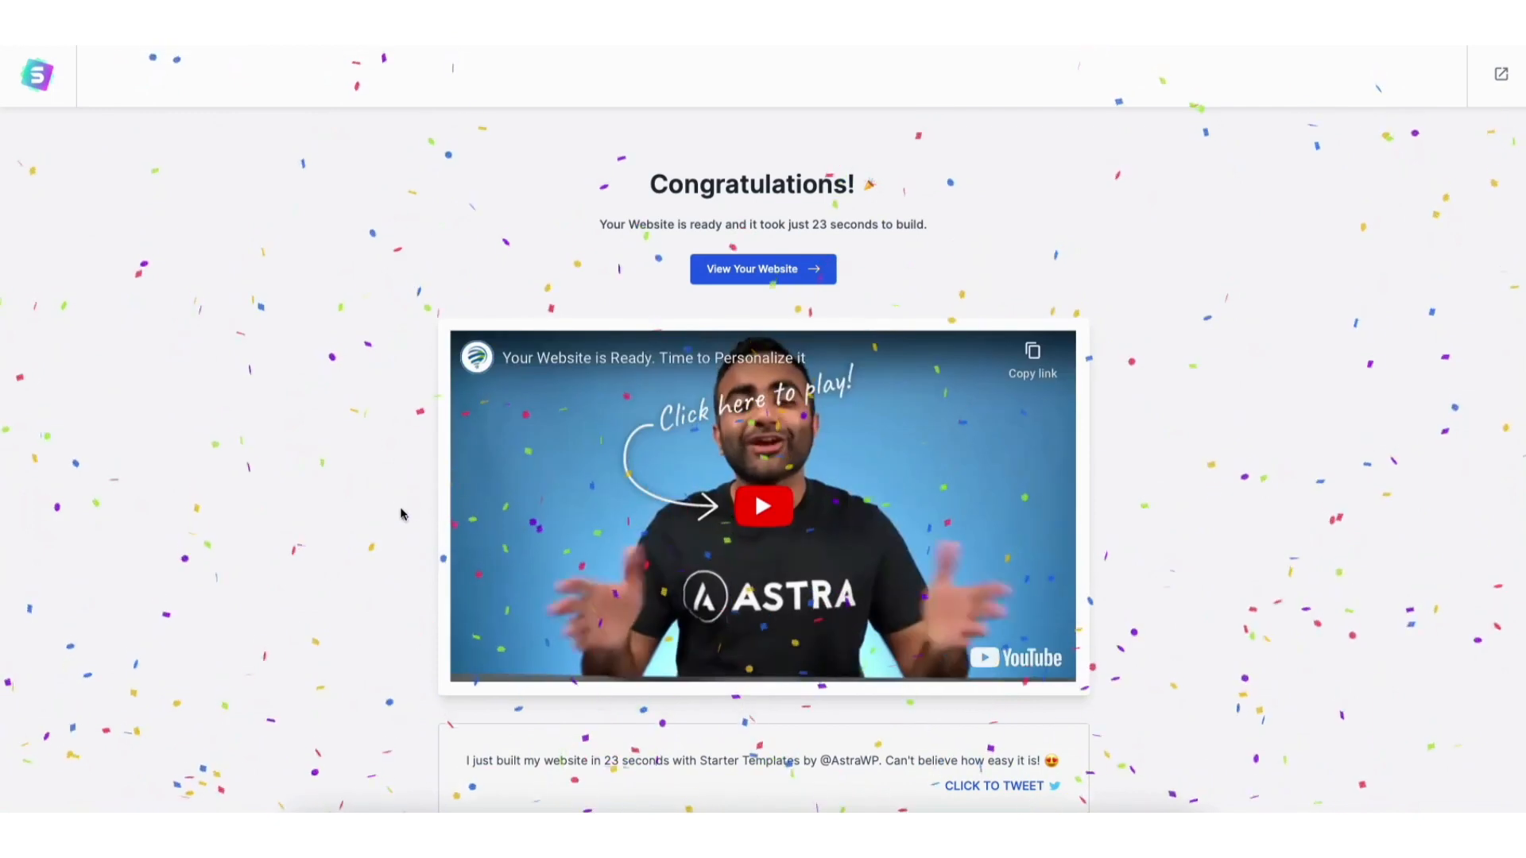
View the finished website and look through its home page from the hero section down to the footer
{"action": "left_click", "coordinate": [739, 270]}
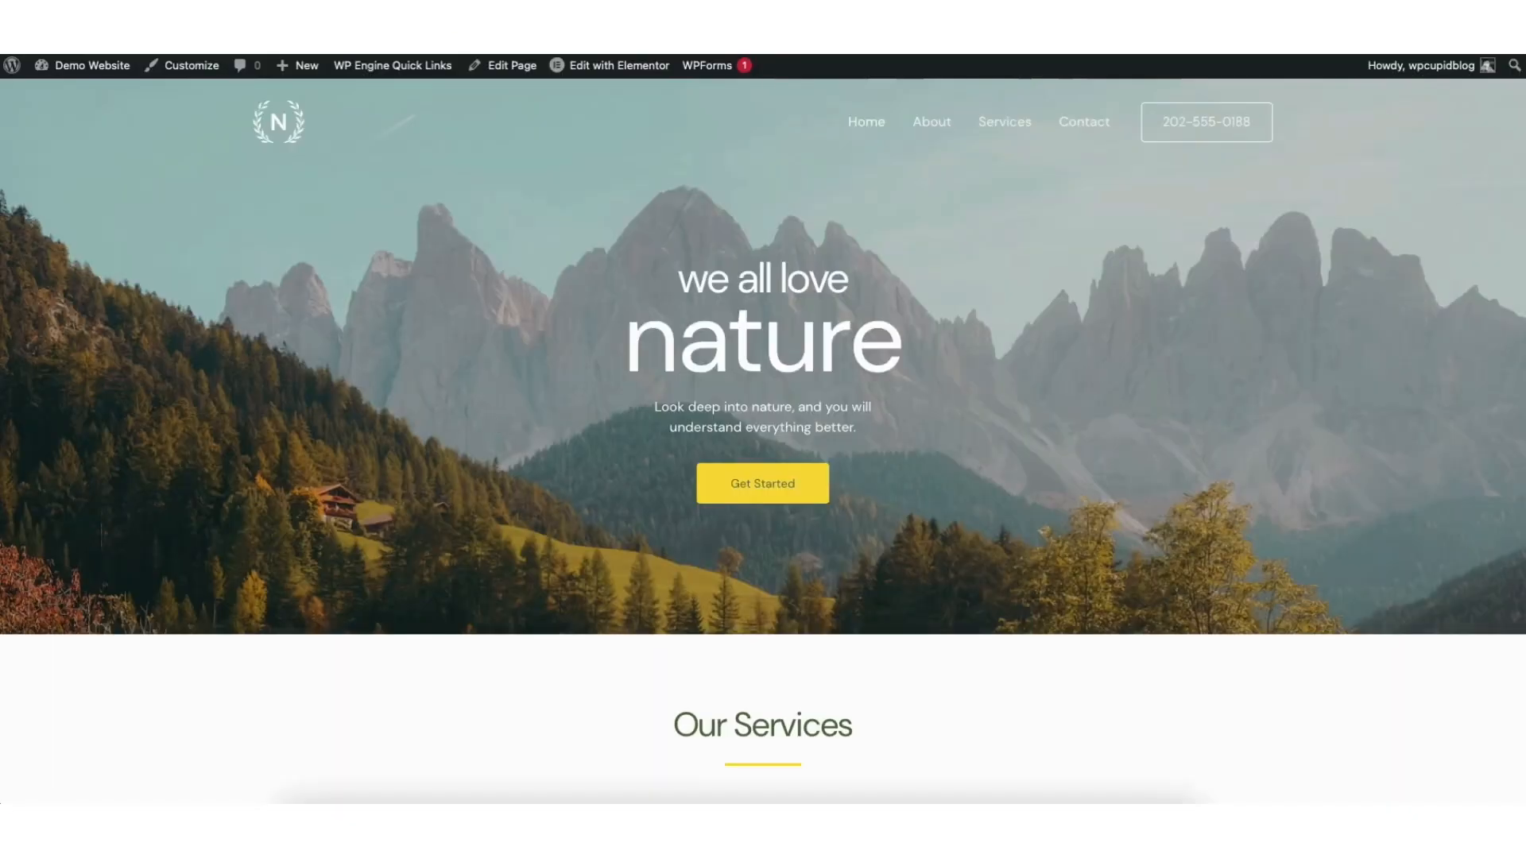
{"action": "scroll", "coordinate": [763, 441], "scroll_direction": "down", "scroll_amount": 7}
{"action": "scroll", "coordinate": [763, 441], "scroll_direction": "down", "scroll_amount": 8}
{"action": "scroll", "coordinate": [763, 441], "scroll_direction": "down", "scroll_amount": 8}
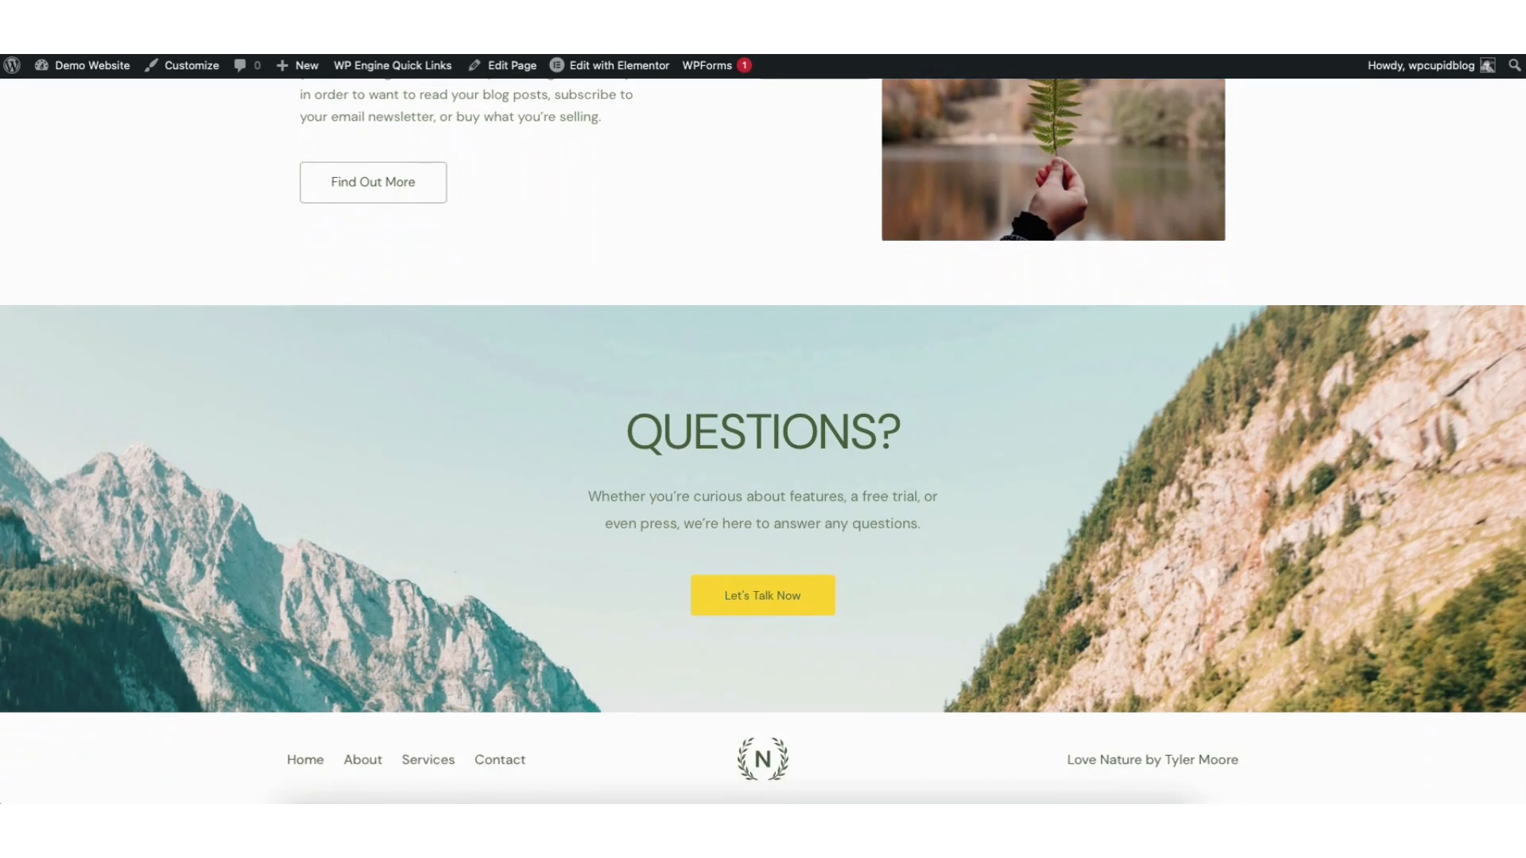
{"action": "scroll", "coordinate": [763, 441], "scroll_direction": "up", "scroll_amount": 15}
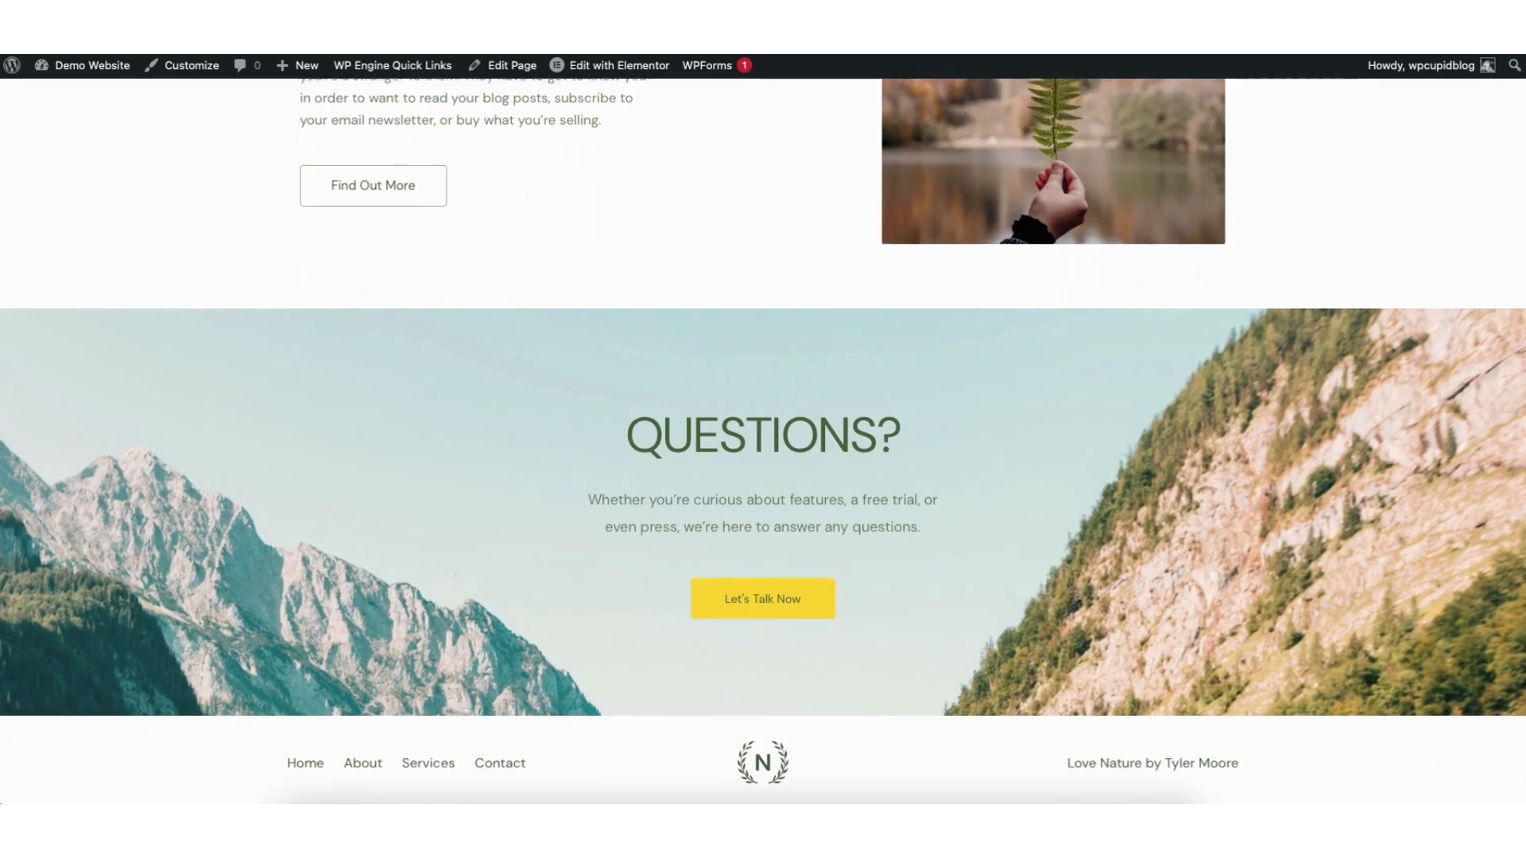
{"action": "scroll", "coordinate": [1518, 70], "scroll_direction": "up", "scroll_amount": 5}
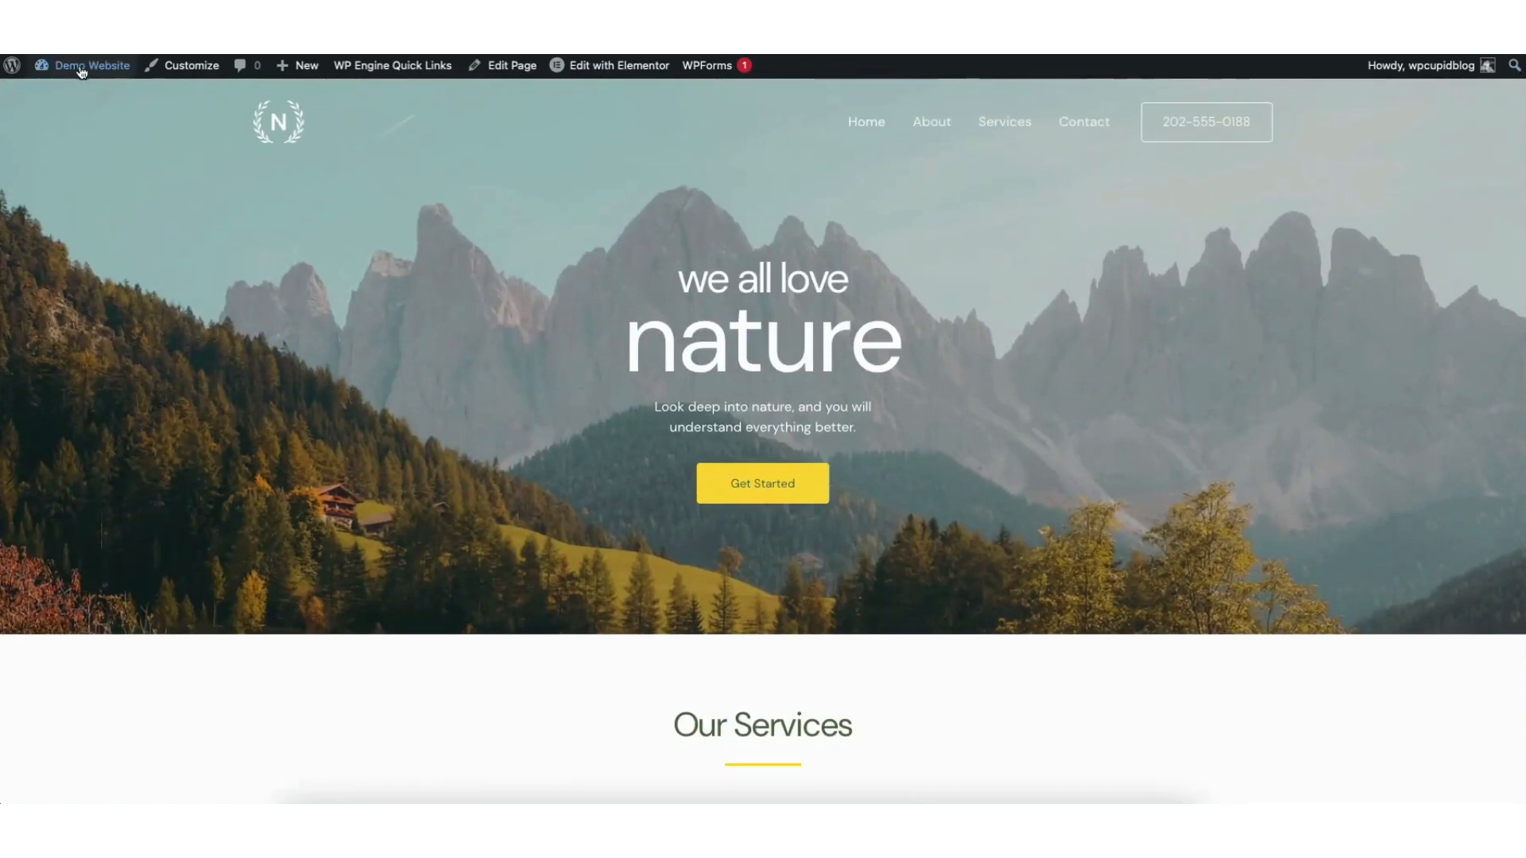
Activate all experiments and features in the Elementor settings and save the changes
{"action": "mouse_move", "coordinate": [83, 68]}
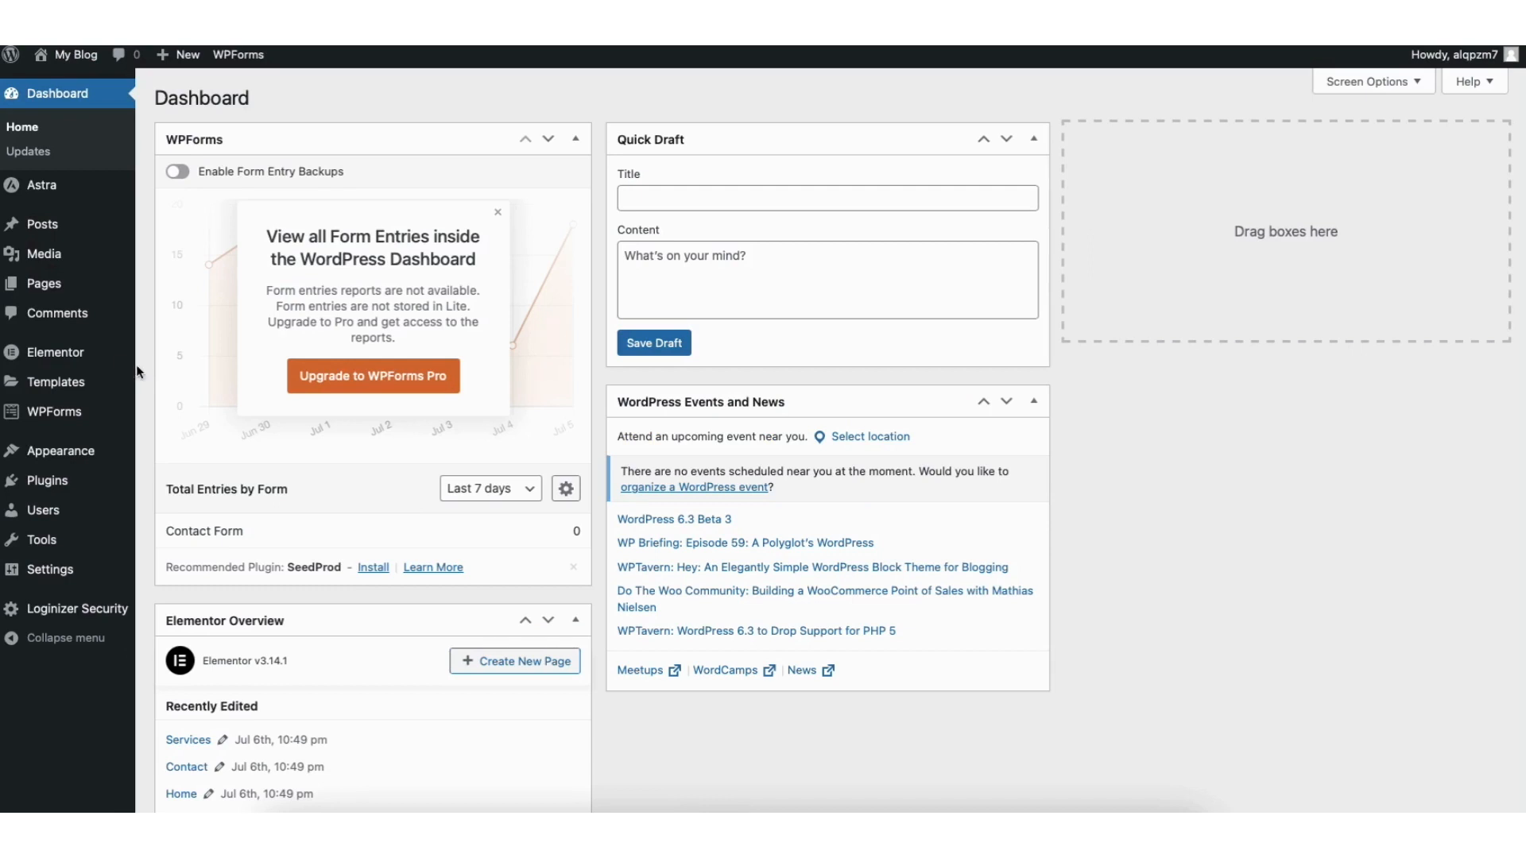
{"action": "mouse_move", "coordinate": [97, 359]}
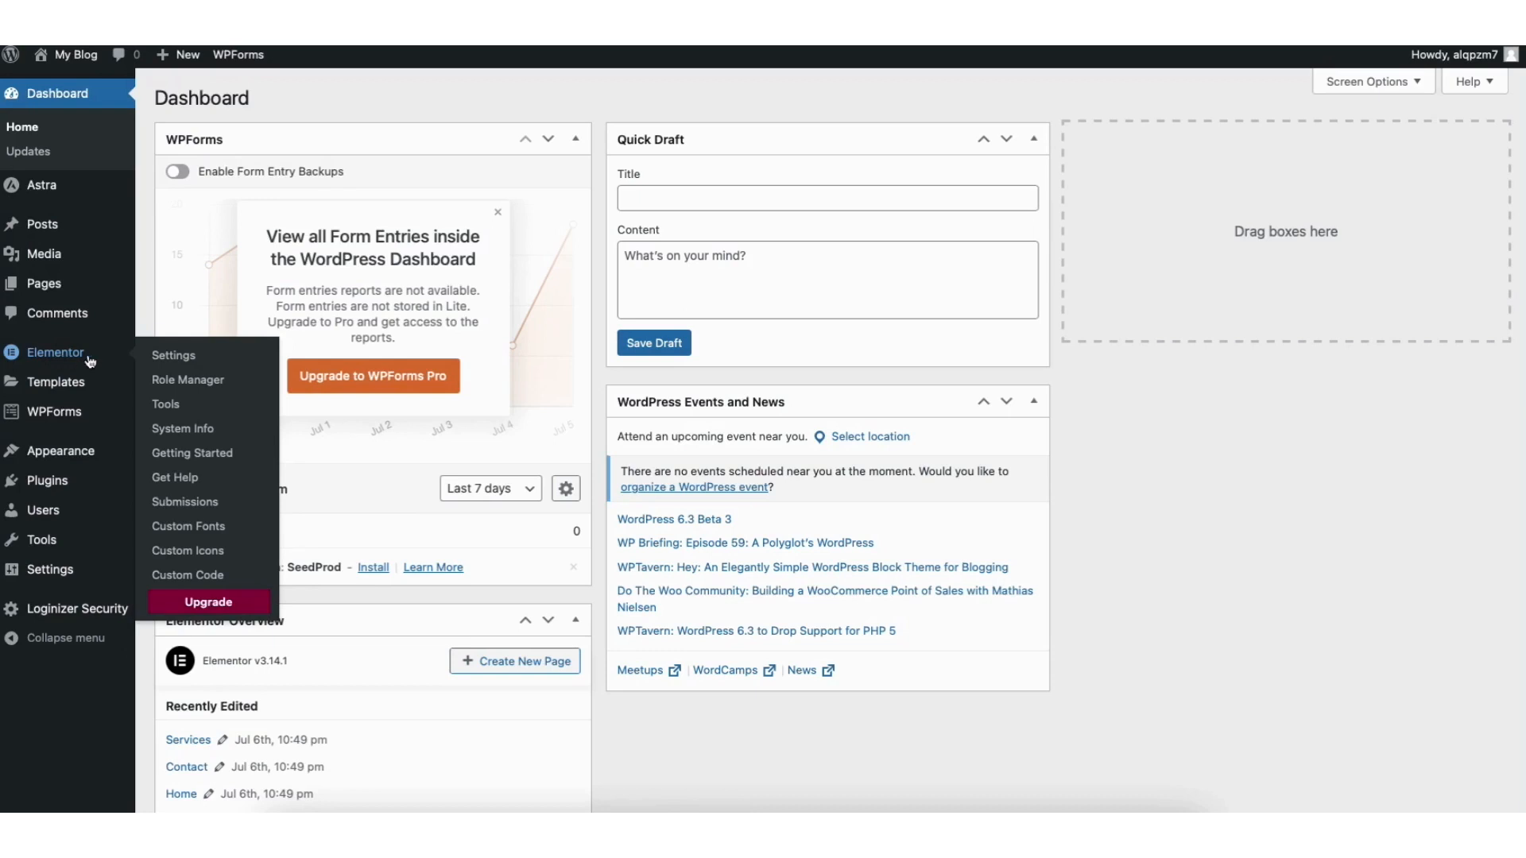
{"action": "left_click", "coordinate": [174, 358]}
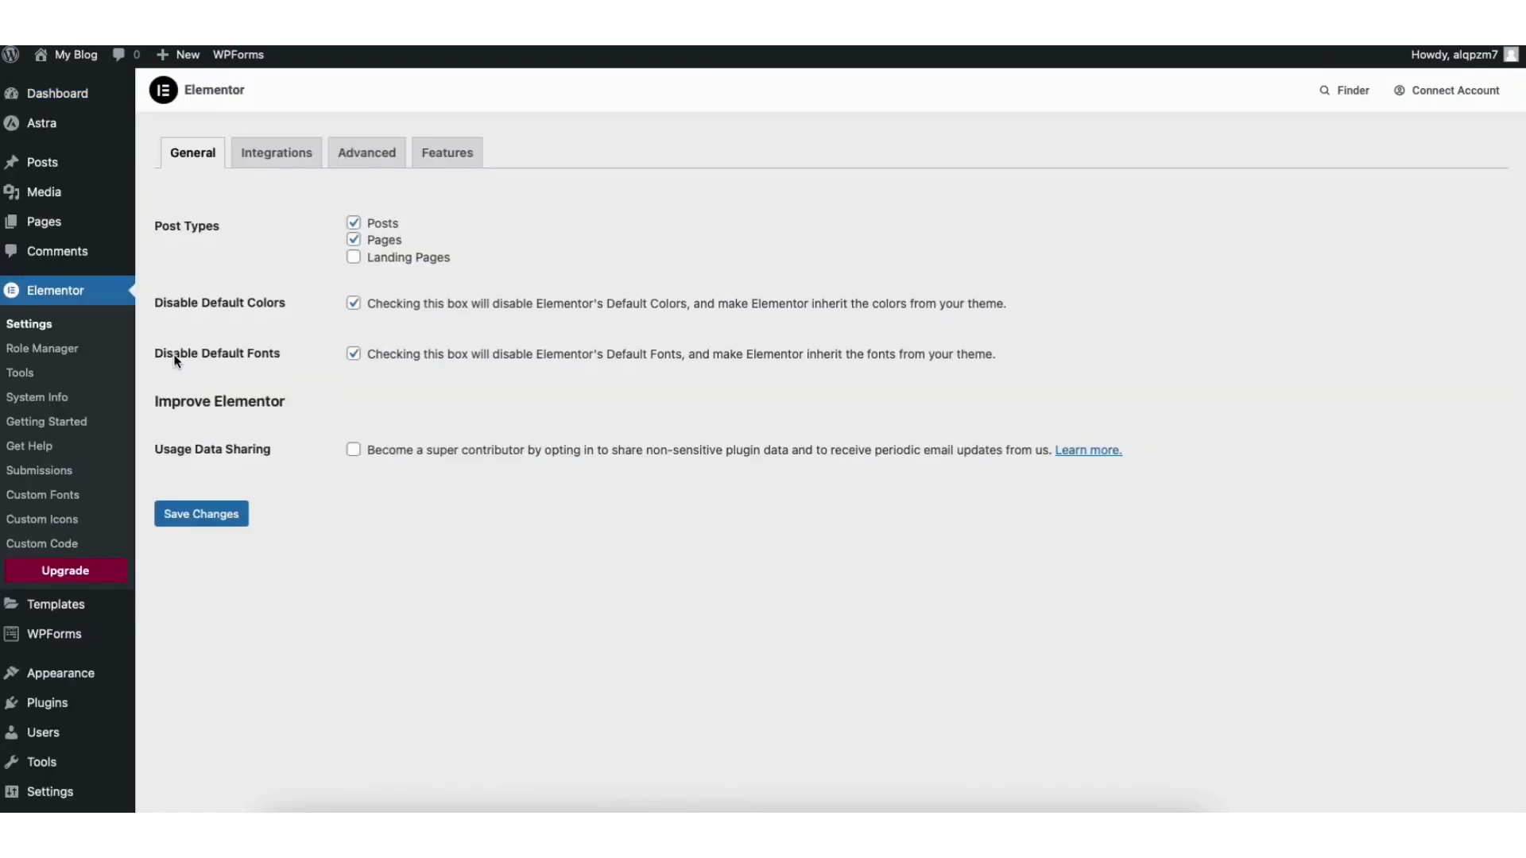
{"action": "left_click", "coordinate": [446, 153]}
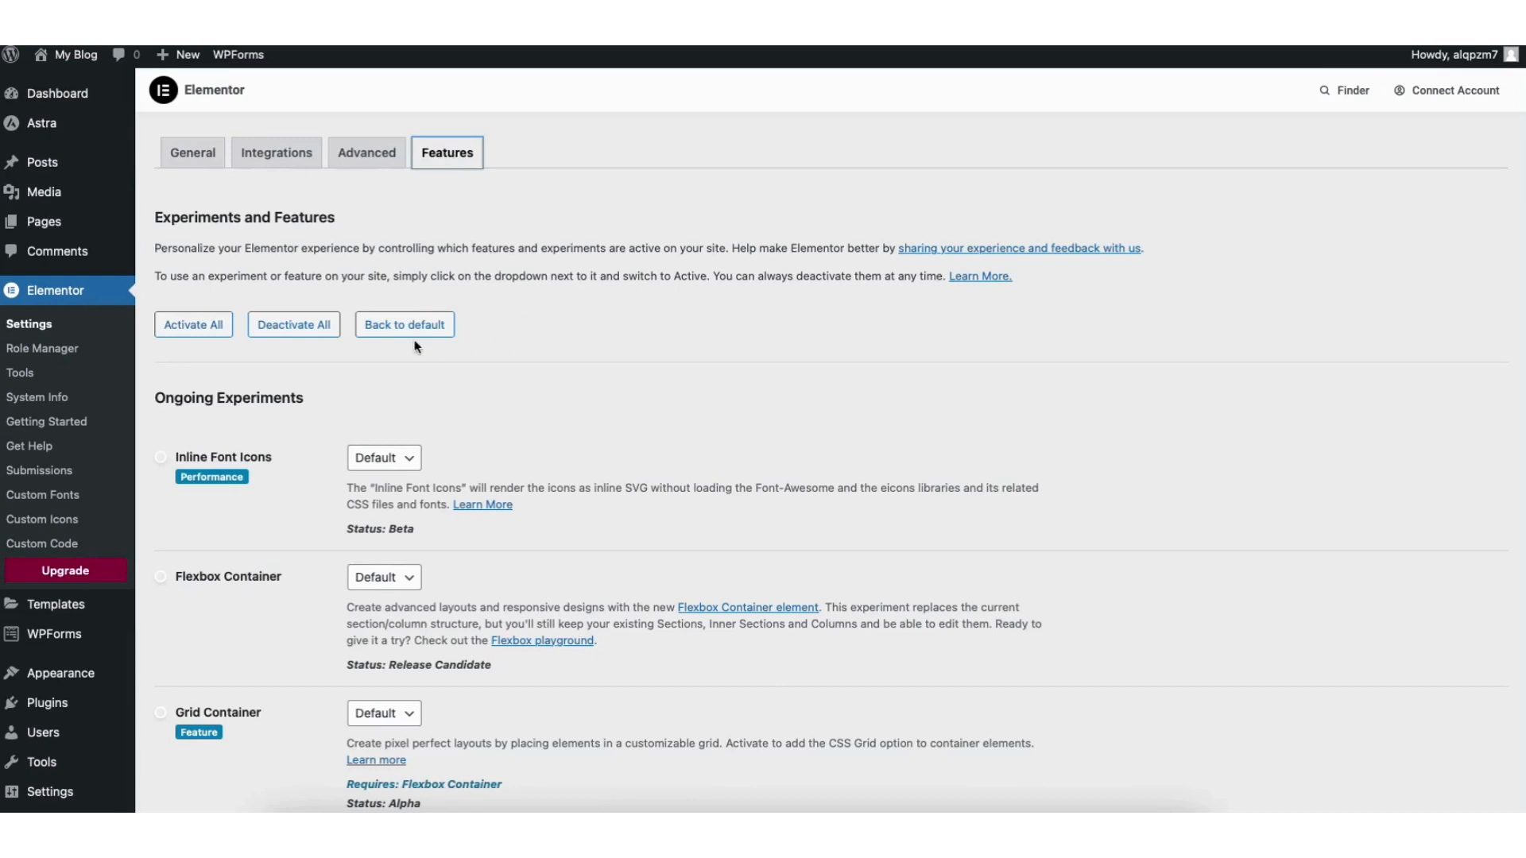
{"action": "left_click", "coordinate": [194, 328]}
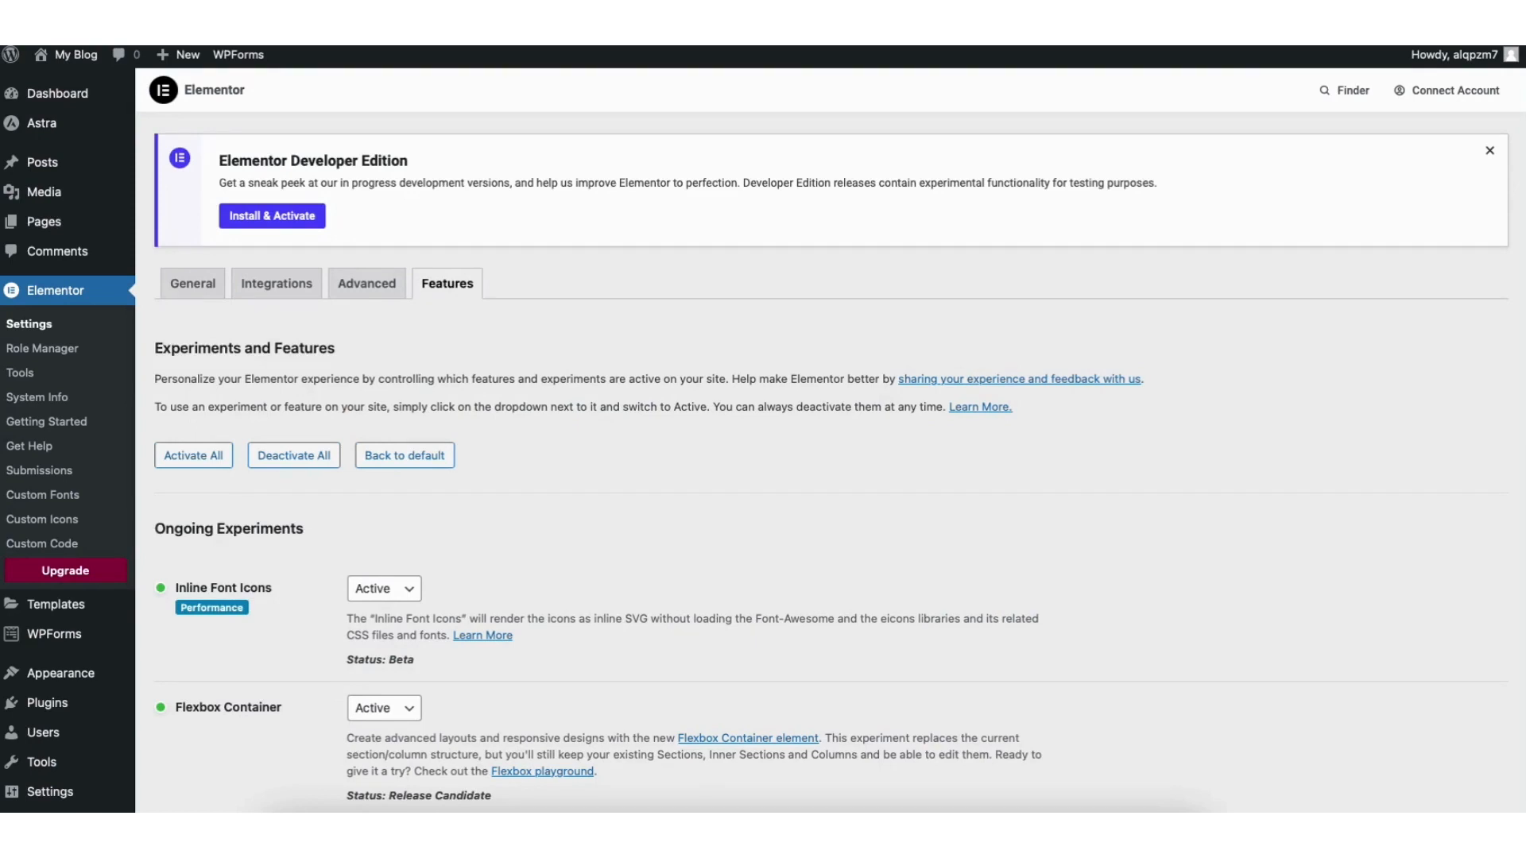
{"action": "scroll", "coordinate": [1522, 427], "scroll_direction": "down", "scroll_amount": 10}
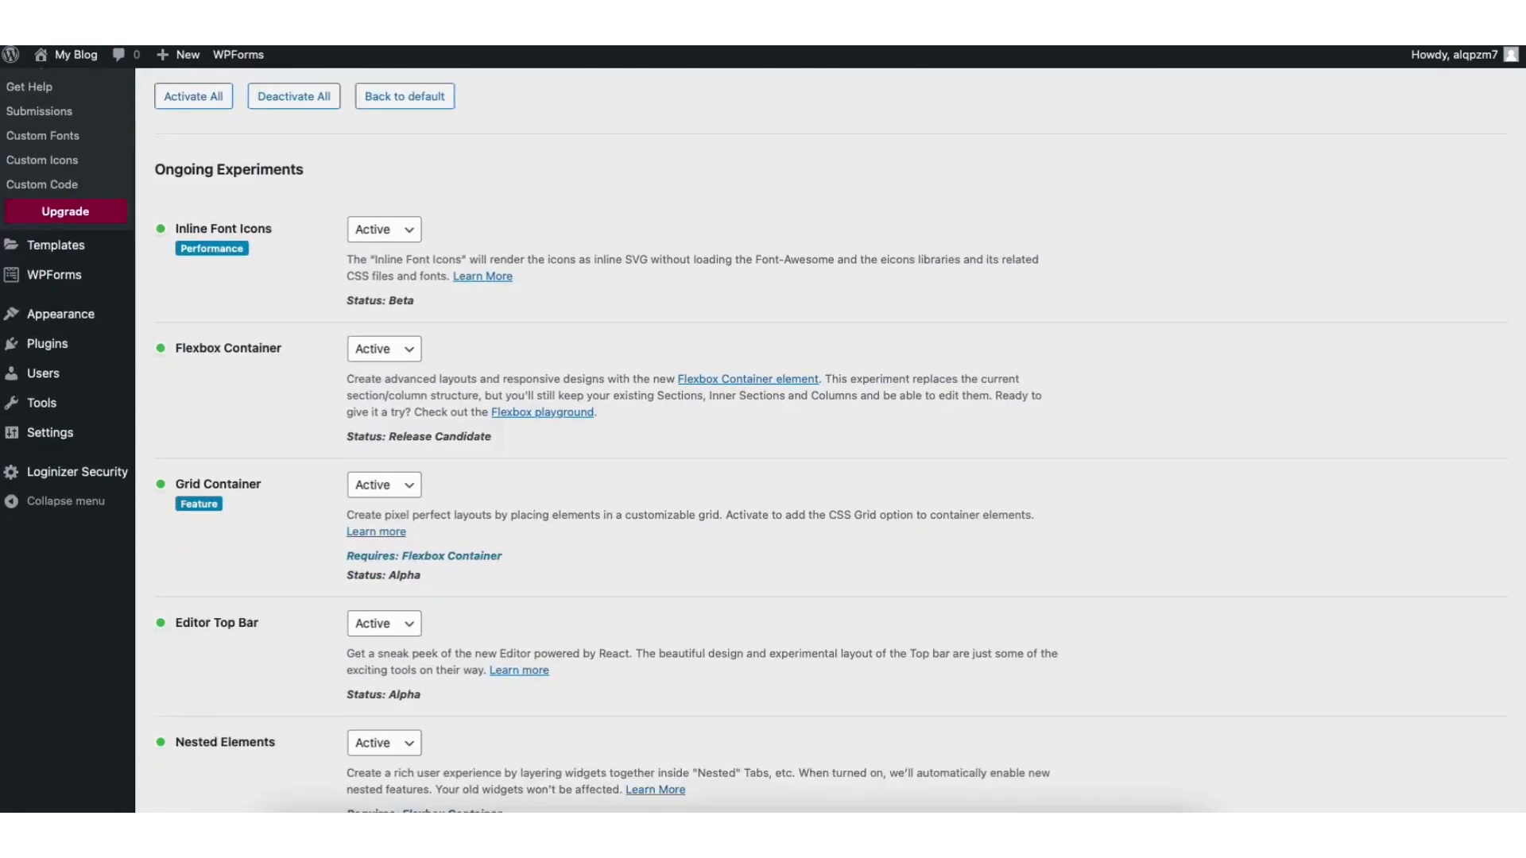
{"action": "scroll", "coordinate": [1522, 426], "scroll_direction": "down", "scroll_amount": 10}
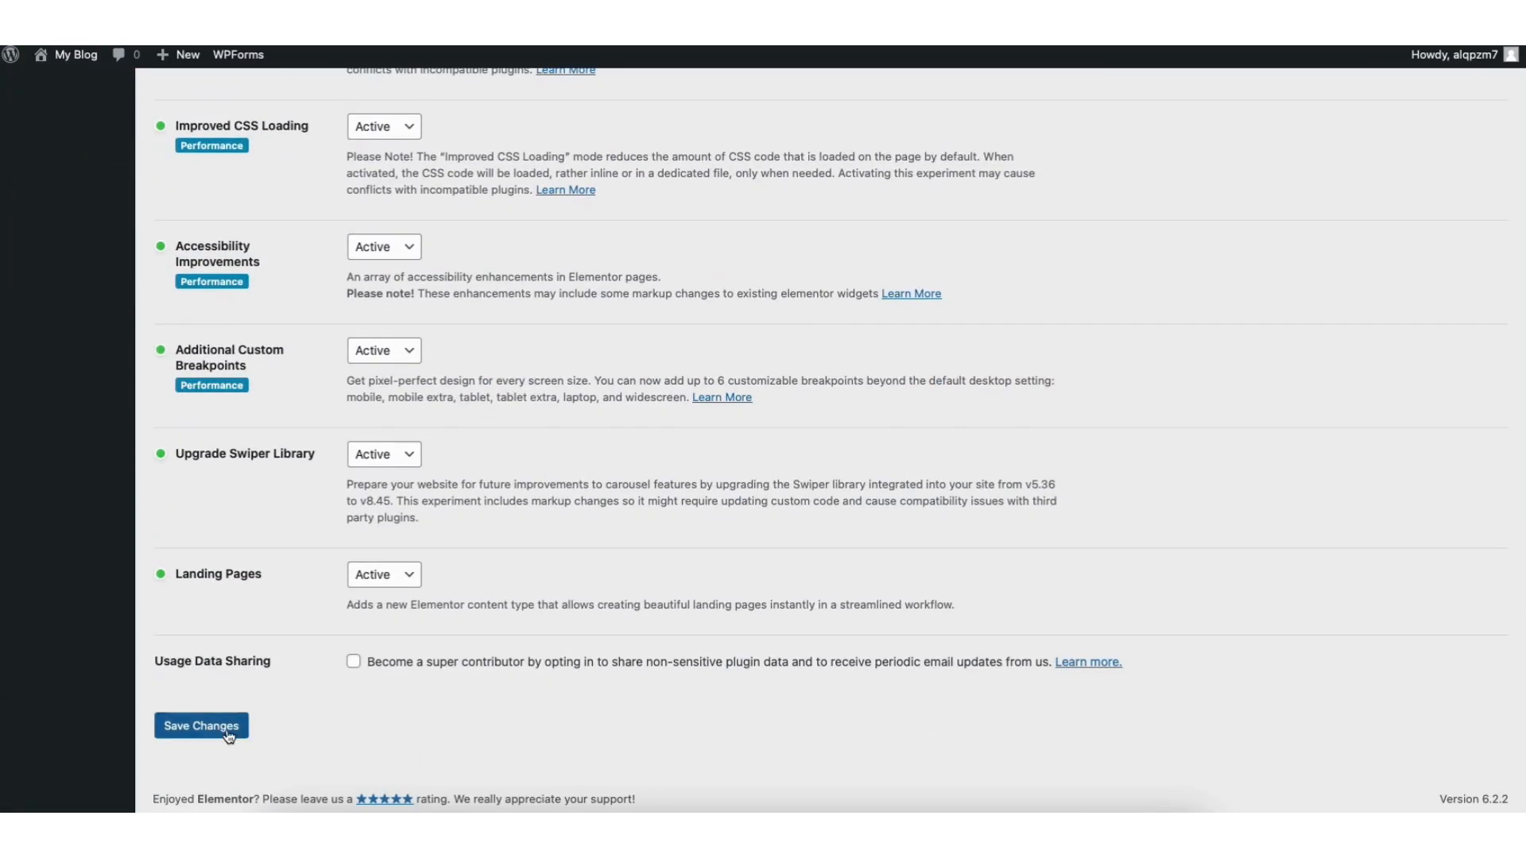
{"action": "left_click", "coordinate": [214, 729]}
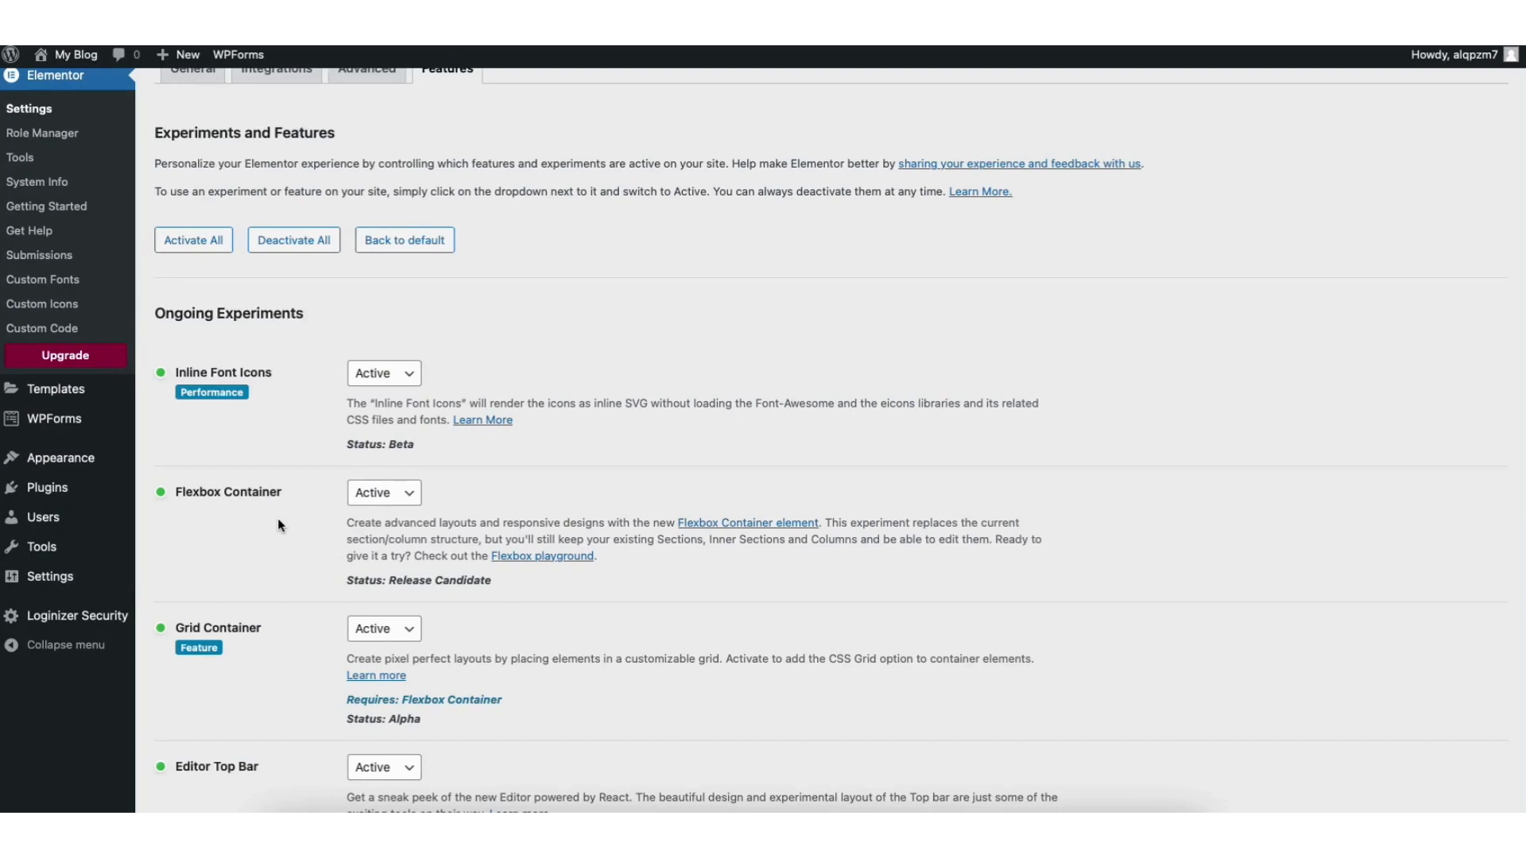
Visit the site and open its home page in the Elementor editor
{"action": "scroll", "coordinate": [637, 236], "scroll_direction": "up", "scroll_amount": 3}
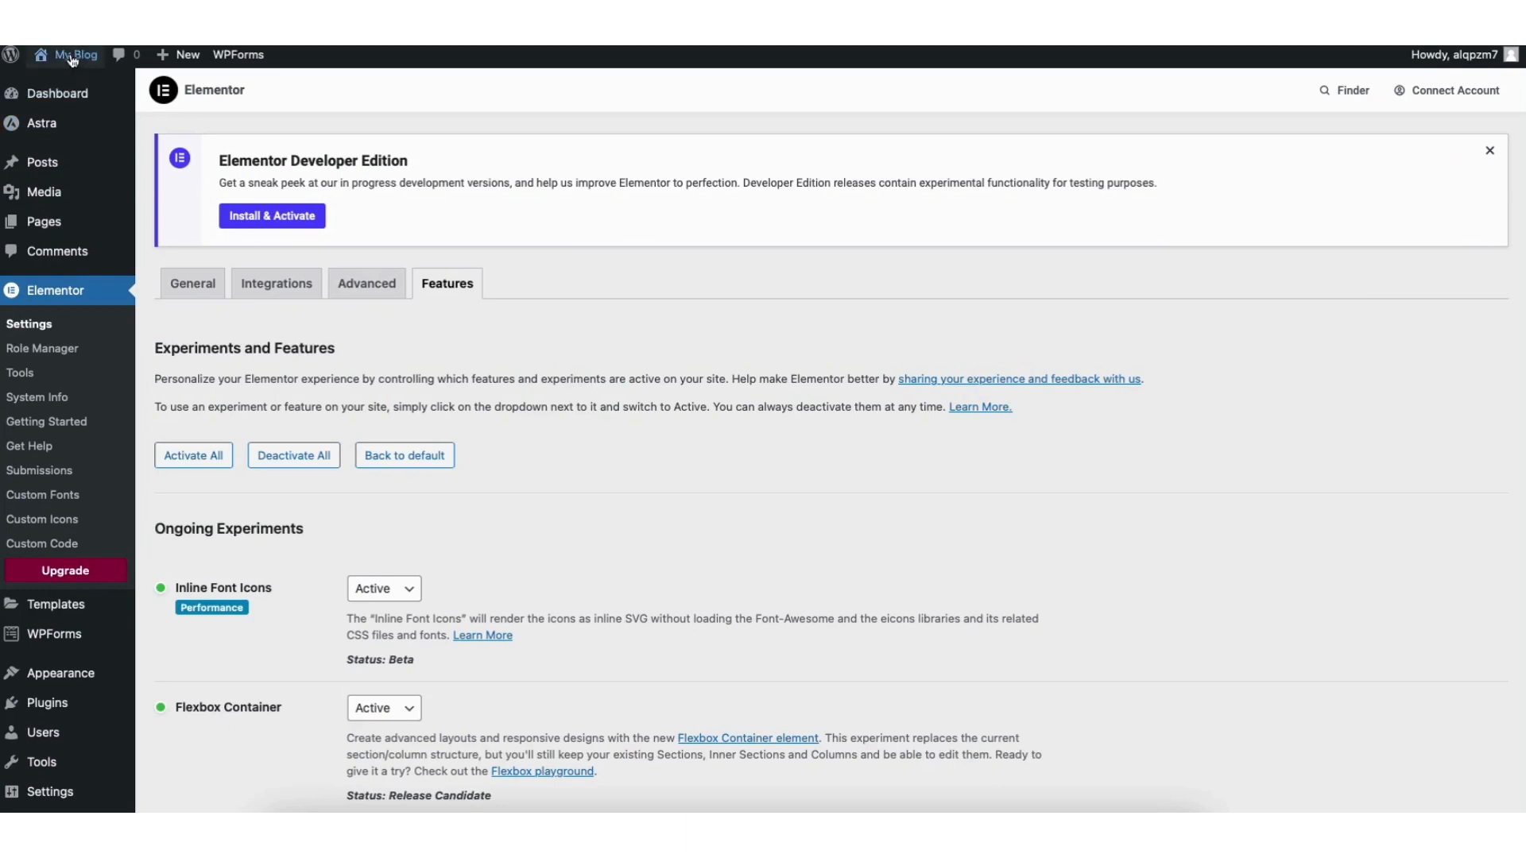
{"action": "mouse_move", "coordinate": [71, 59]}
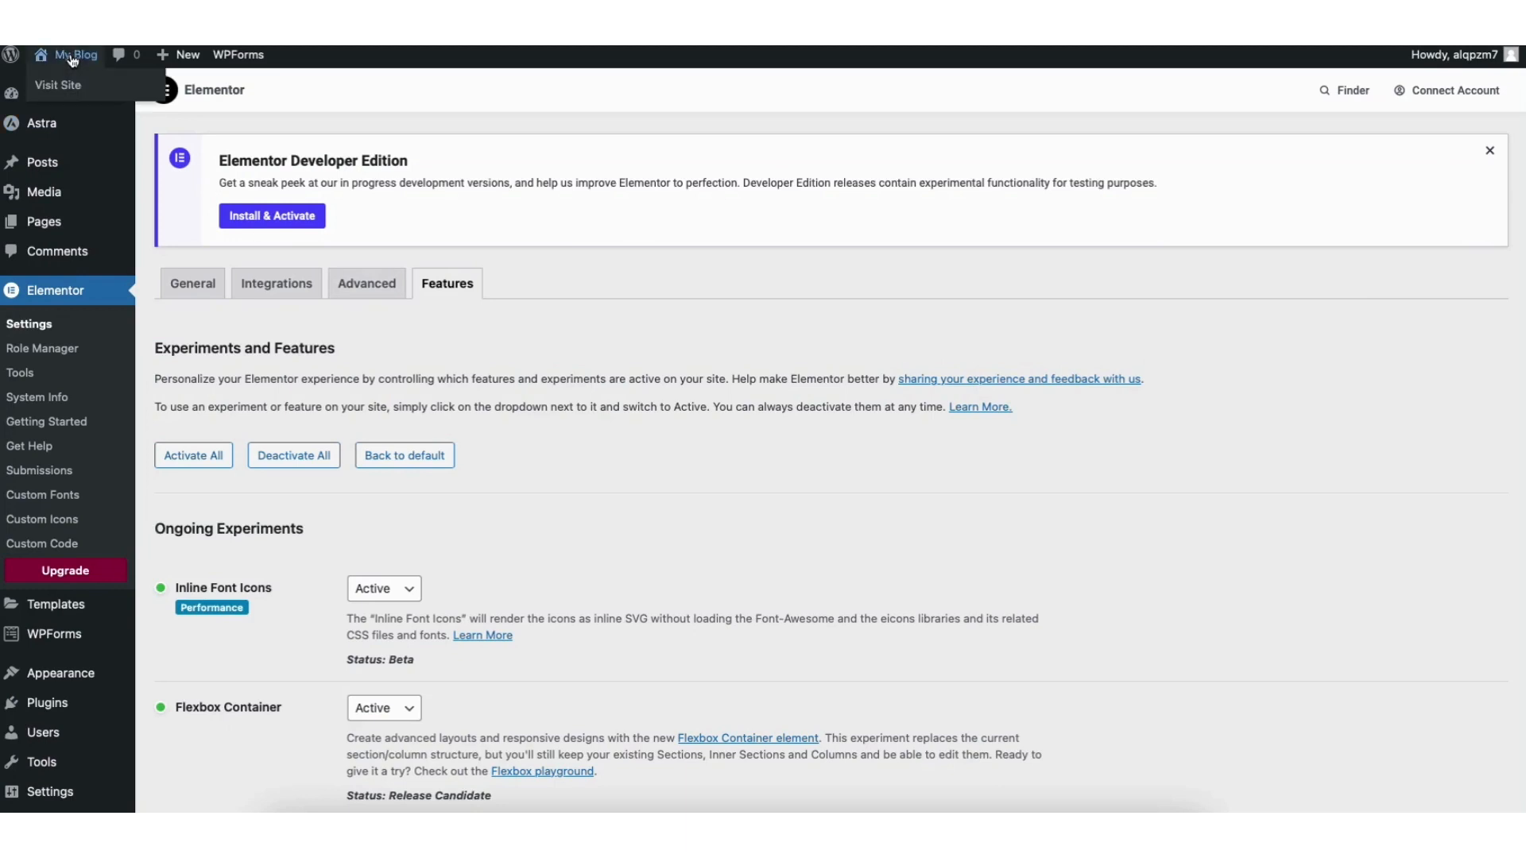
{"action": "left_click", "coordinate": [64, 86]}
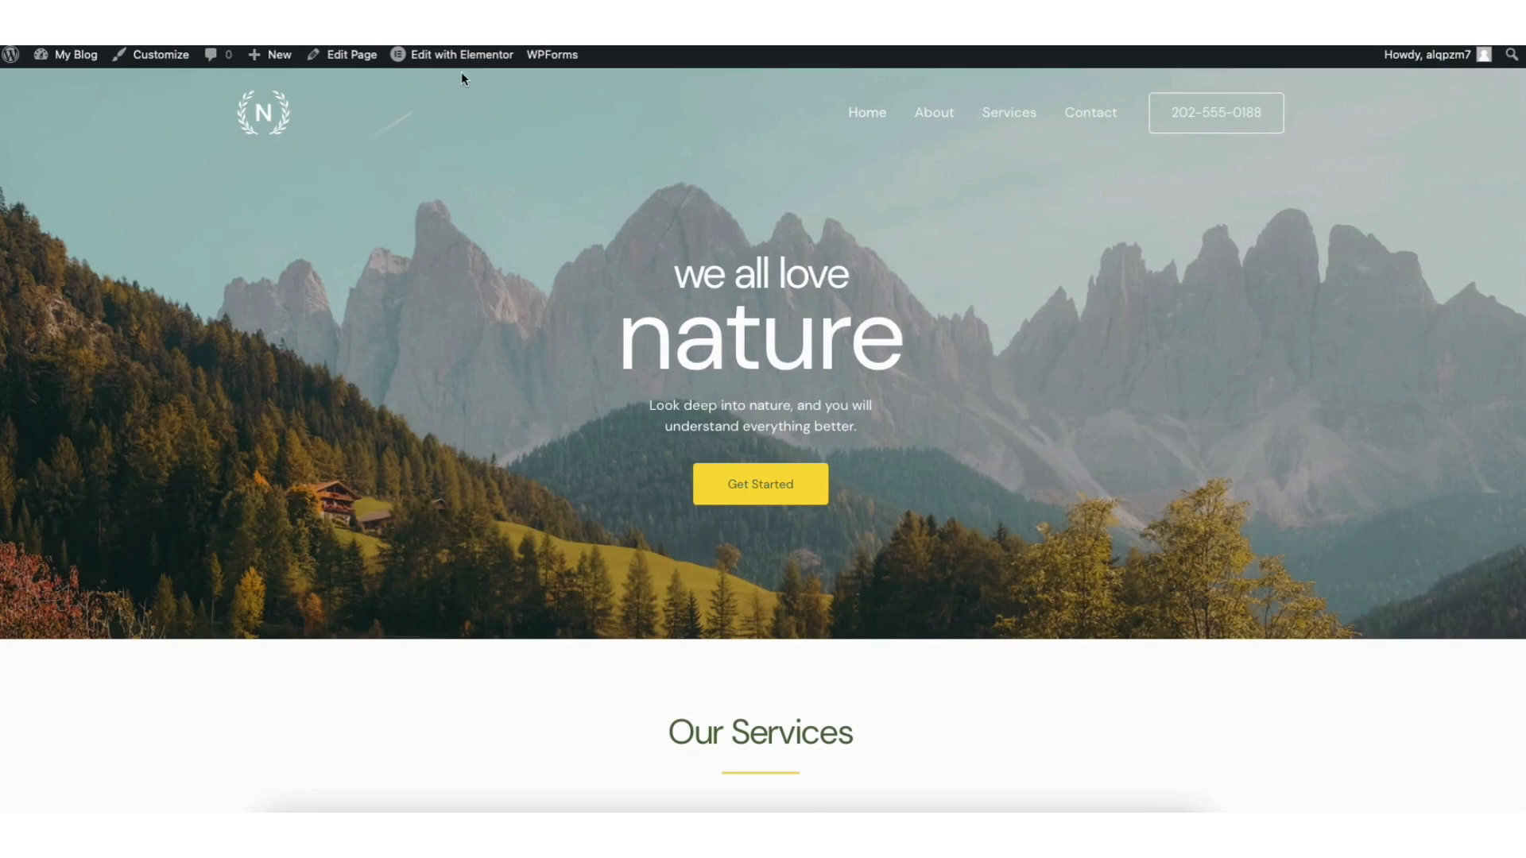
{"action": "mouse_move", "coordinate": [455, 58]}
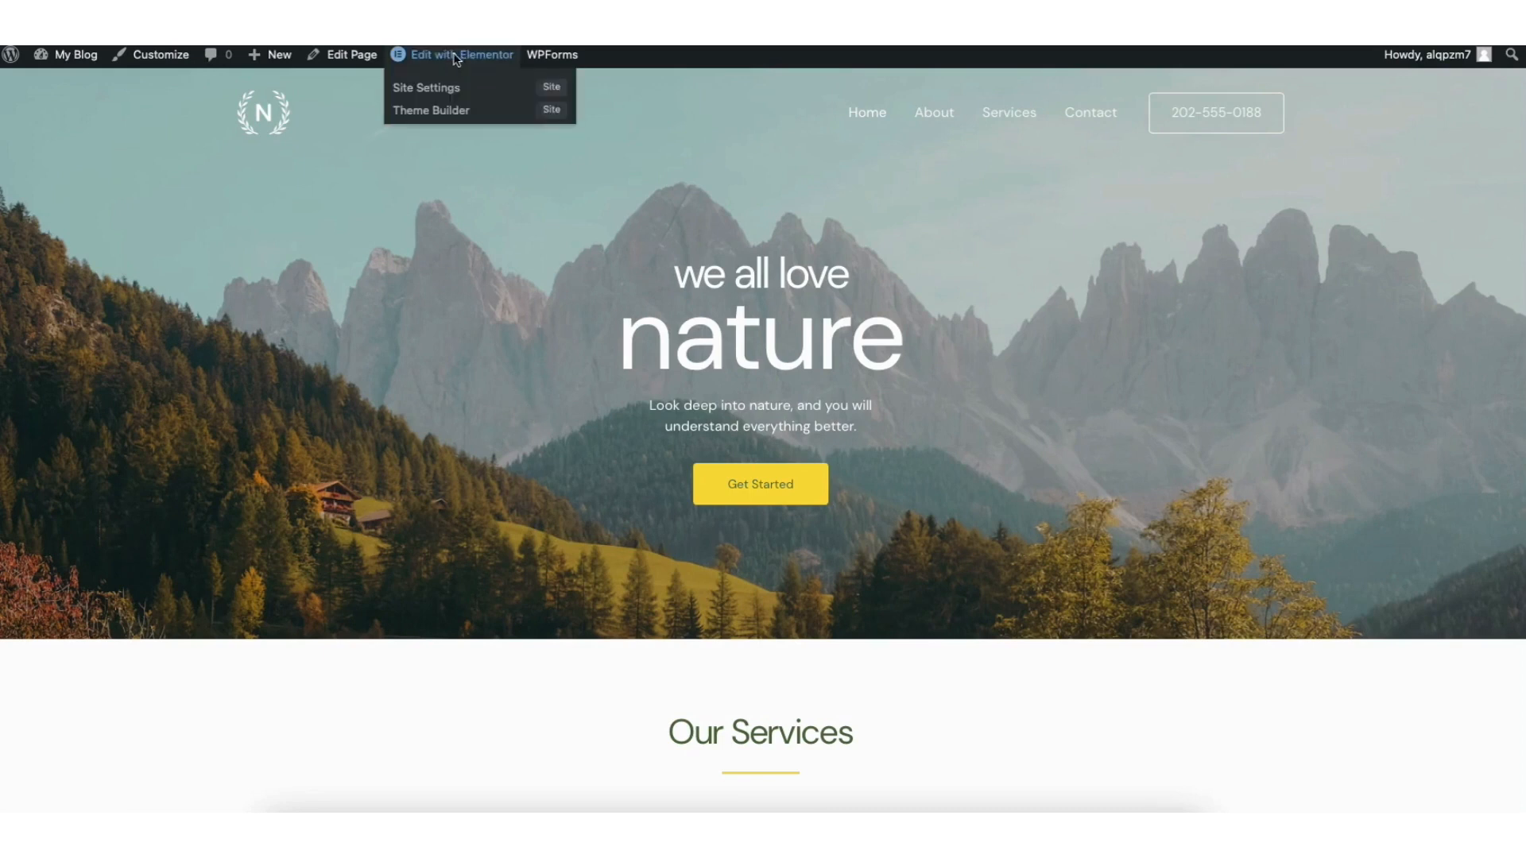
{"action": "left_click", "coordinate": [456, 56]}
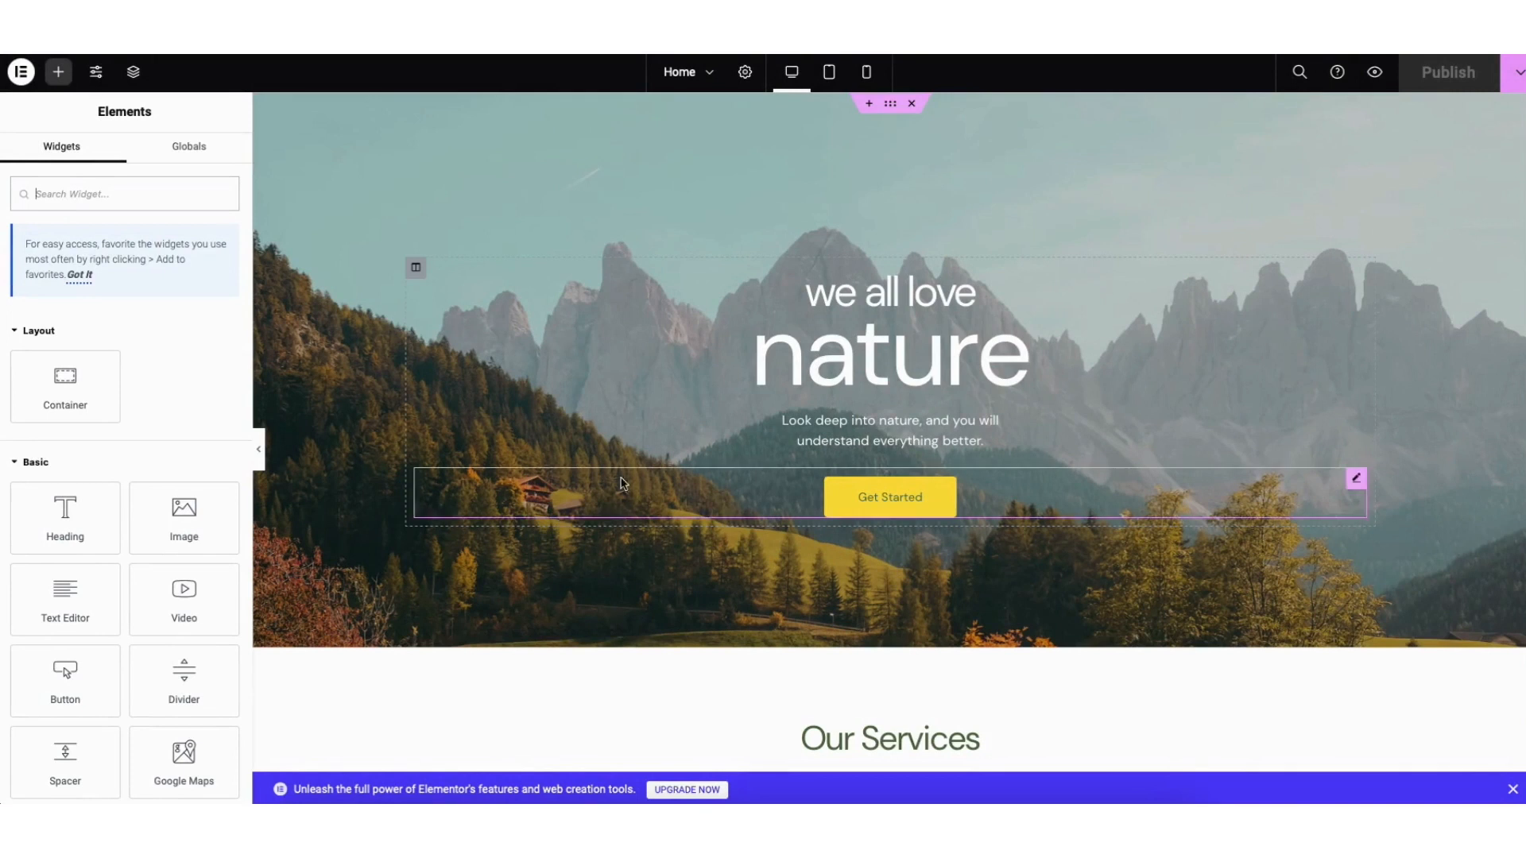
Change the hero heading lines "we all love" and "nature" to "my" and "demo website"
{"action": "left_click", "coordinate": [801, 368]}
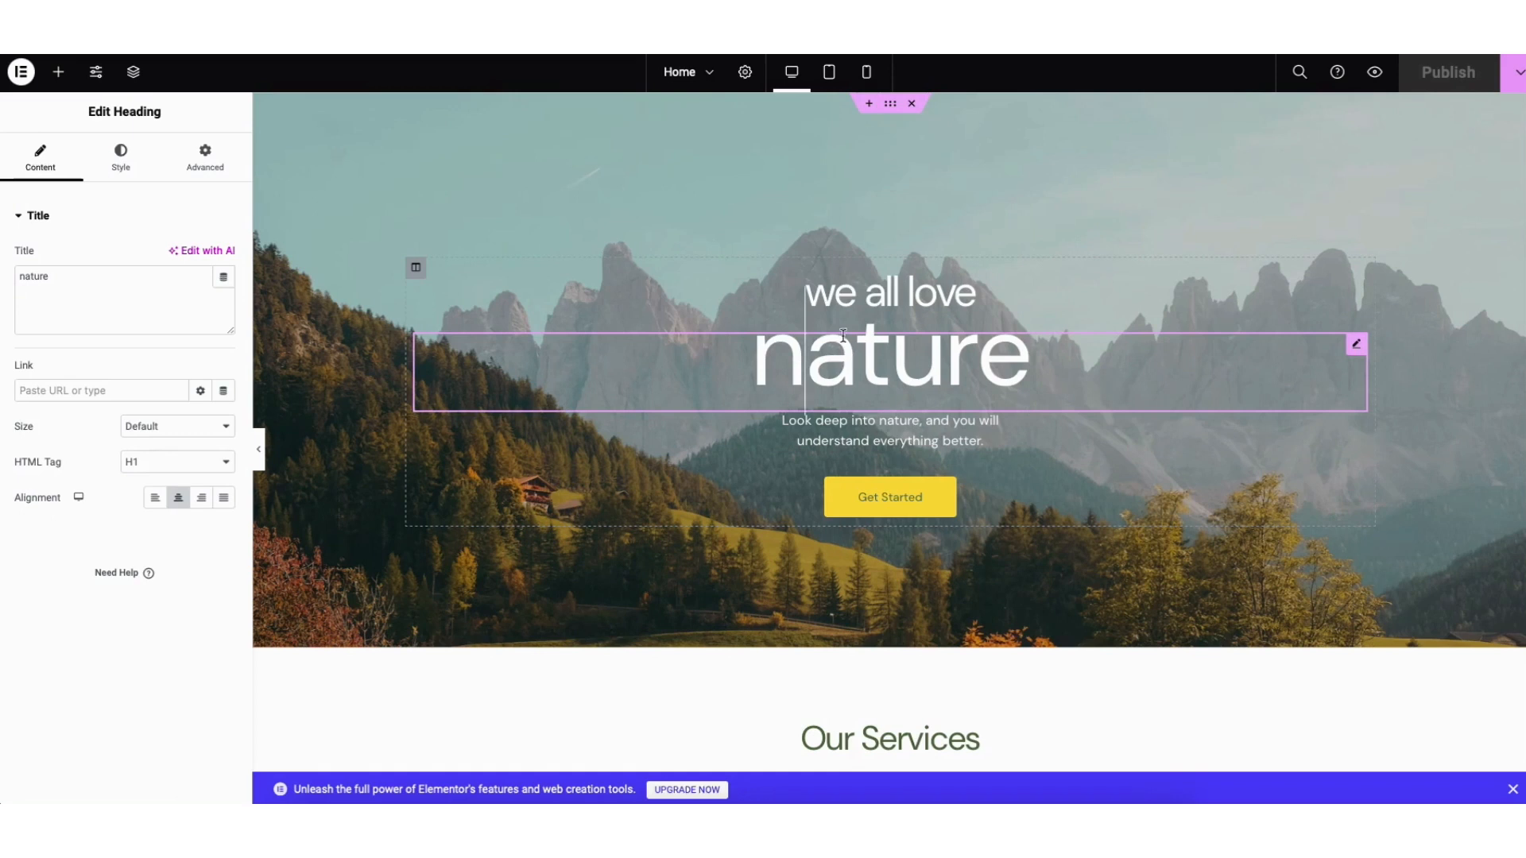
{"action": "left_click", "coordinate": [827, 280]}
{"action": "left_click_drag", "start_coordinate": [805, 283], "coordinate": [1003, 274]}
{"action": "type", "text": "my"}
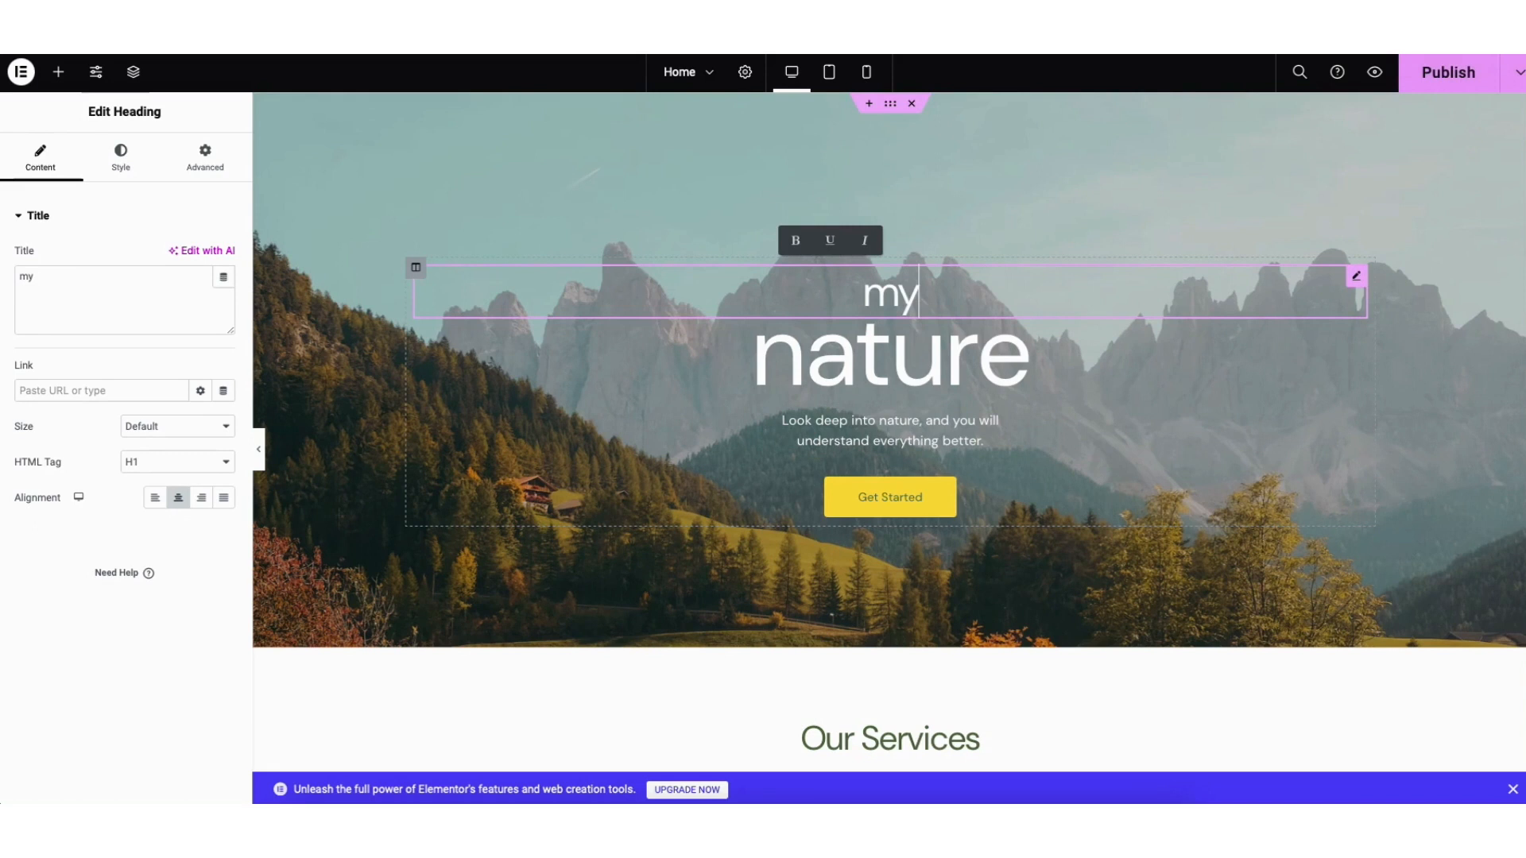
{"action": "double_click", "coordinate": [890, 358]}
{"action": "type", "text": "demo website"}
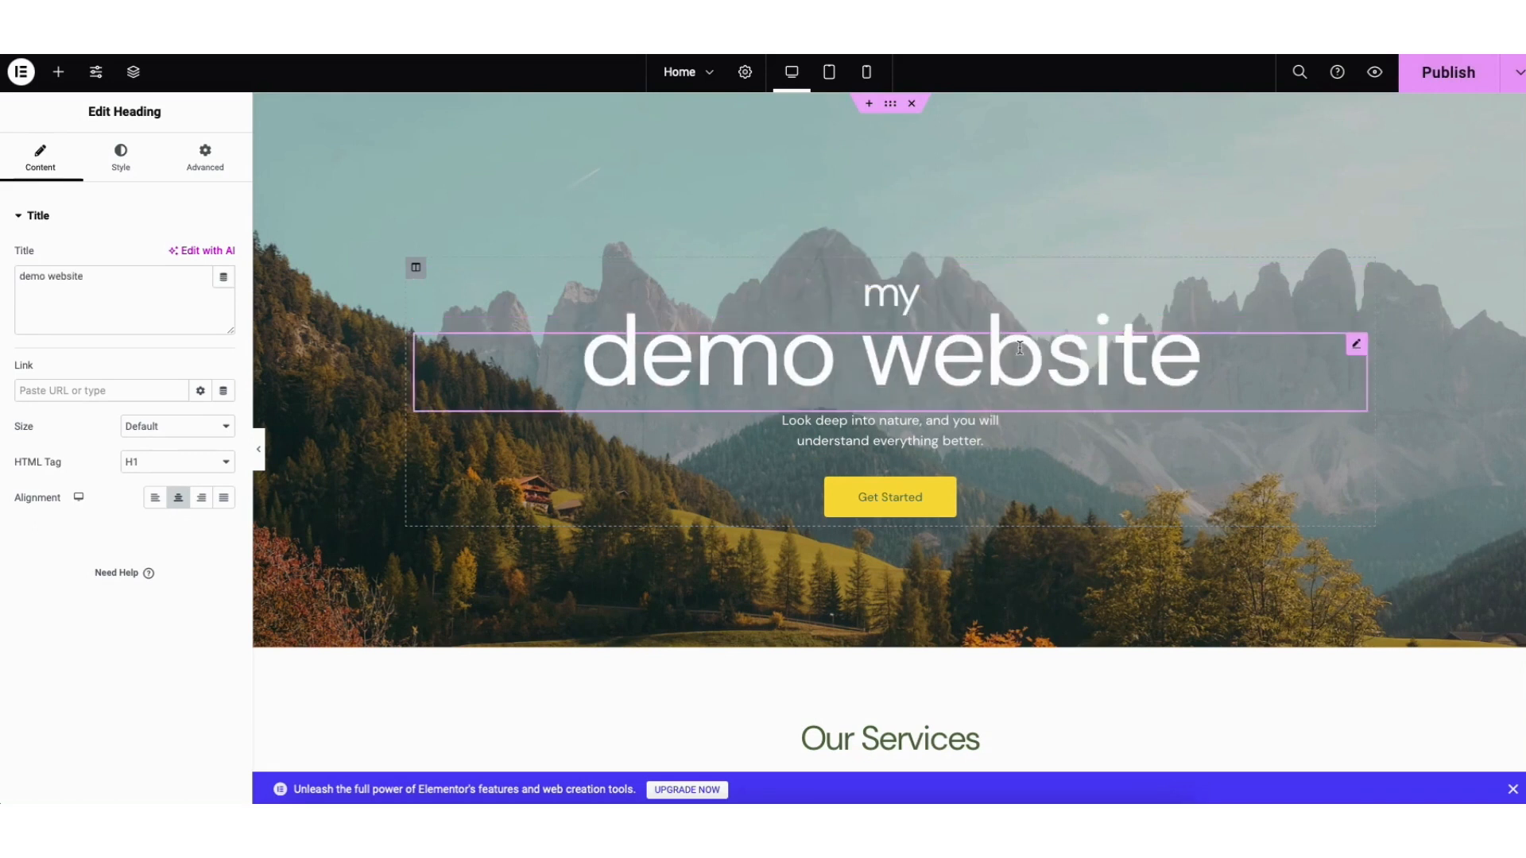
Open the hero section's background style settings and view the Media Library images available for its background, leaving the image as is
{"action": "right_click", "coordinate": [350, 269]}
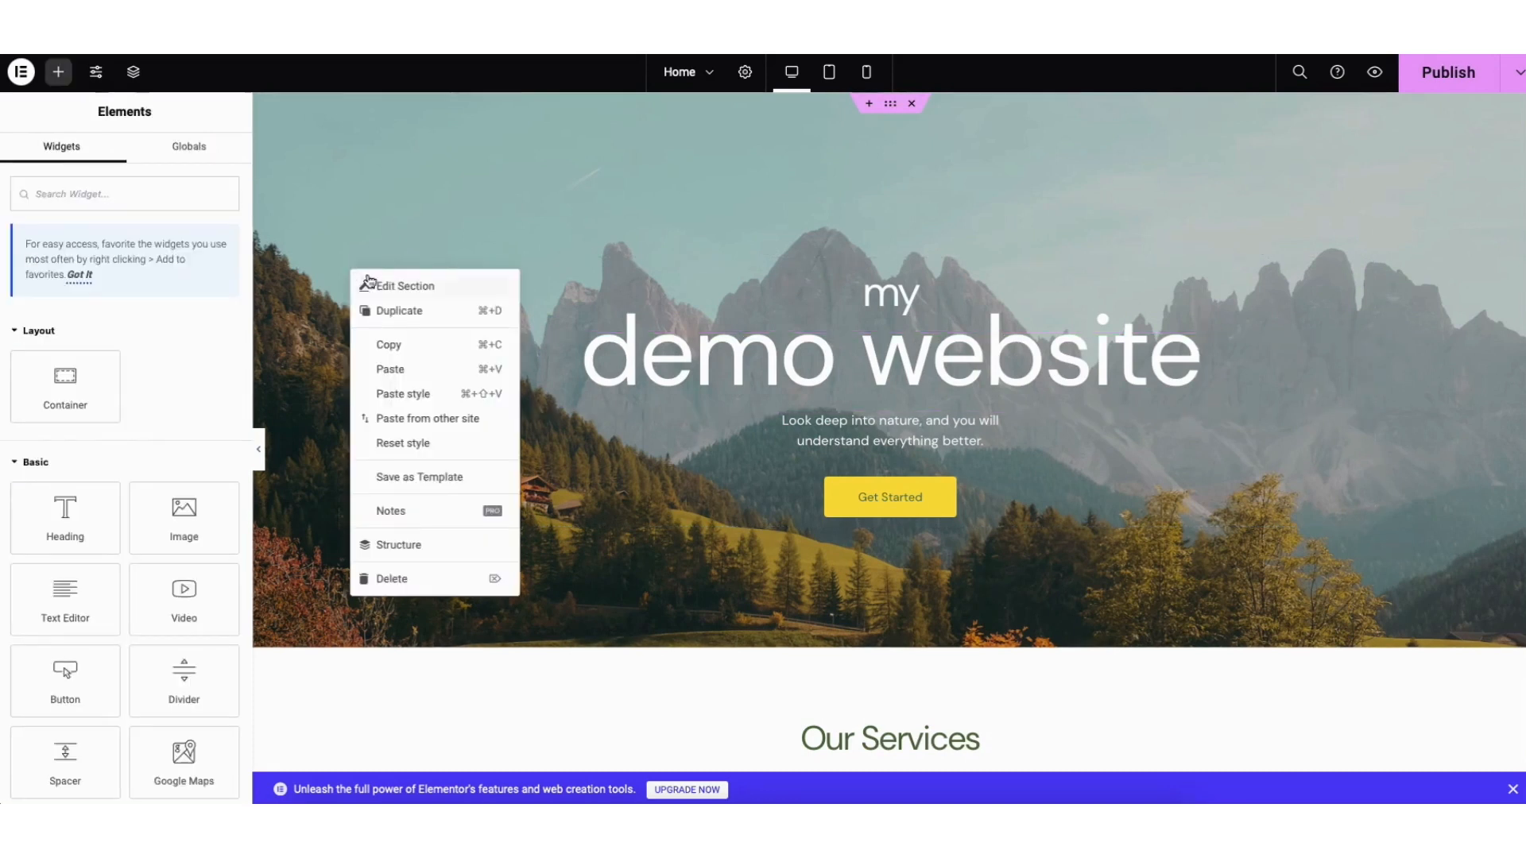
{"action": "left_click", "coordinate": [408, 288]}
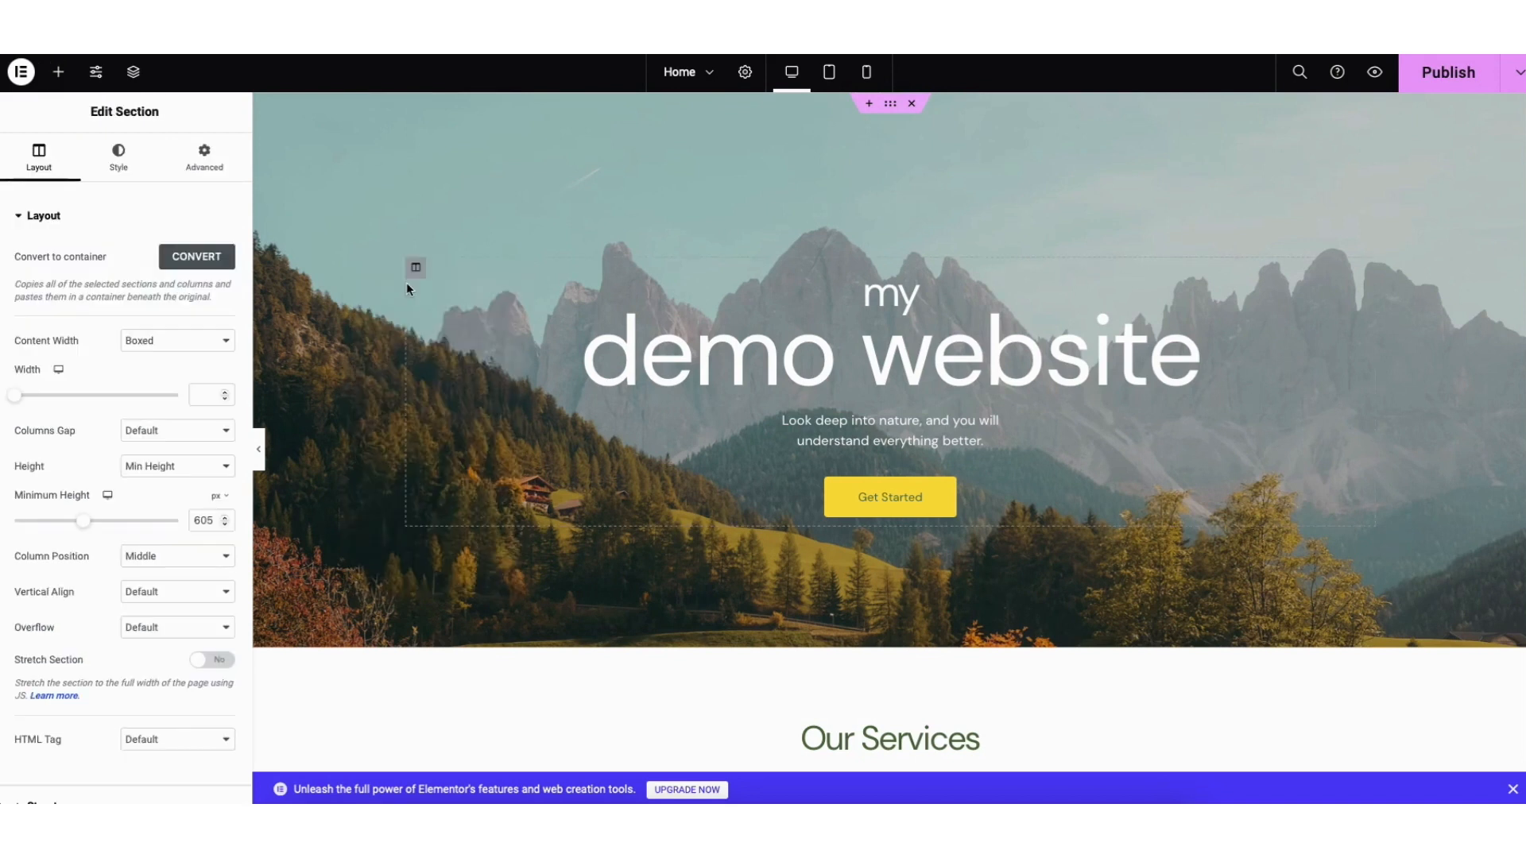
{"action": "left_click", "coordinate": [118, 159]}
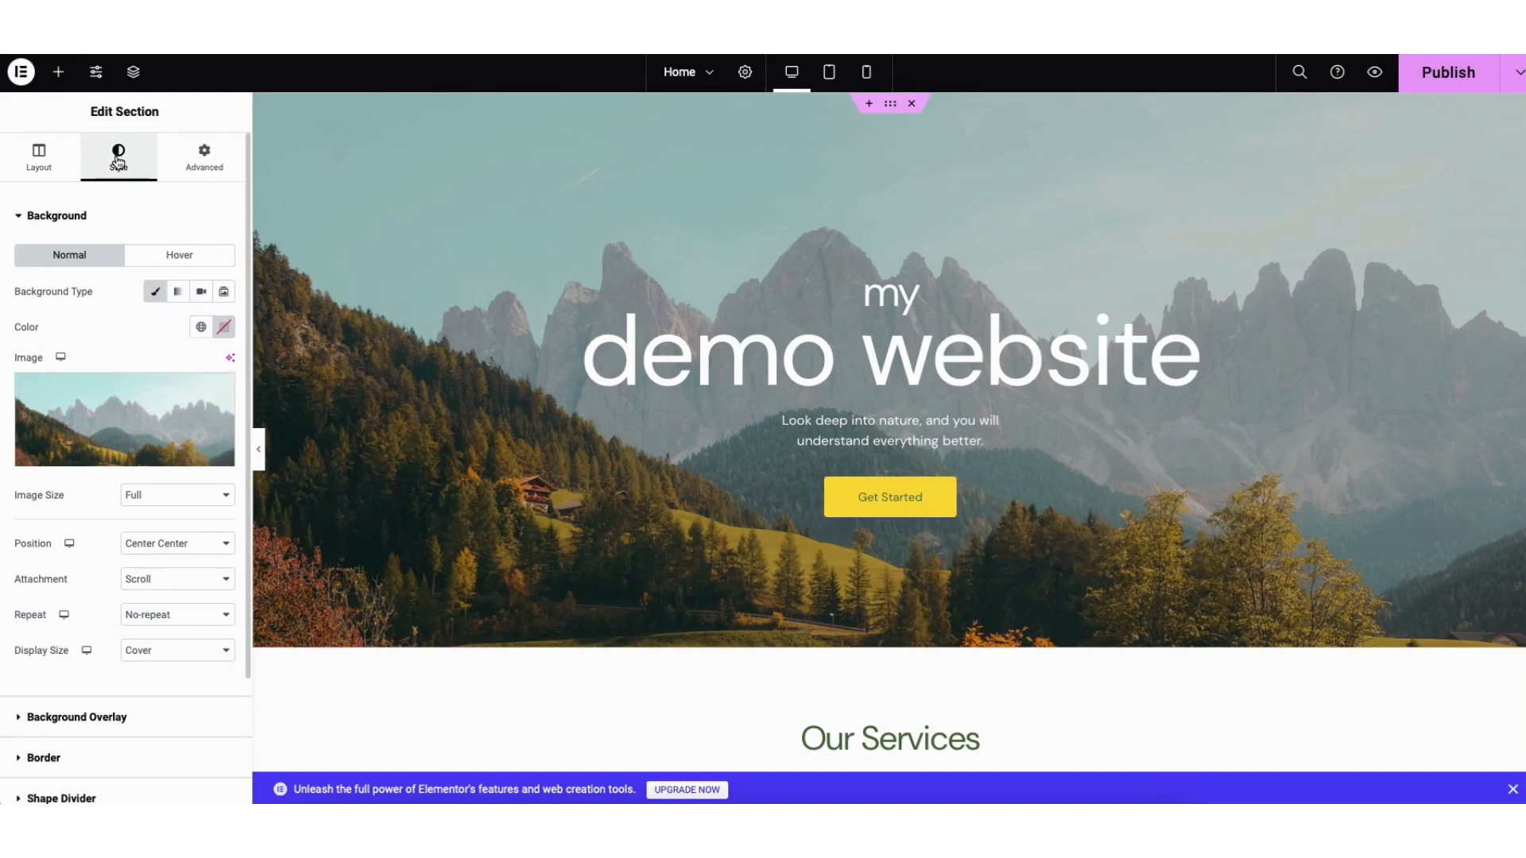
{"action": "mouse_move", "coordinate": [131, 426]}
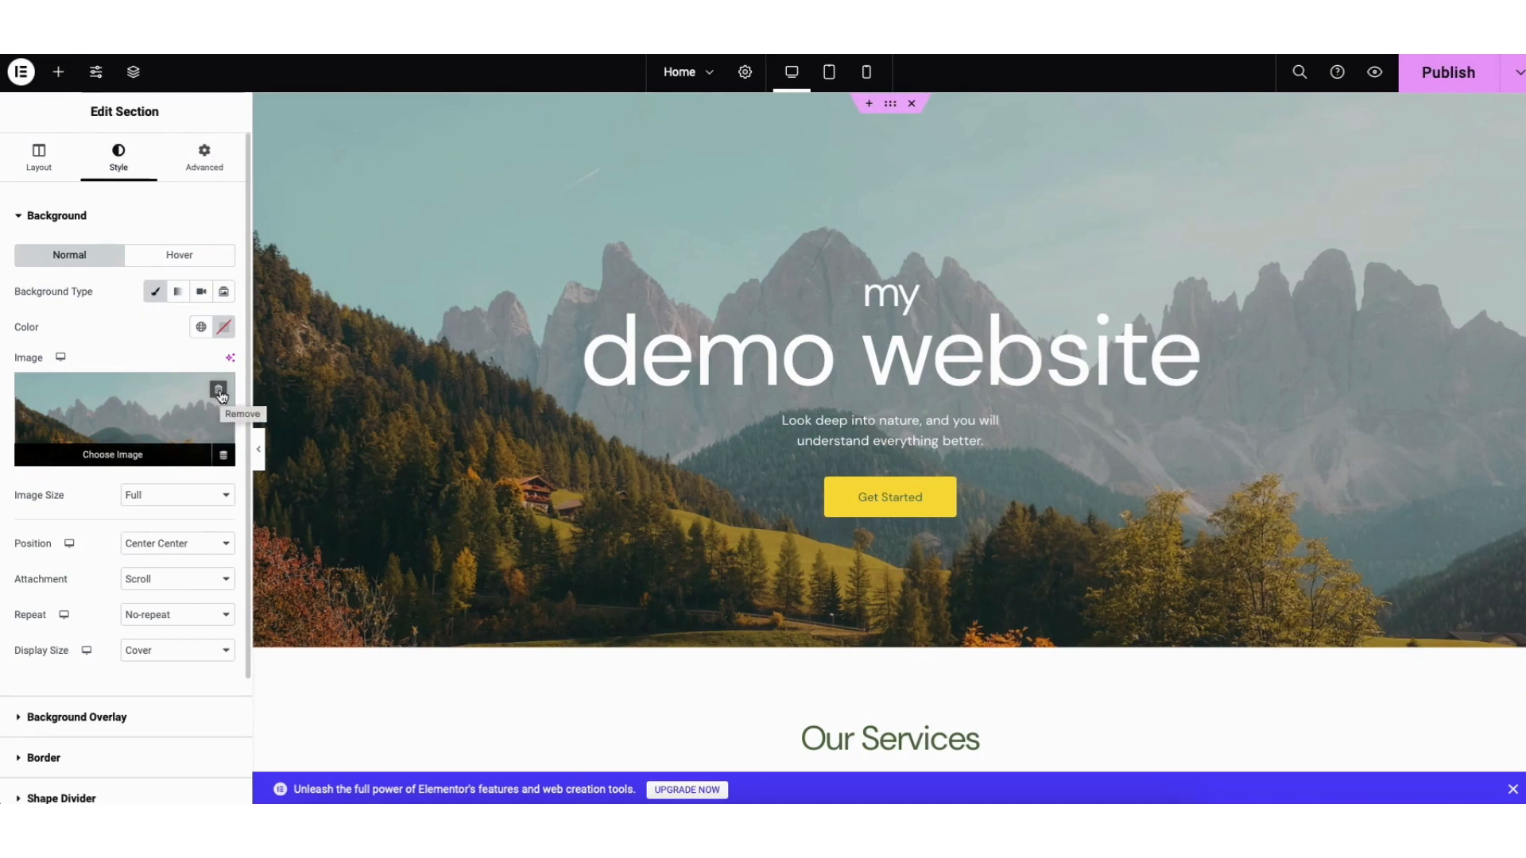
{"action": "left_click", "coordinate": [125, 452]}
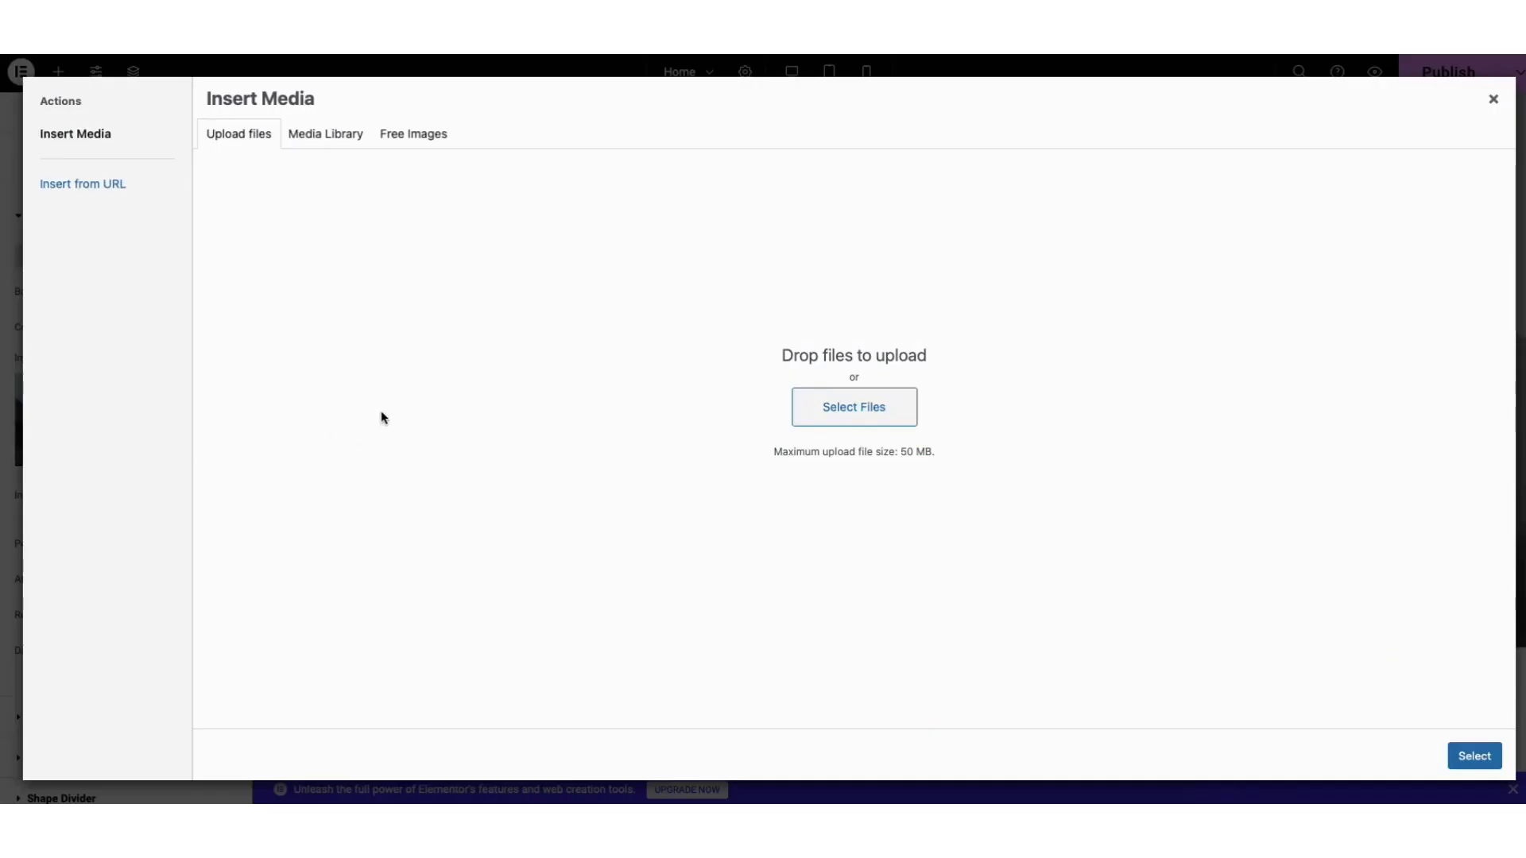
{"action": "left_click", "coordinate": [325, 139]}
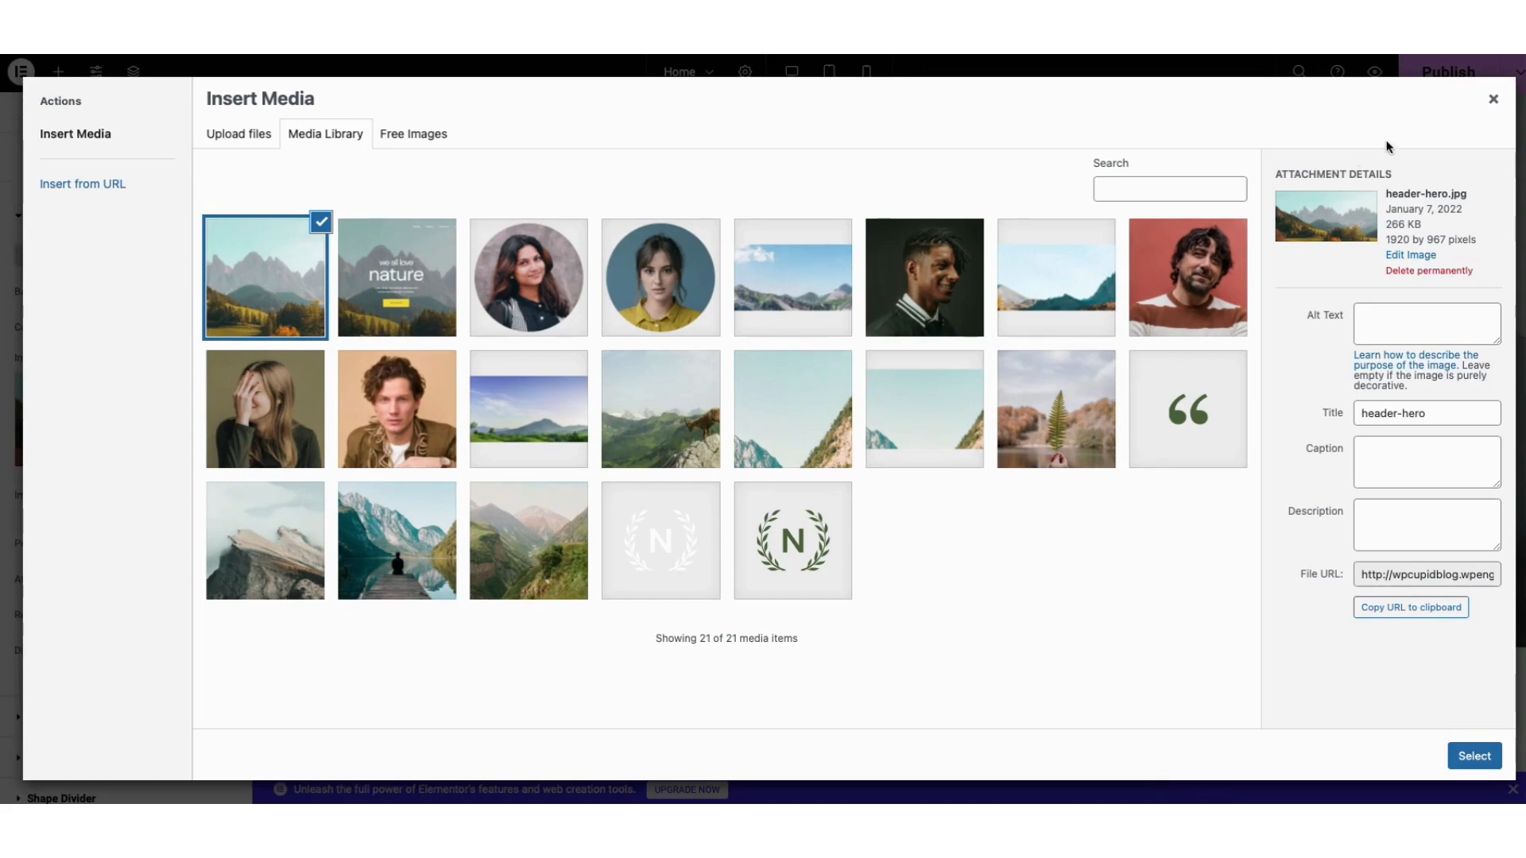
{"action": "left_click", "coordinate": [1494, 99]}
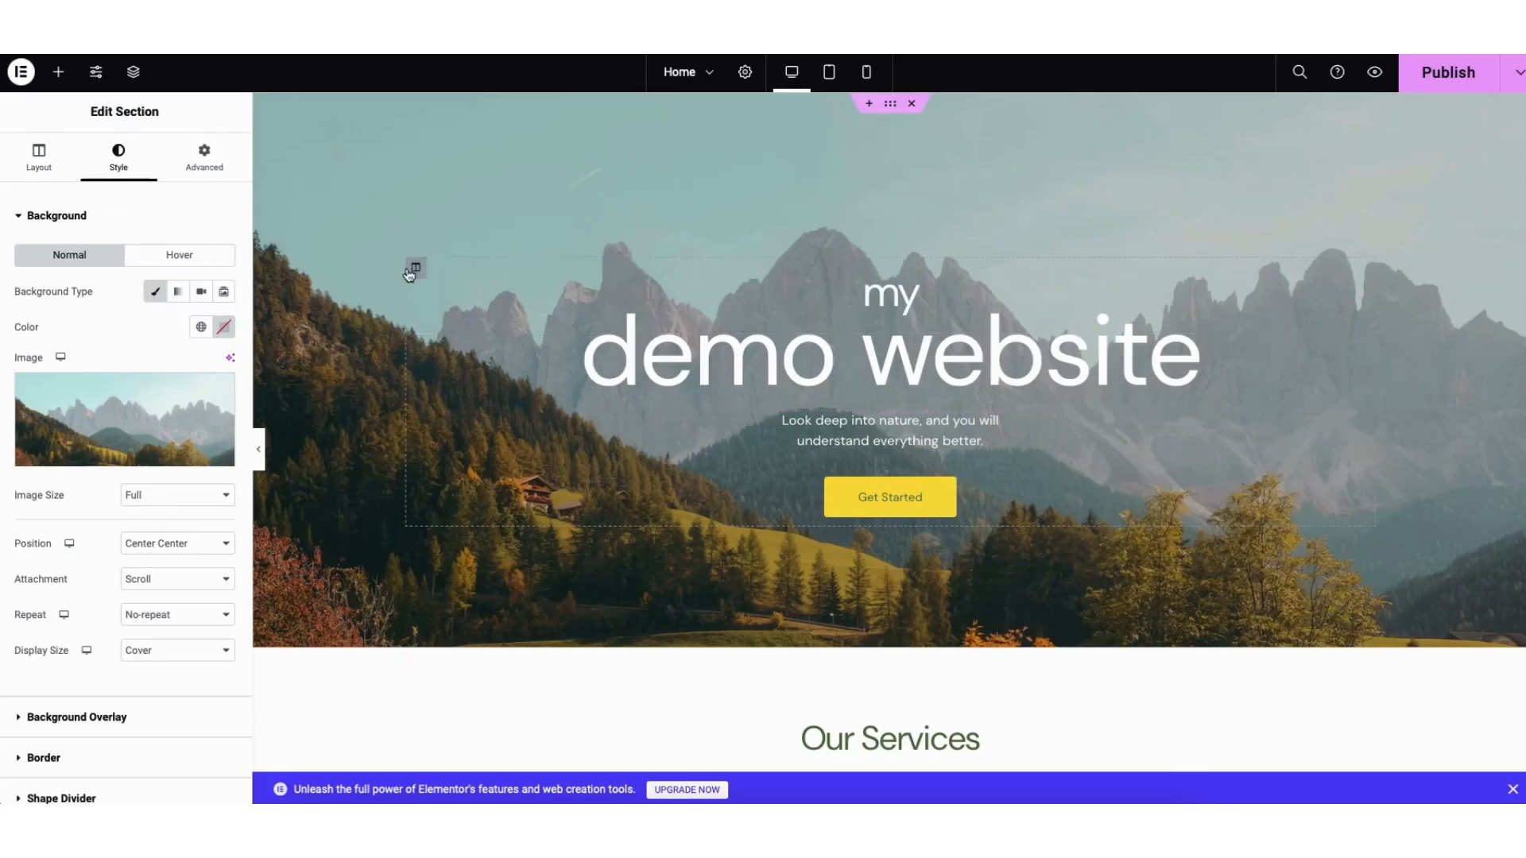
Add a Heading widget below the Graphic Design description in the Our Services section
{"action": "left_click", "coordinate": [60, 74]}
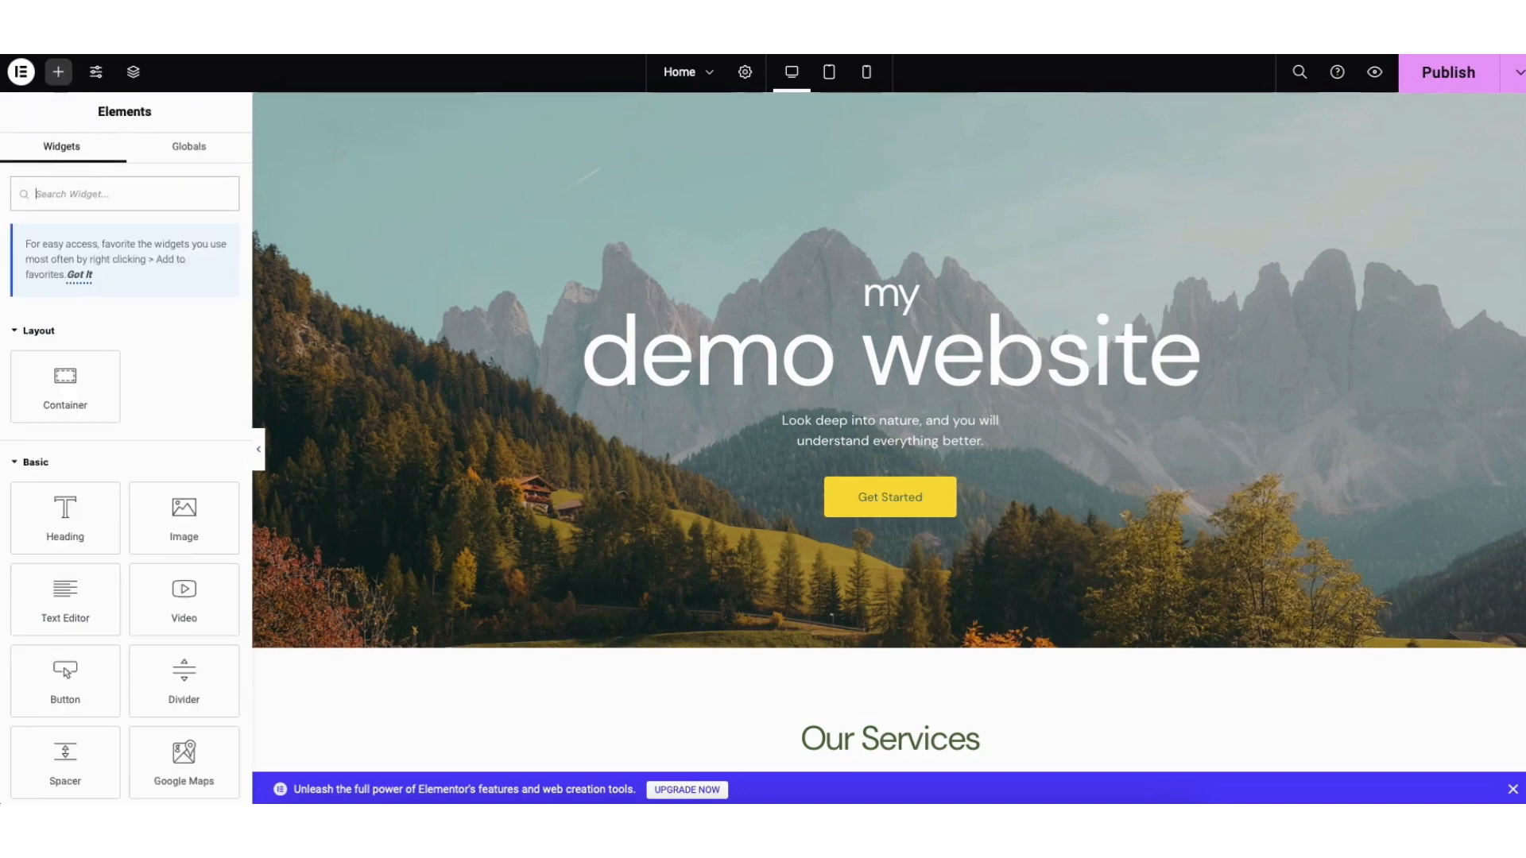
{"action": "scroll", "coordinate": [887, 433], "scroll_direction": "down", "scroll_amount": 8}
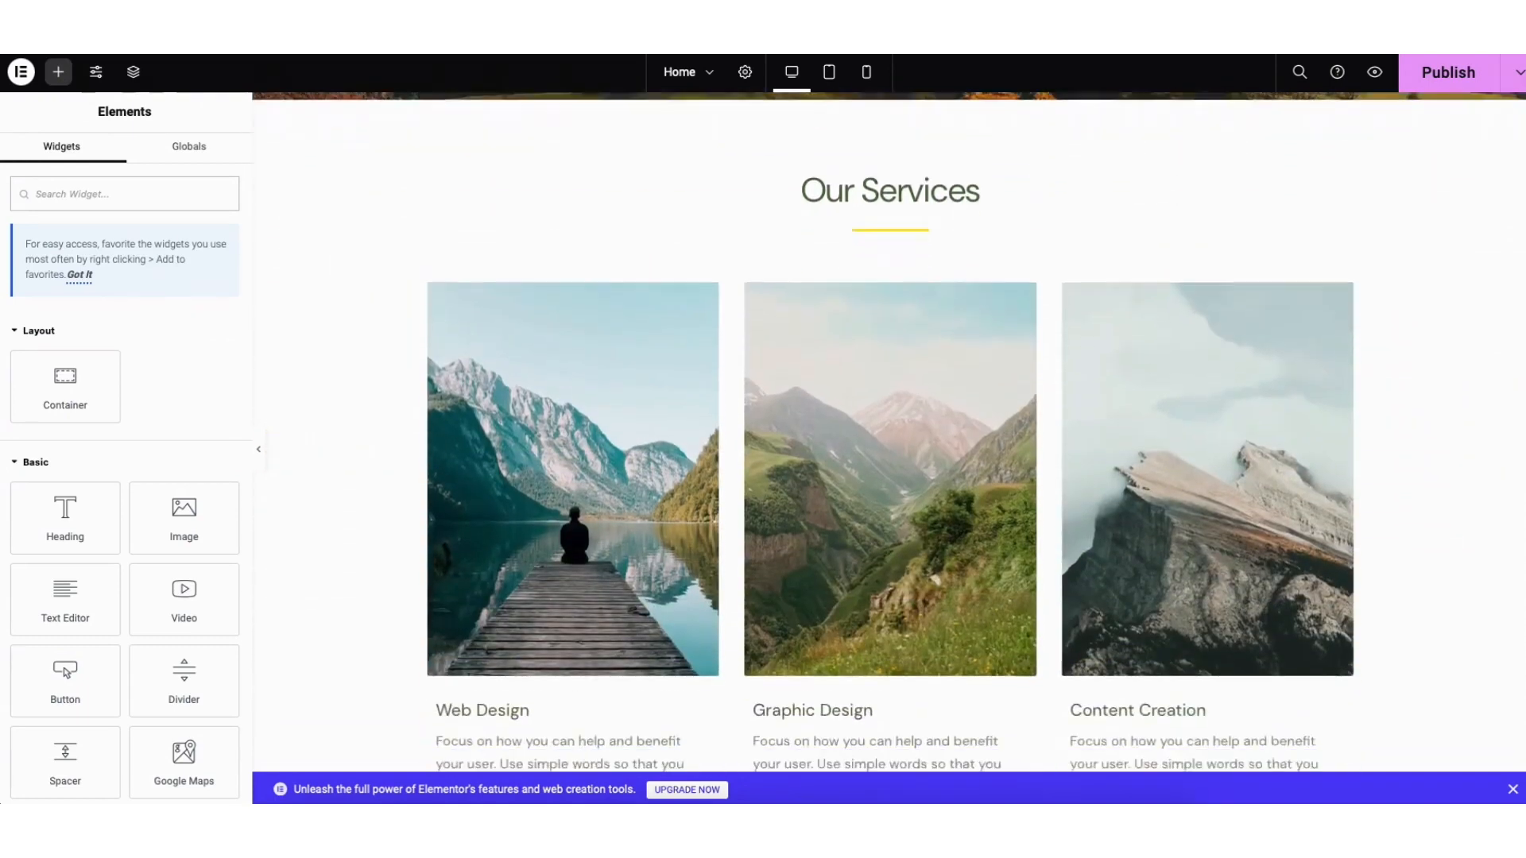
{"action": "scroll", "coordinate": [888, 433], "scroll_direction": "down", "scroll_amount": 1}
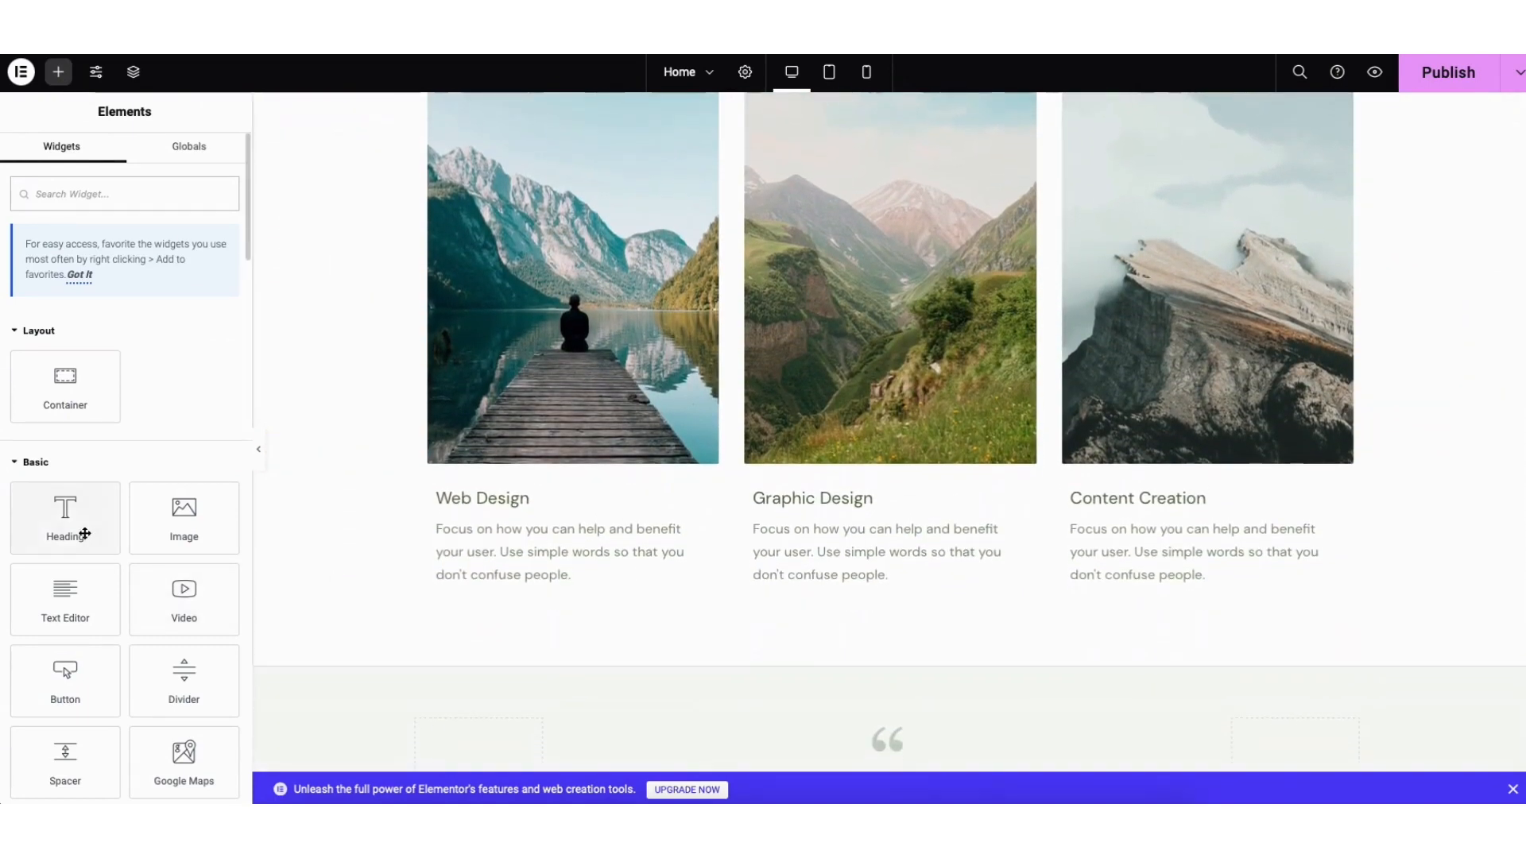
{"action": "left_click_drag", "start_coordinate": [83, 528], "coordinate": [852, 580]}
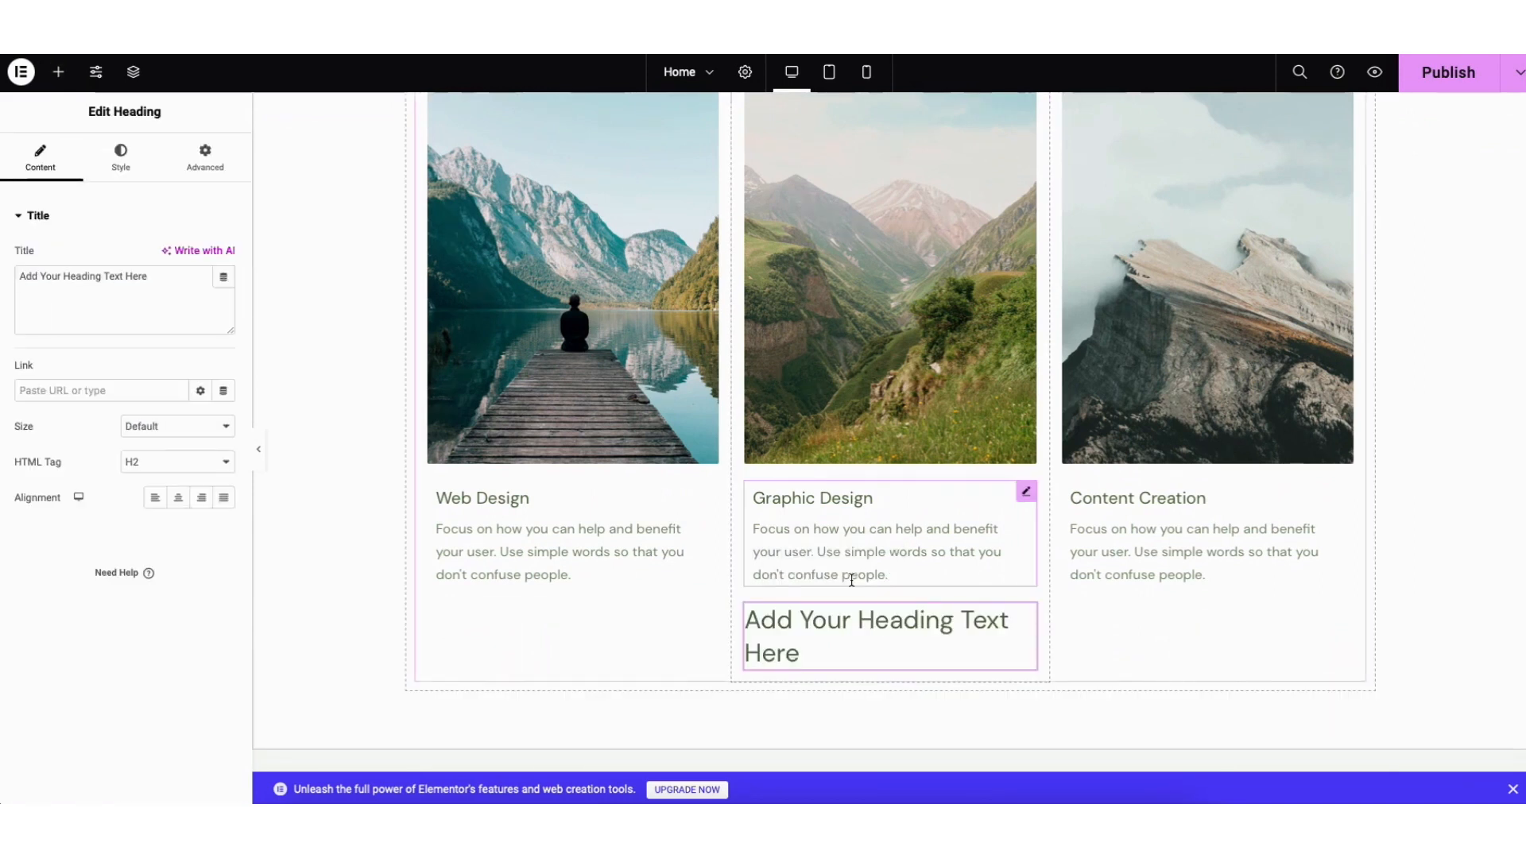
Try moving the Web Design image box into the Graphic Design column and return it to its own column
{"action": "right_click", "coordinate": [503, 559]}
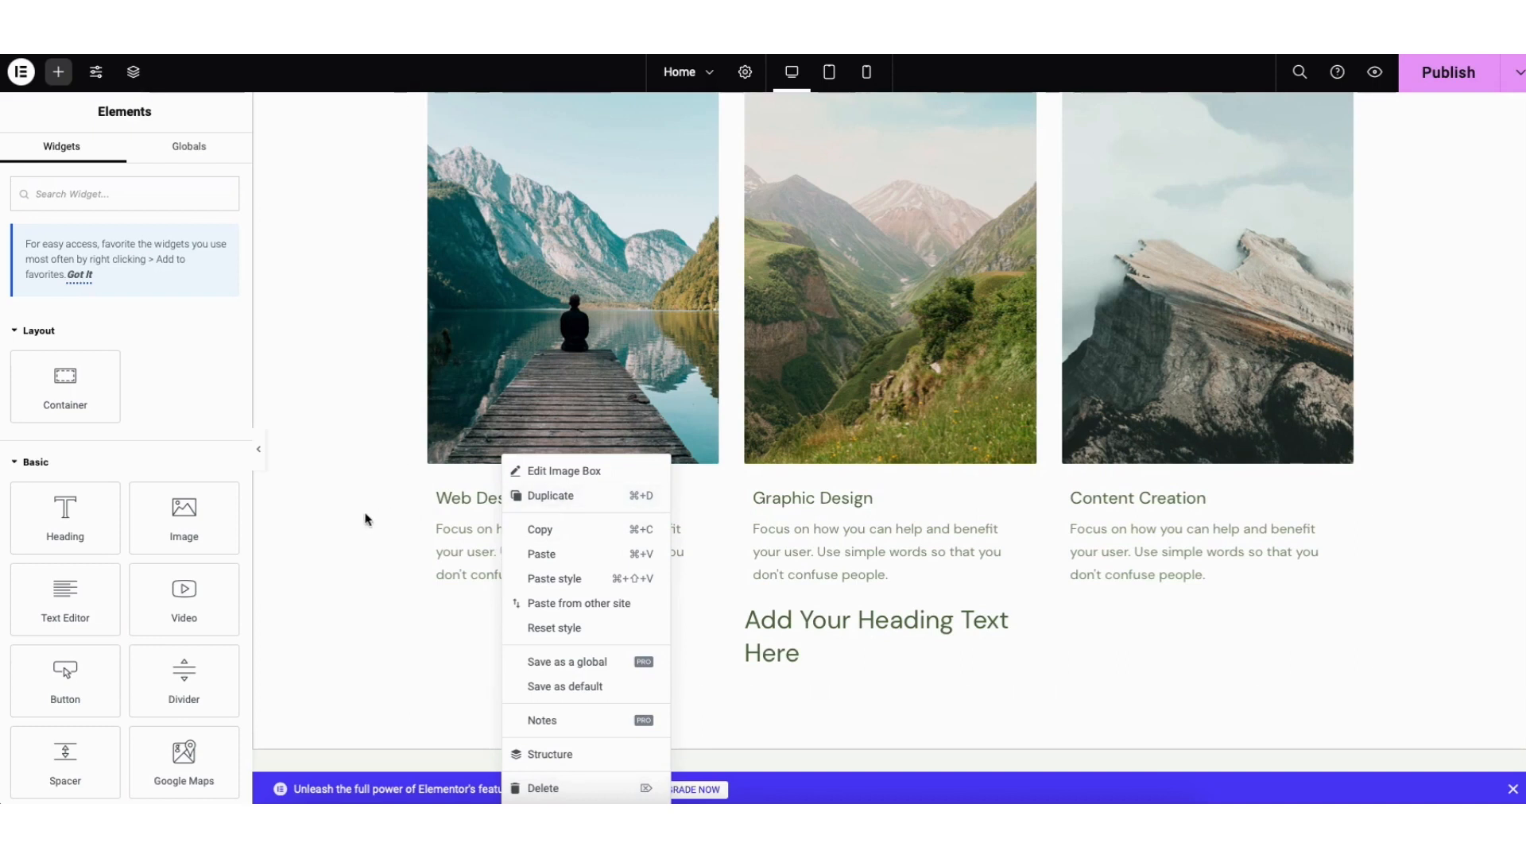
{"action": "left_click", "coordinate": [446, 525]}
{"action": "left_click_drag", "start_coordinate": [531, 491], "coordinate": [829, 567]}
{"action": "left_click_drag", "start_coordinate": [827, 620], "coordinate": [523, 492]}
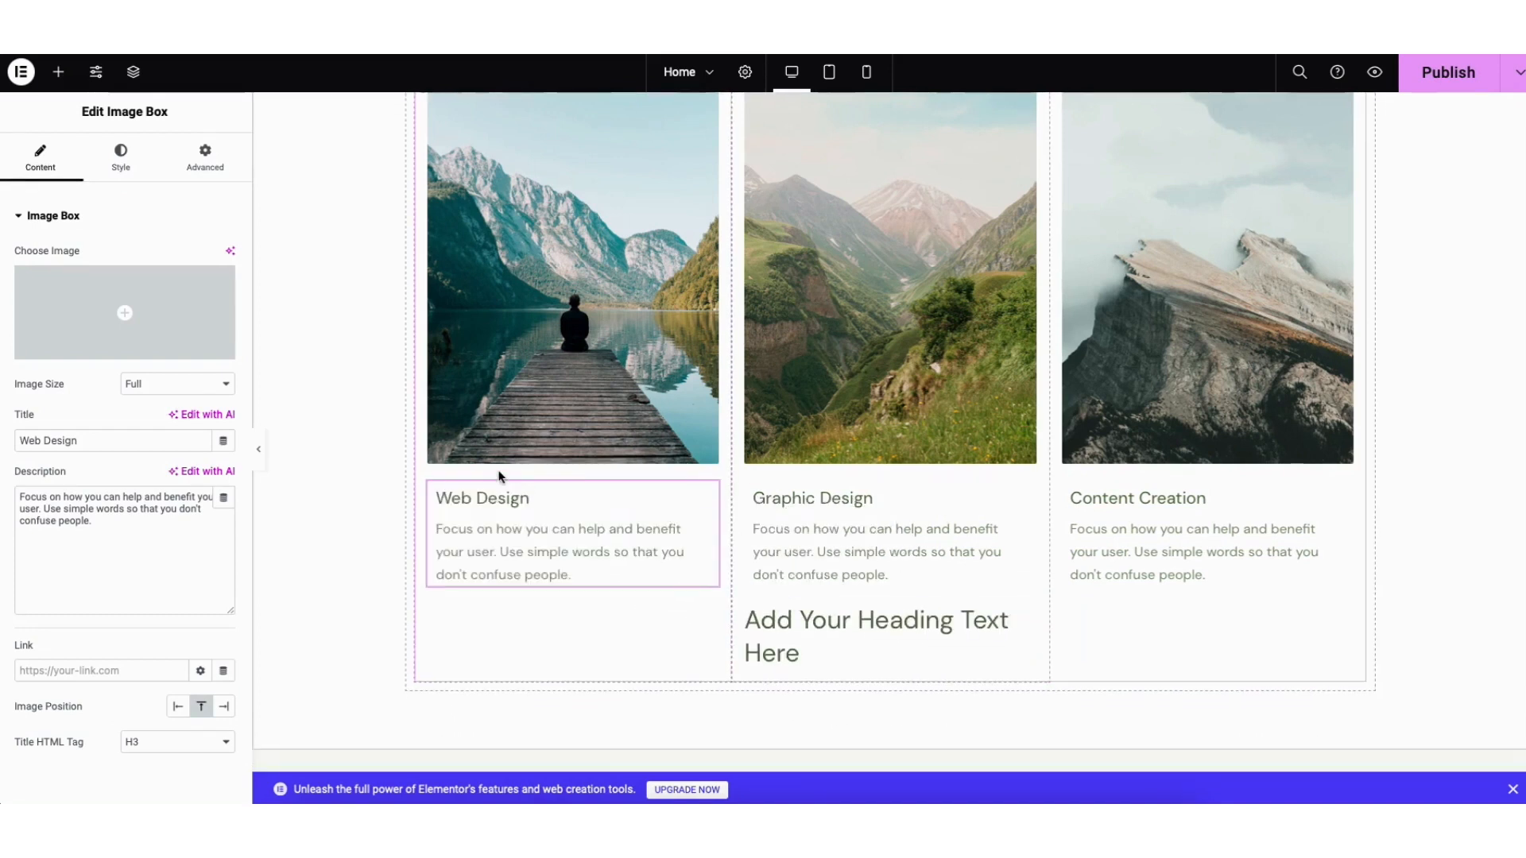
Add a Text Editor widget below the three service columns
{"action": "left_click", "coordinate": [58, 72]}
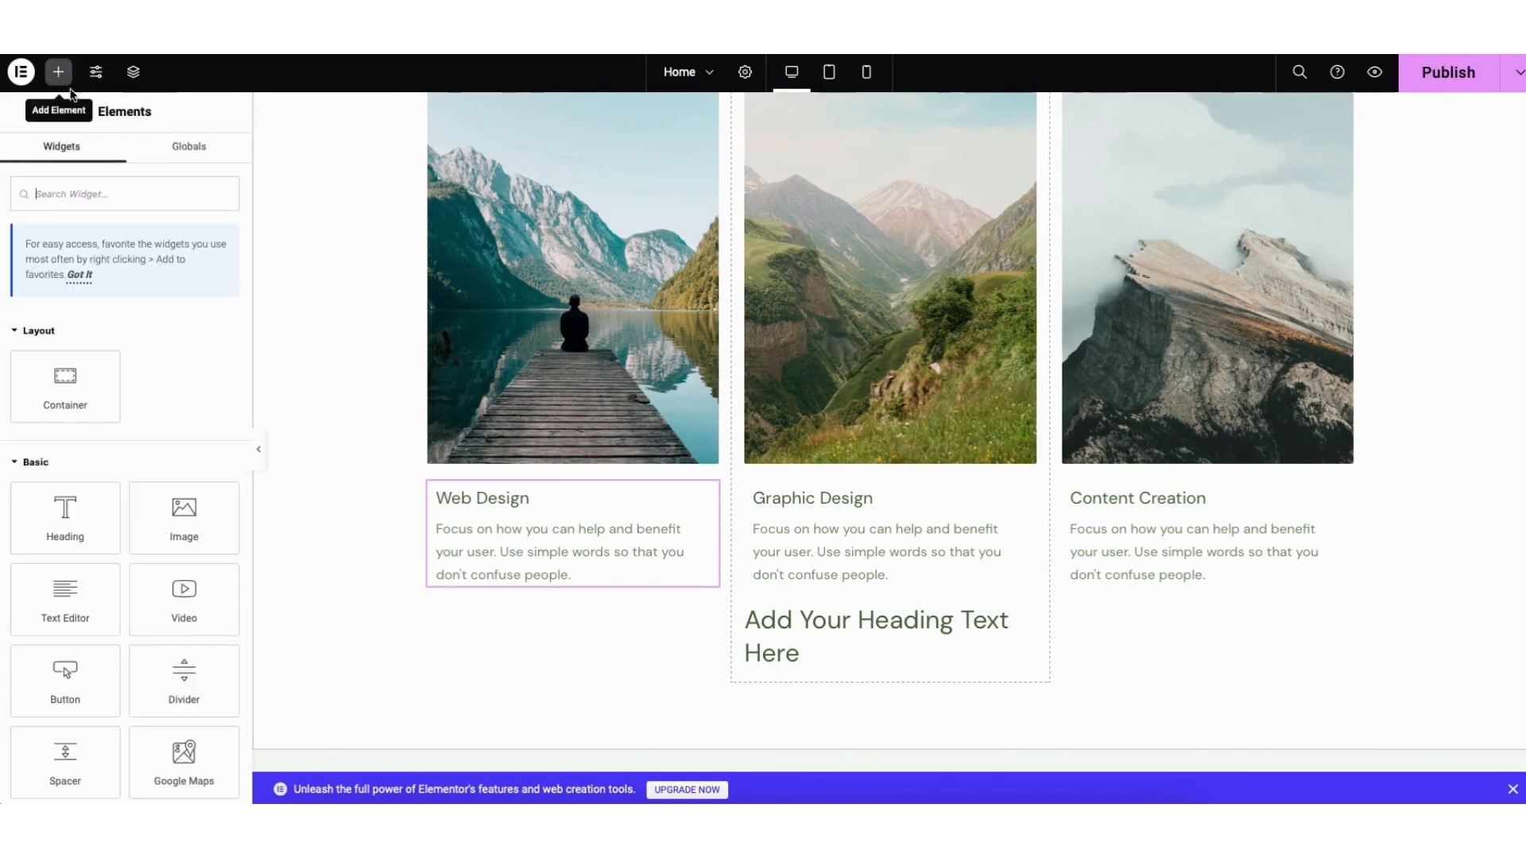
{"action": "left_click_drag", "start_coordinate": [65, 589], "coordinate": [579, 597]}
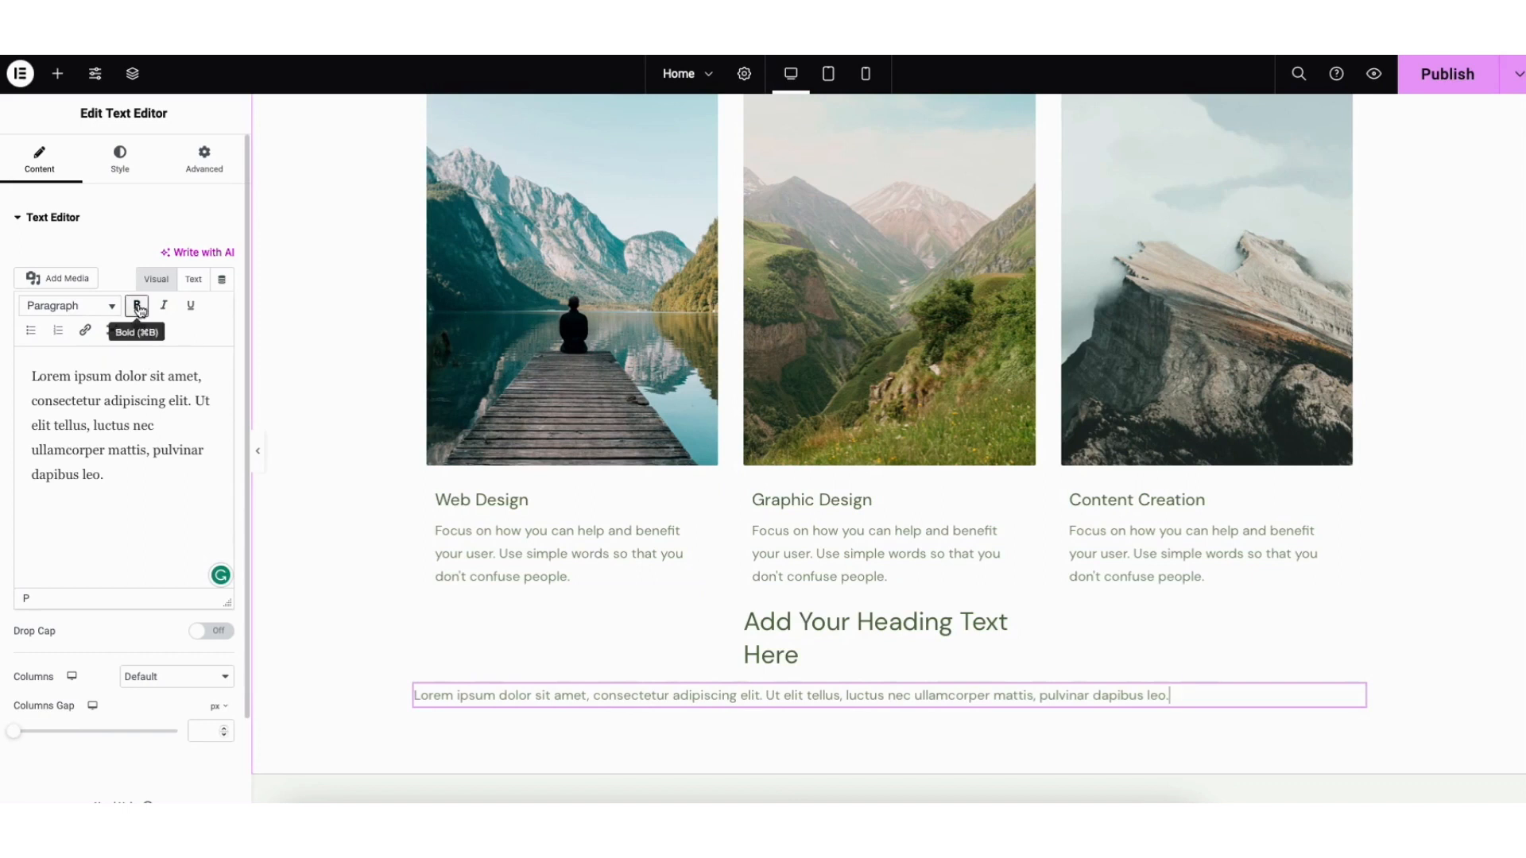
Examine the text widget's link options, extended formatting tools and text color palette without applying any of them
{"action": "left_click", "coordinate": [85, 333]}
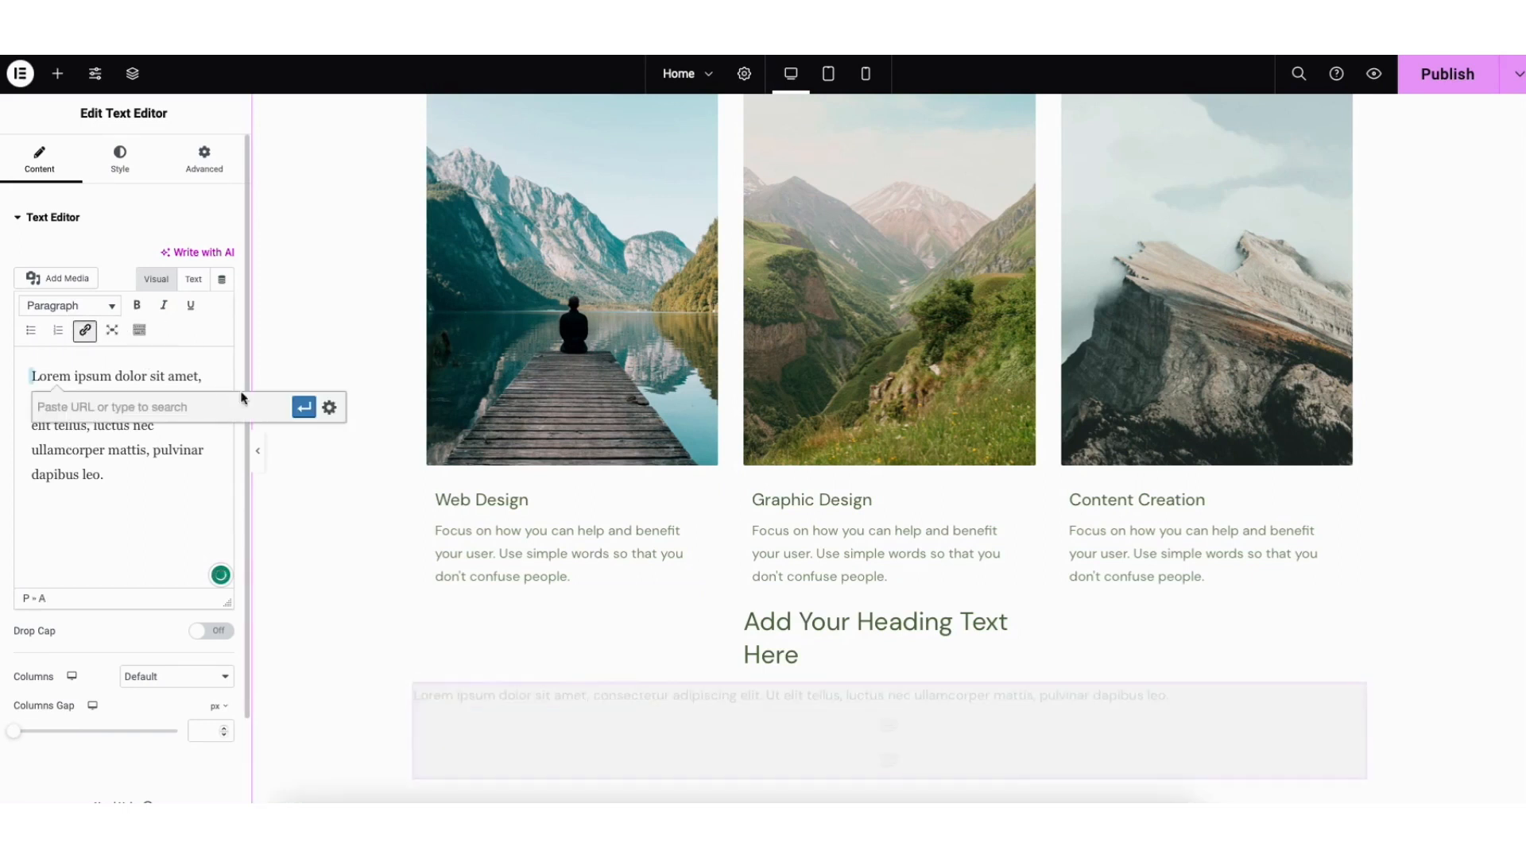
{"action": "left_click", "coordinate": [330, 408]}
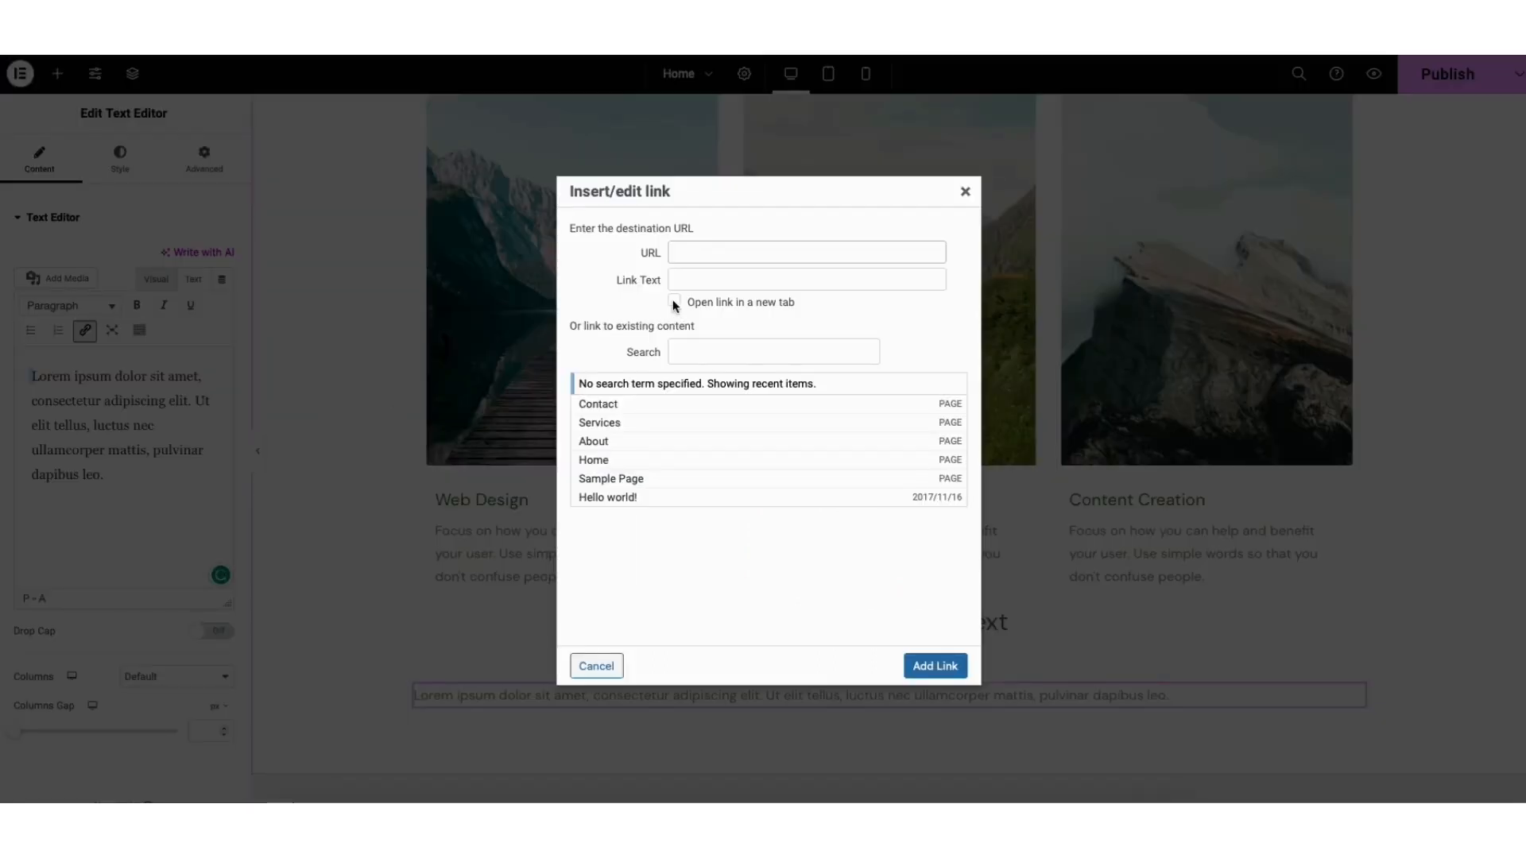
{"action": "left_click", "coordinate": [965, 191]}
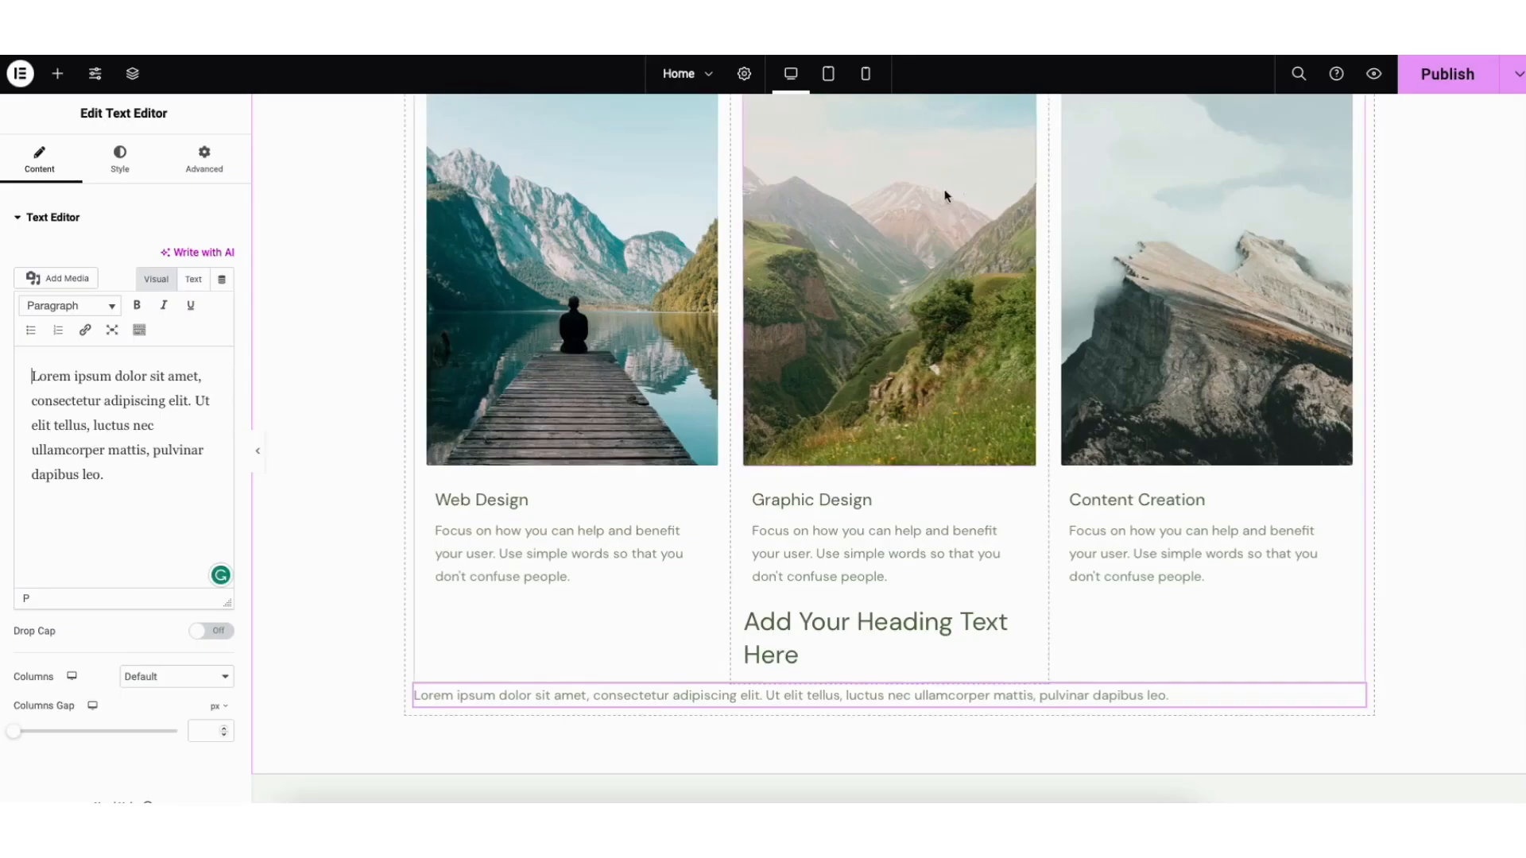
{"action": "left_click", "coordinate": [139, 330]}
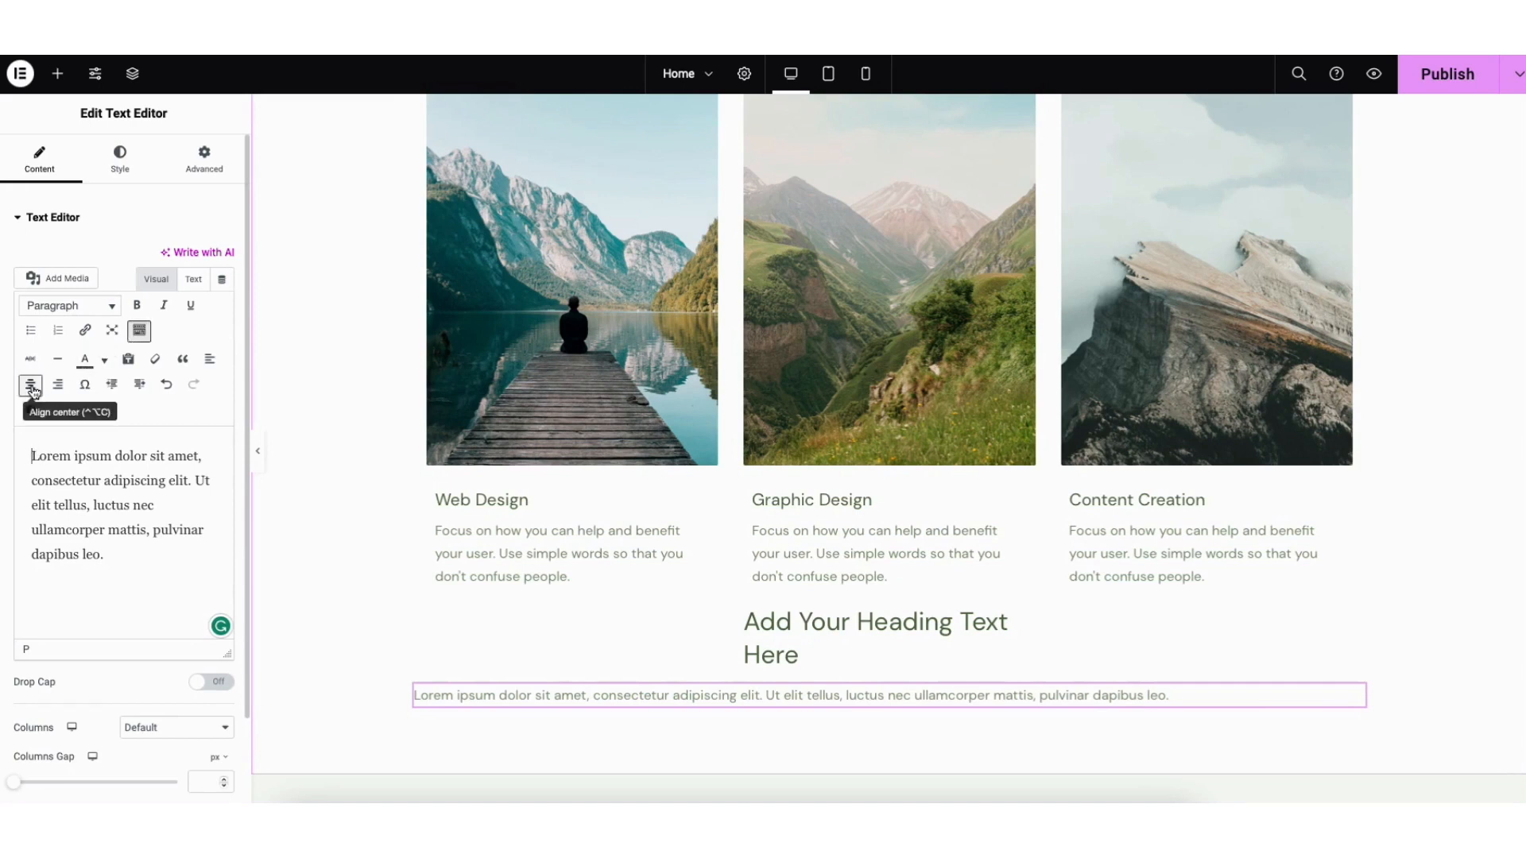
{"action": "left_click", "coordinate": [104, 360]}
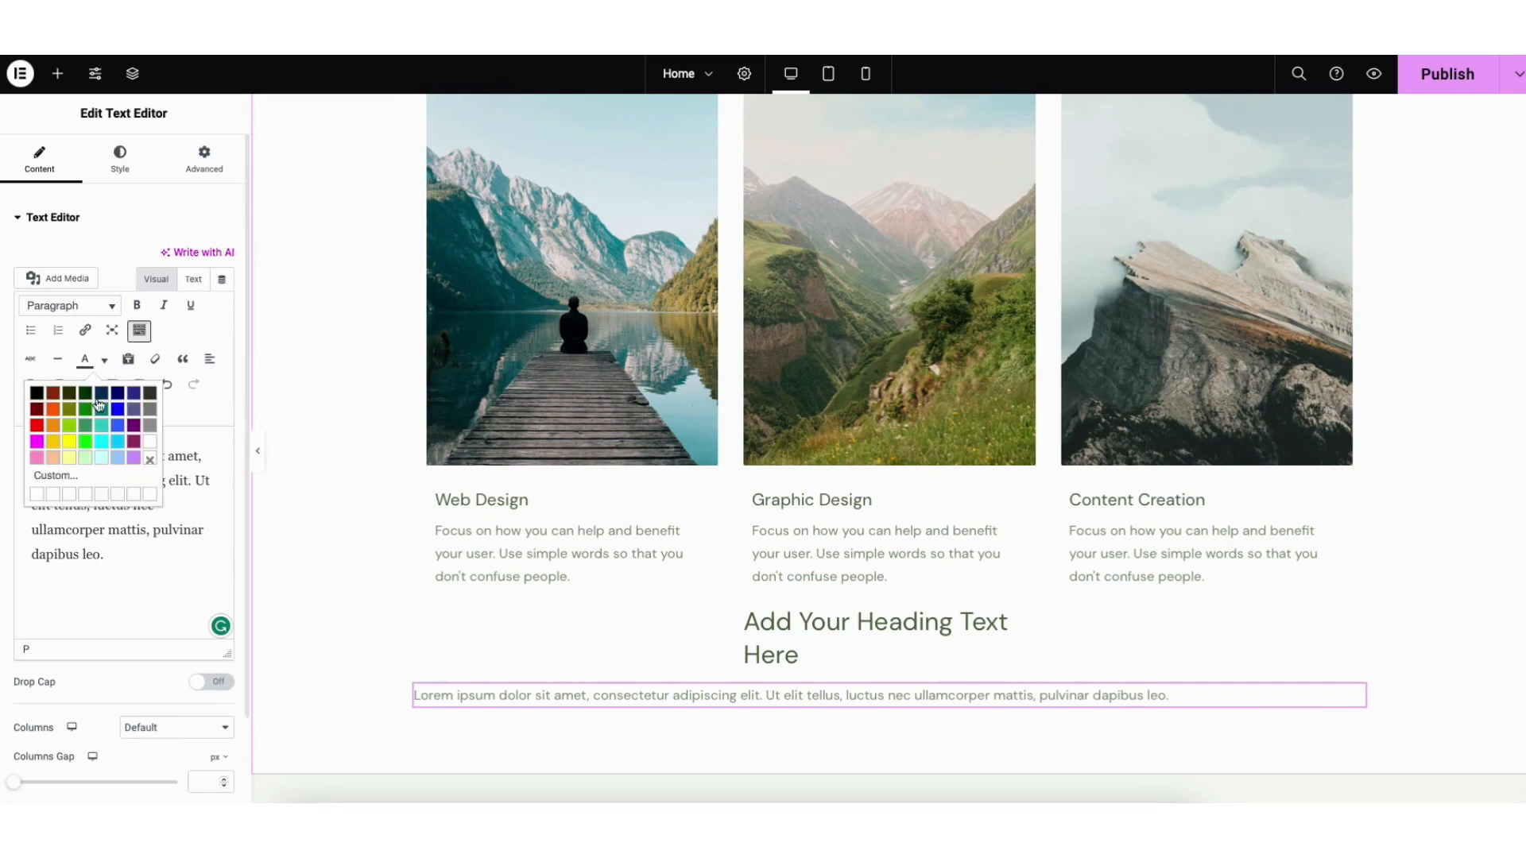
{"action": "left_click", "coordinate": [107, 362]}
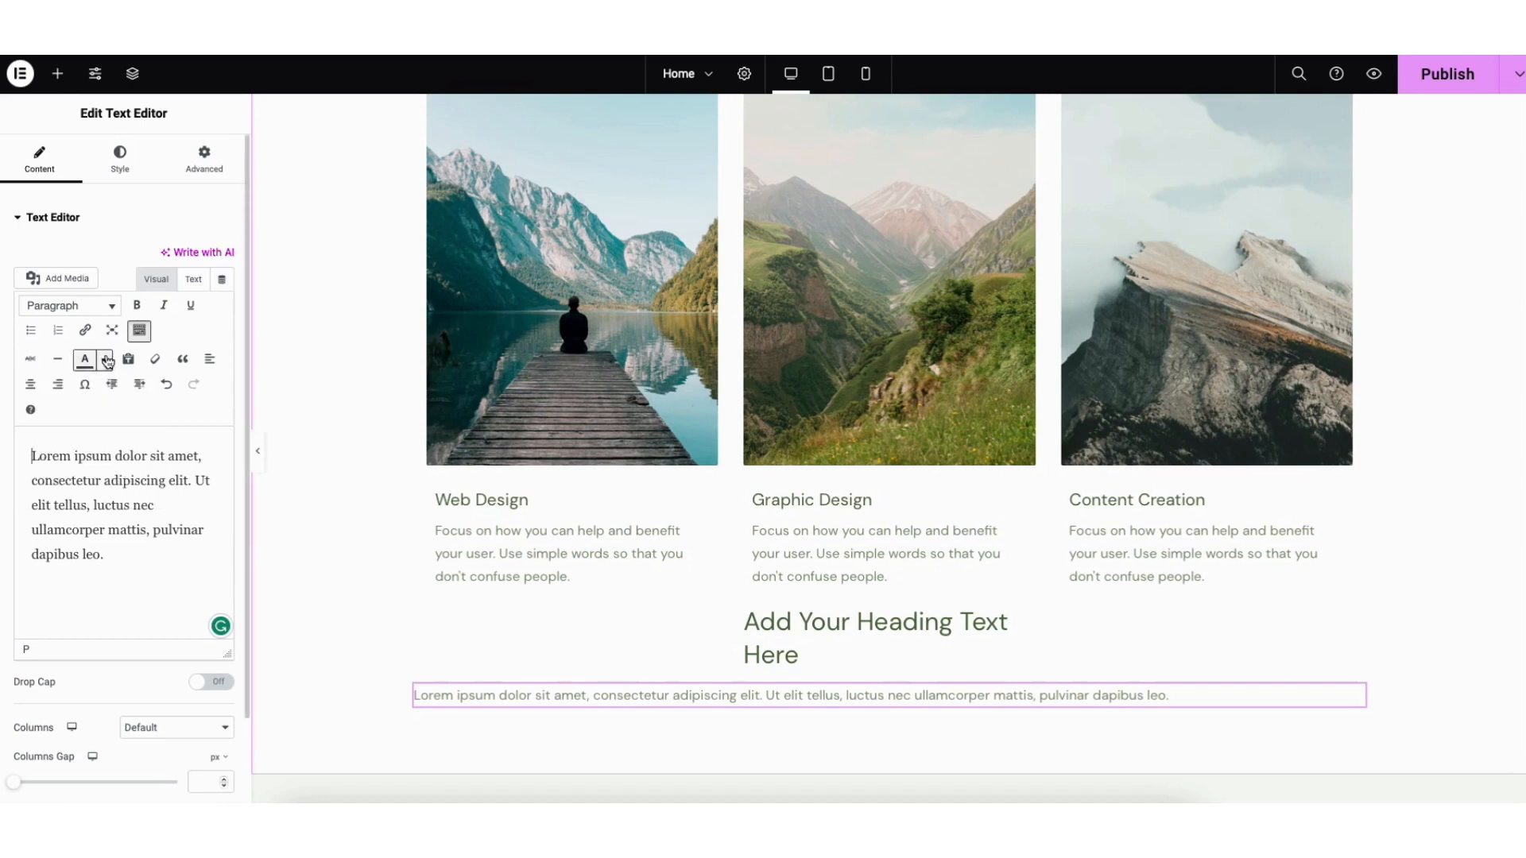
{"action": "left_click", "coordinate": [167, 386]}
{"action": "left_click", "coordinate": [194, 388]}
Examine the text widget's style settings, including the typography options and available font families
{"action": "left_click", "coordinate": [121, 165]}
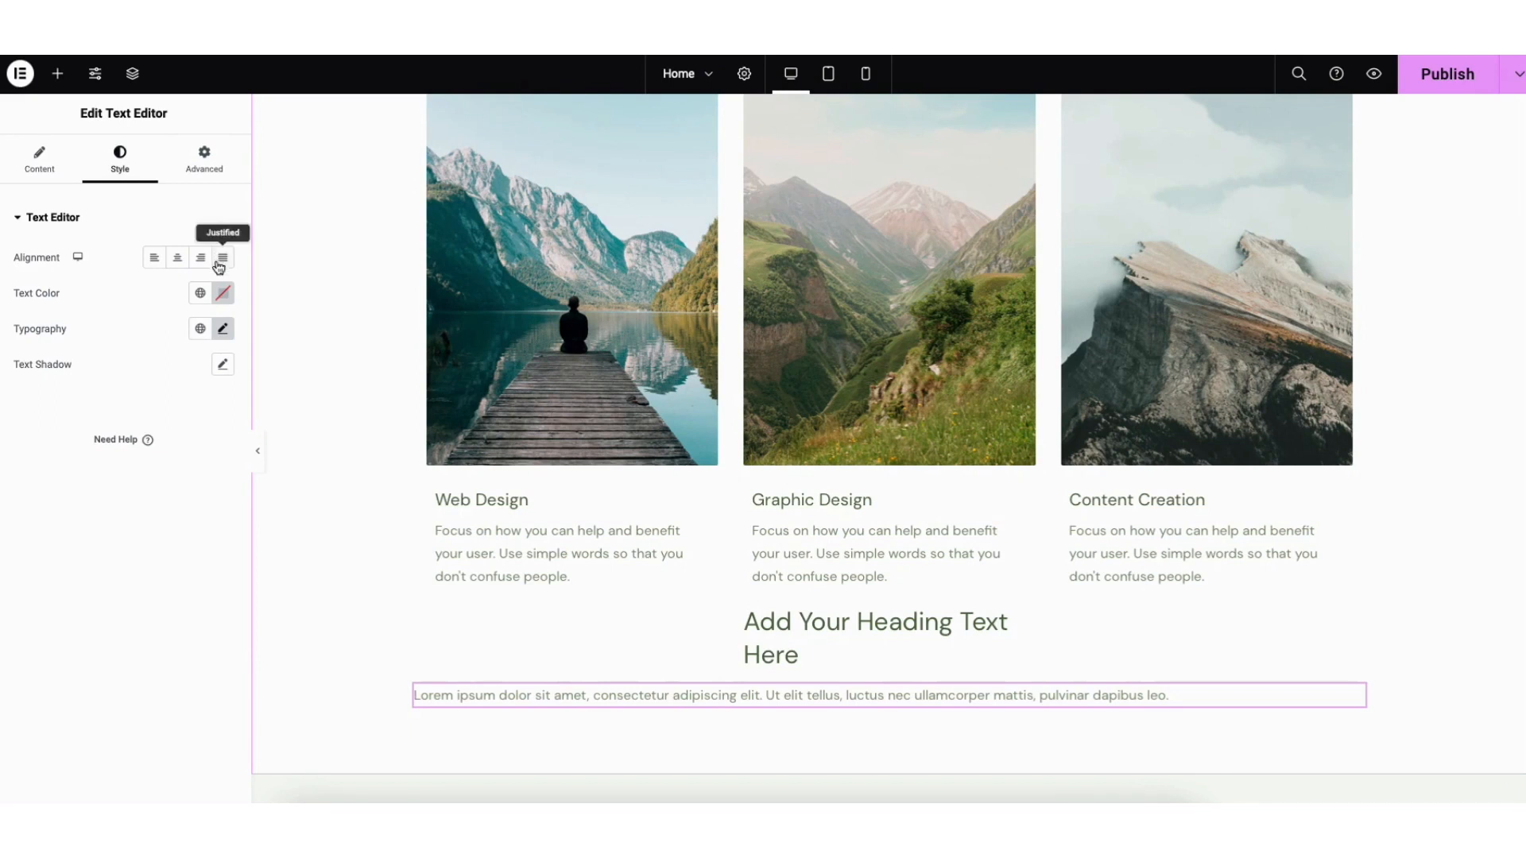
{"action": "left_click", "coordinate": [223, 330]}
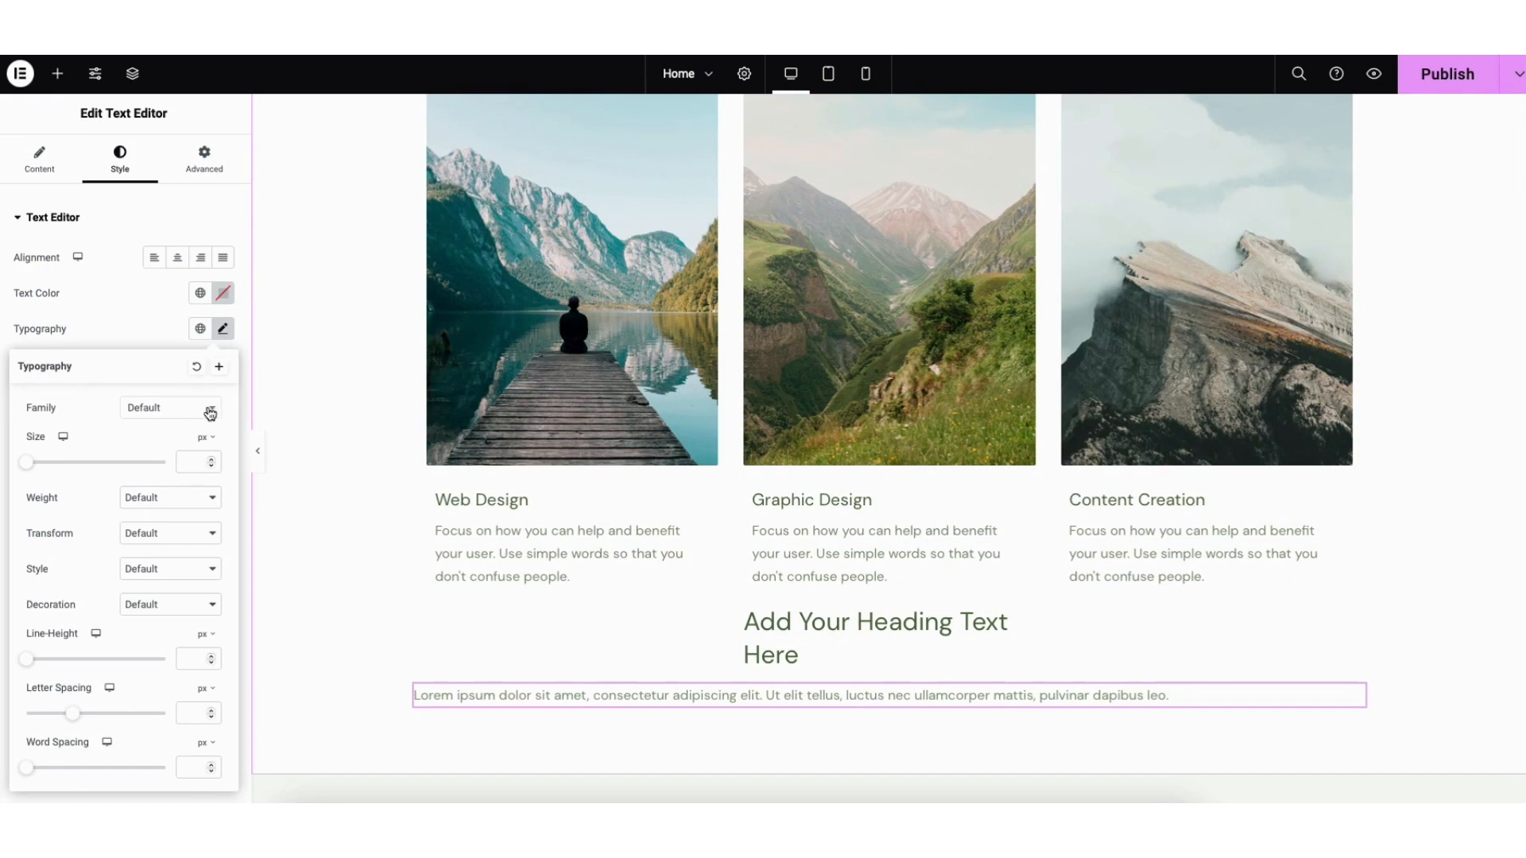
{"action": "left_click", "coordinate": [157, 410]}
{"action": "left_click_drag", "start_coordinate": [218, 456], "coordinate": [214, 477]}
{"action": "left_click", "coordinate": [137, 401]}
{"action": "left_click", "coordinate": [335, 408]}
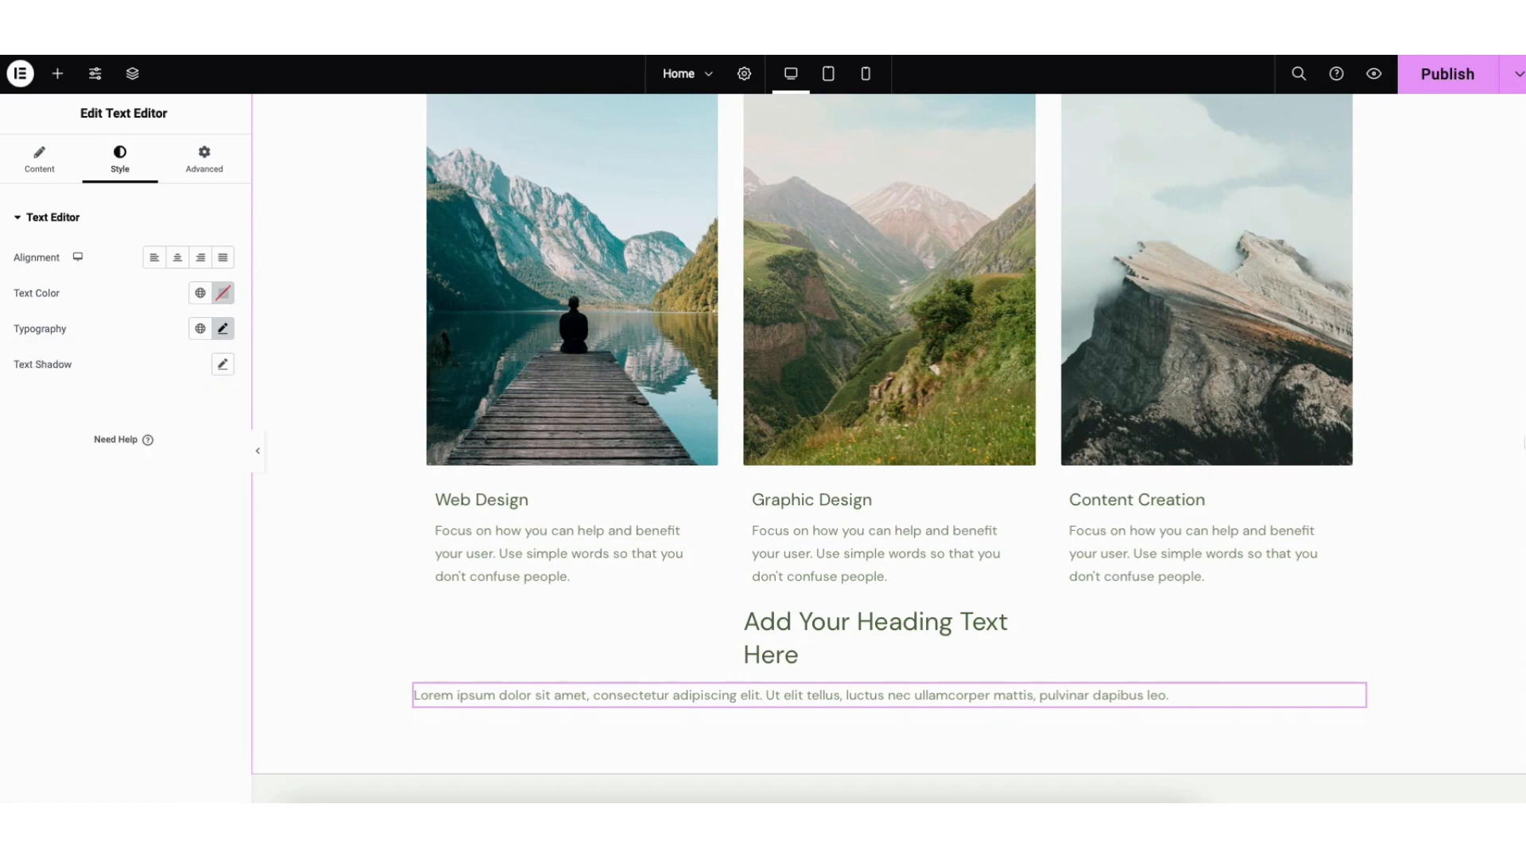
Examine the hero section's Get Started button settings, including its link options and size choices
{"action": "scroll", "coordinate": [888, 445], "scroll_direction": "up", "scroll_amount": 10}
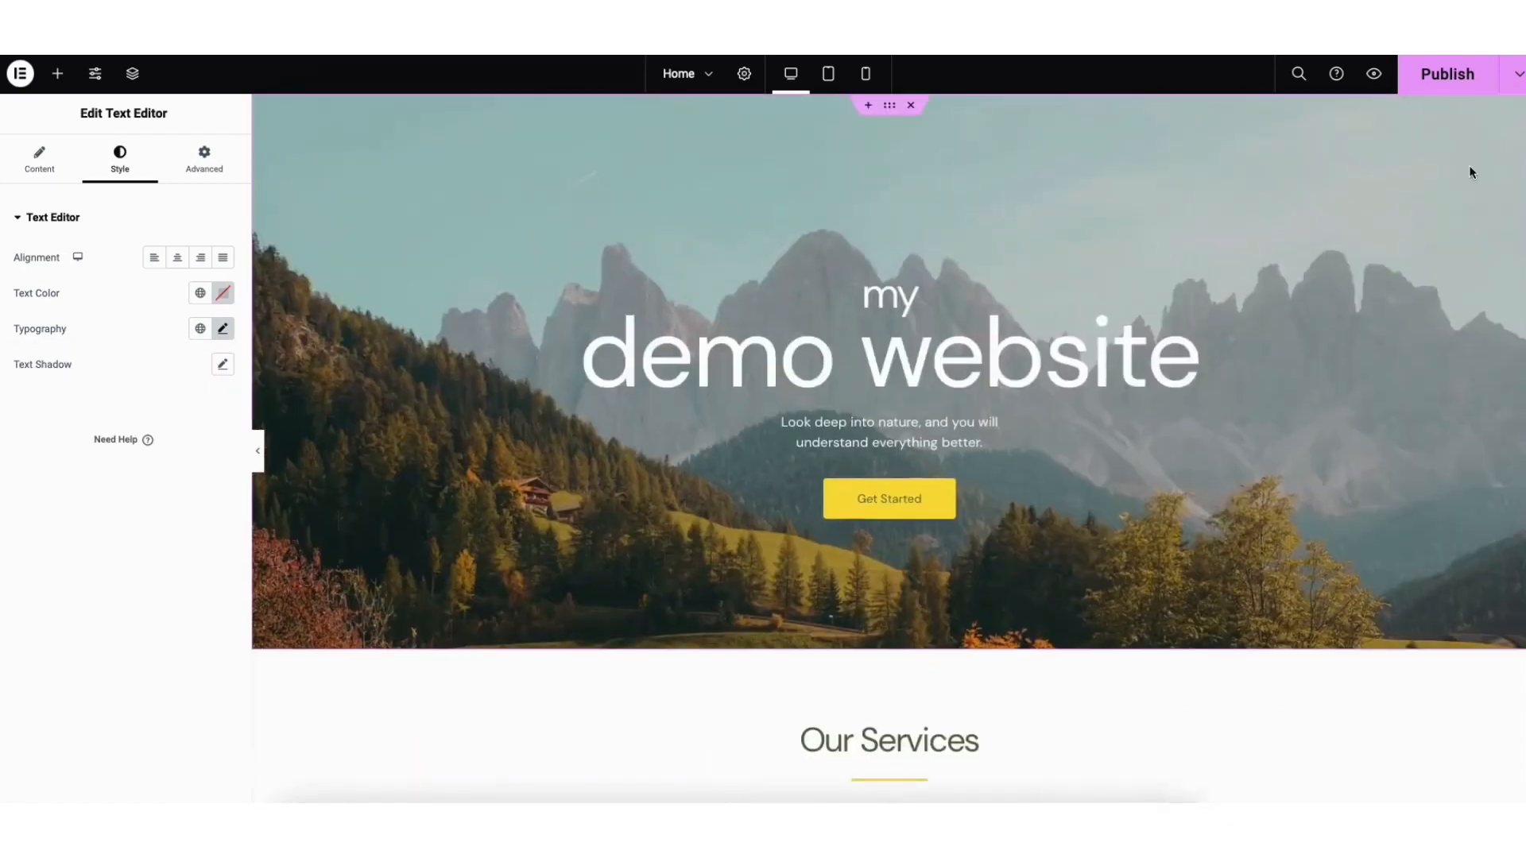
{"action": "left_click", "coordinate": [834, 502]}
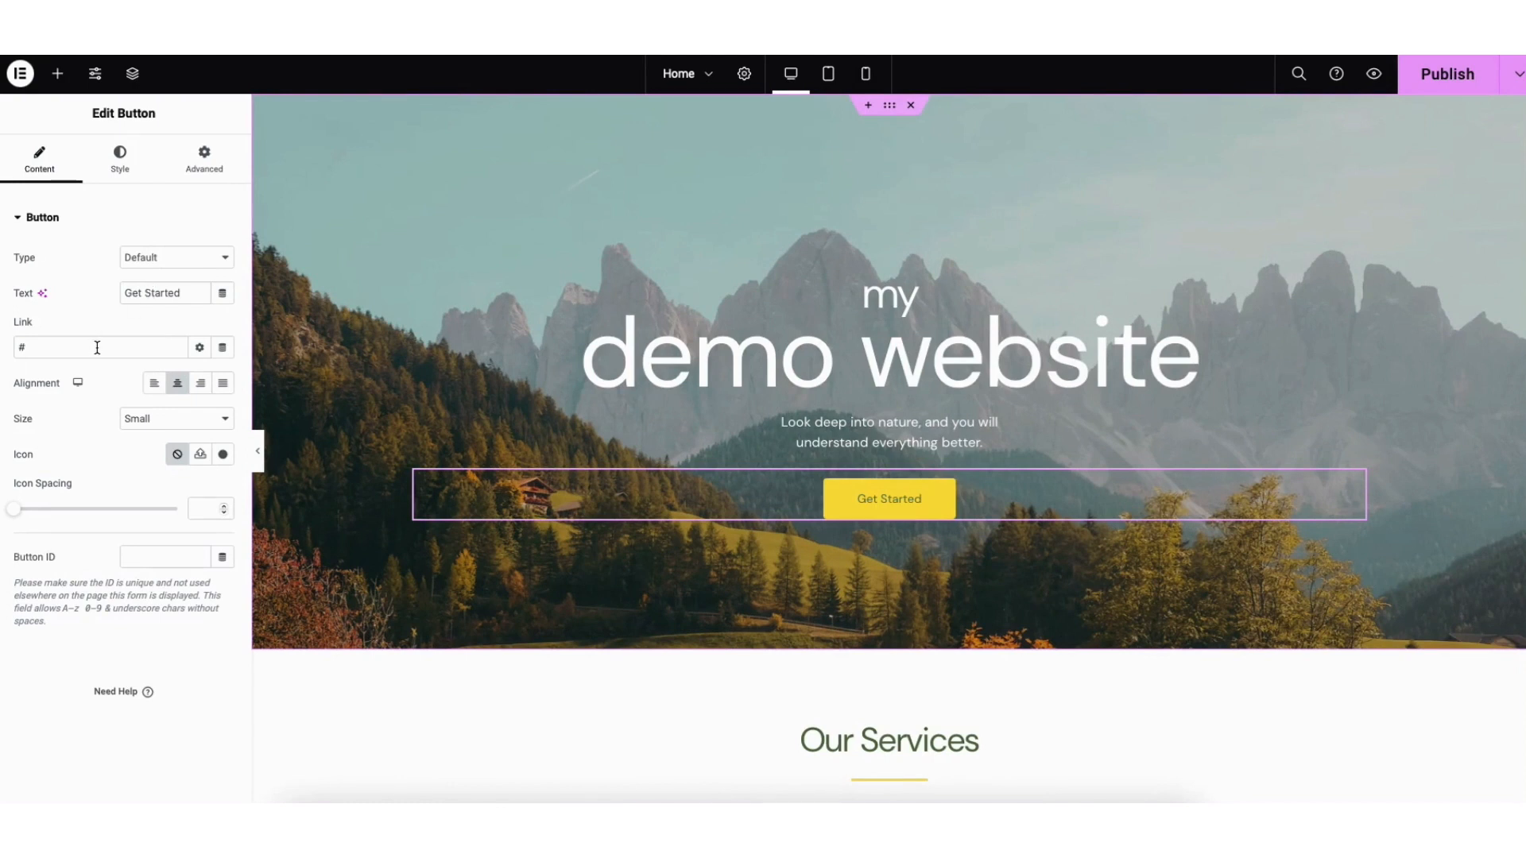
{"action": "left_click", "coordinate": [199, 350]}
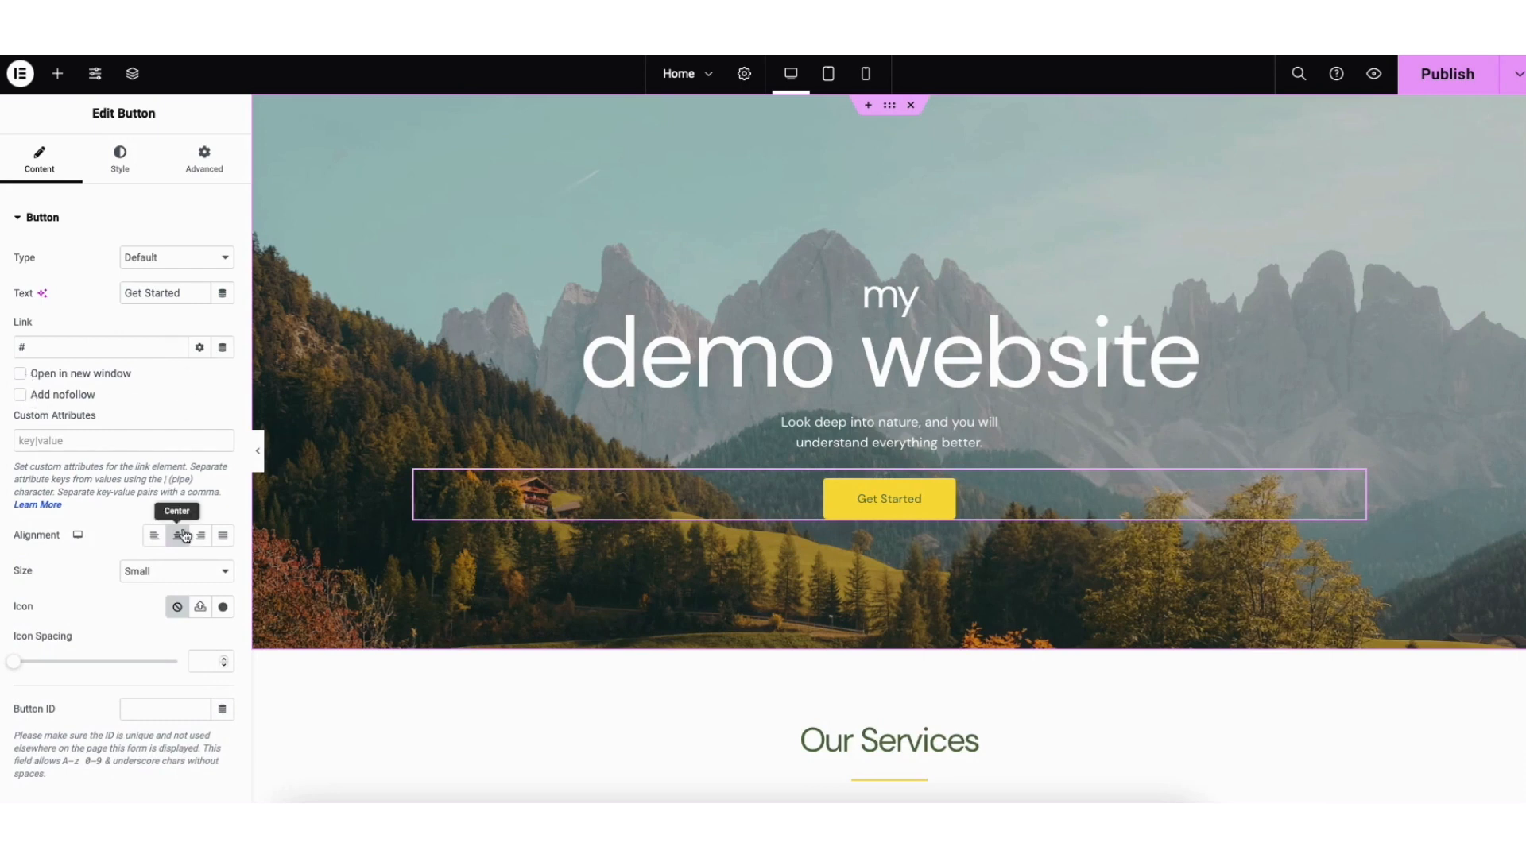
{"action": "left_click", "coordinate": [159, 572]}
{"action": "left_click", "coordinate": [158, 571]}
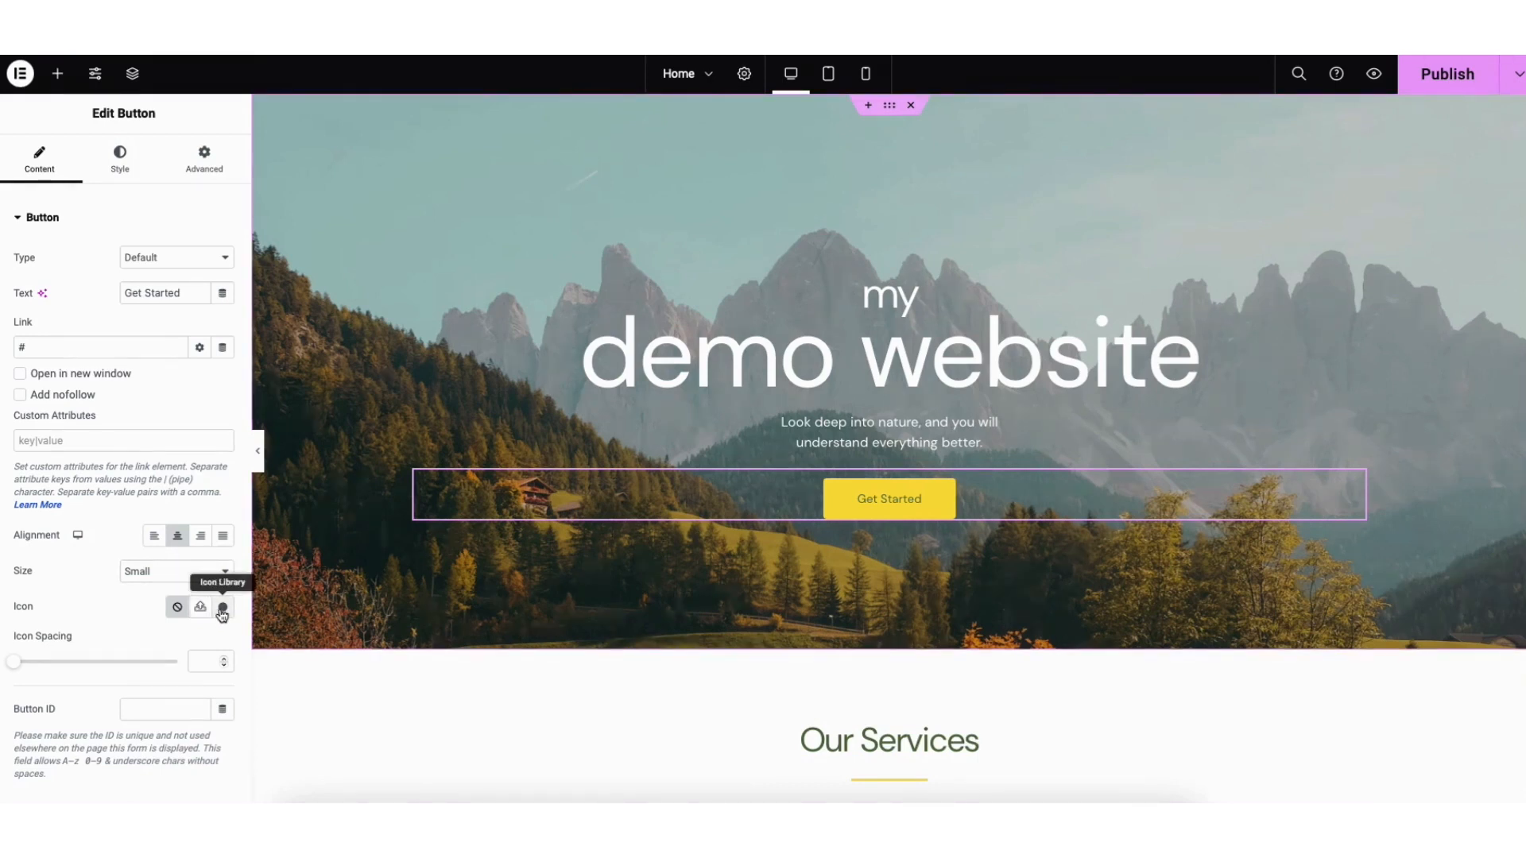
Browse the icon library for the Get Started button without inserting an icon, and review the button's normal and hover style settings
{"action": "left_click", "coordinate": [224, 608]}
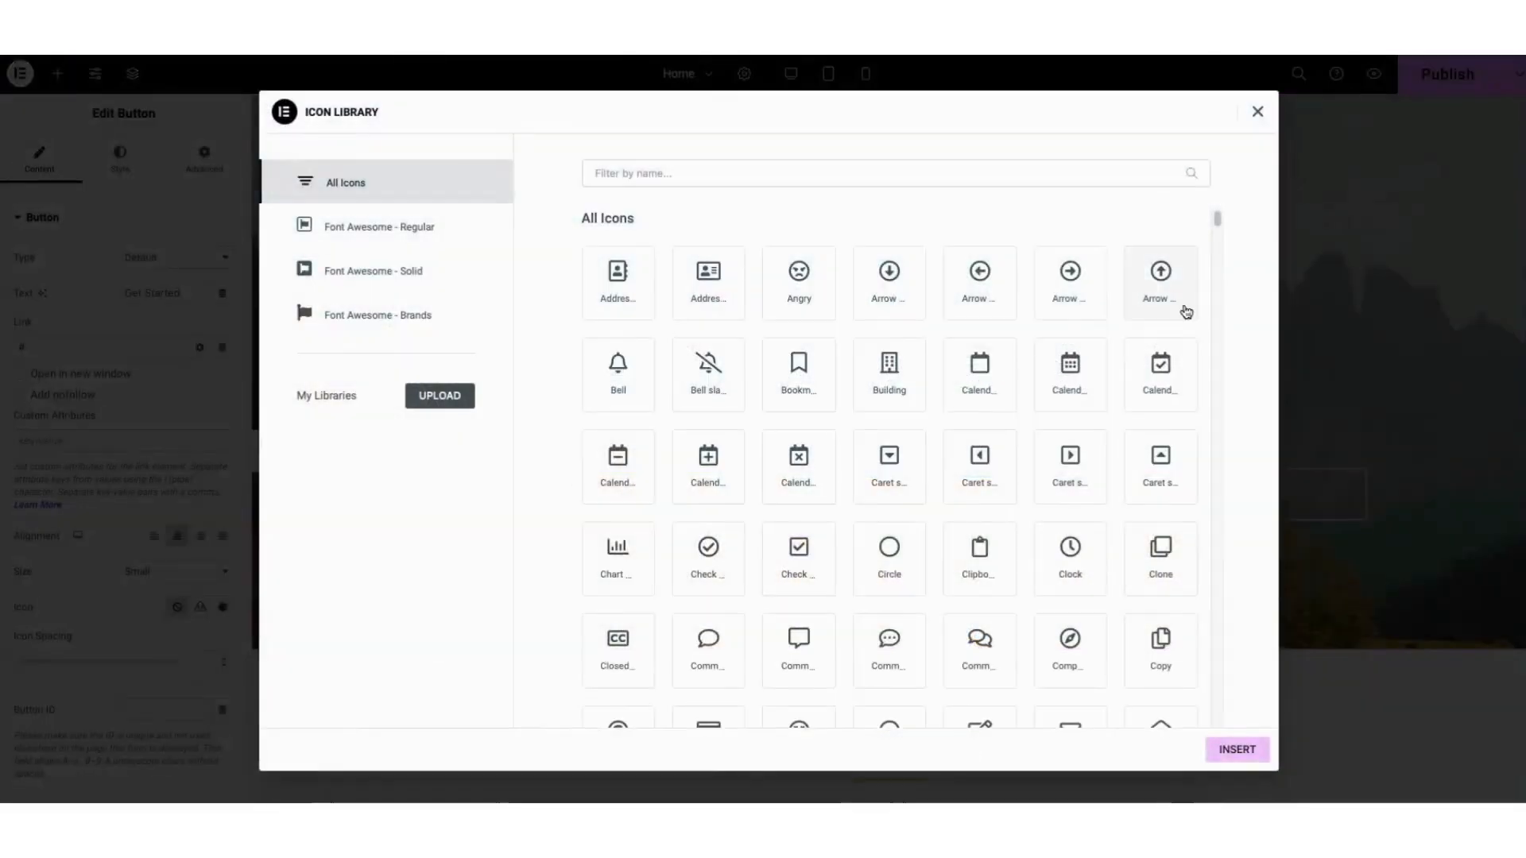
{"action": "left_click_drag", "start_coordinate": [1216, 222], "coordinate": [1219, 248]}
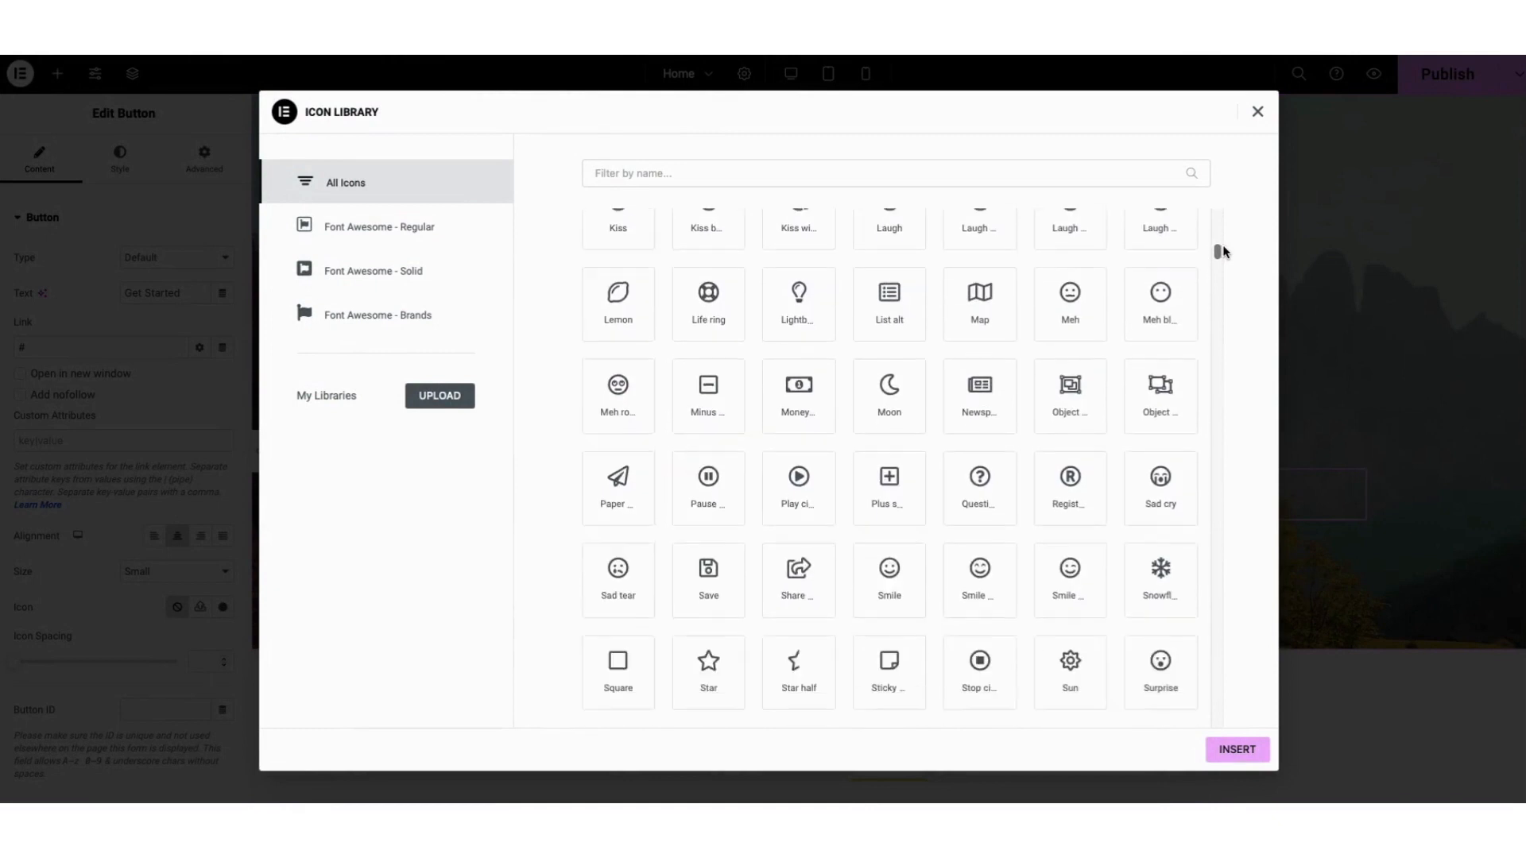
{"action": "left_click", "coordinate": [1258, 111]}
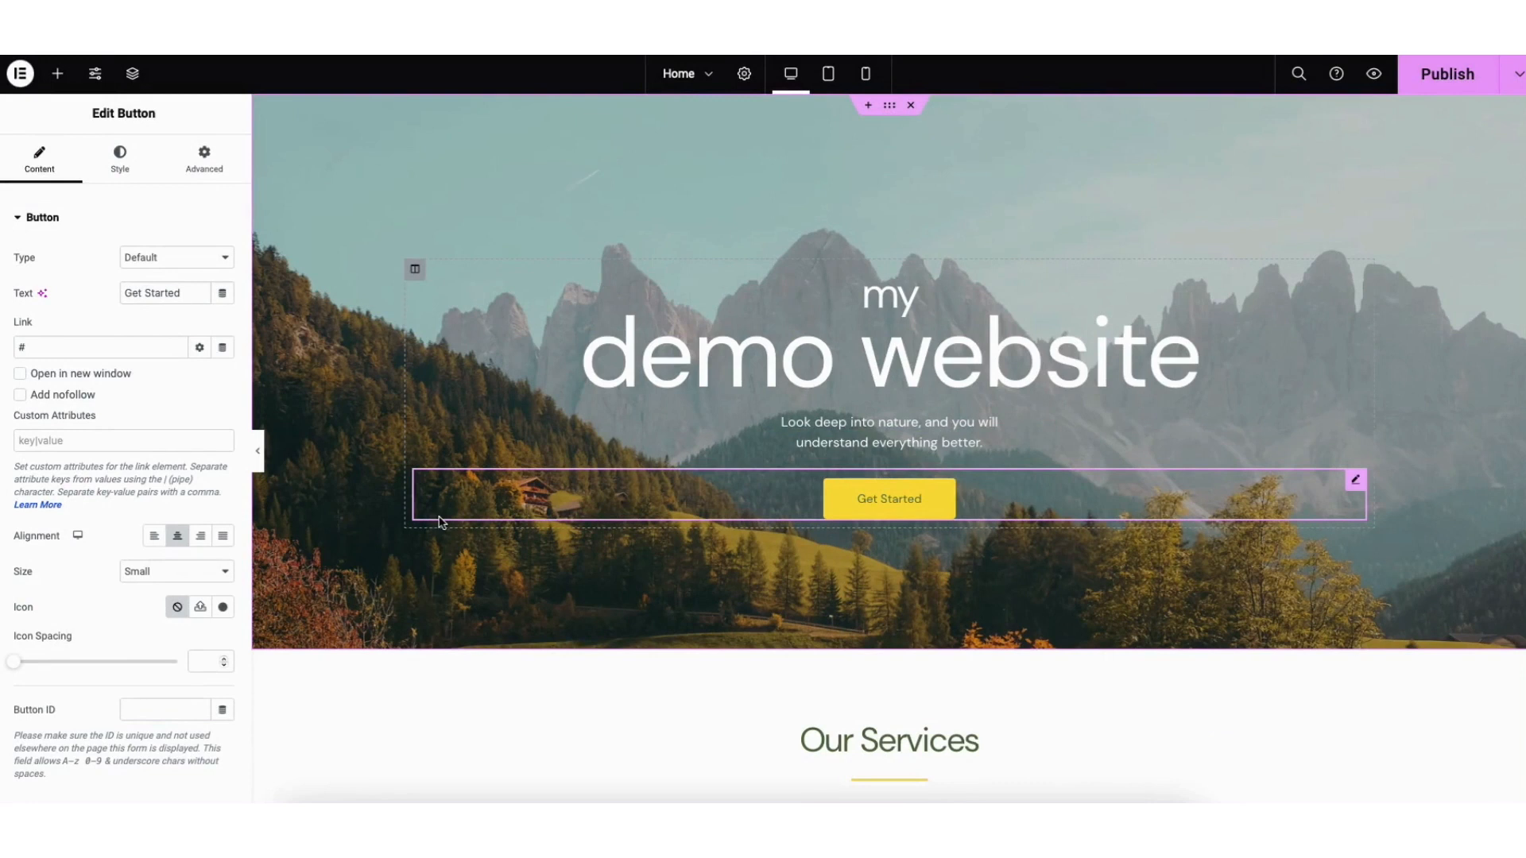
{"action": "left_click", "coordinate": [116, 159]}
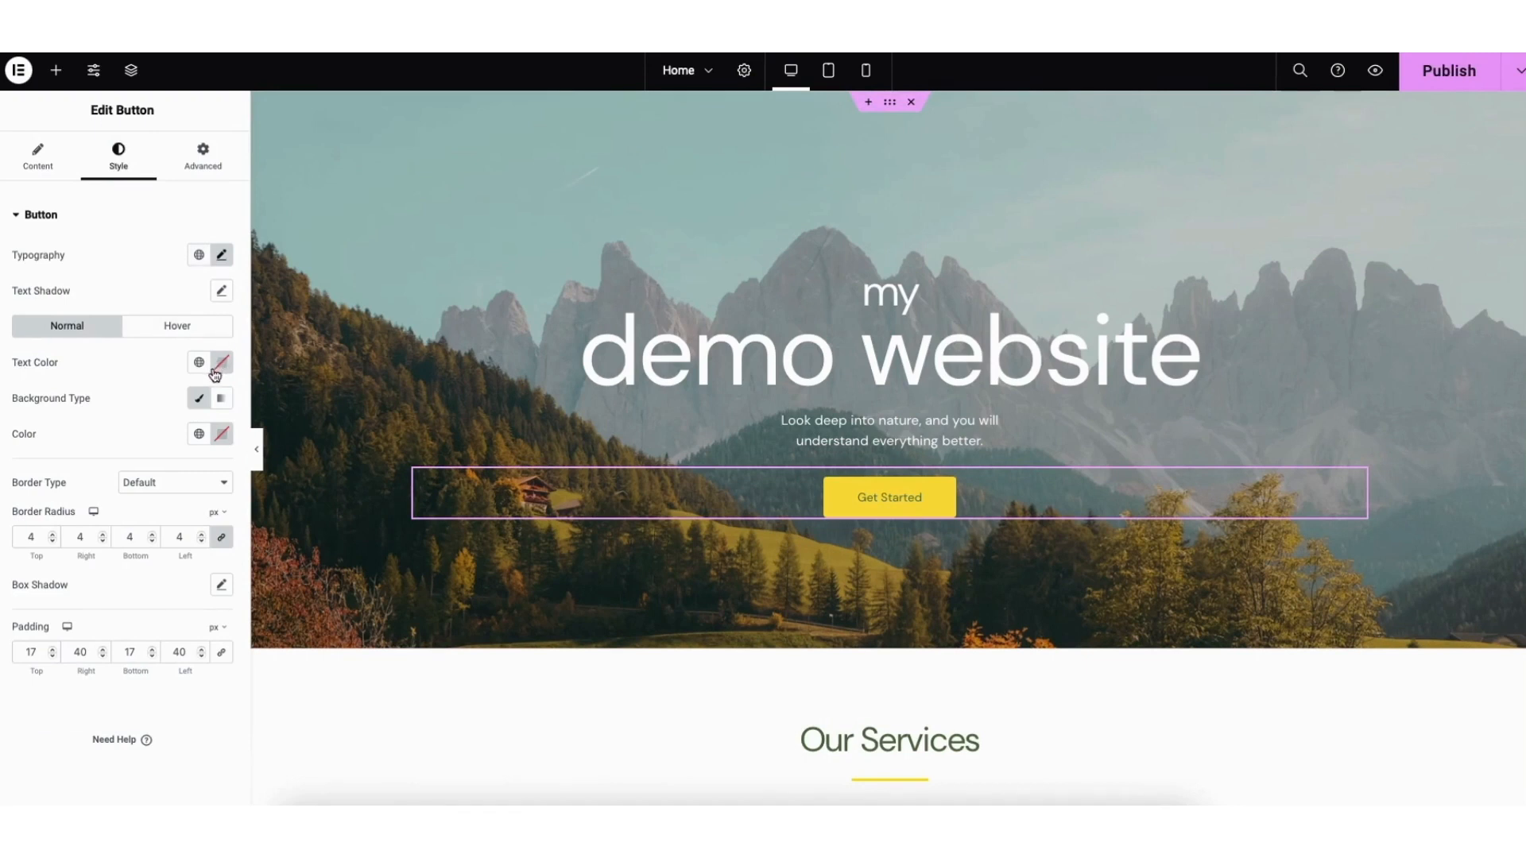
{"action": "left_click", "coordinate": [181, 329]}
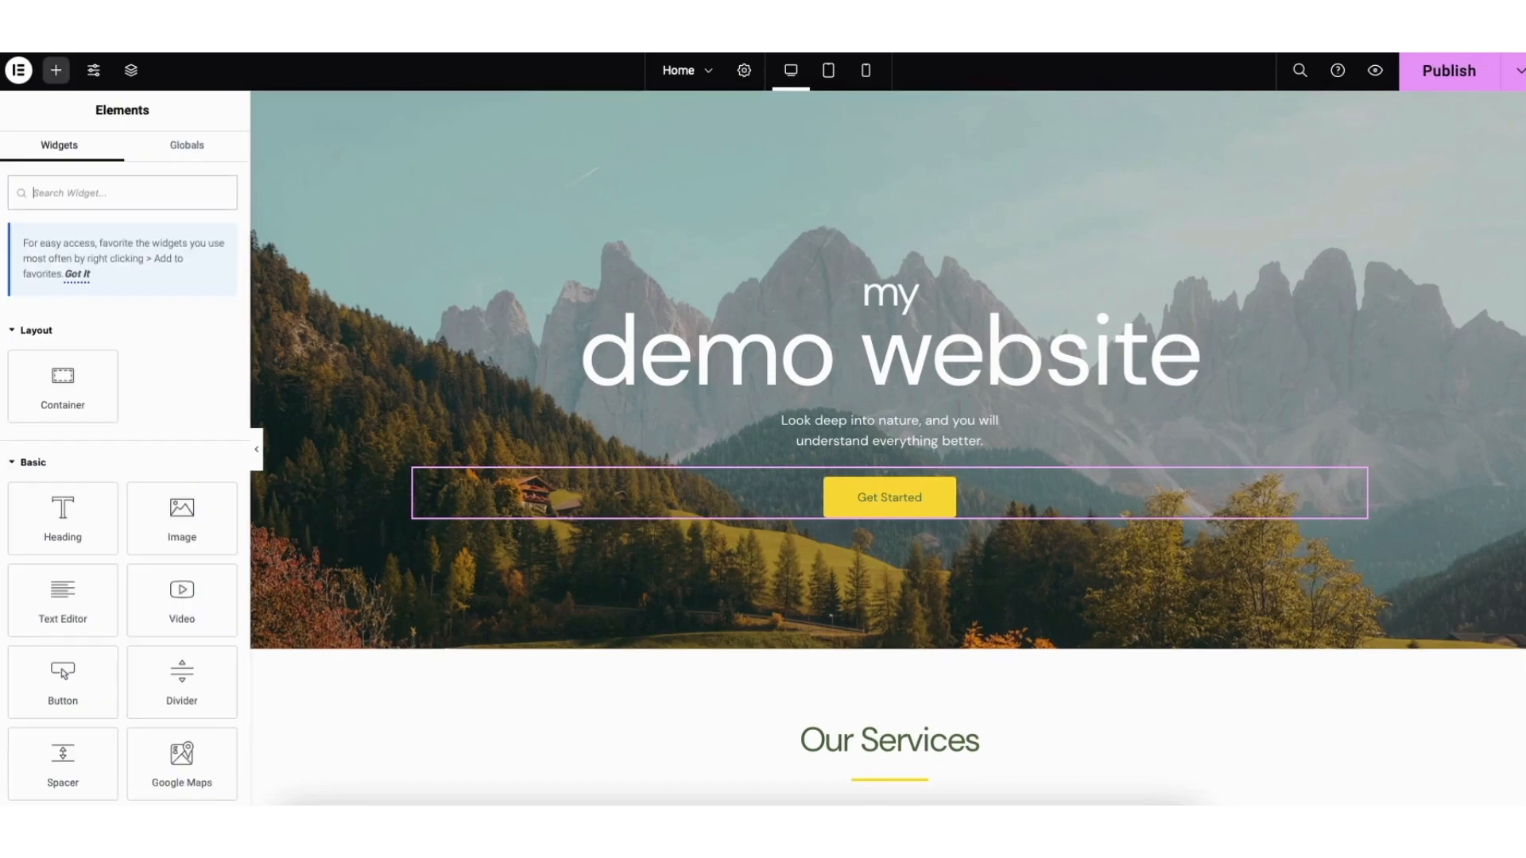
Replace the QUESTIONS? section's background image with services-hero.jpg from the media library
{"action": "scroll", "coordinate": [889, 448], "scroll_direction": "down", "scroll_amount": 2}
{"action": "scroll", "coordinate": [1519, 426], "scroll_direction": "down", "scroll_amount": 15}
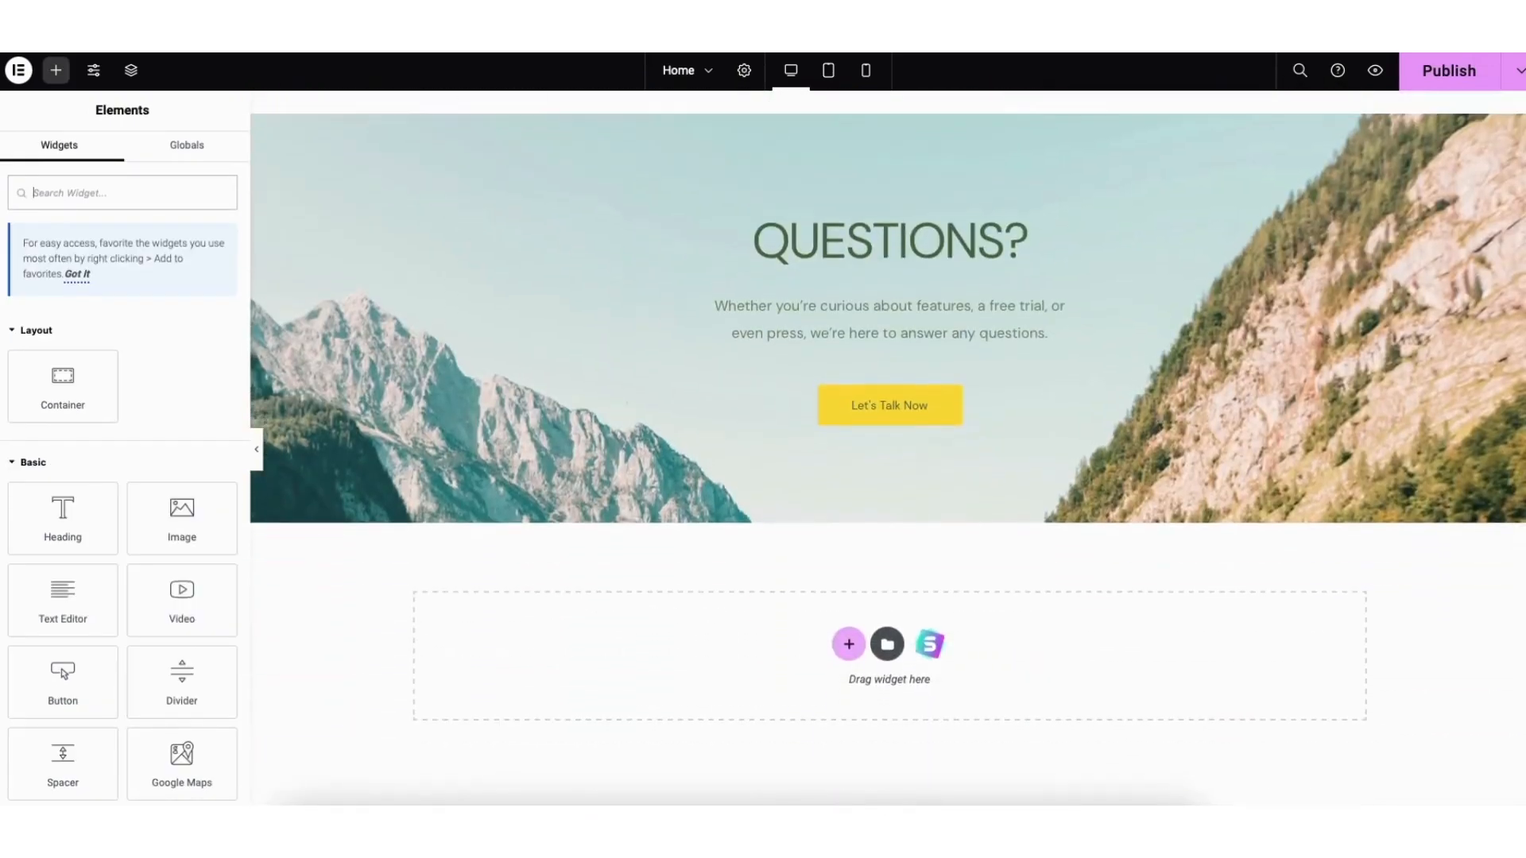
{"action": "scroll", "coordinate": [887, 382], "scroll_direction": "up", "scroll_amount": 2}
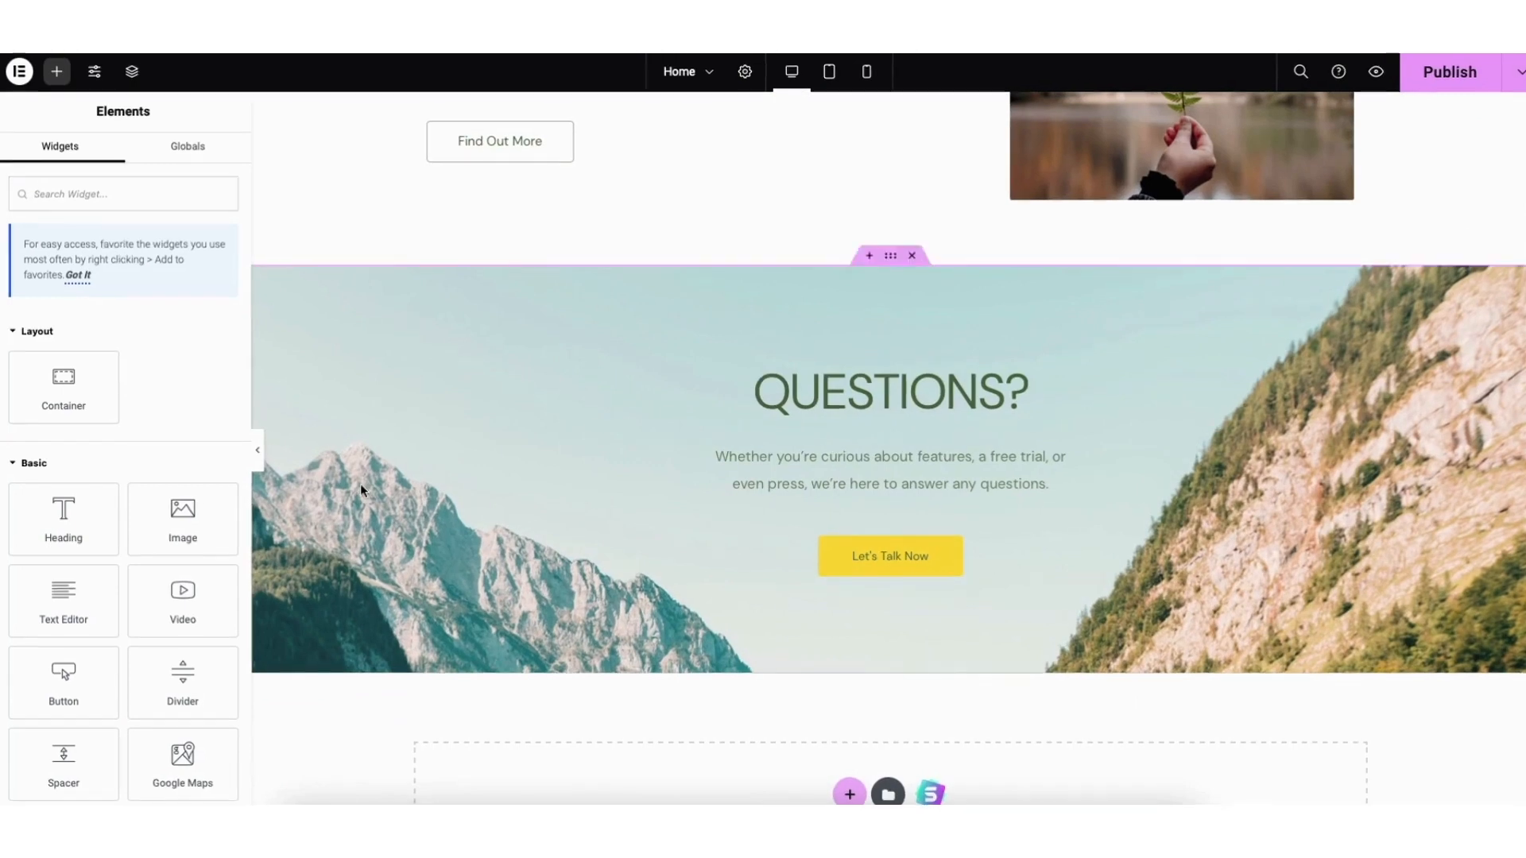
{"action": "right_click", "coordinate": [373, 412]}
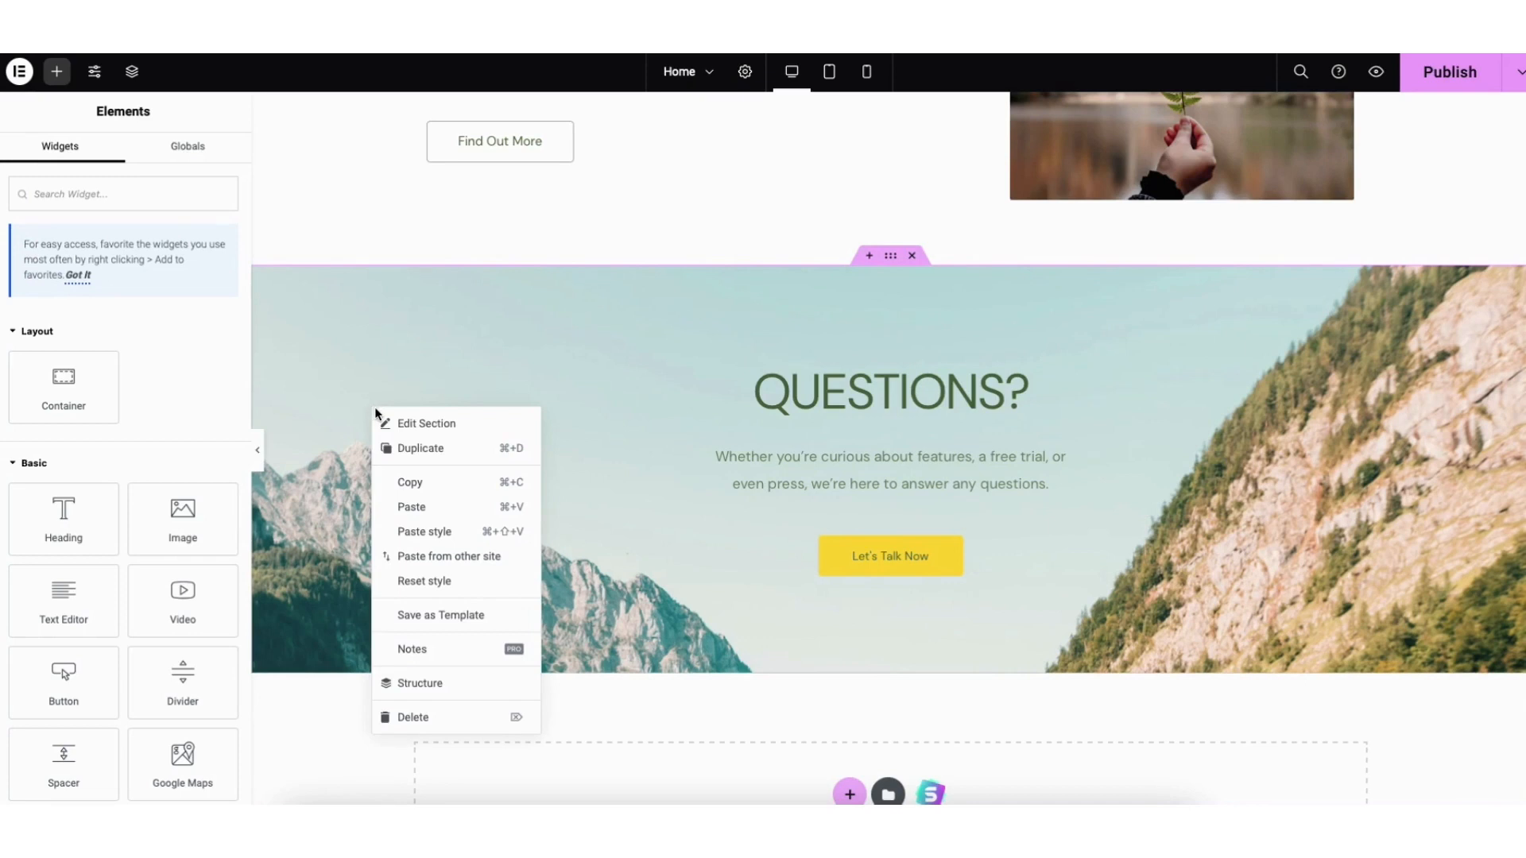
{"action": "left_click", "coordinate": [428, 426]}
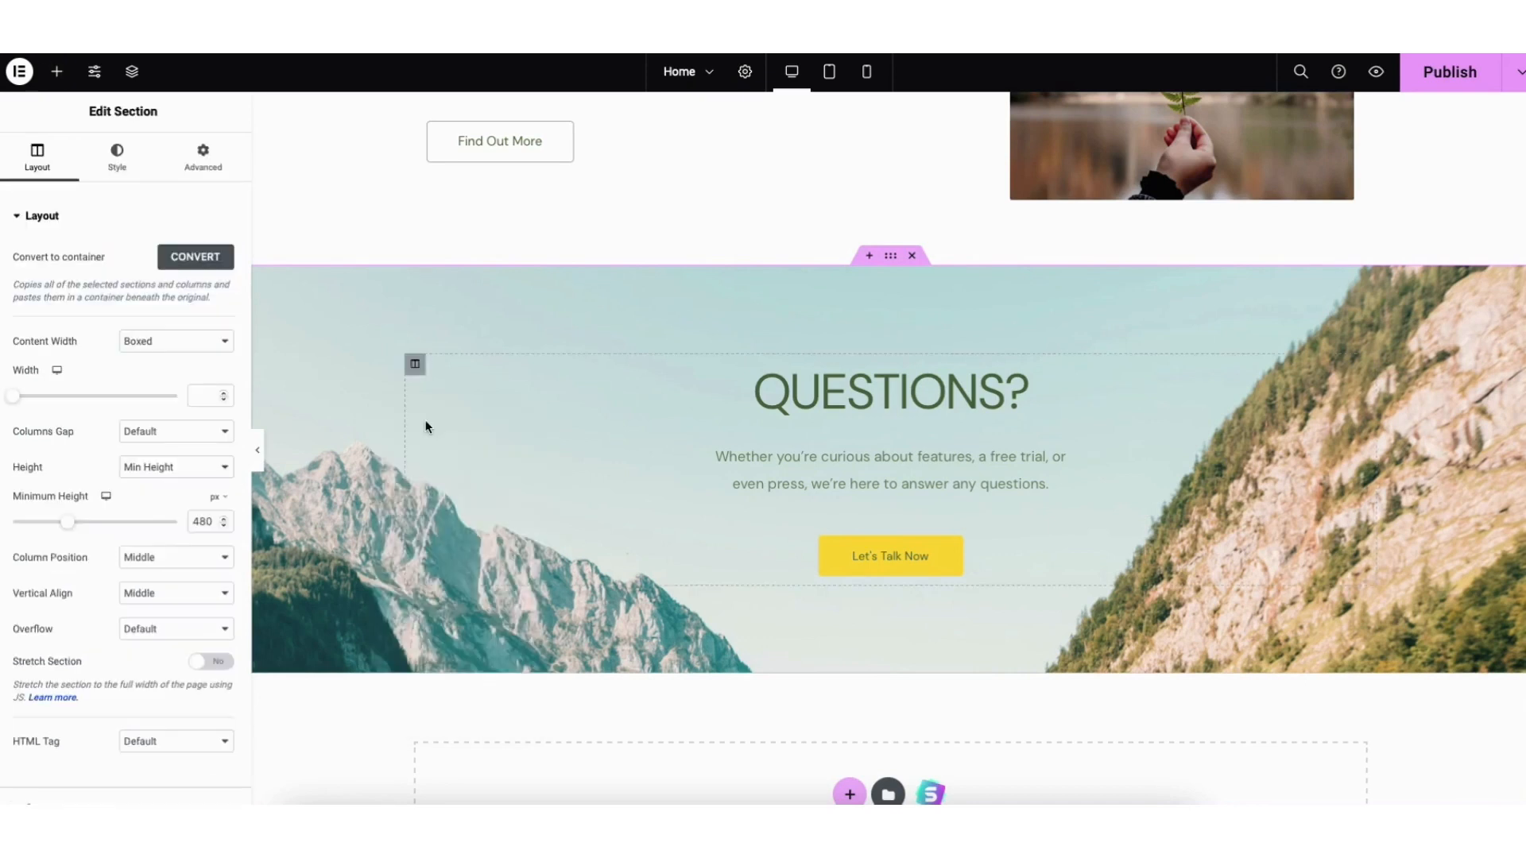
{"action": "left_click", "coordinate": [117, 164]}
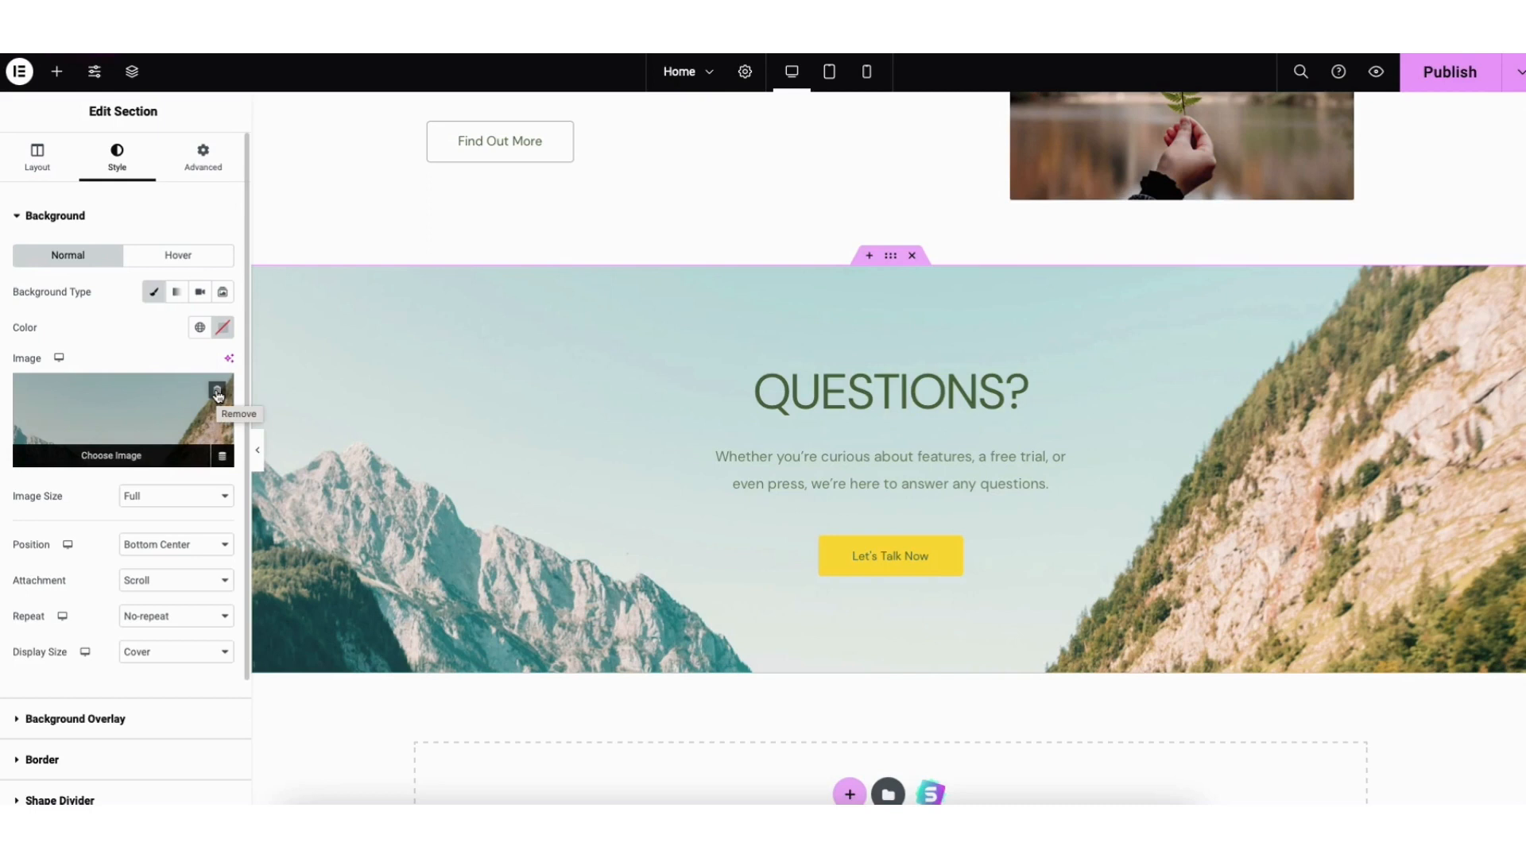
{"action": "left_click", "coordinate": [107, 446]}
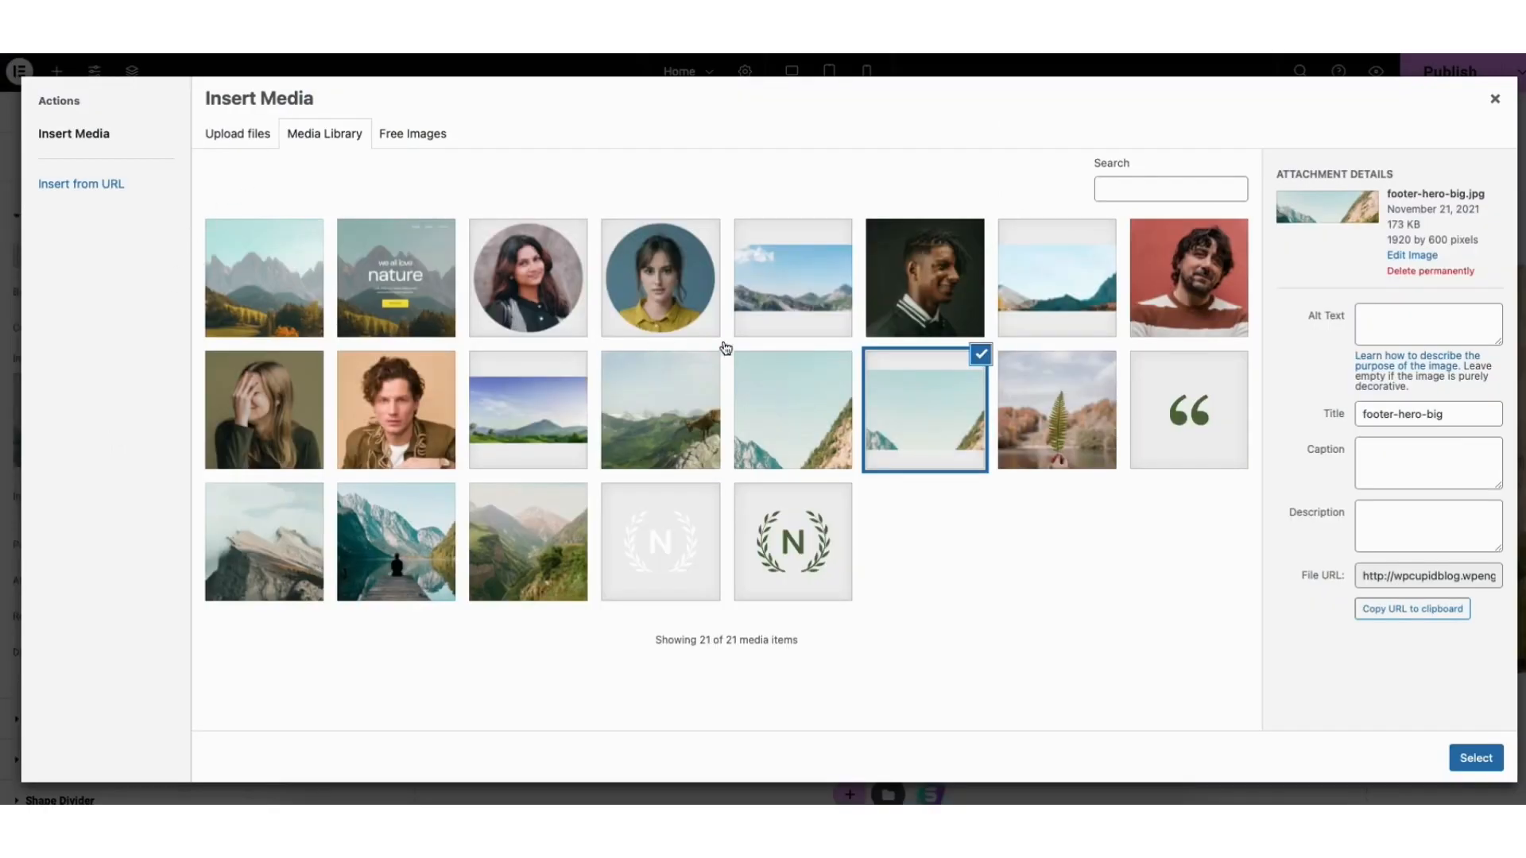
{"action": "left_click", "coordinate": [779, 278]}
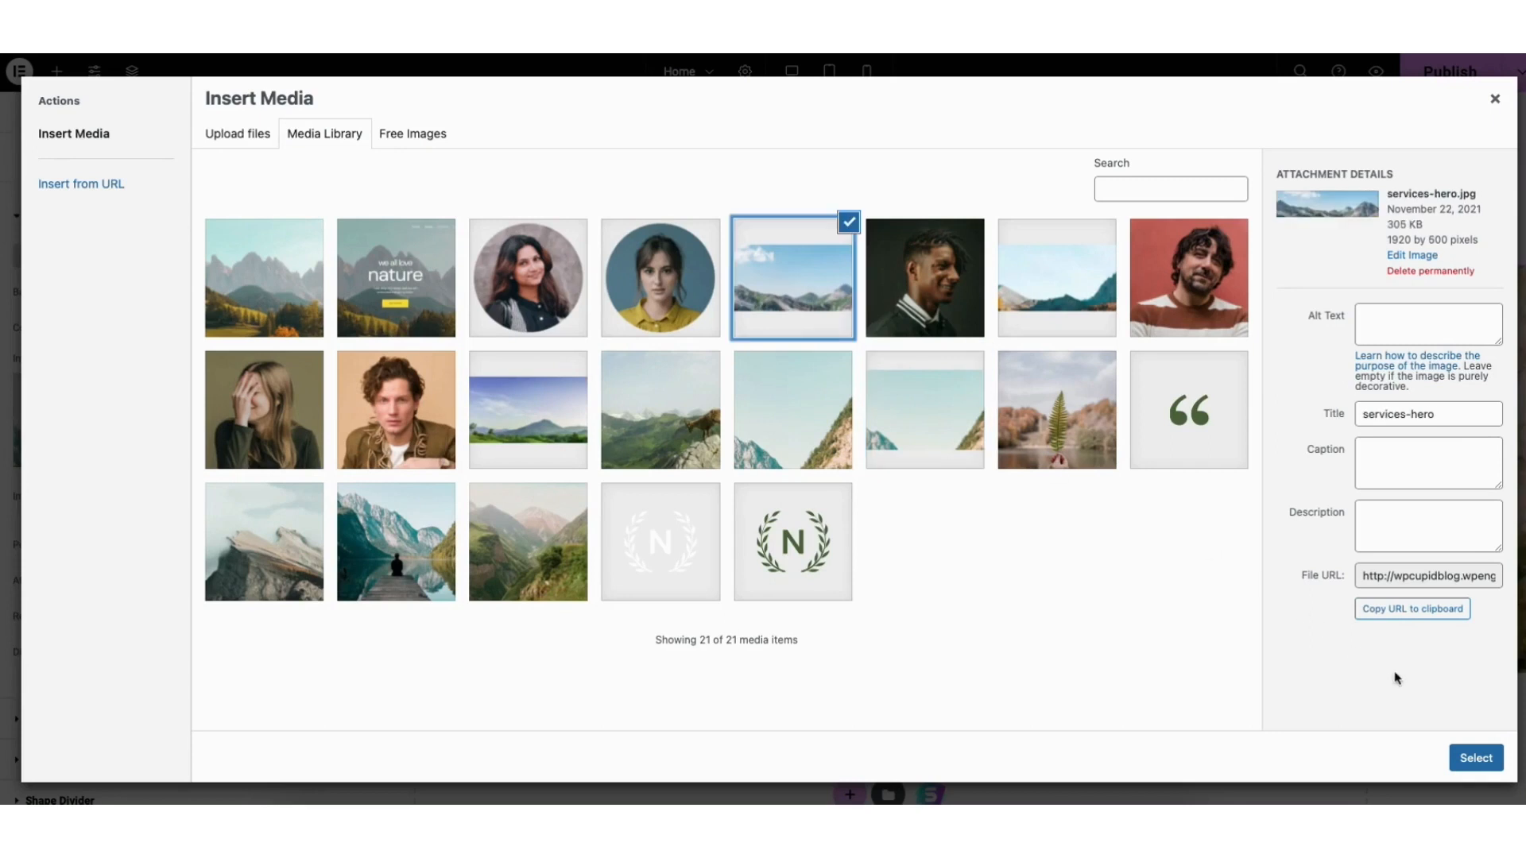
{"action": "left_click", "coordinate": [1477, 763]}
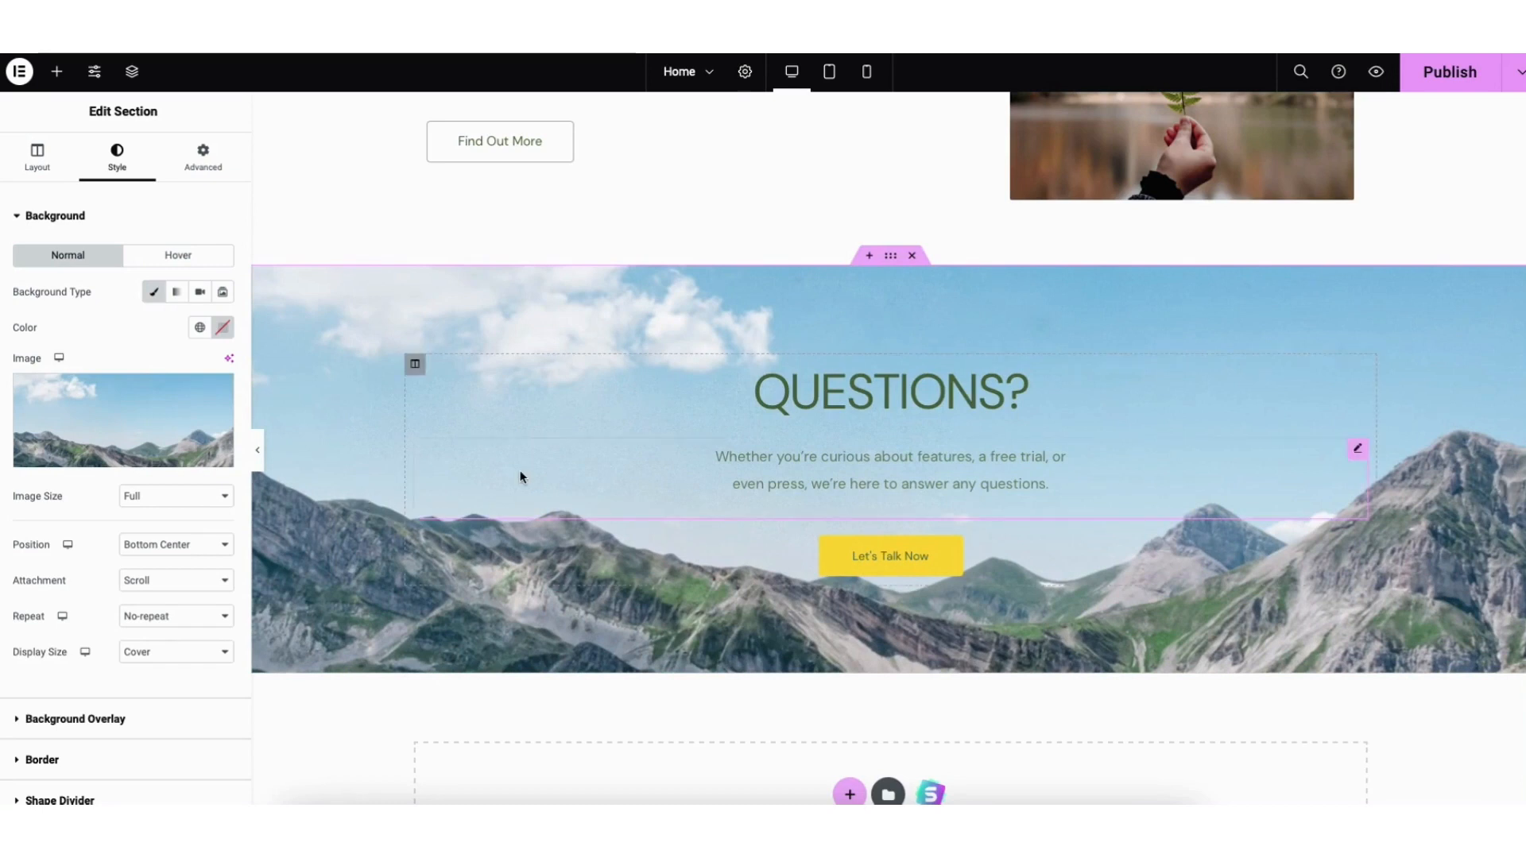
Add a classic background overlay in near-black #020101 to the QUESTIONS? section and set its opacity to 0.13
{"action": "left_click", "coordinate": [45, 722]}
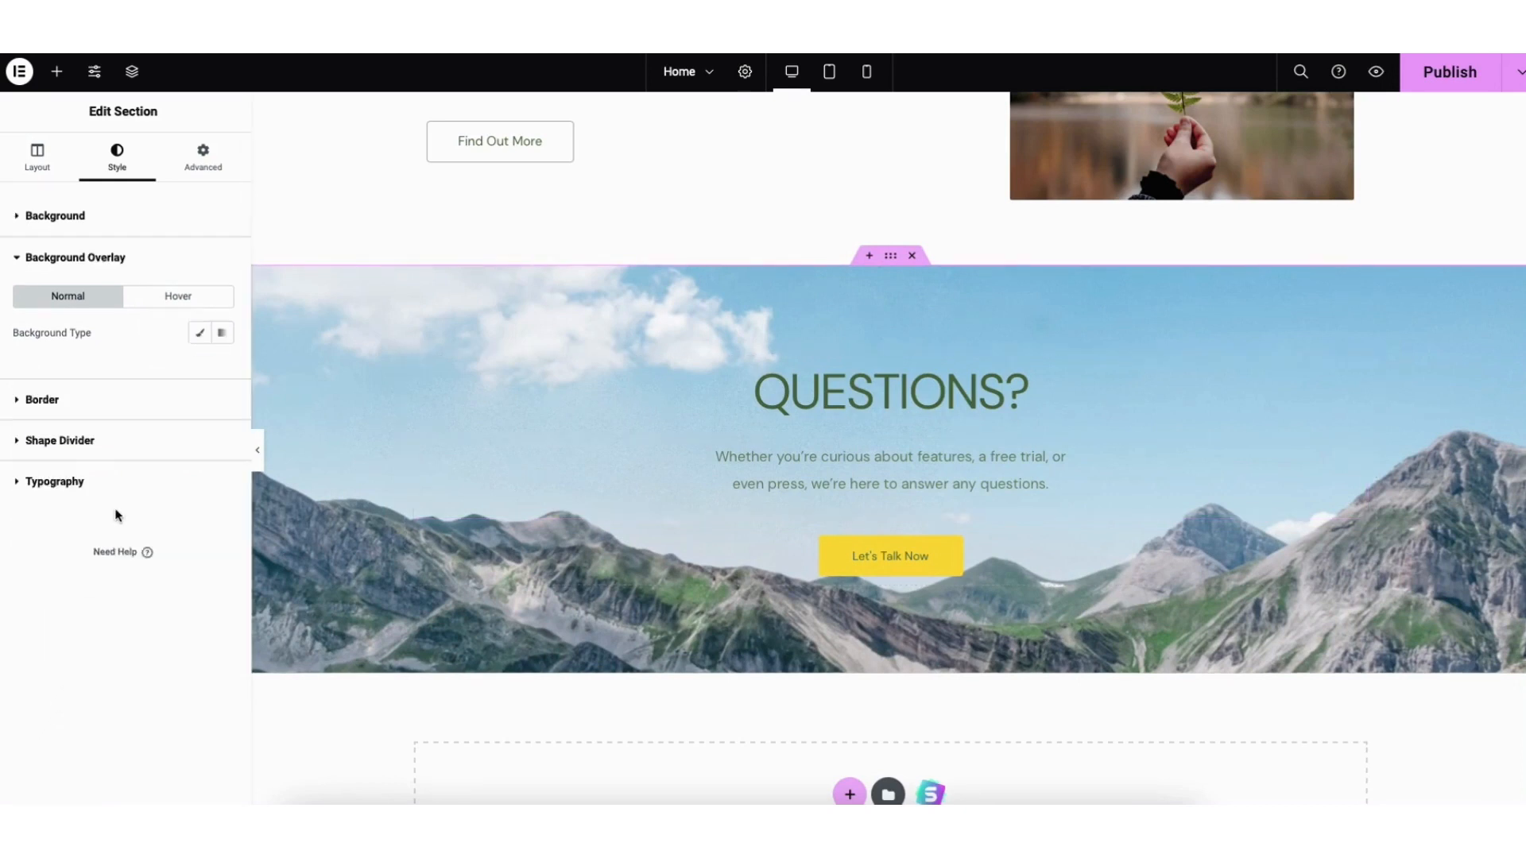
{"action": "left_click", "coordinate": [204, 335]}
{"action": "left_click", "coordinate": [223, 368]}
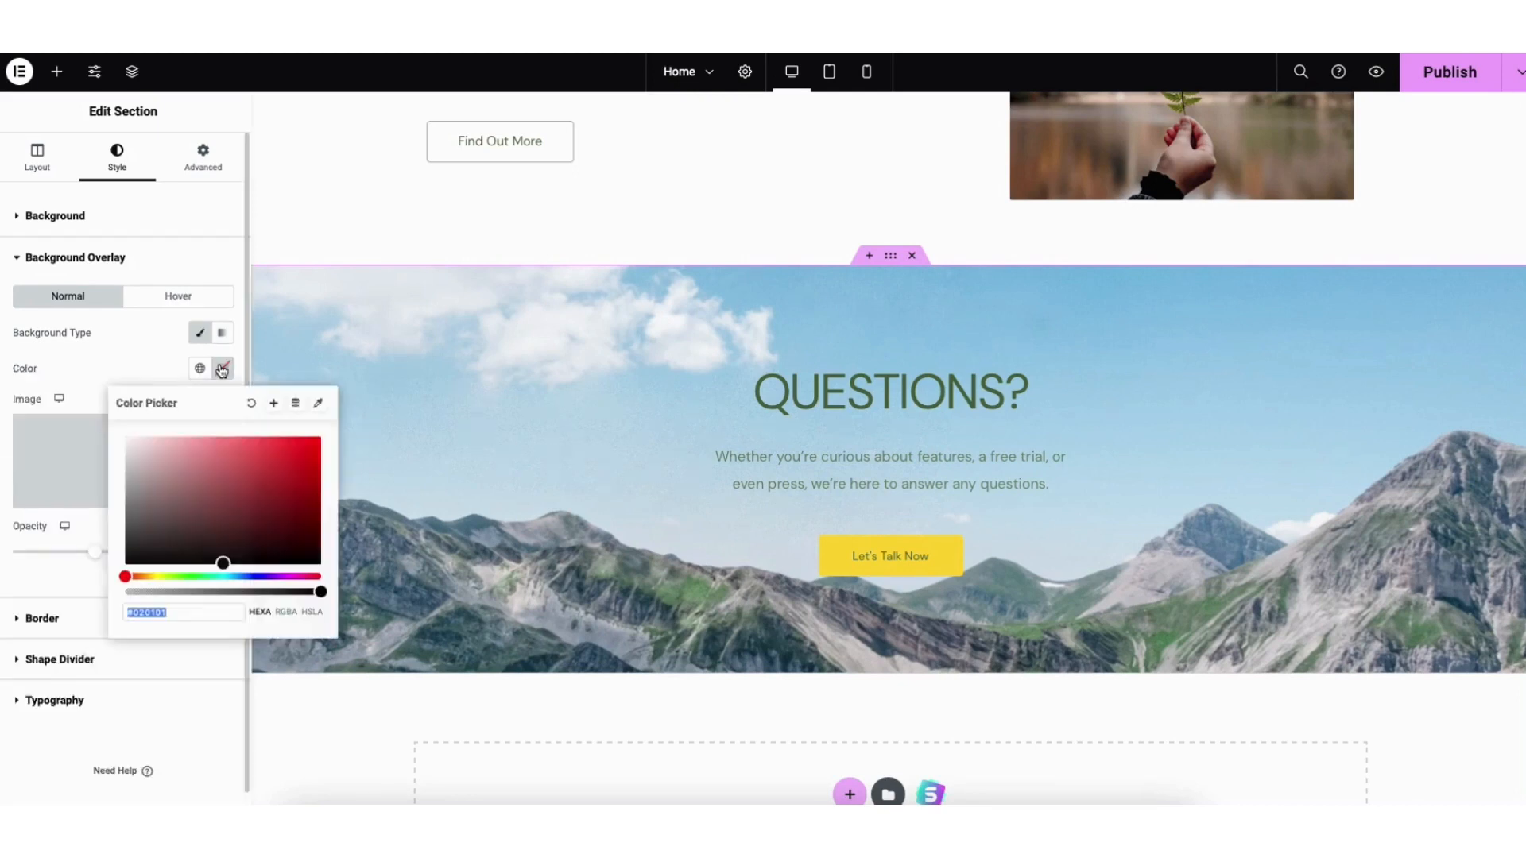
{"action": "left_click", "coordinate": [89, 372]}
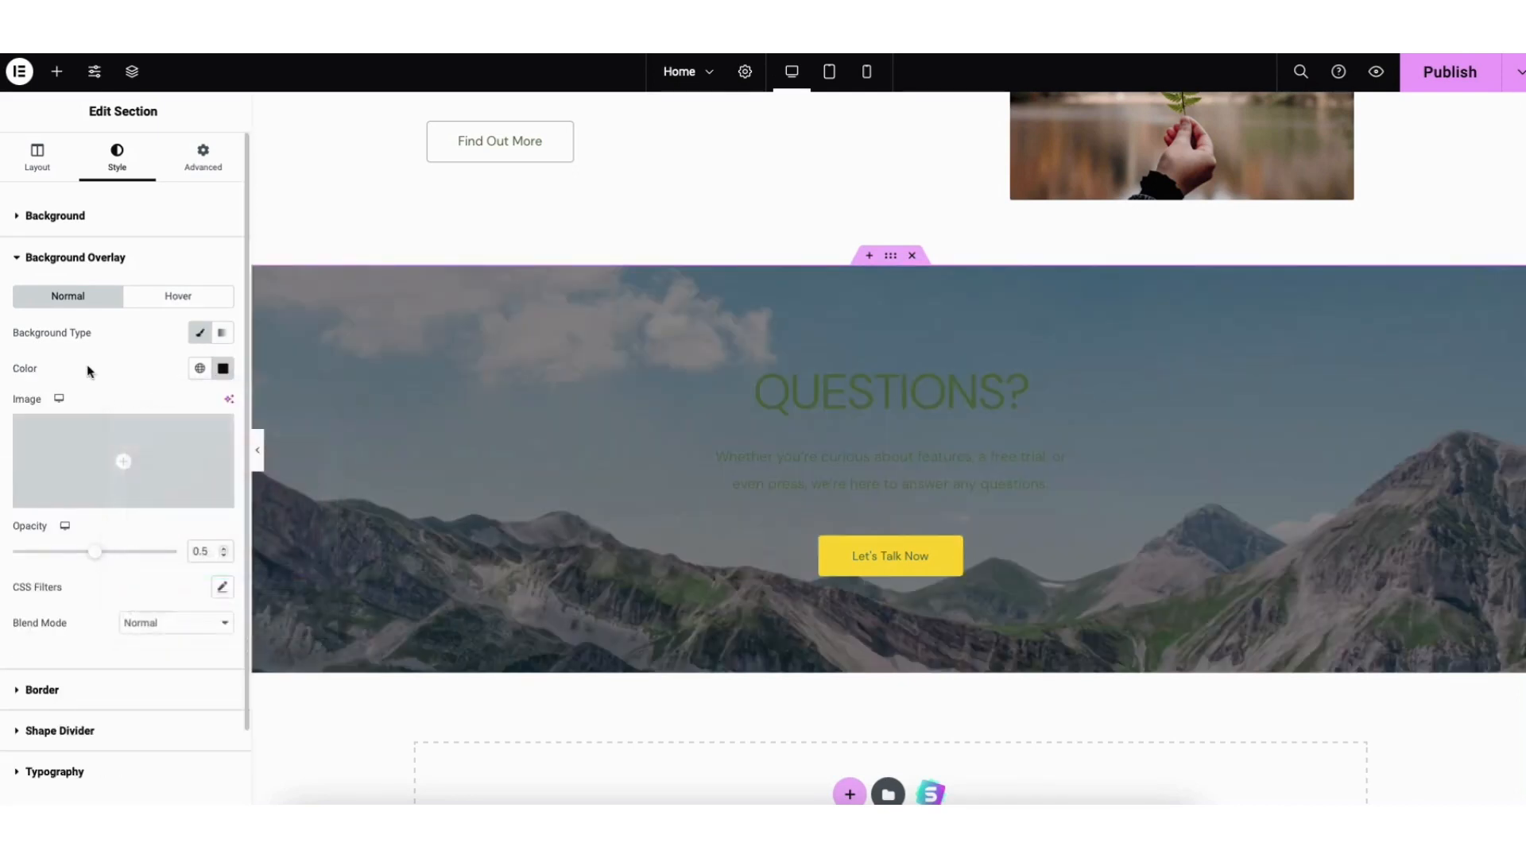
{"action": "left_click_drag", "start_coordinate": [95, 551], "coordinate": [34, 554]}
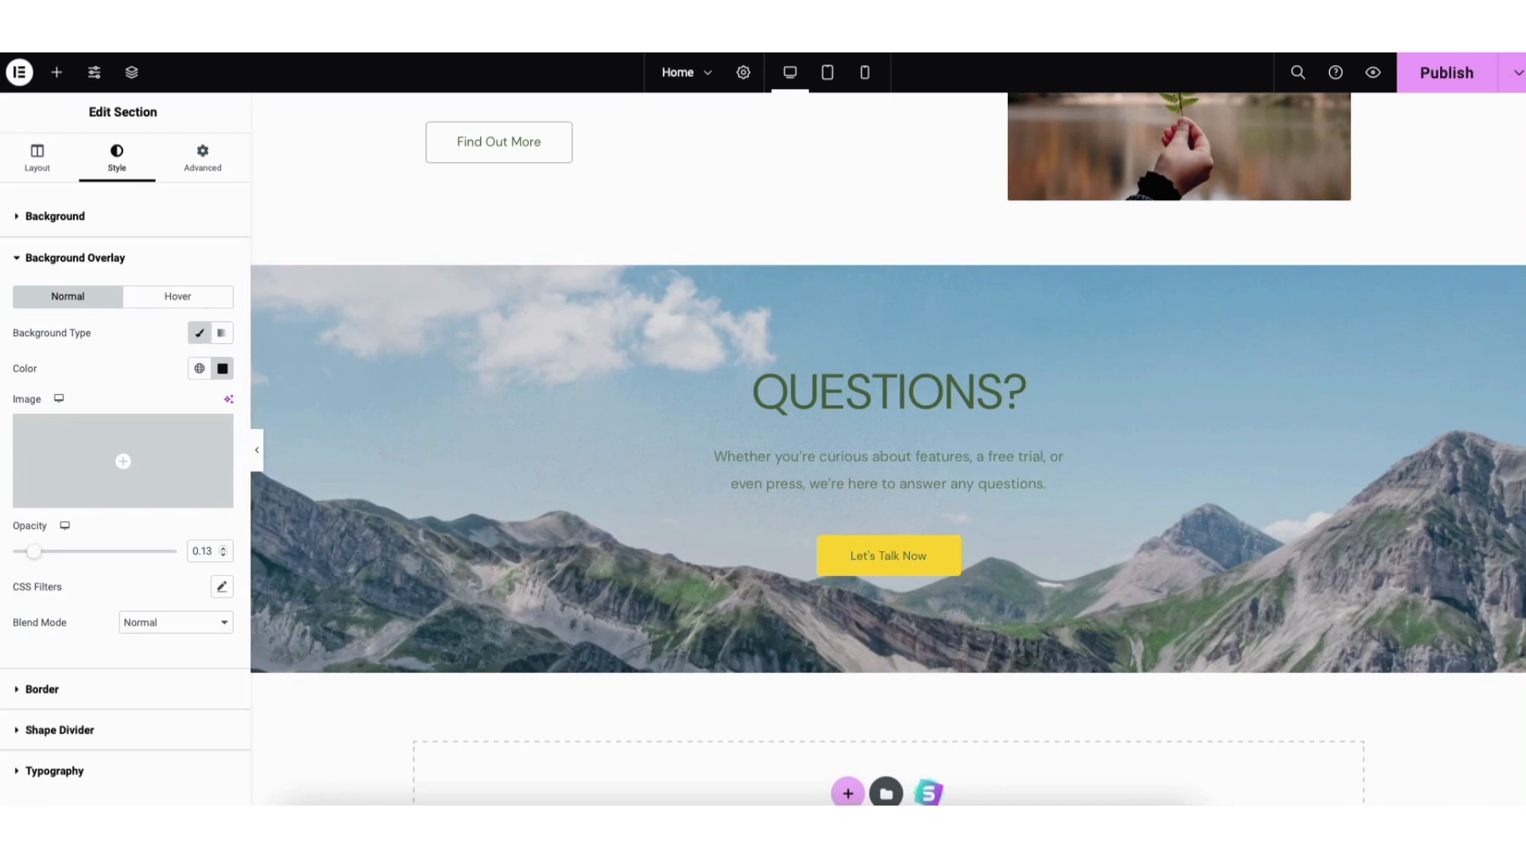
Give the About Us section a classic background in dark maroon, #361313
{"action": "scroll", "coordinate": [326, 526], "scroll_direction": "up", "scroll_amount": 6}
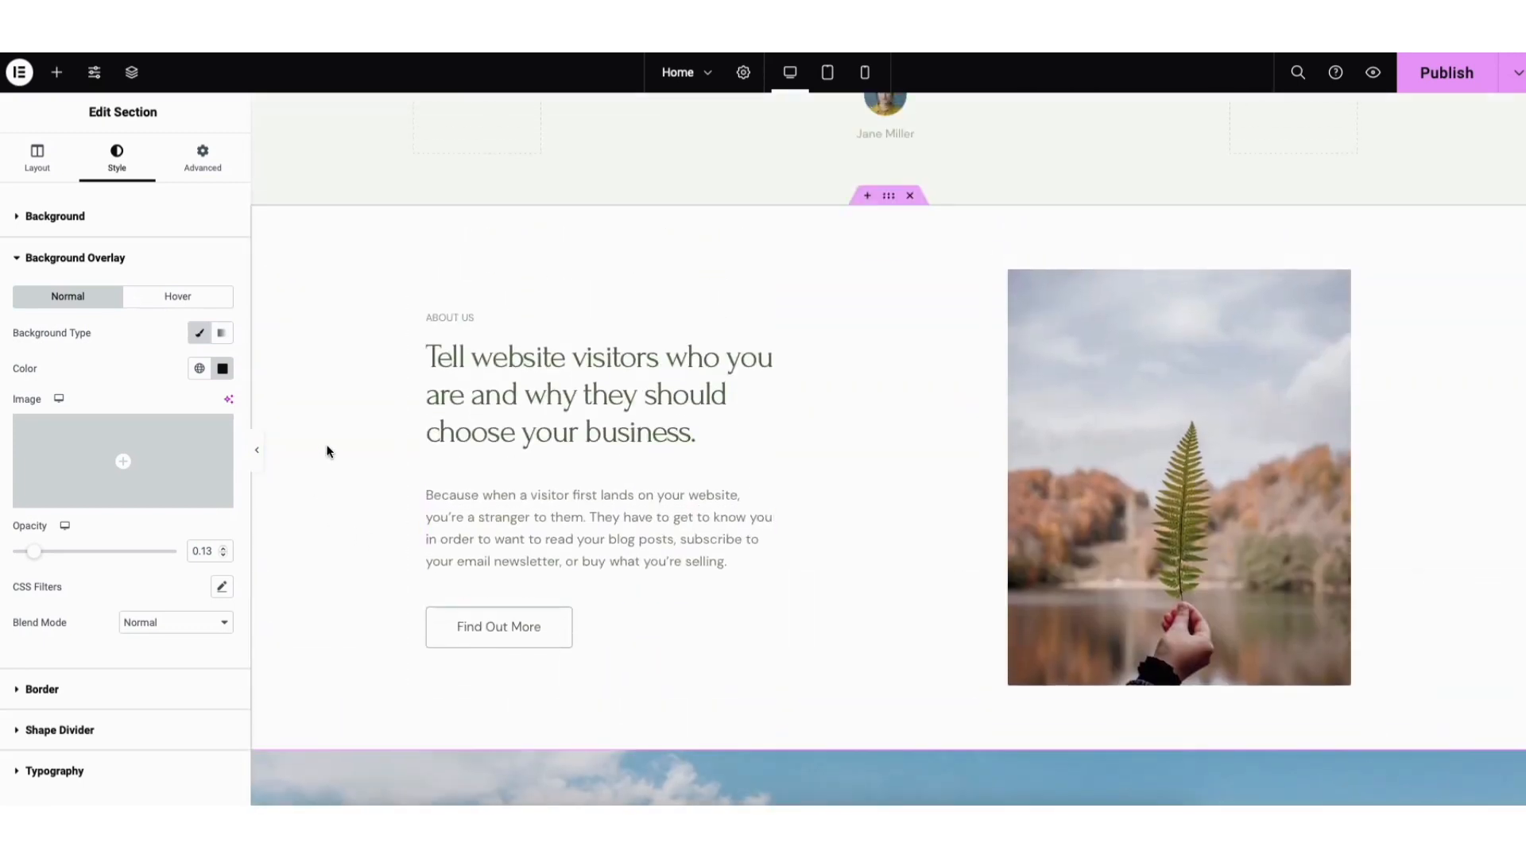
{"action": "right_click", "coordinate": [332, 394]}
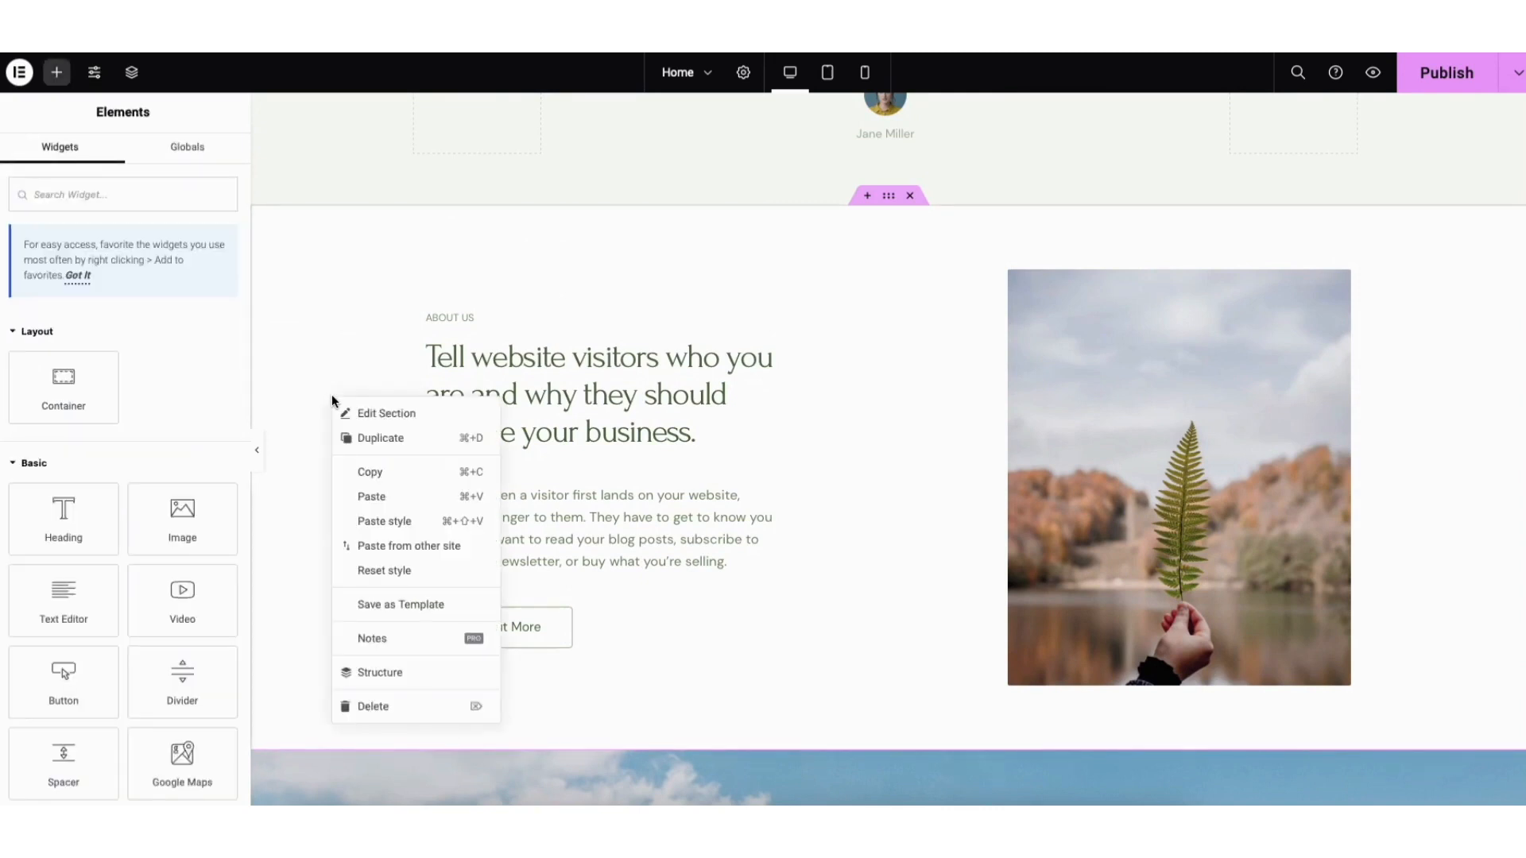
{"action": "left_click", "coordinate": [378, 415]}
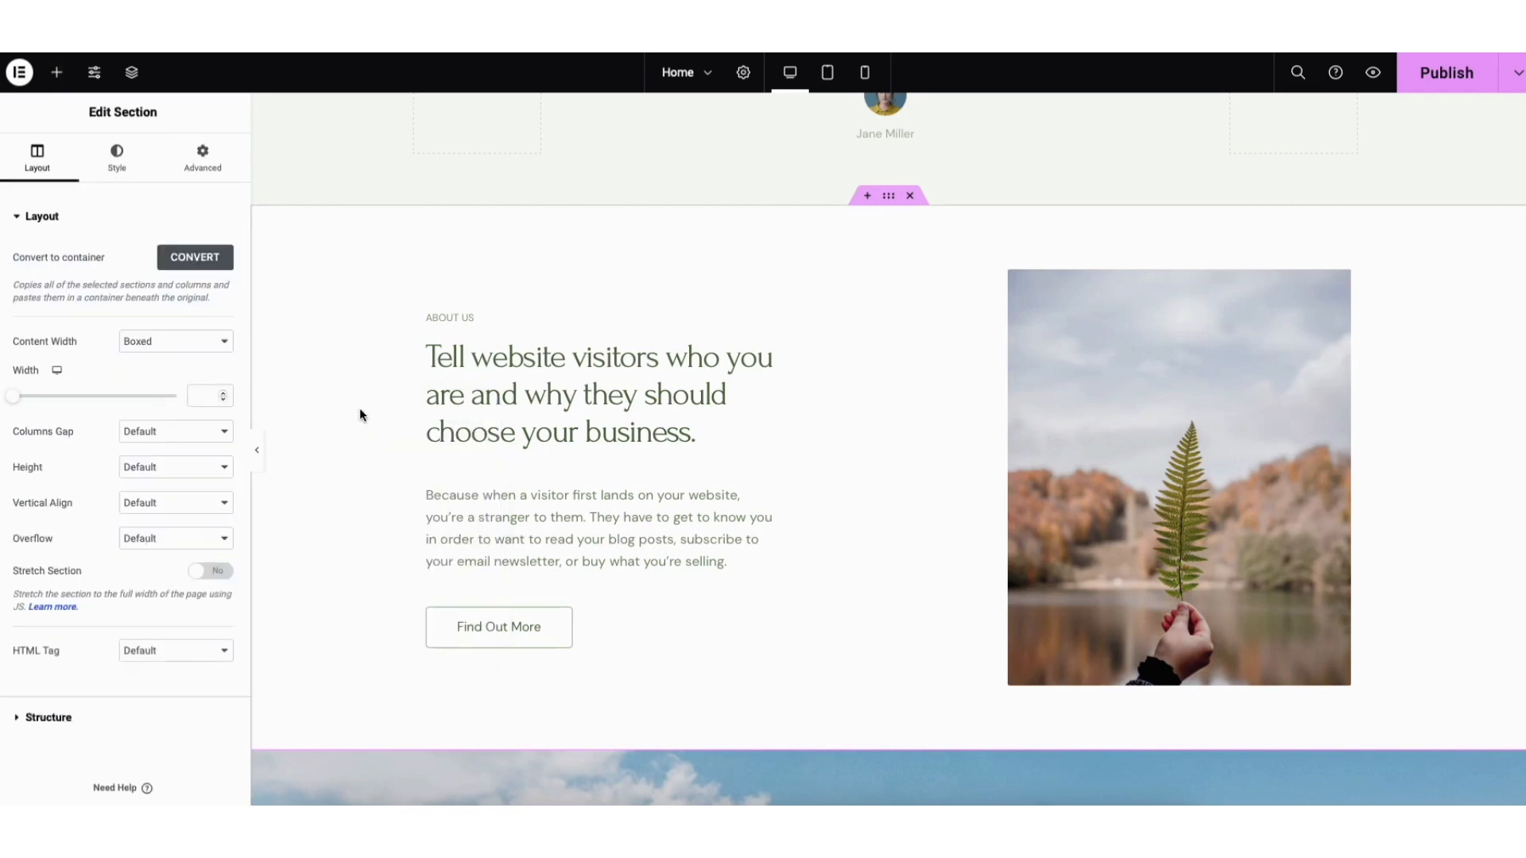
{"action": "left_click", "coordinate": [112, 157]}
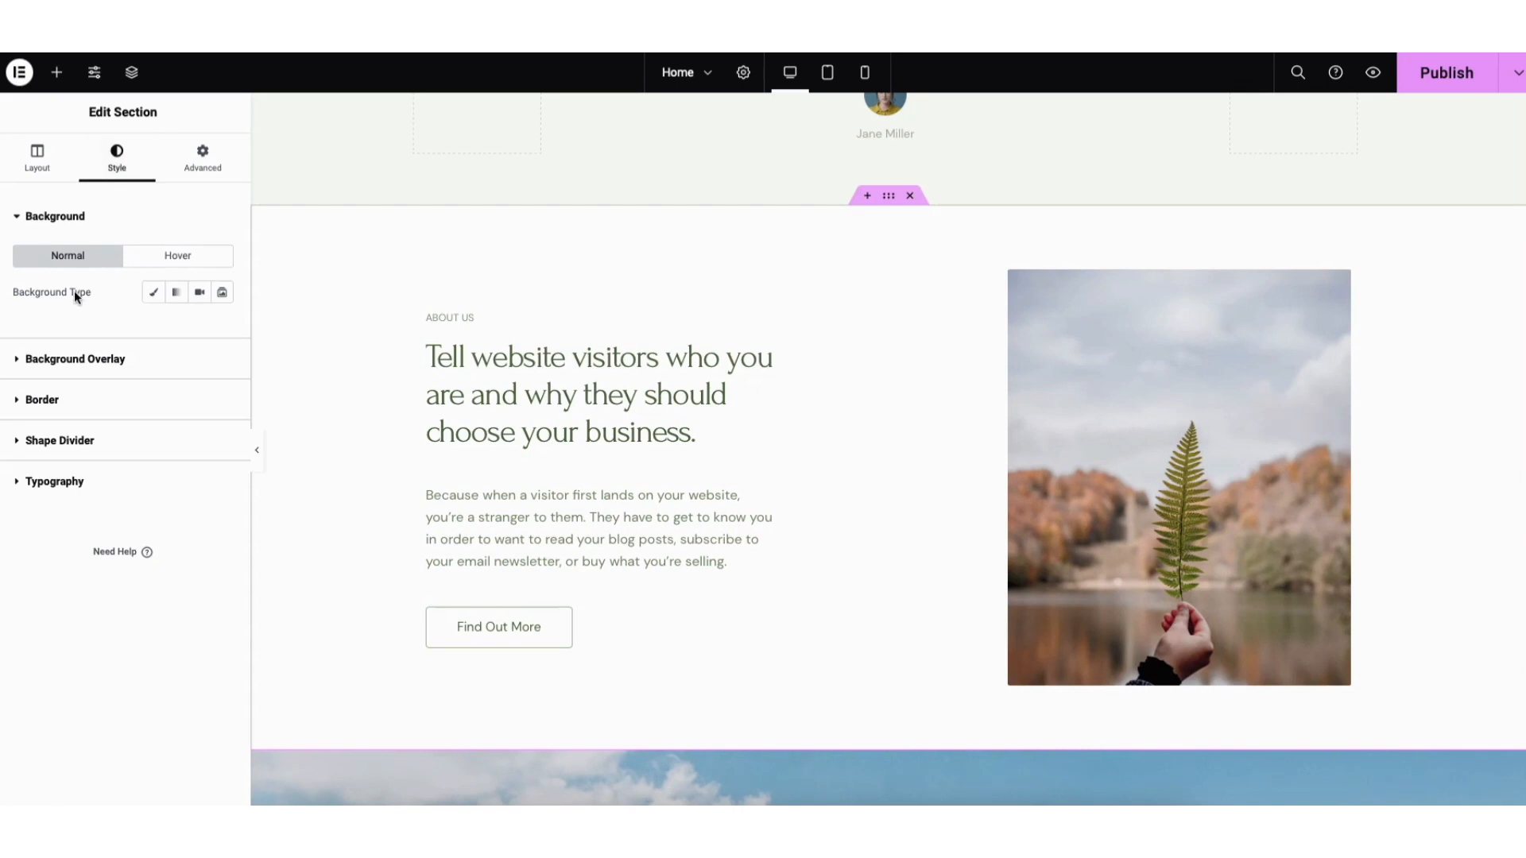
{"action": "left_click", "coordinate": [155, 295]}
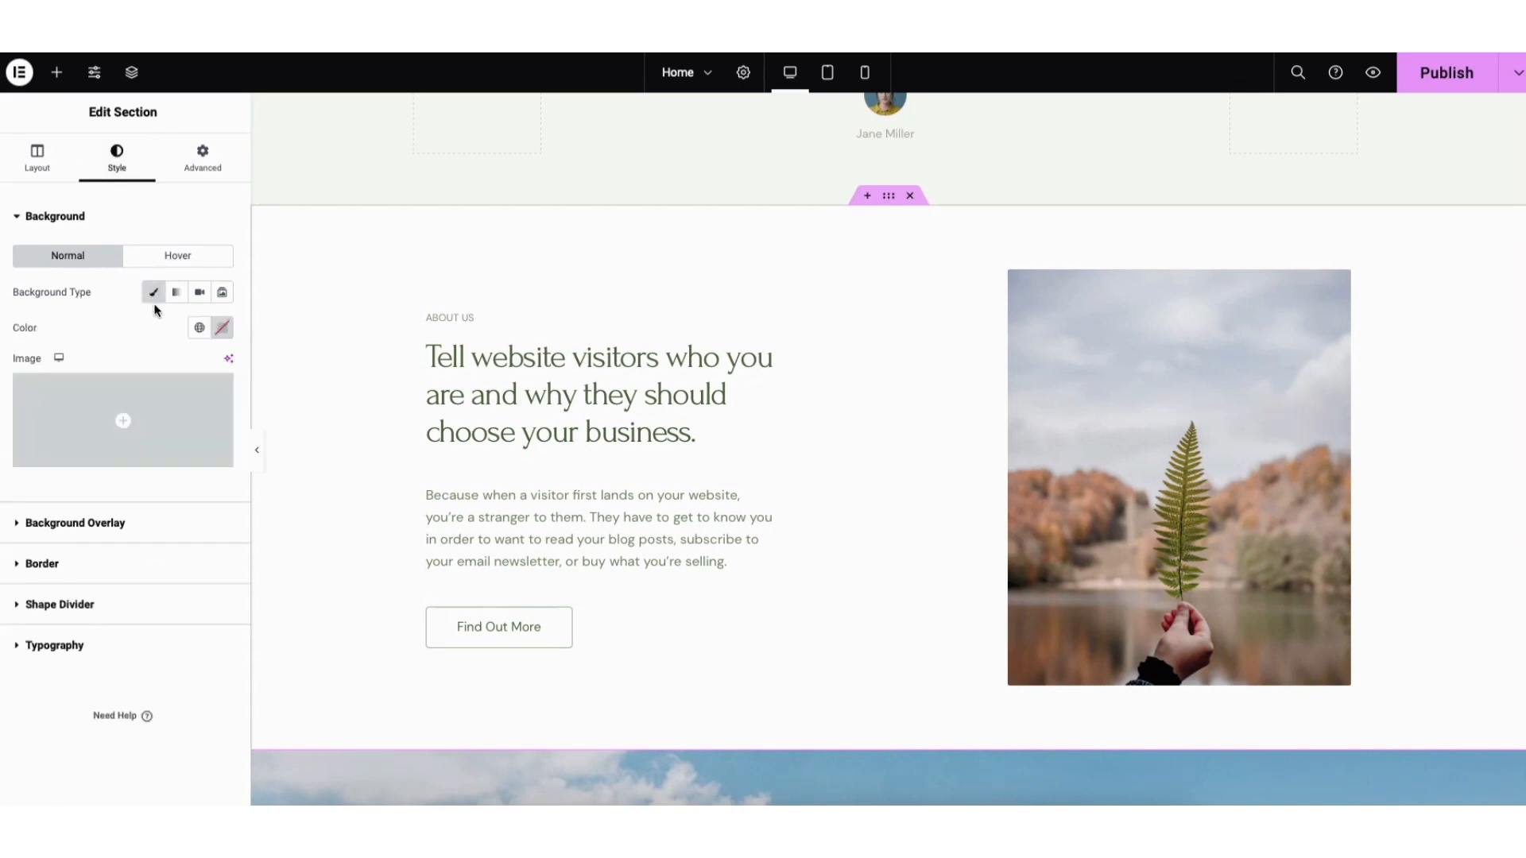
{"action": "left_click", "coordinate": [222, 329]}
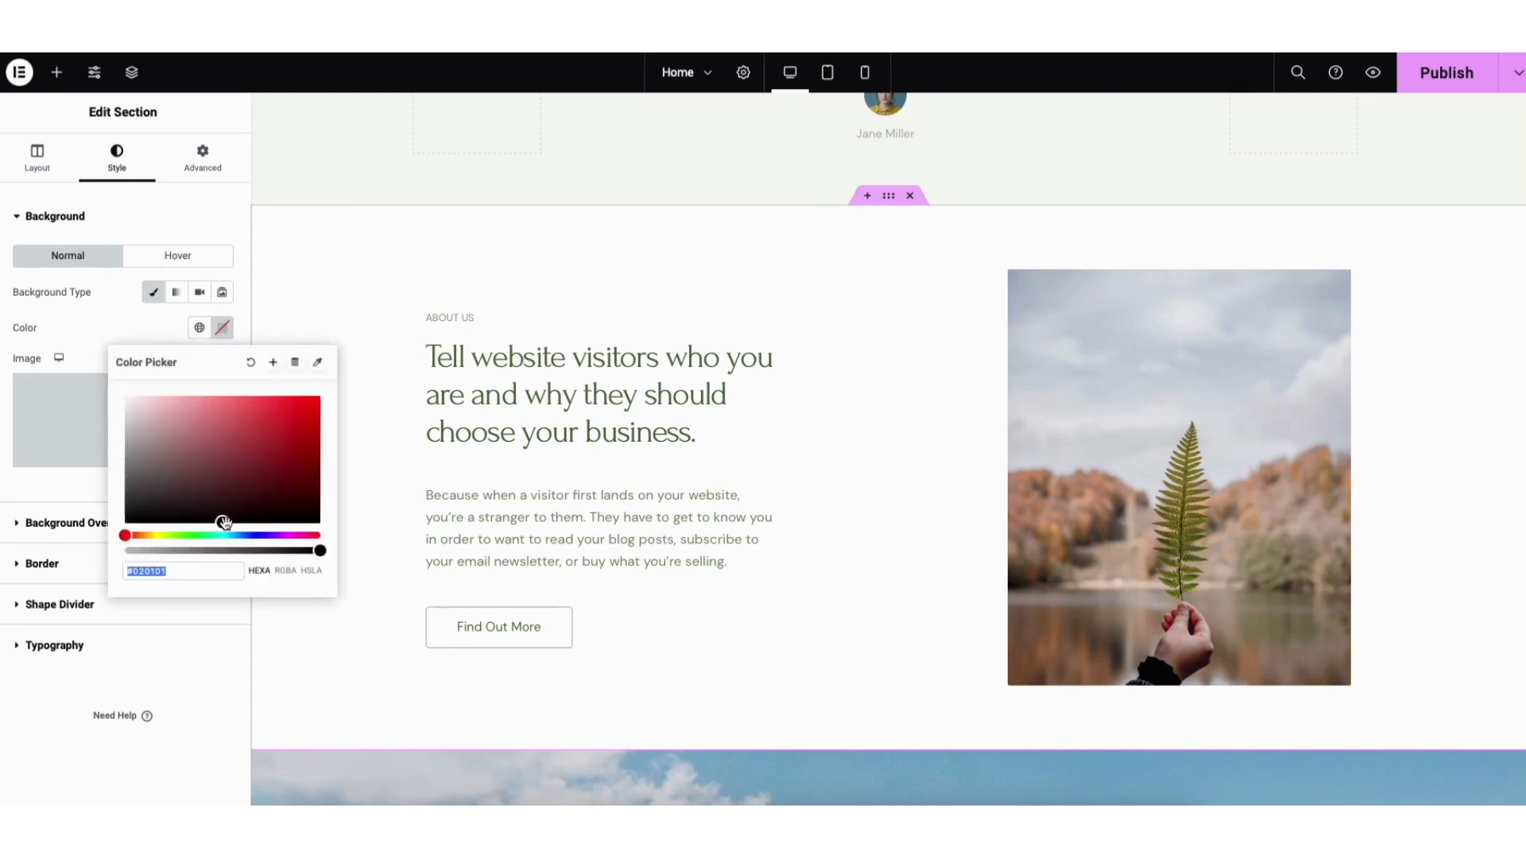
{"action": "mouse_move", "coordinate": [223, 522]}
{"action": "left_mouse_down"}
{"action": "mouse_move", "coordinate": [225, 501]}
{"action": "mouse_move", "coordinate": [271, 464]}
{"action": "mouse_move", "coordinate": [250, 497]}
{"action": "left_mouse_up"}
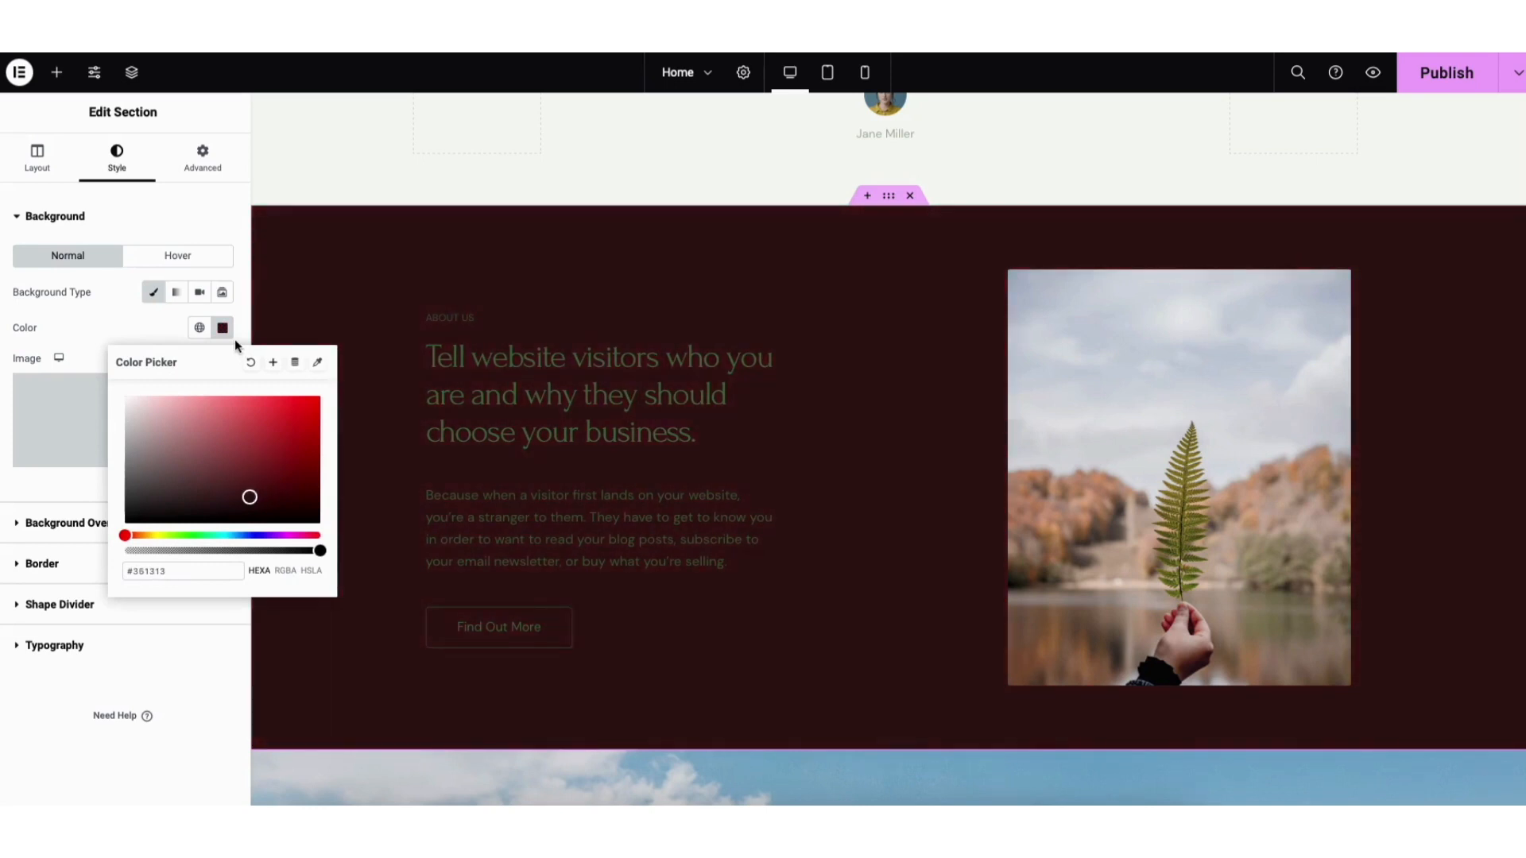
{"action": "left_click", "coordinate": [364, 465]}
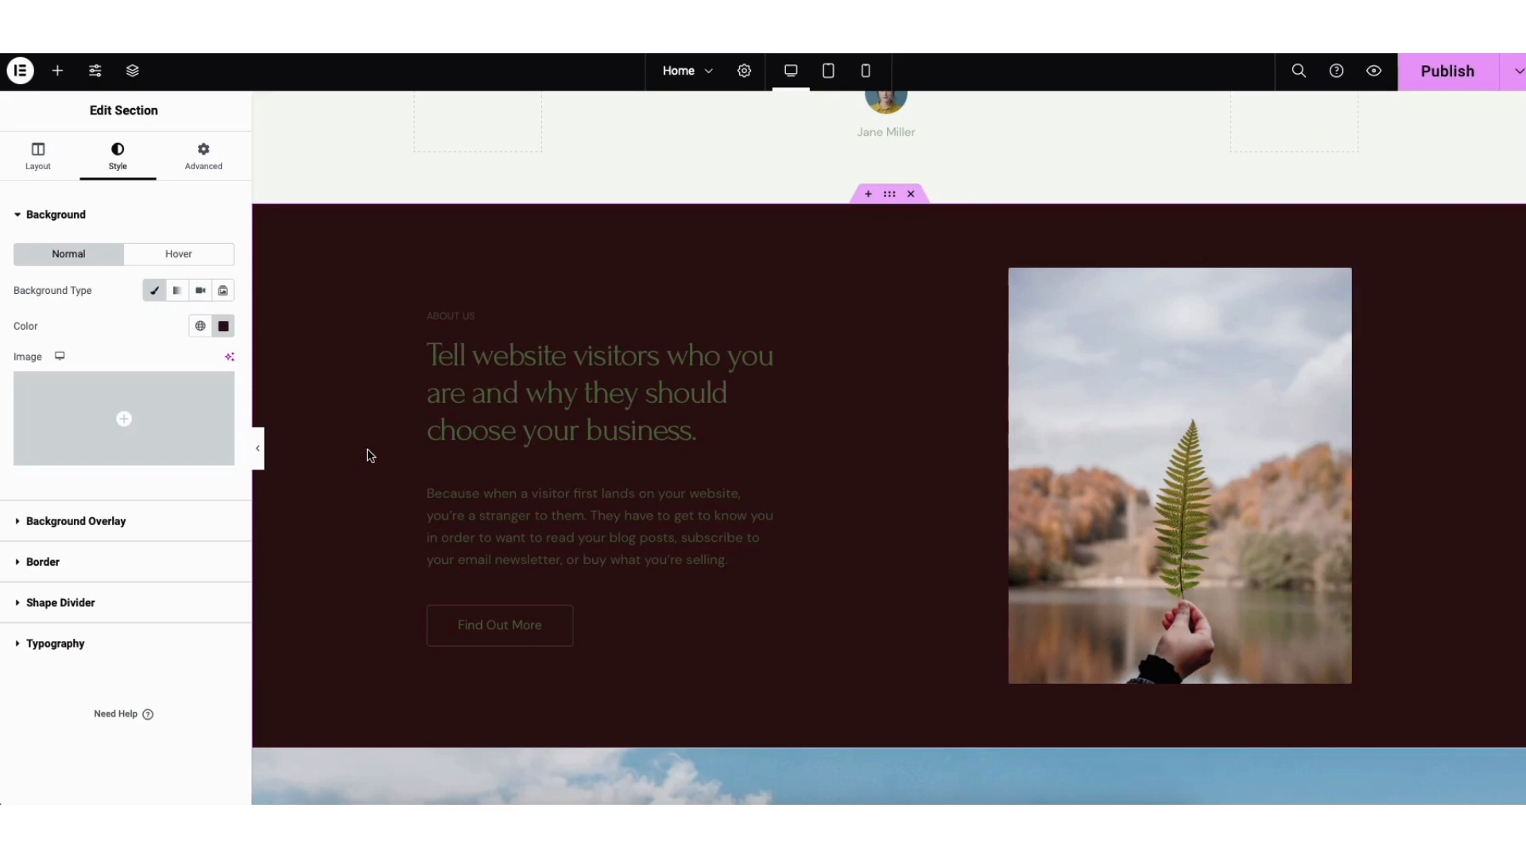
Insert a two-column grid container above the About Us section and add a Heading widget to its first cell
{"action": "left_click", "coordinate": [868, 195]}
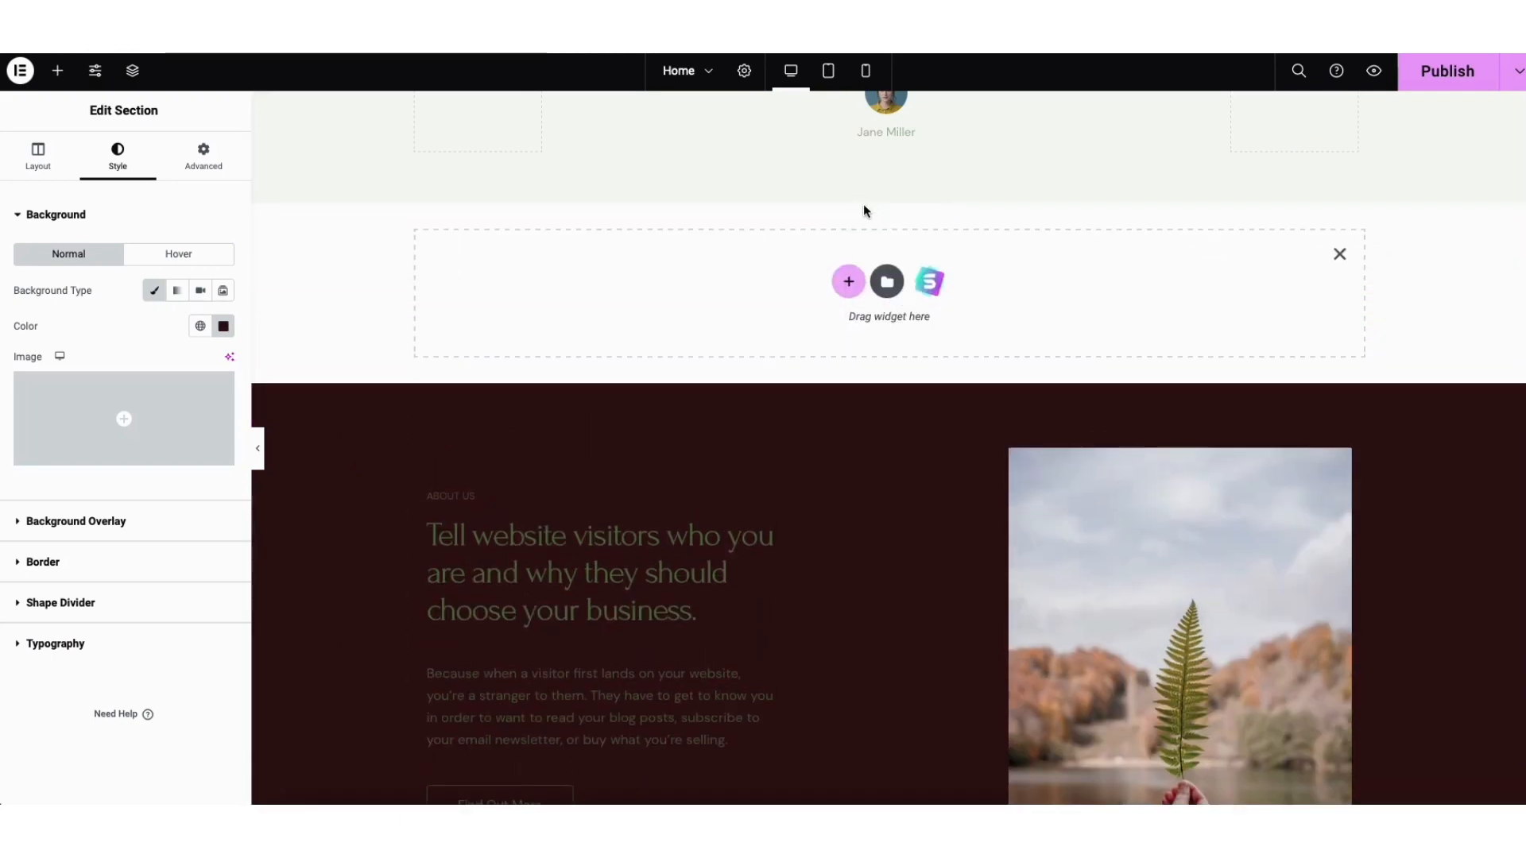
{"action": "left_click", "coordinate": [848, 282]}
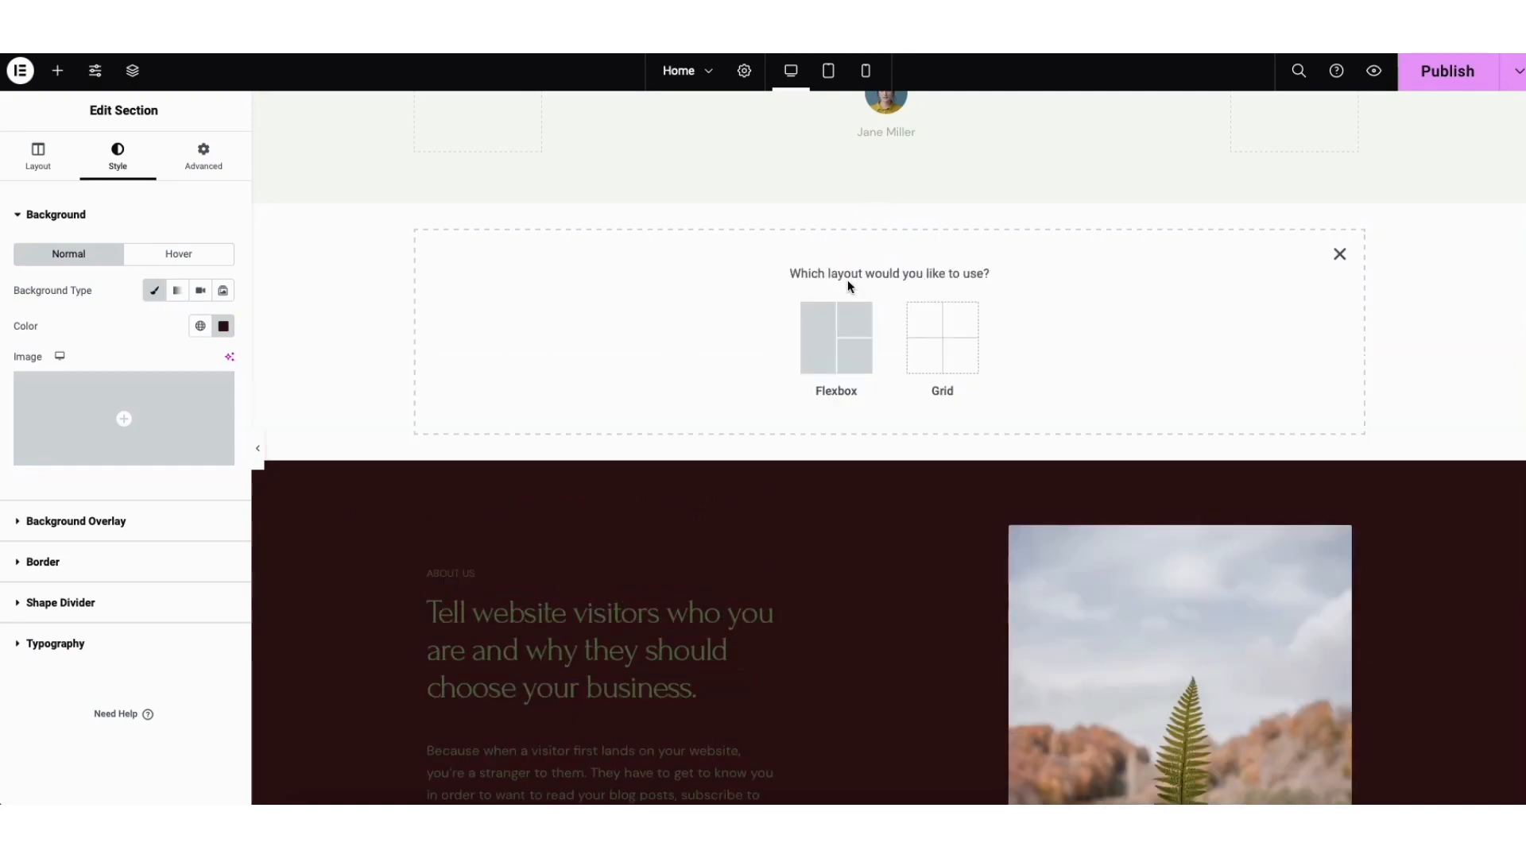
{"action": "left_click", "coordinate": [928, 348]}
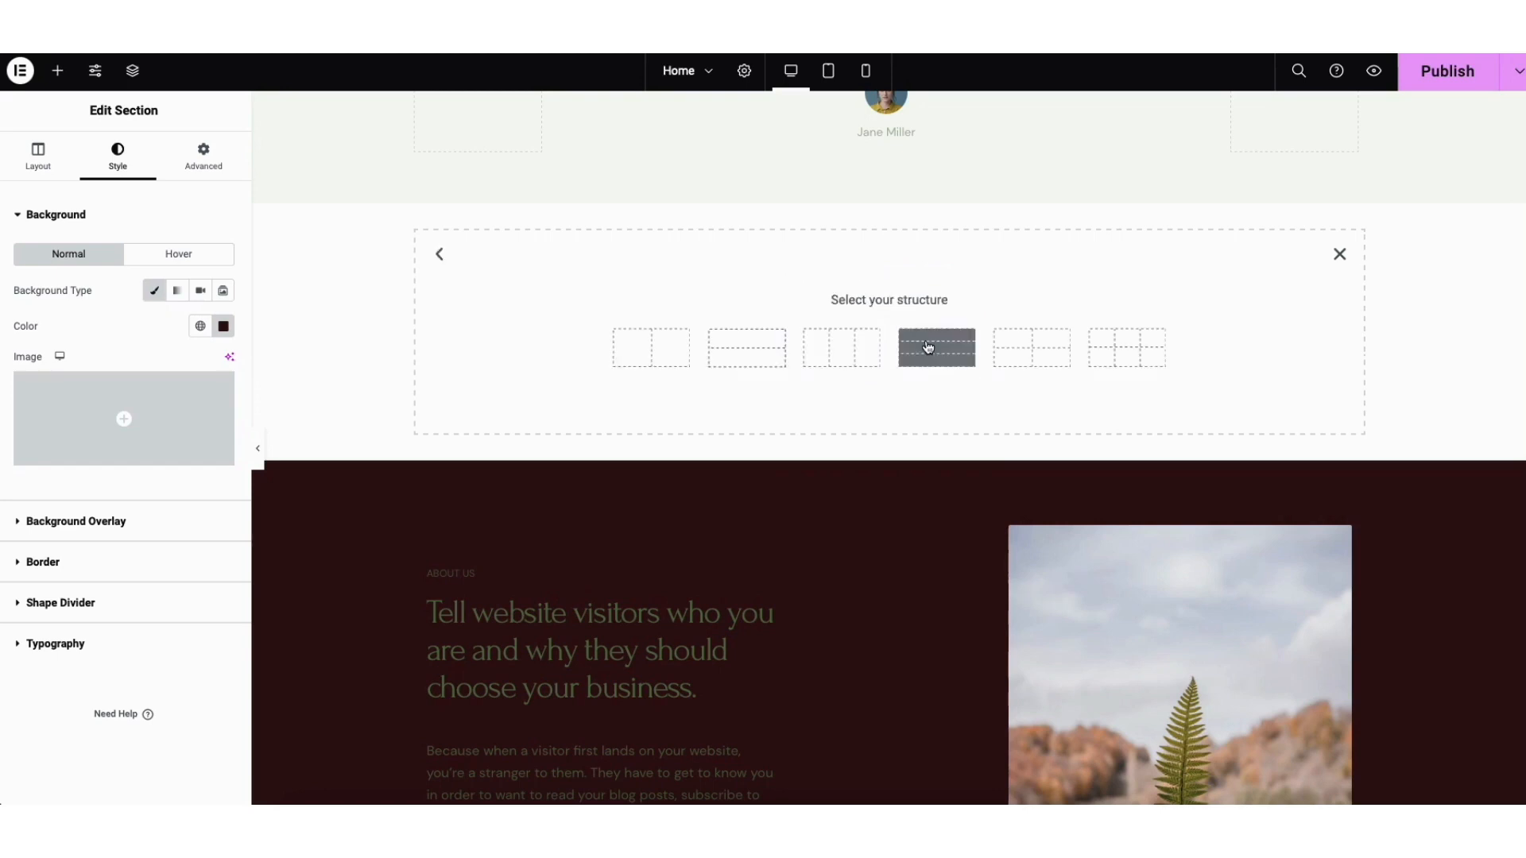
{"action": "left_click", "coordinate": [667, 362]}
{"action": "left_click", "coordinate": [57, 70]}
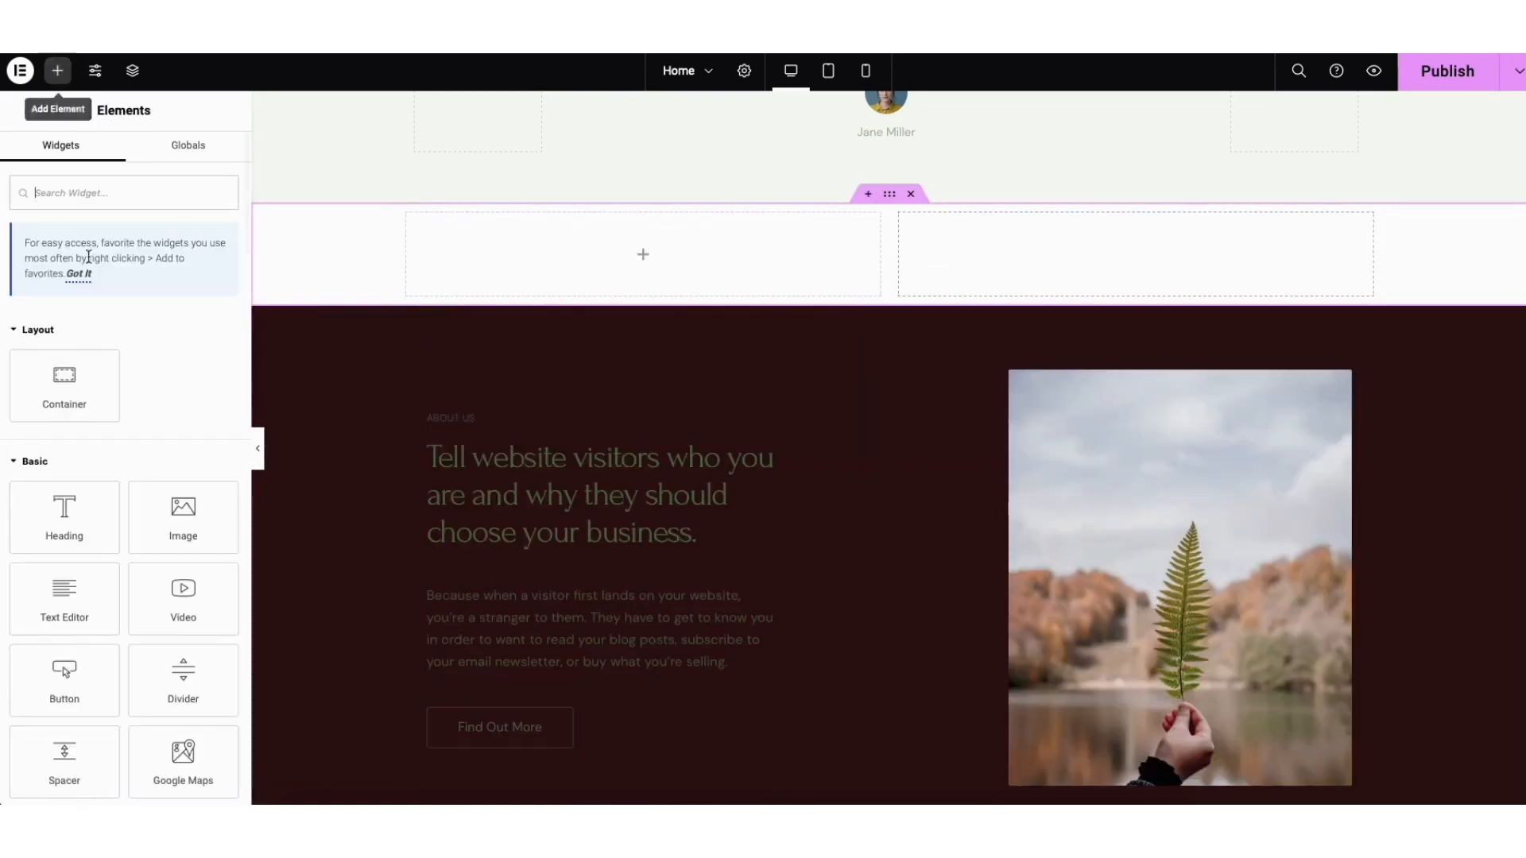
{"action": "left_click_drag", "start_coordinate": [79, 504], "coordinate": [685, 253]}
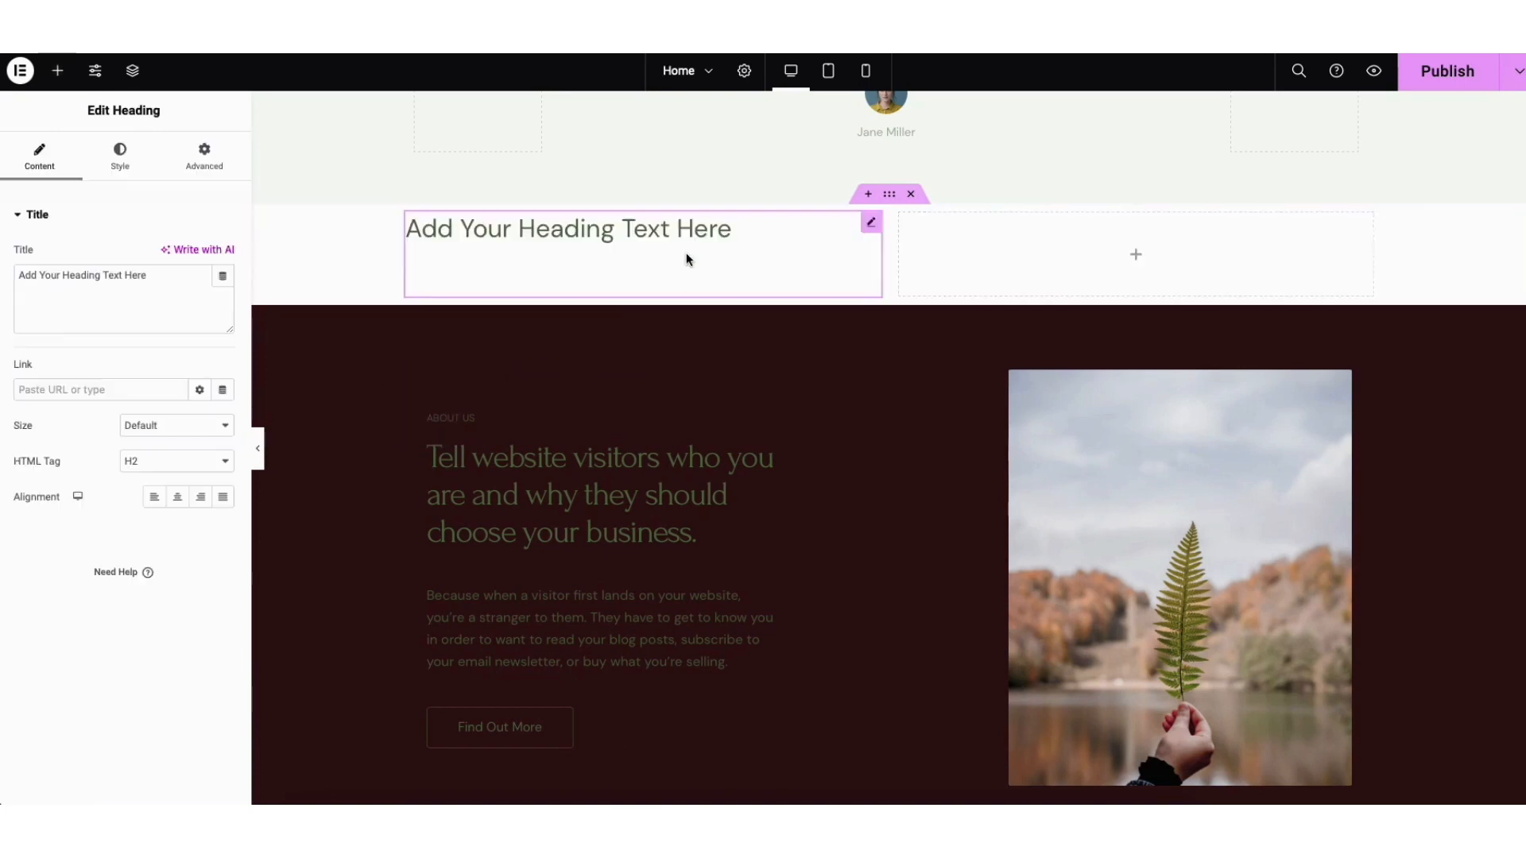
Delete the new grid container above the About Us section, and try out the About Us section's move handle
{"action": "left_click", "coordinate": [891, 195]}
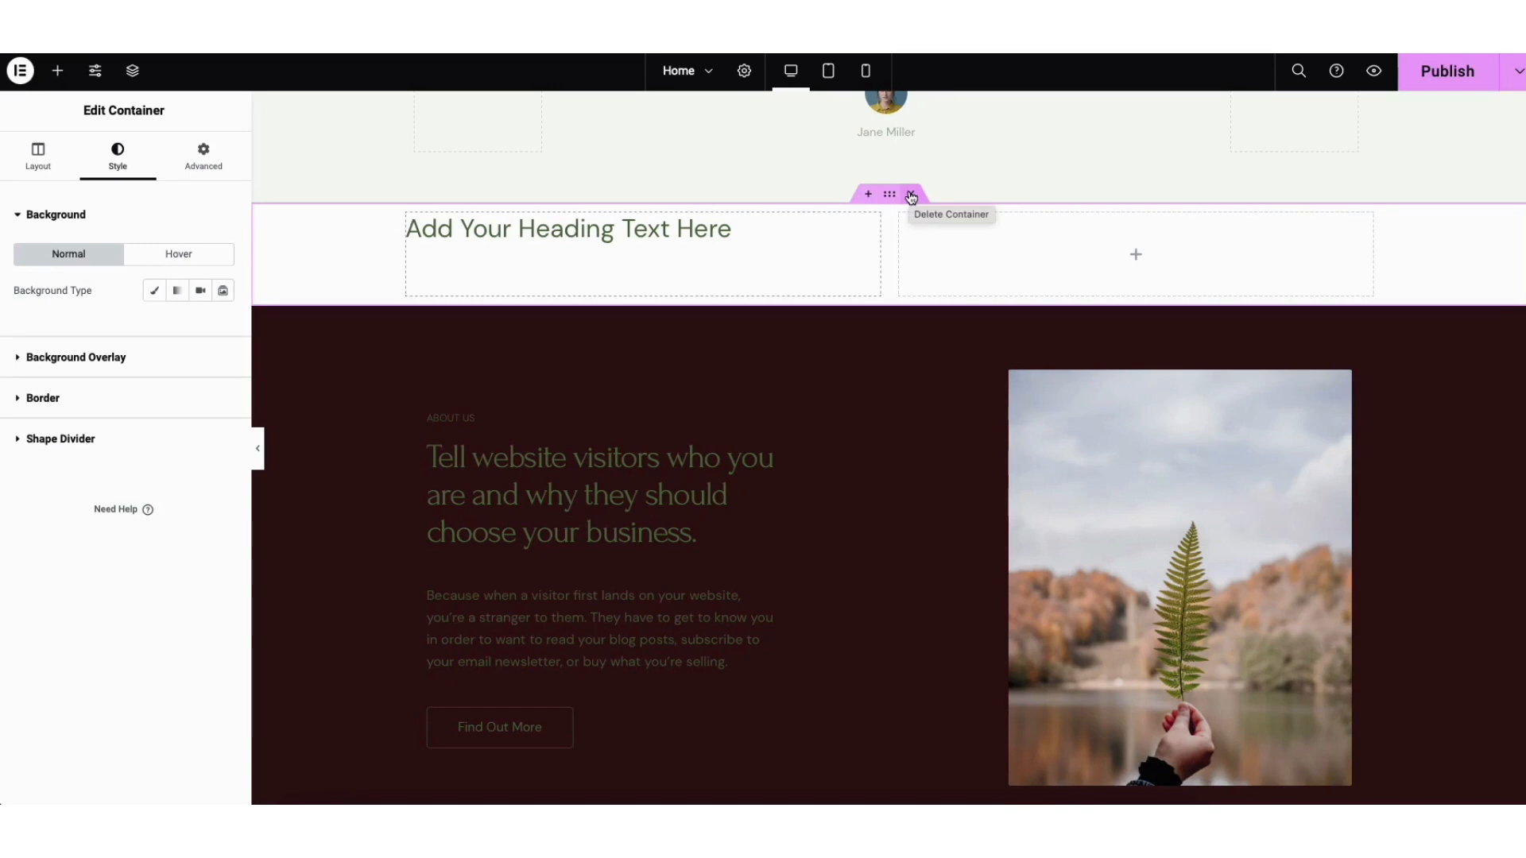
{"action": "left_click", "coordinate": [912, 195]}
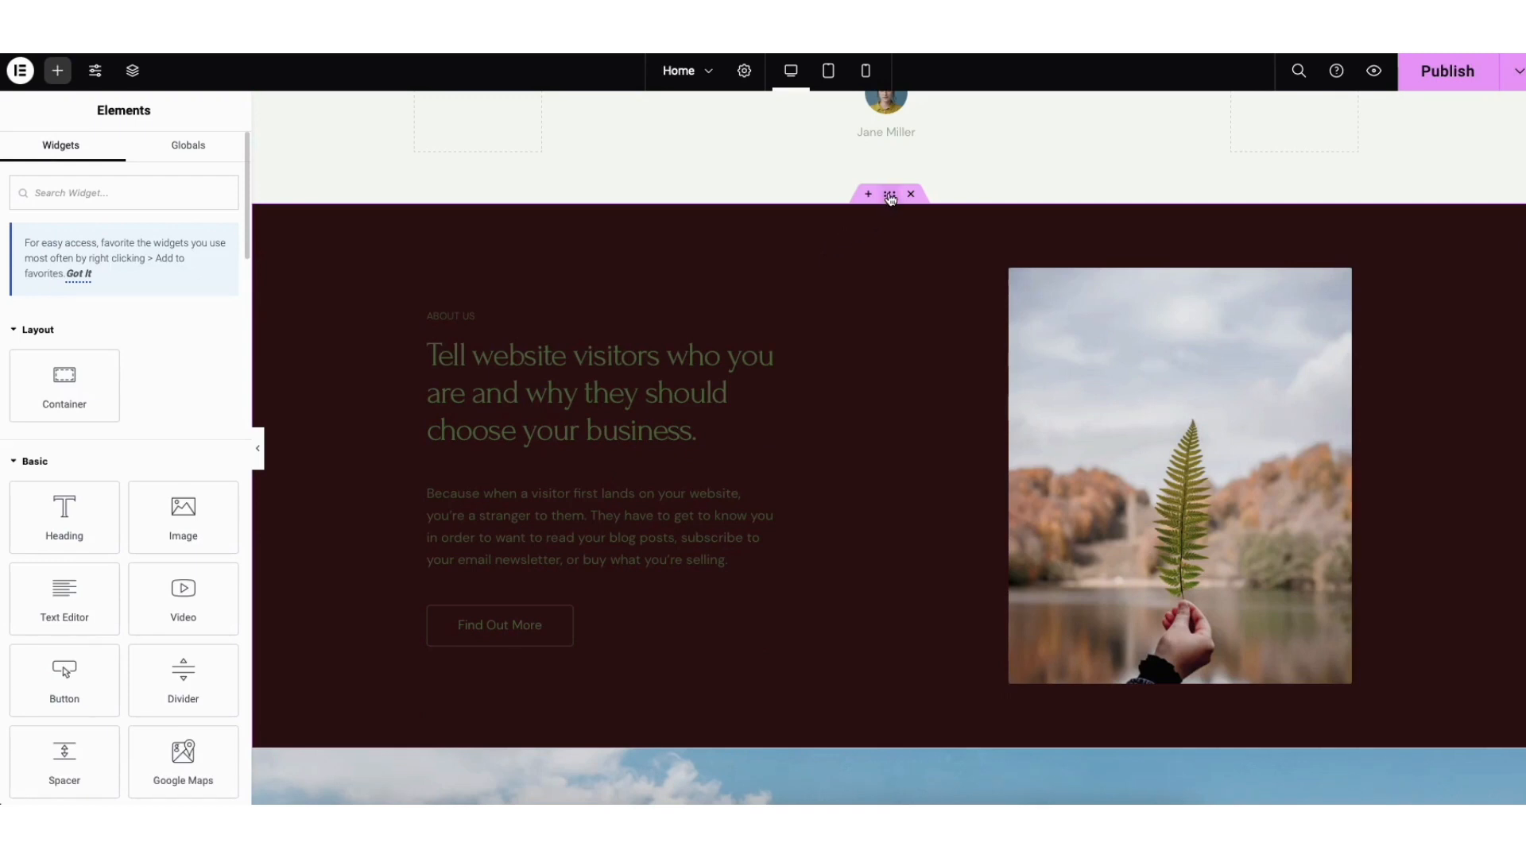
{"action": "left_click_drag", "start_coordinate": [890, 197], "coordinate": [841, 213]}
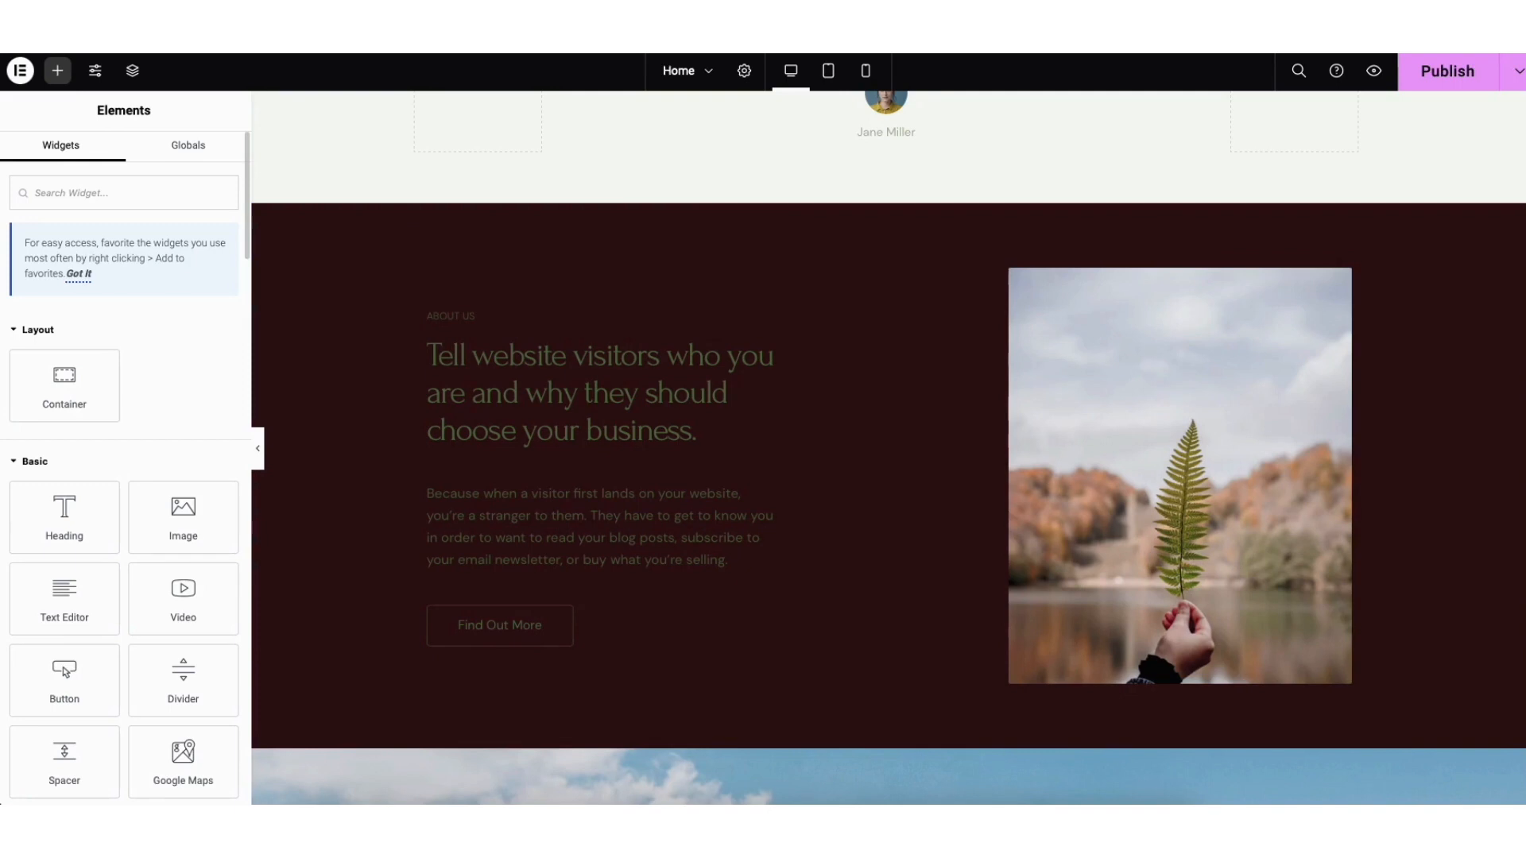
Open the Starter Templates library from the empty area below the QUESTIONS? section and browse its blocks
{"action": "scroll", "coordinate": [1383, 221], "scroll_direction": "down", "scroll_amount": 2}
{"action": "scroll", "coordinate": [888, 445], "scroll_direction": "down", "scroll_amount": 6}
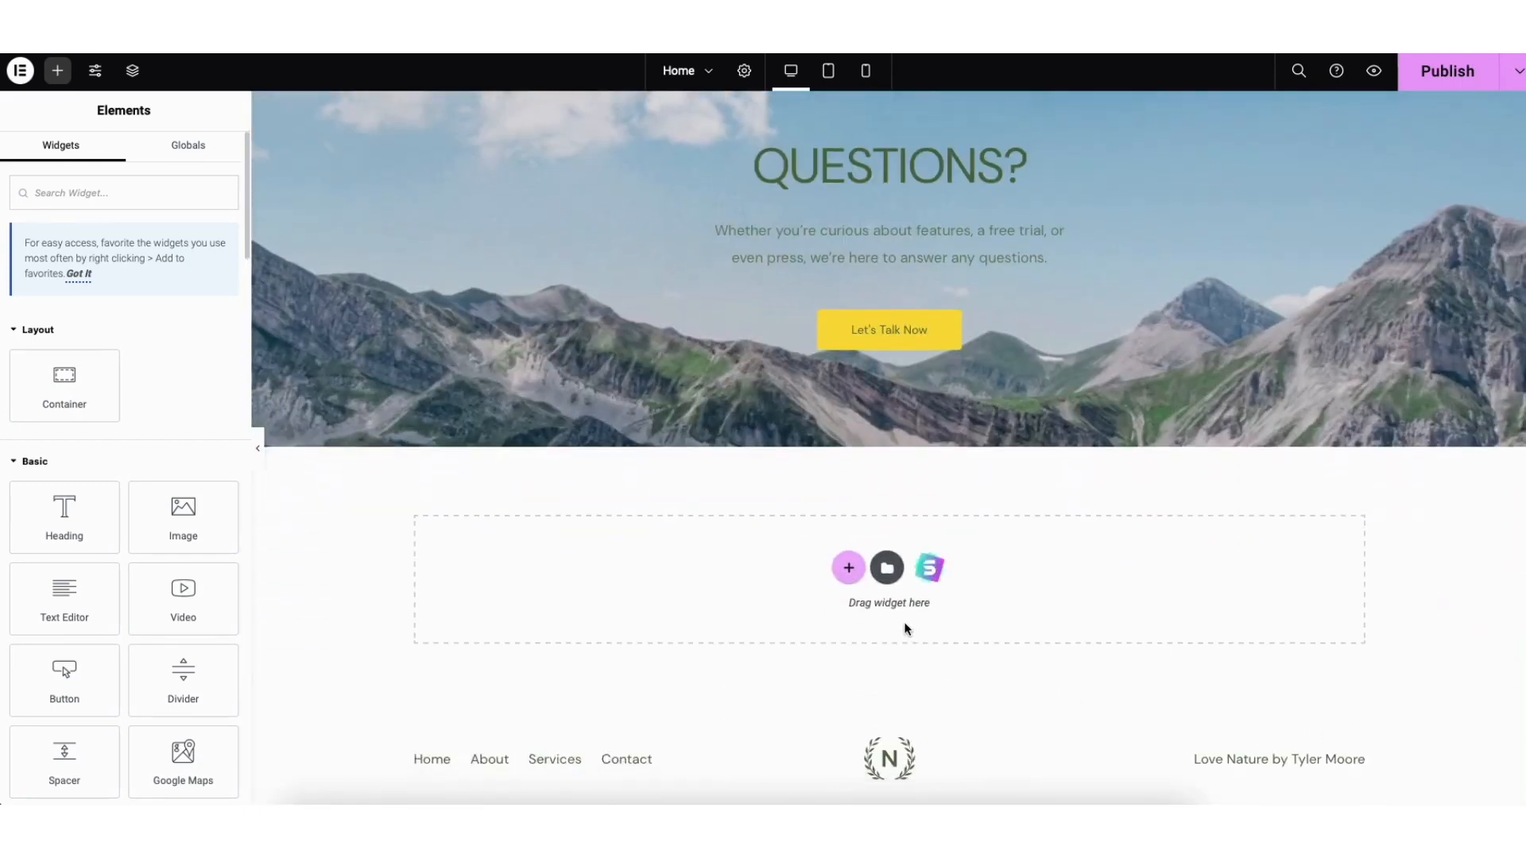
{"action": "left_click", "coordinate": [933, 569]}
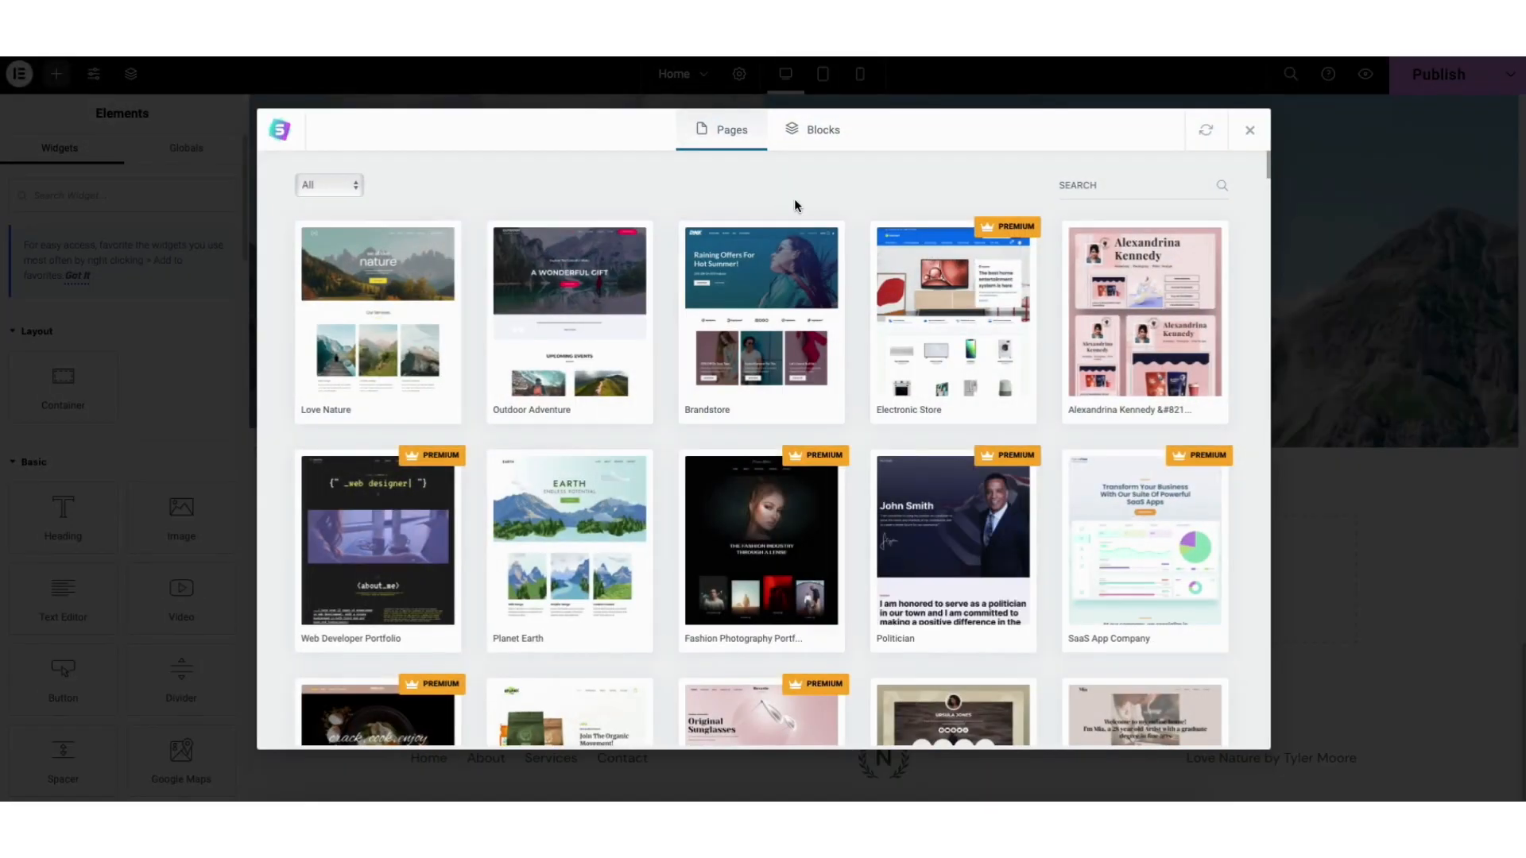
{"action": "left_click", "coordinate": [821, 140]}
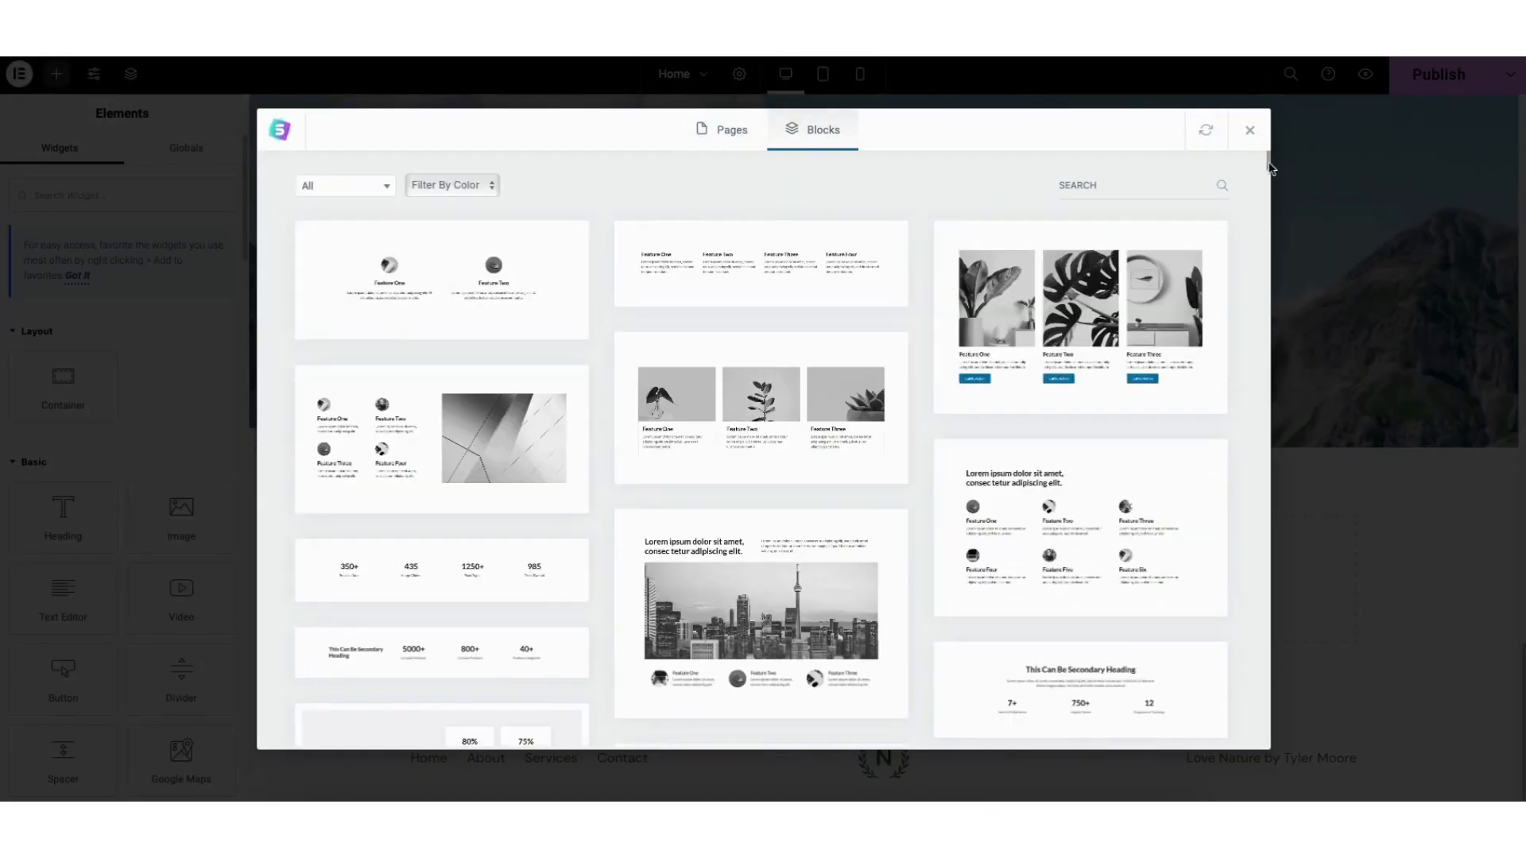
{"action": "mouse_move", "coordinate": [1269, 163]}
{"action": "left_mouse_down"}
{"action": "mouse_move", "coordinate": [1272, 231]}
{"action": "mouse_move", "coordinate": [1266, 147]}
{"action": "left_mouse_up"}
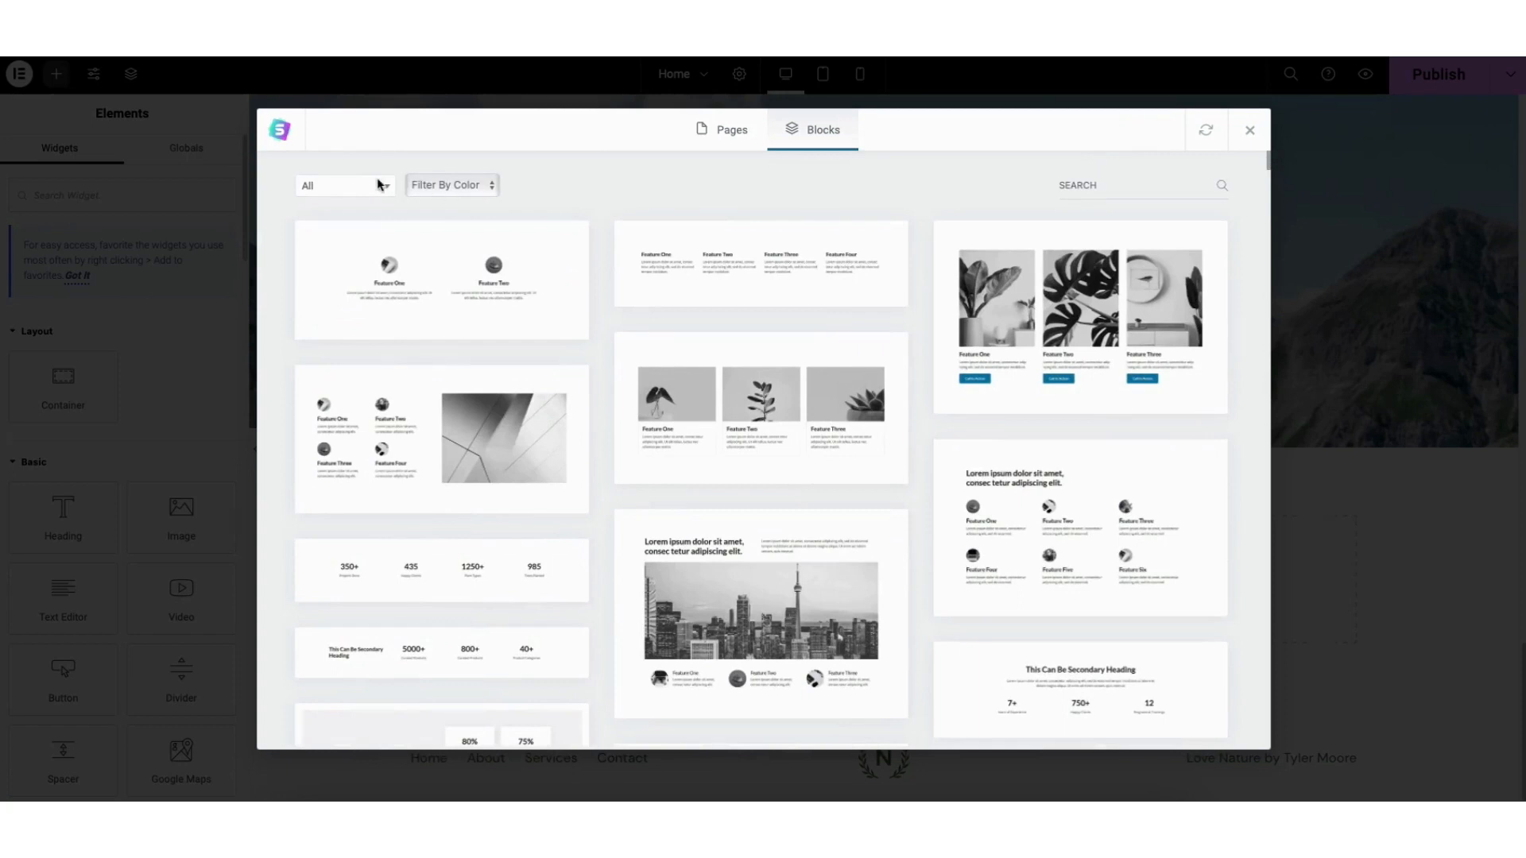
Review the block categories without filtering, and preview the feature block with three plant image cards
{"action": "left_click", "coordinate": [340, 187]}
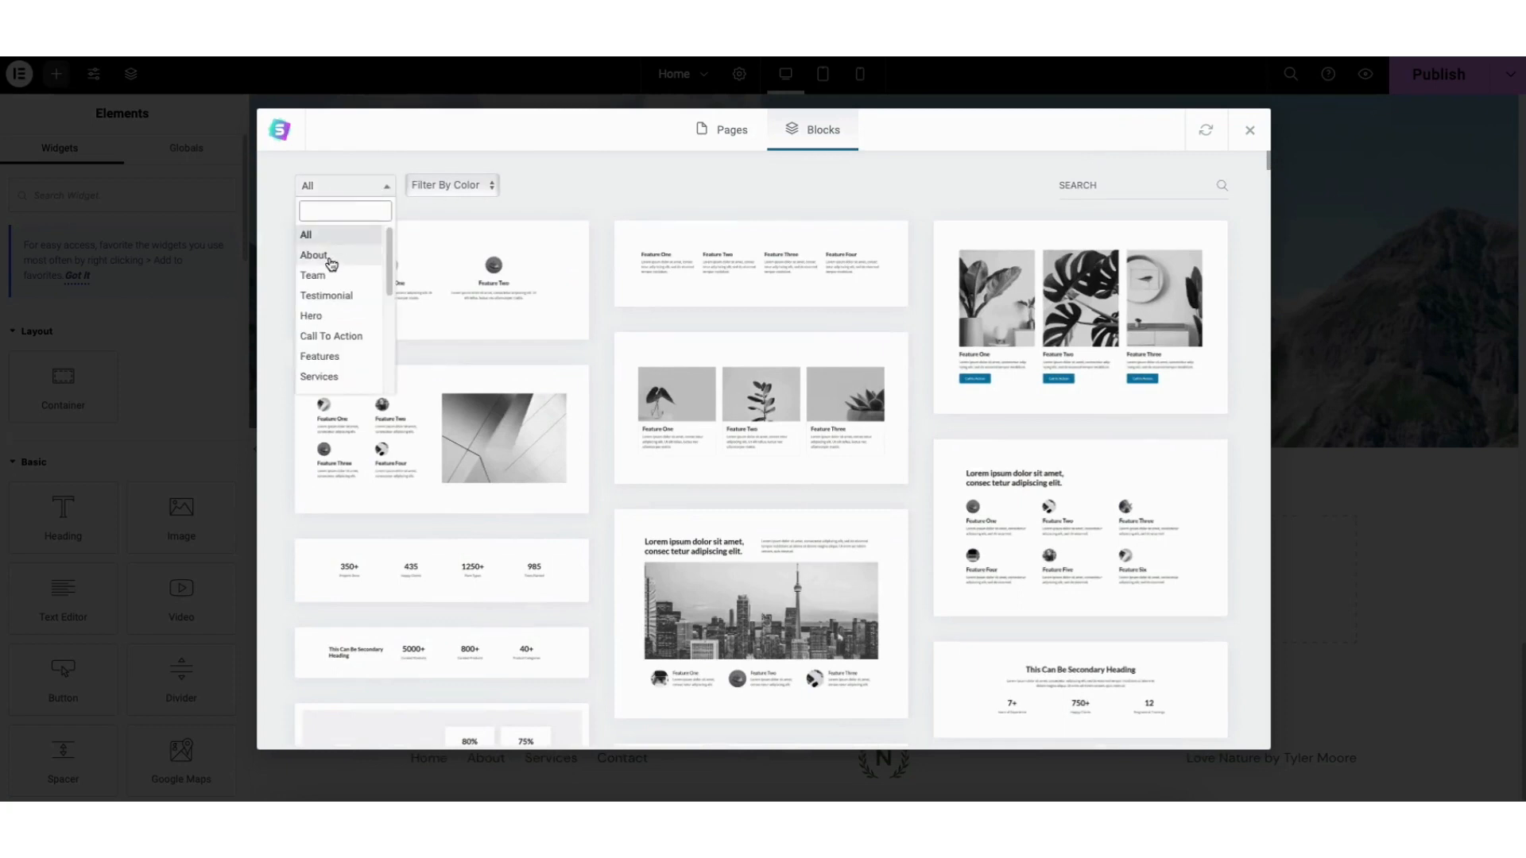
{"action": "left_click_drag", "start_coordinate": [388, 274], "coordinate": [387, 238]}
{"action": "left_click", "coordinate": [654, 191]}
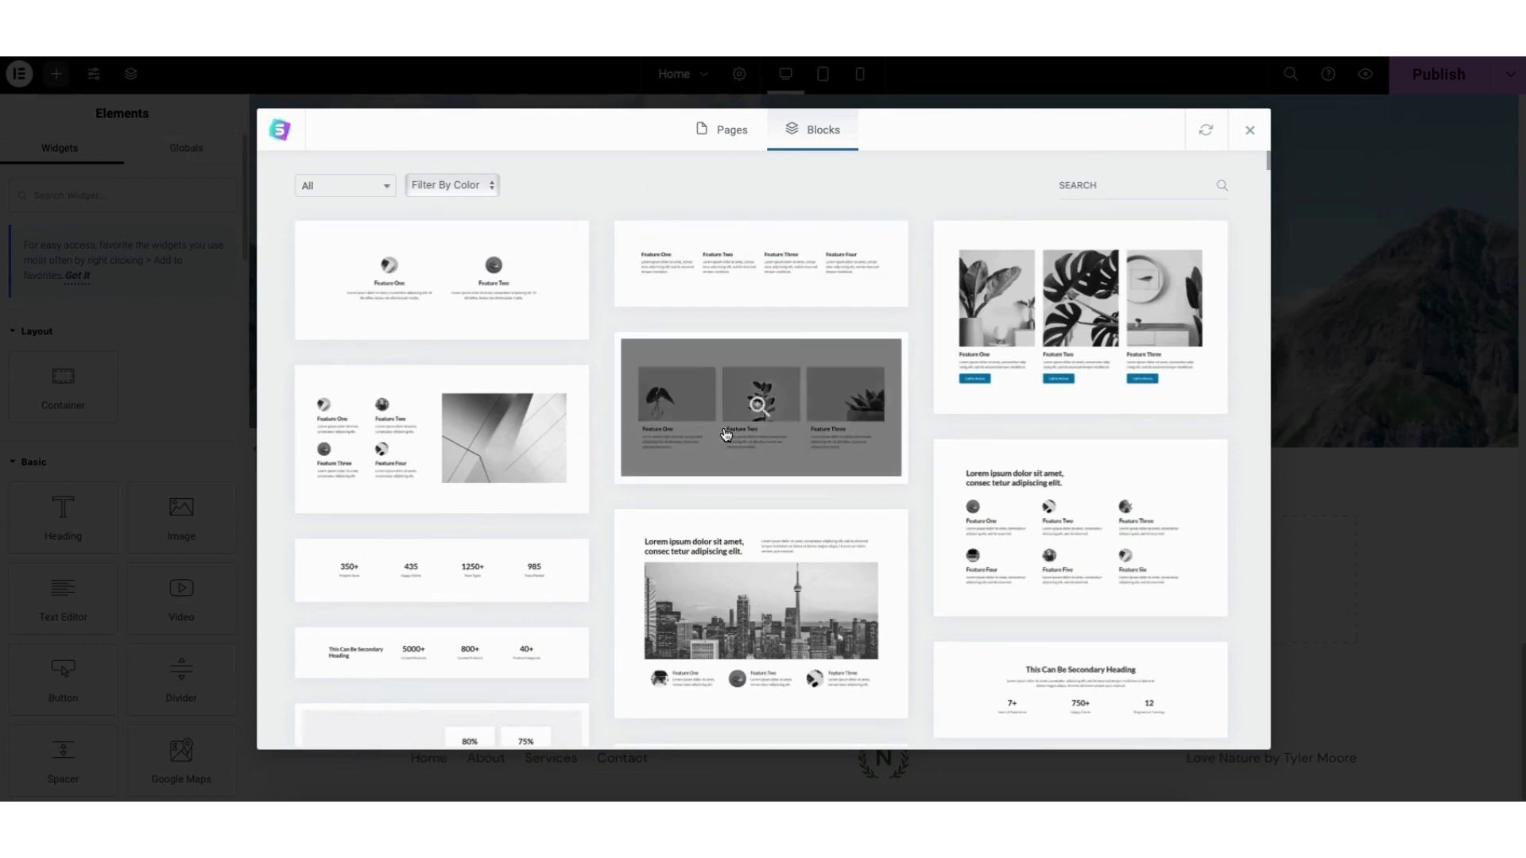
{"action": "left_click", "coordinate": [726, 434]}
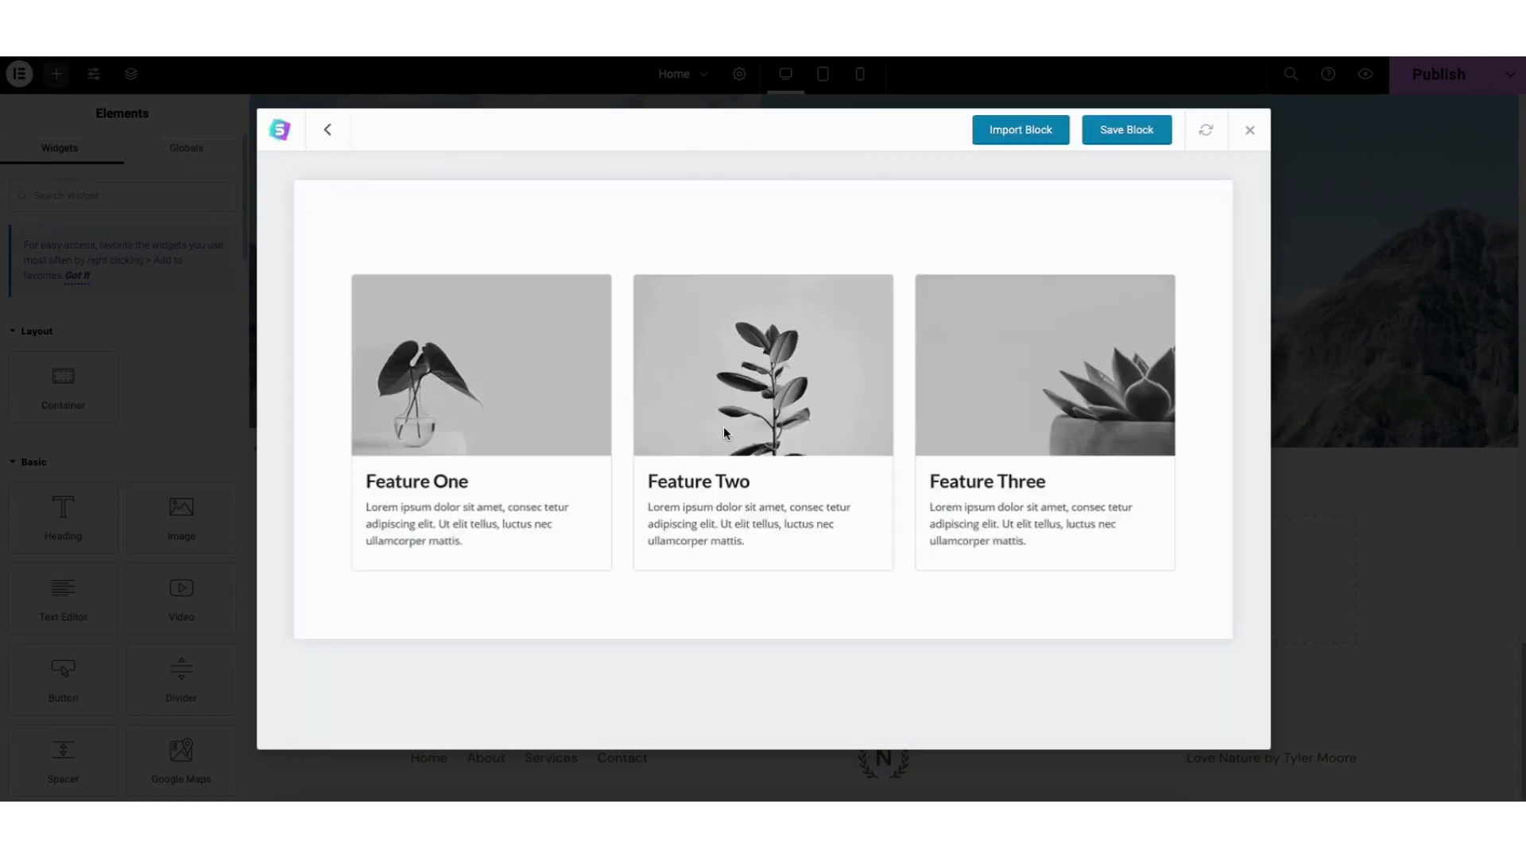
Import the feature block with three plant image cards below the QUESTIONS? section
{"action": "left_click", "coordinate": [1016, 134]}
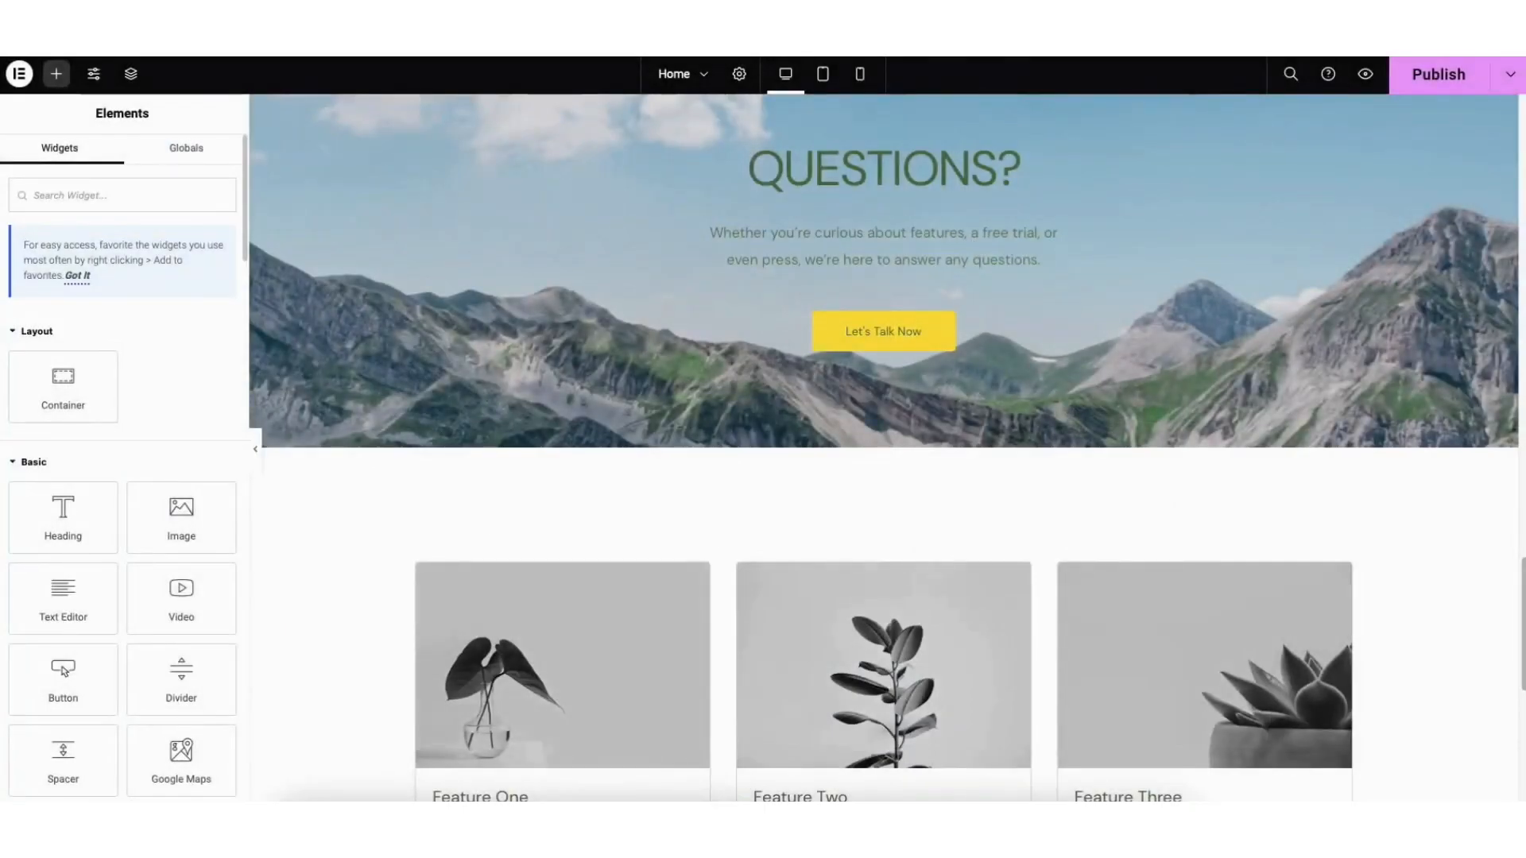
{"action": "scroll", "coordinate": [887, 448], "scroll_direction": "down", "scroll_amount": 3}
{"action": "scroll", "coordinate": [887, 449], "scroll_direction": "down", "scroll_amount": 1}
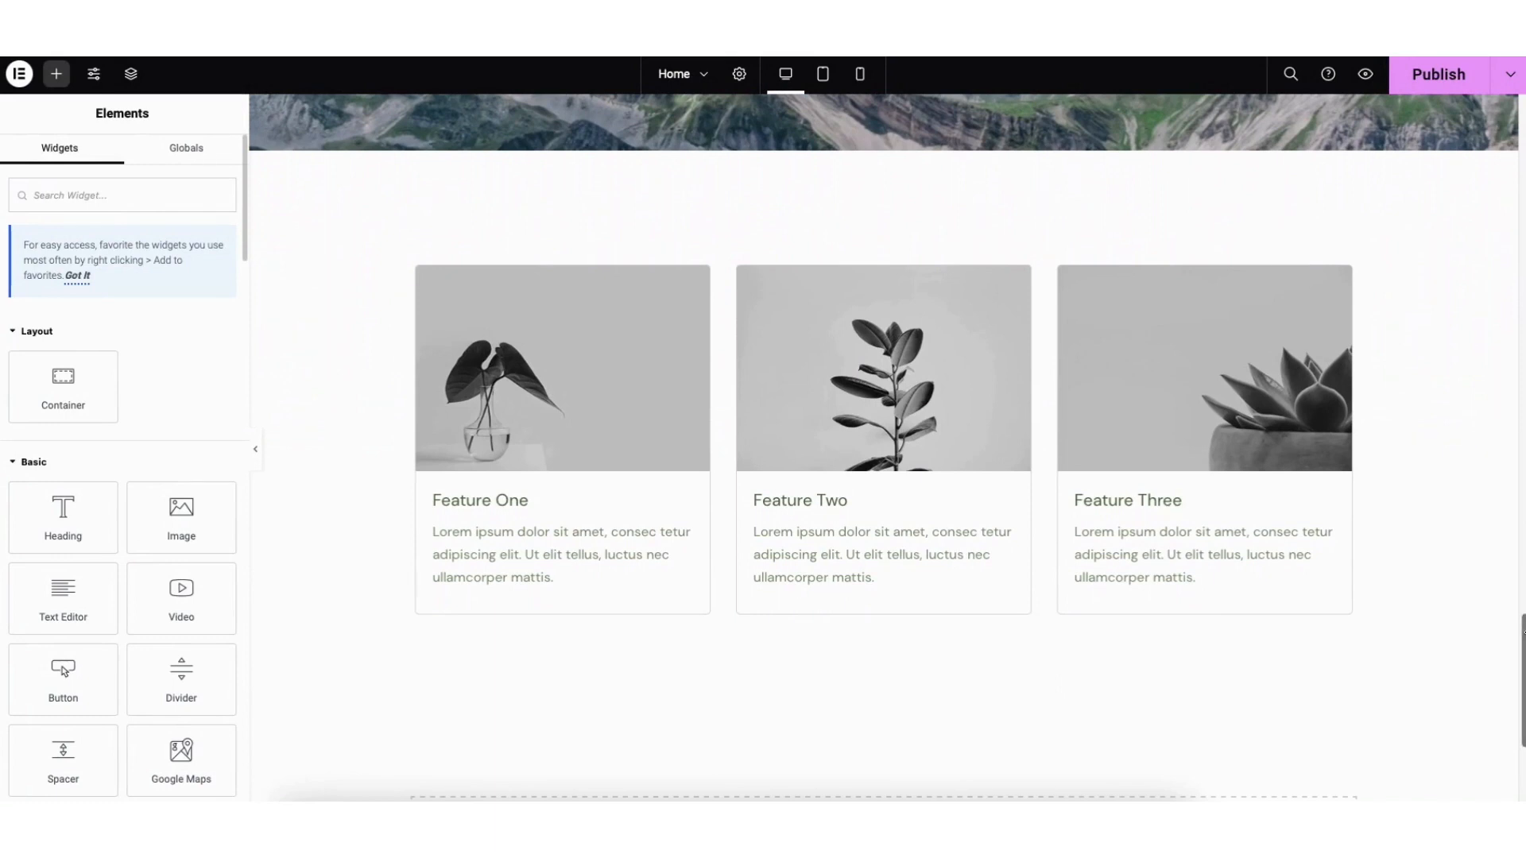
Insert a three-column flexbox container with a wide middle column between the QUESTIONS? section and the feature cards
{"action": "scroll", "coordinate": [230, 264], "scroll_direction": "down", "scroll_amount": 3}
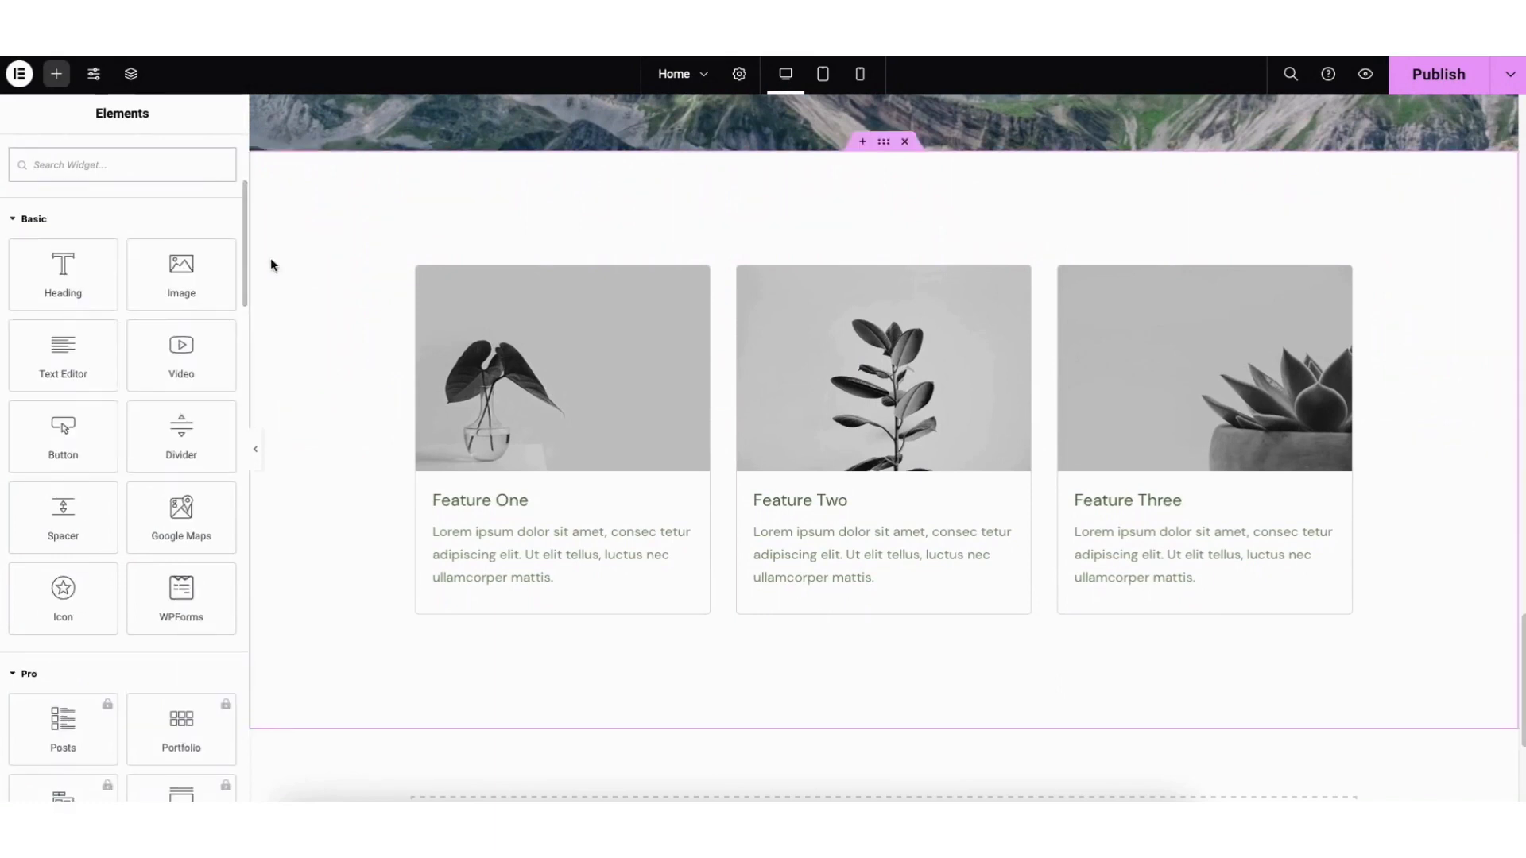
{"action": "left_click", "coordinate": [863, 140]}
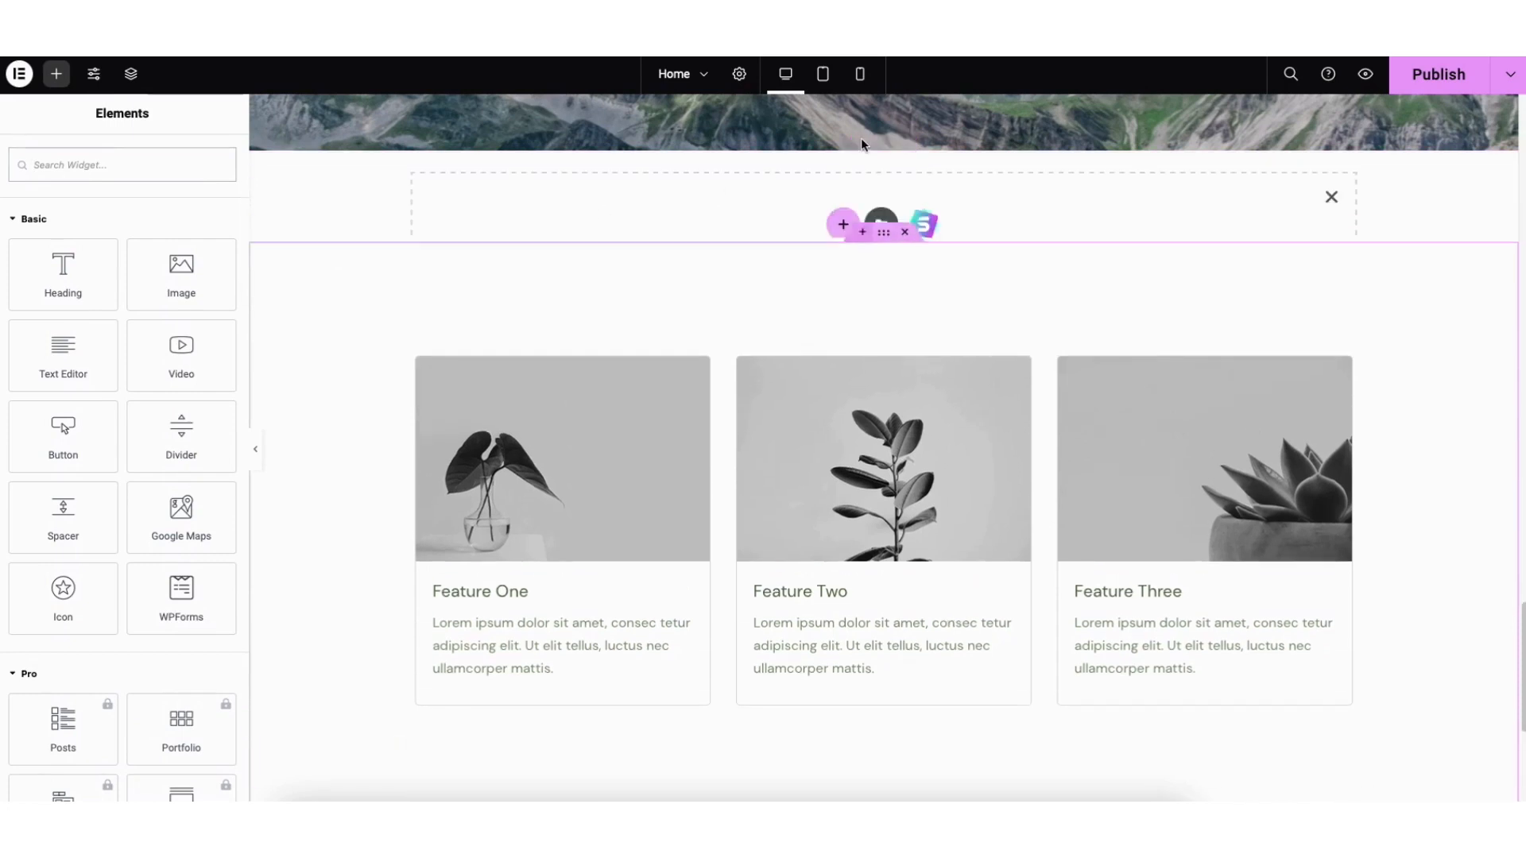
{"action": "left_click", "coordinate": [845, 234]}
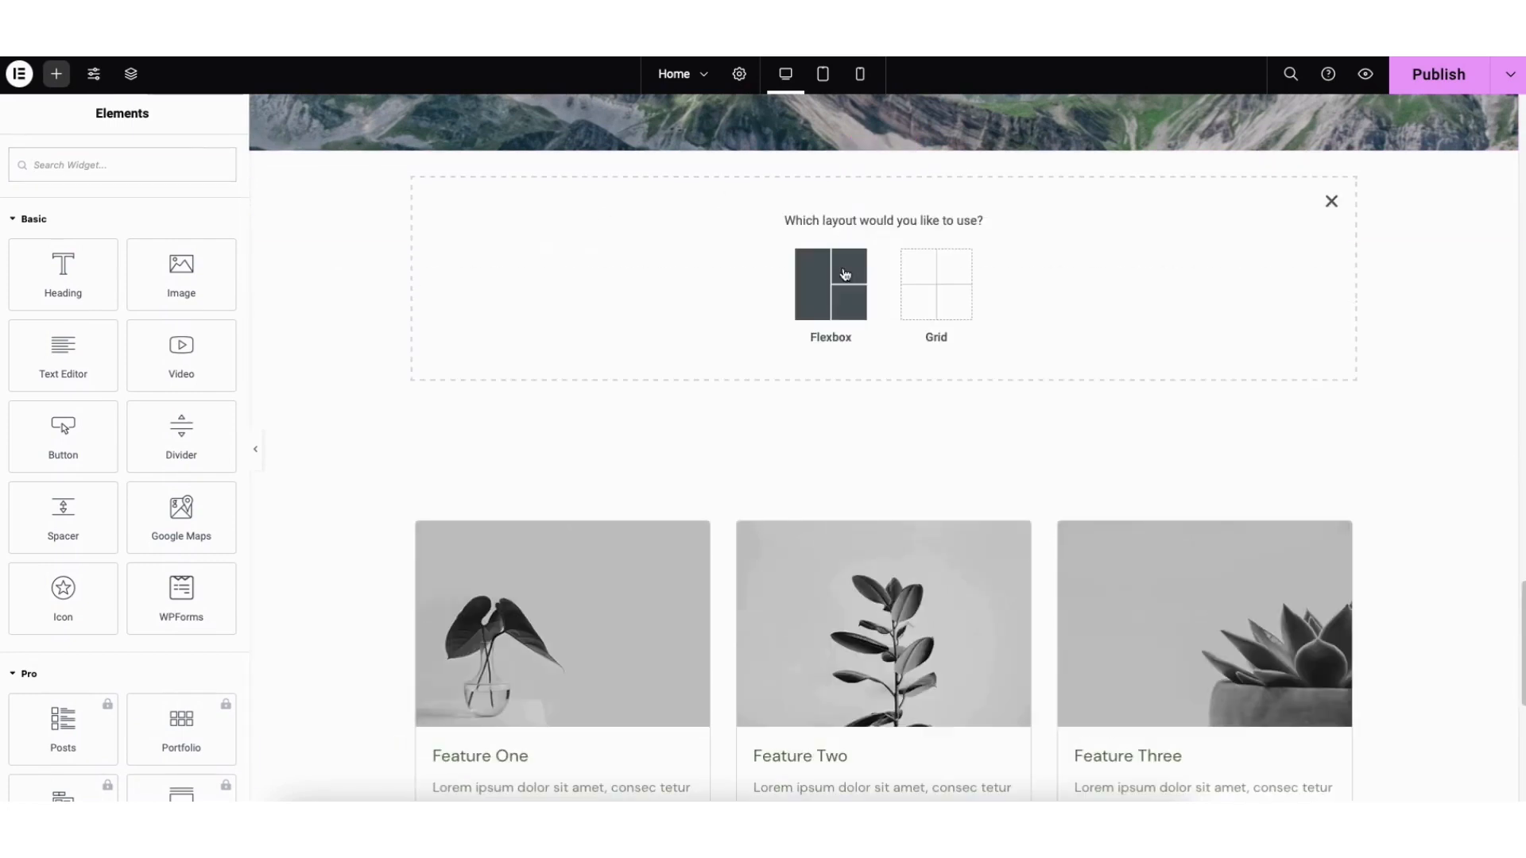
{"action": "left_click", "coordinate": [841, 294]}
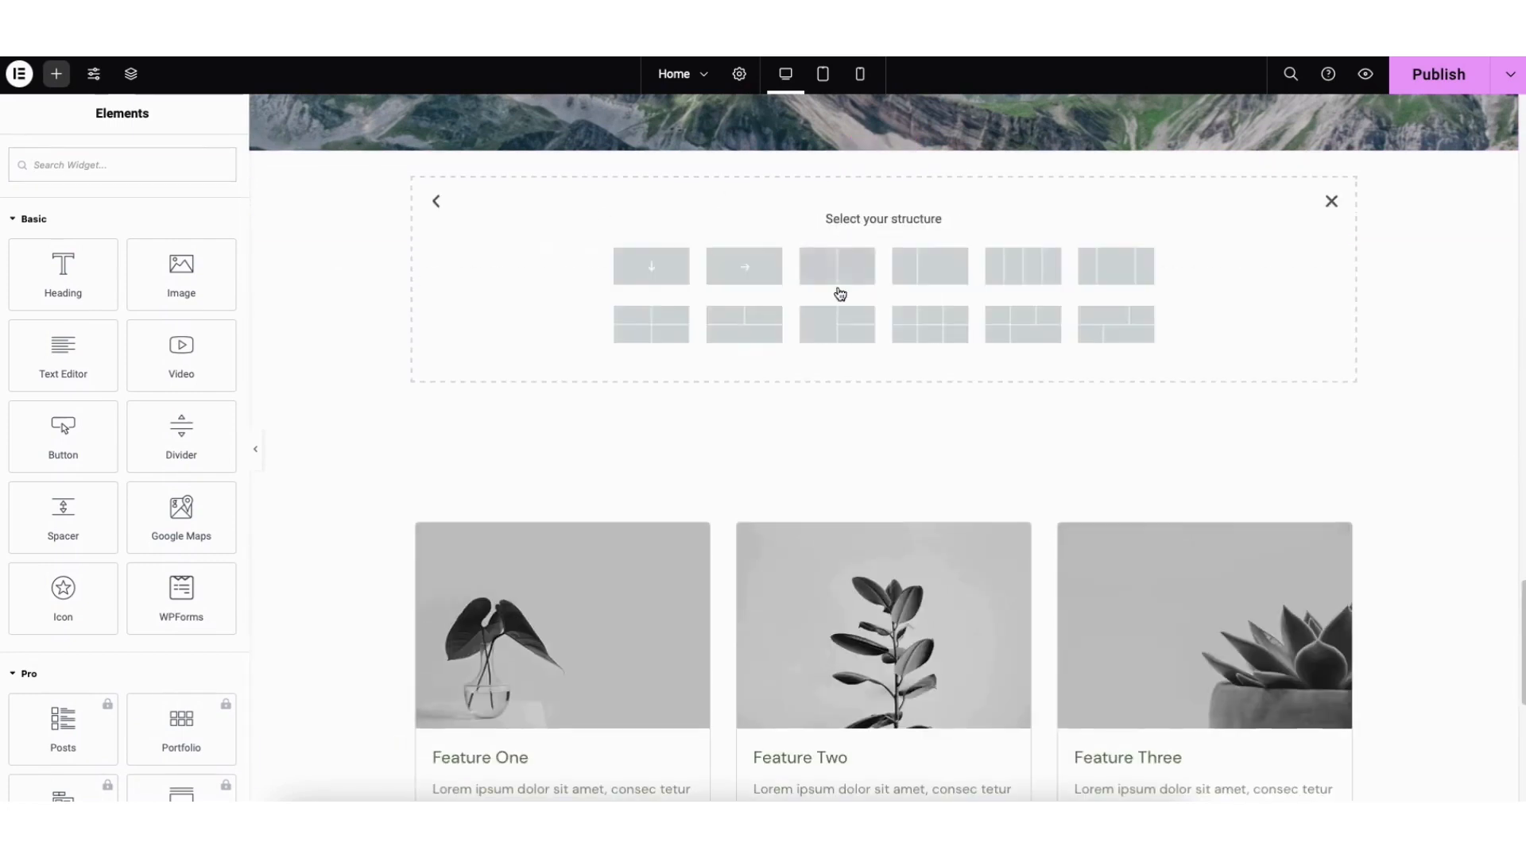
{"action": "left_click", "coordinate": [1118, 272]}
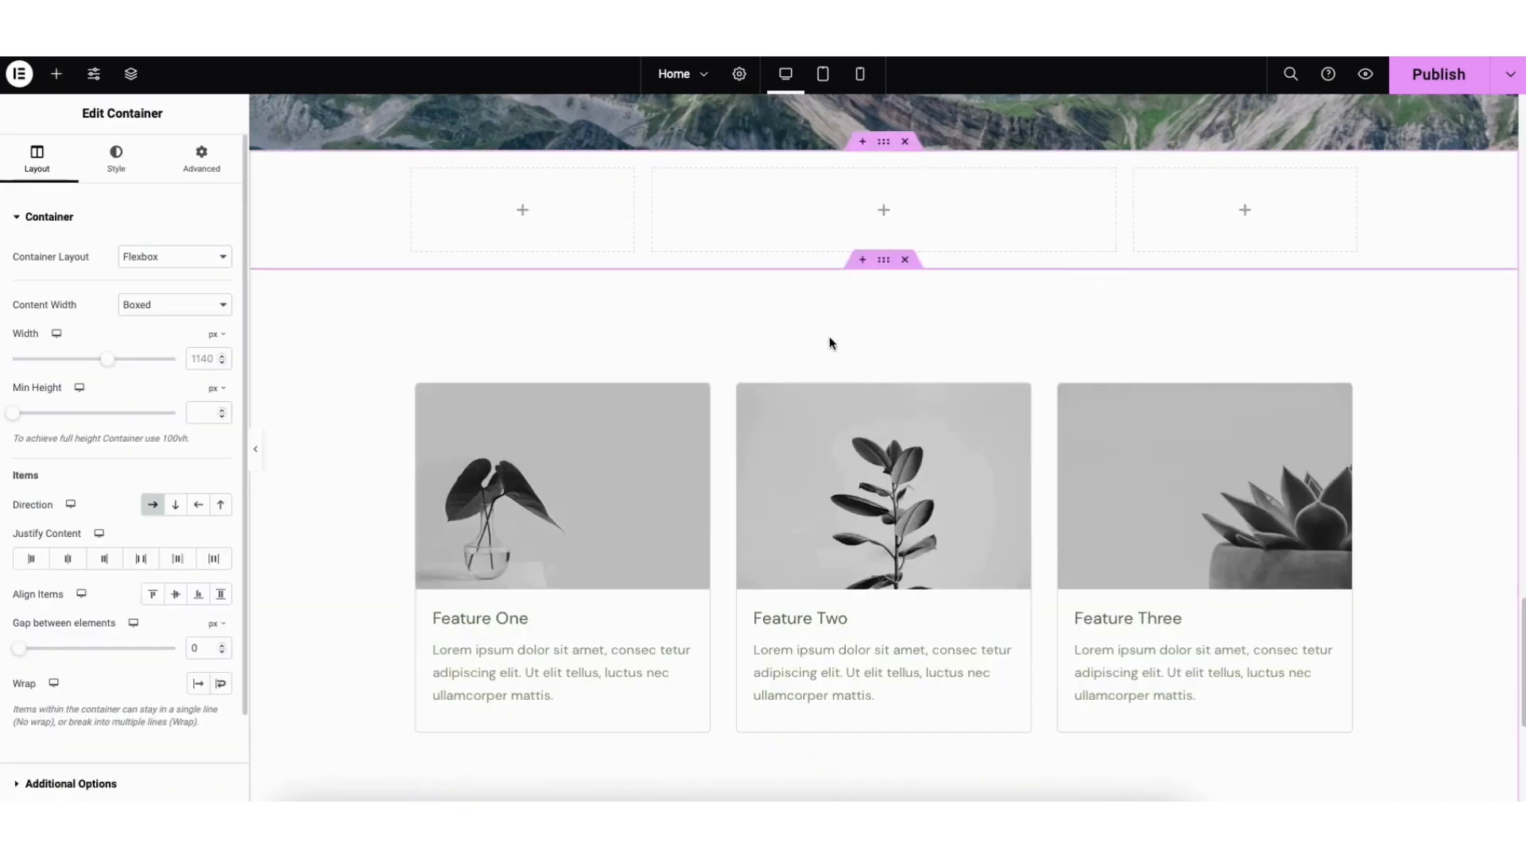
Add a WPForms widget to the new container's middle column and choose Contact Form as its form
{"action": "left_click", "coordinate": [57, 74]}
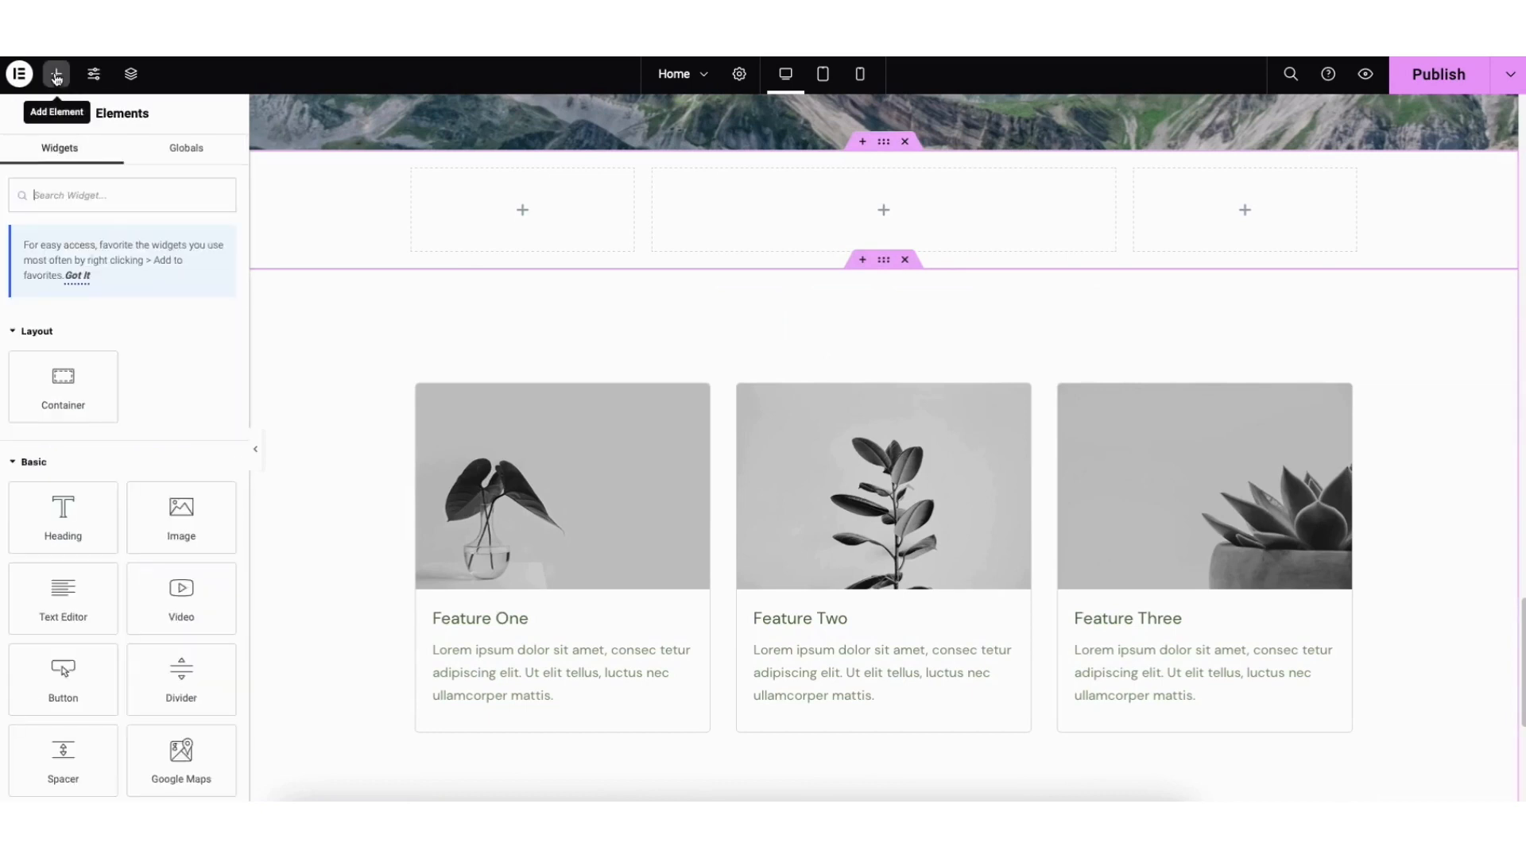
{"action": "scroll", "coordinate": [246, 256], "scroll_direction": "down", "scroll_amount": 1}
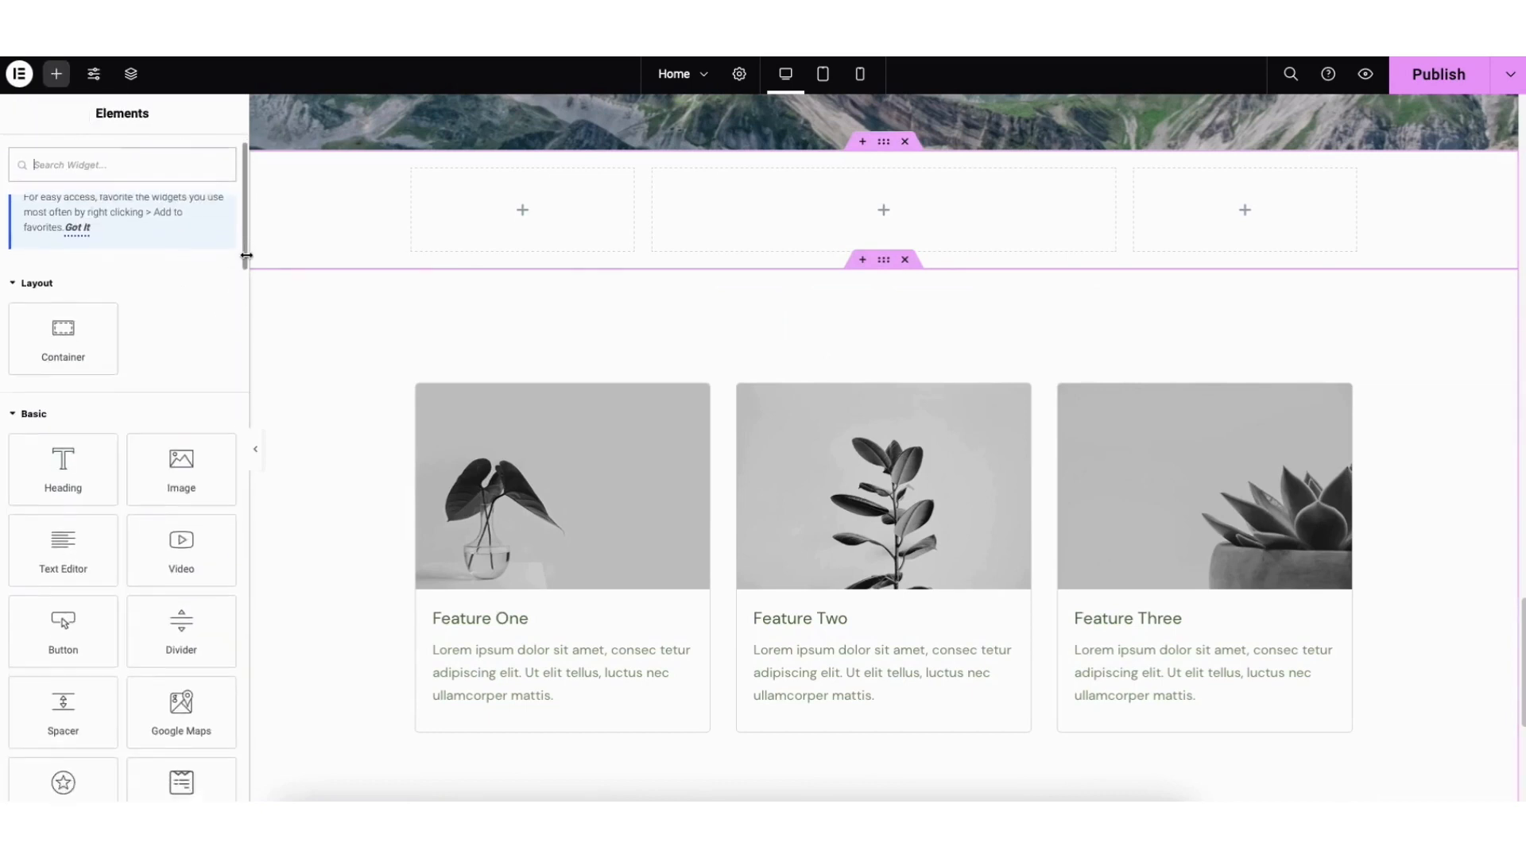
{"action": "scroll", "coordinate": [246, 270], "scroll_direction": "down", "scroll_amount": 4}
{"action": "left_click_drag", "start_coordinate": [179, 534], "coordinate": [876, 214]}
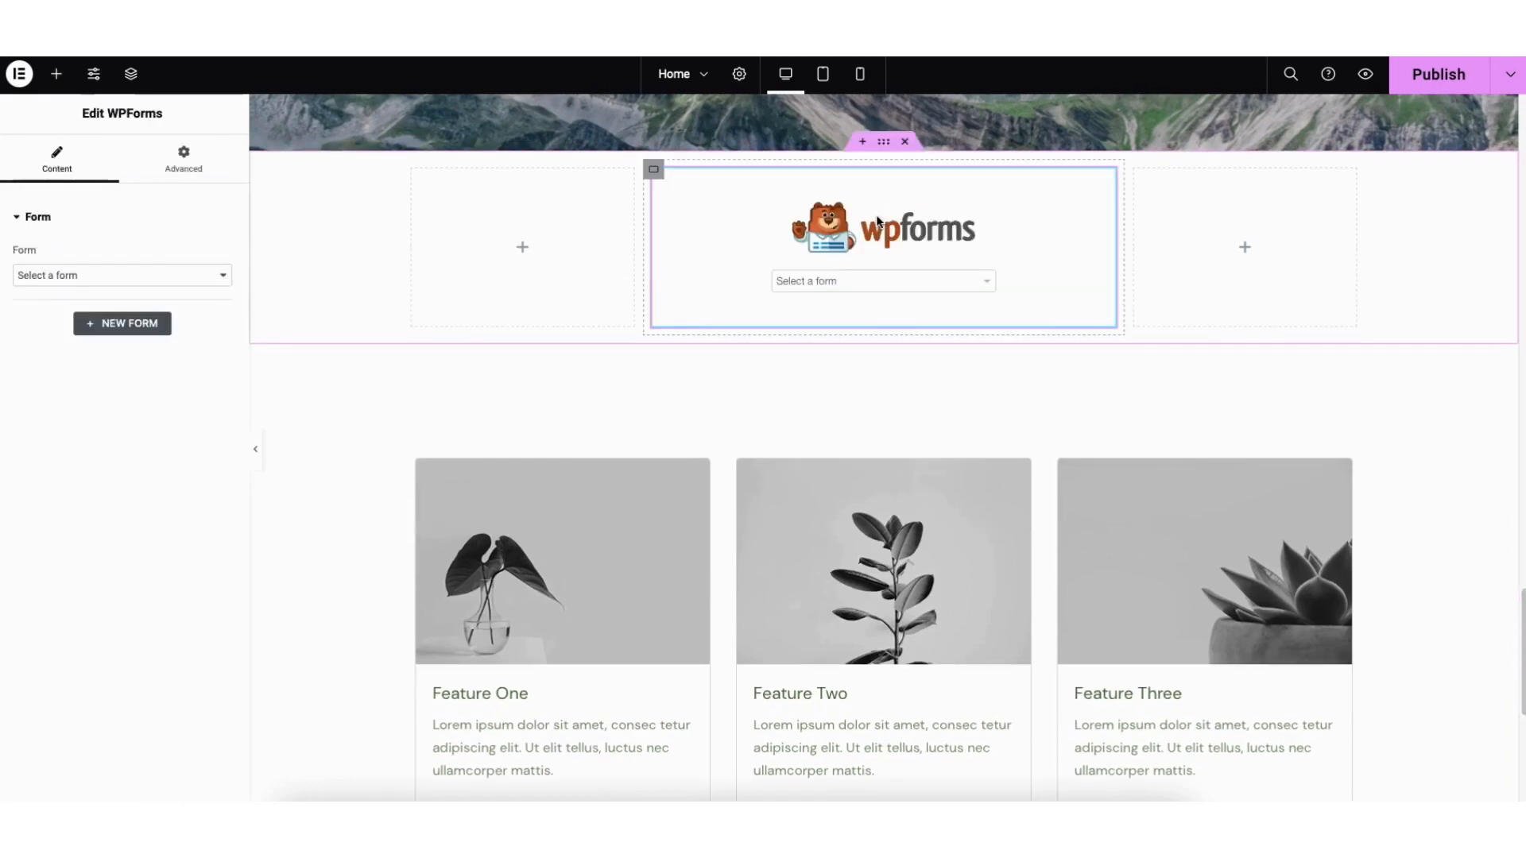
{"action": "left_click", "coordinate": [76, 275]}
{"action": "left_click", "coordinate": [70, 289]}
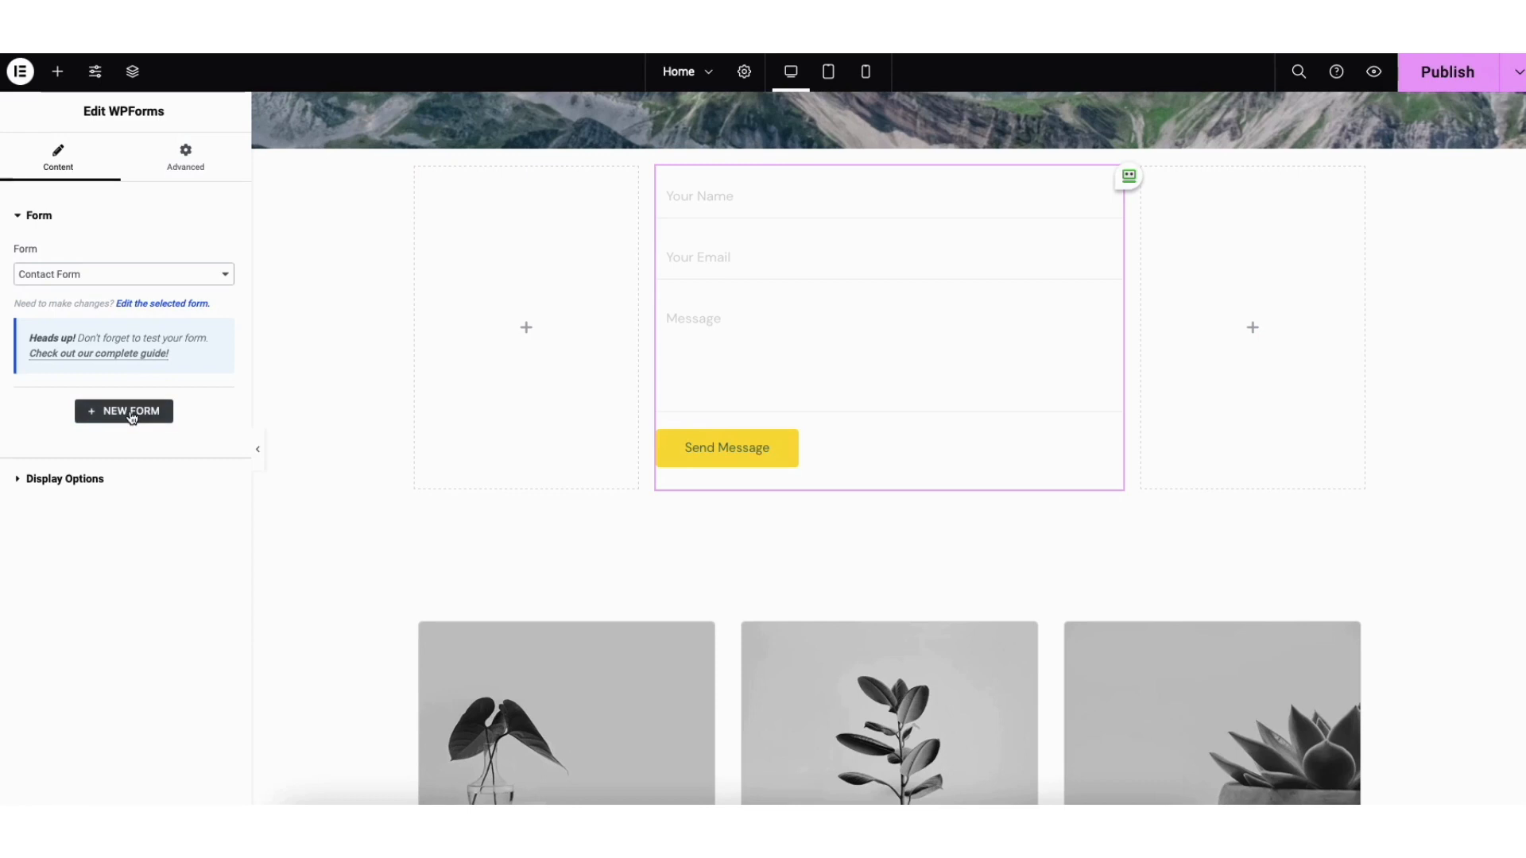
Open the selected Contact Form for editing and add an Email field directly below the Your Name field
{"action": "left_click", "coordinate": [150, 304]}
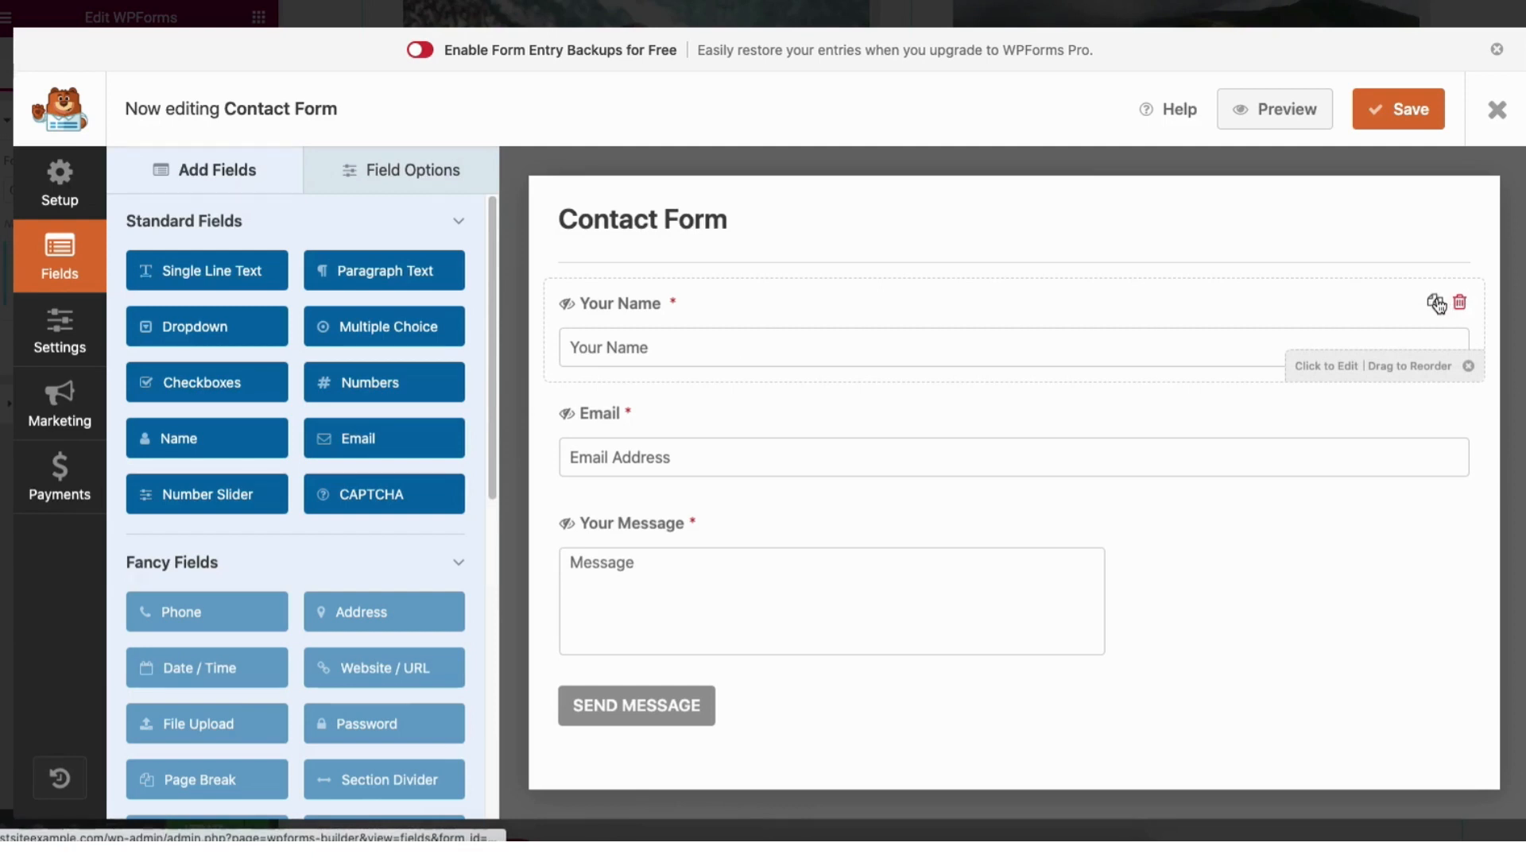
{"action": "left_click_drag", "start_coordinate": [708, 334], "coordinate": [678, 289]}
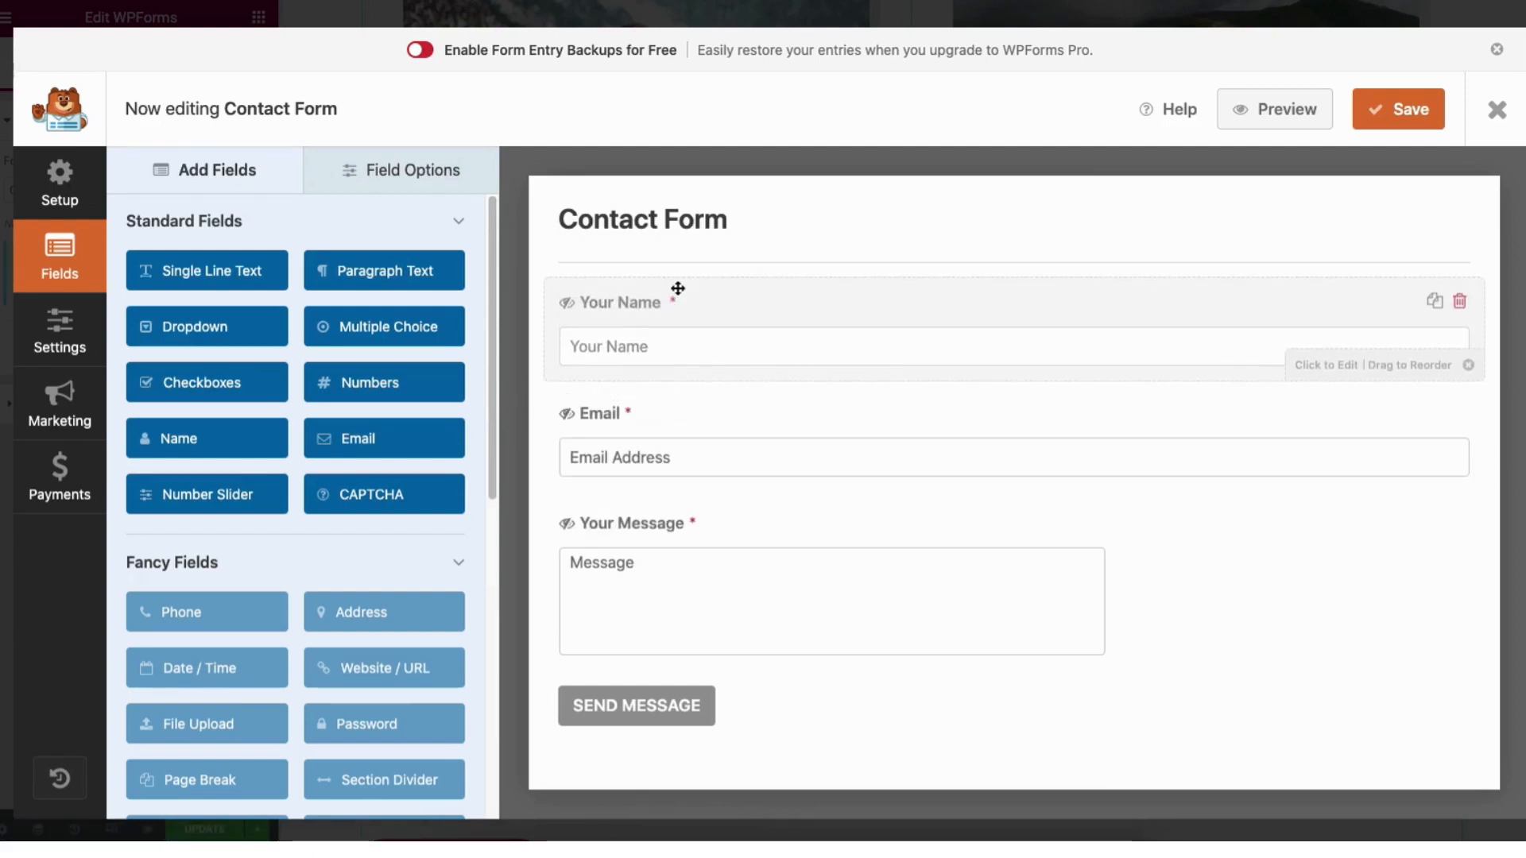
{"action": "left_click_drag", "start_coordinate": [350, 438], "coordinate": [607, 417]}
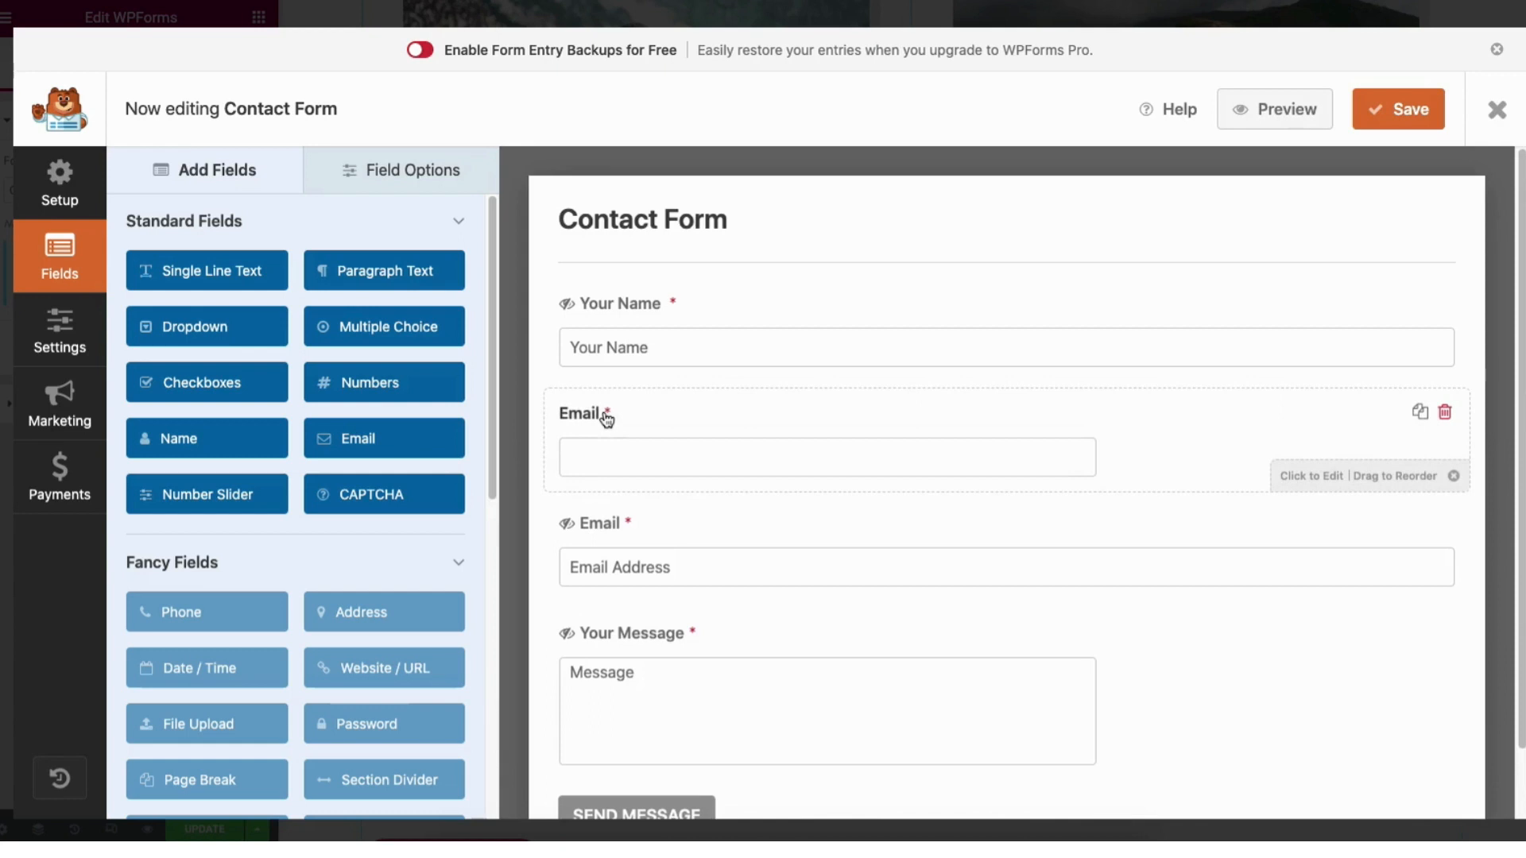
Change the Your Name field's label to Name, and try its Required setting while keeping it enabled
{"action": "left_click", "coordinate": [402, 175]}
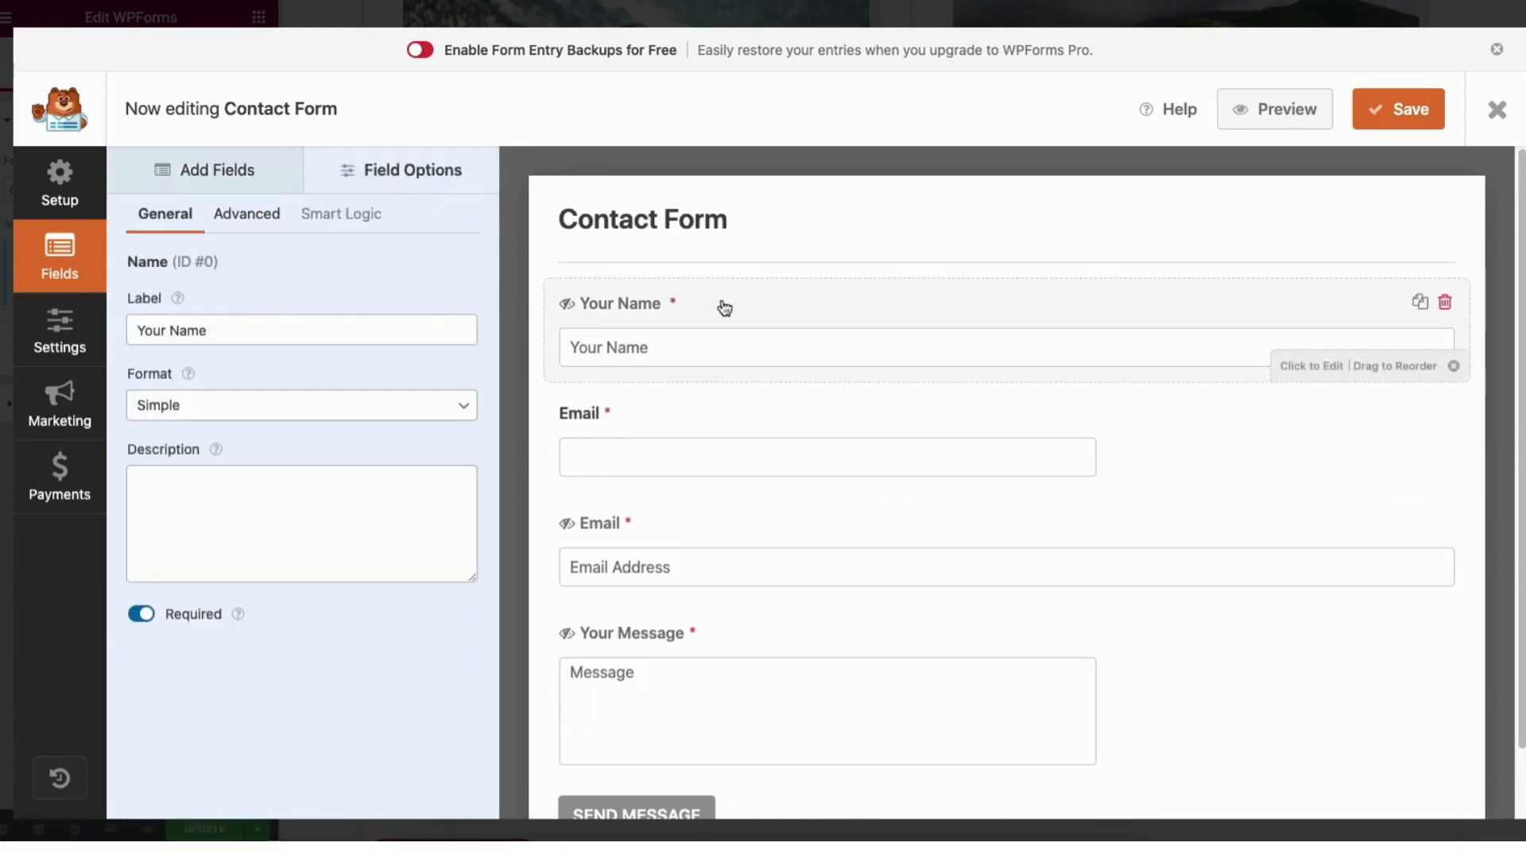
{"action": "left_click", "coordinate": [171, 329]}
{"action": "key", "text": "BackSpace"}
{"action": "key", "text": "BackSpace"}
{"action": "key", "text": "BackSpace"}
{"action": "key", "text": "BackSpace"}
{"action": "key", "text": "BackSpace"}
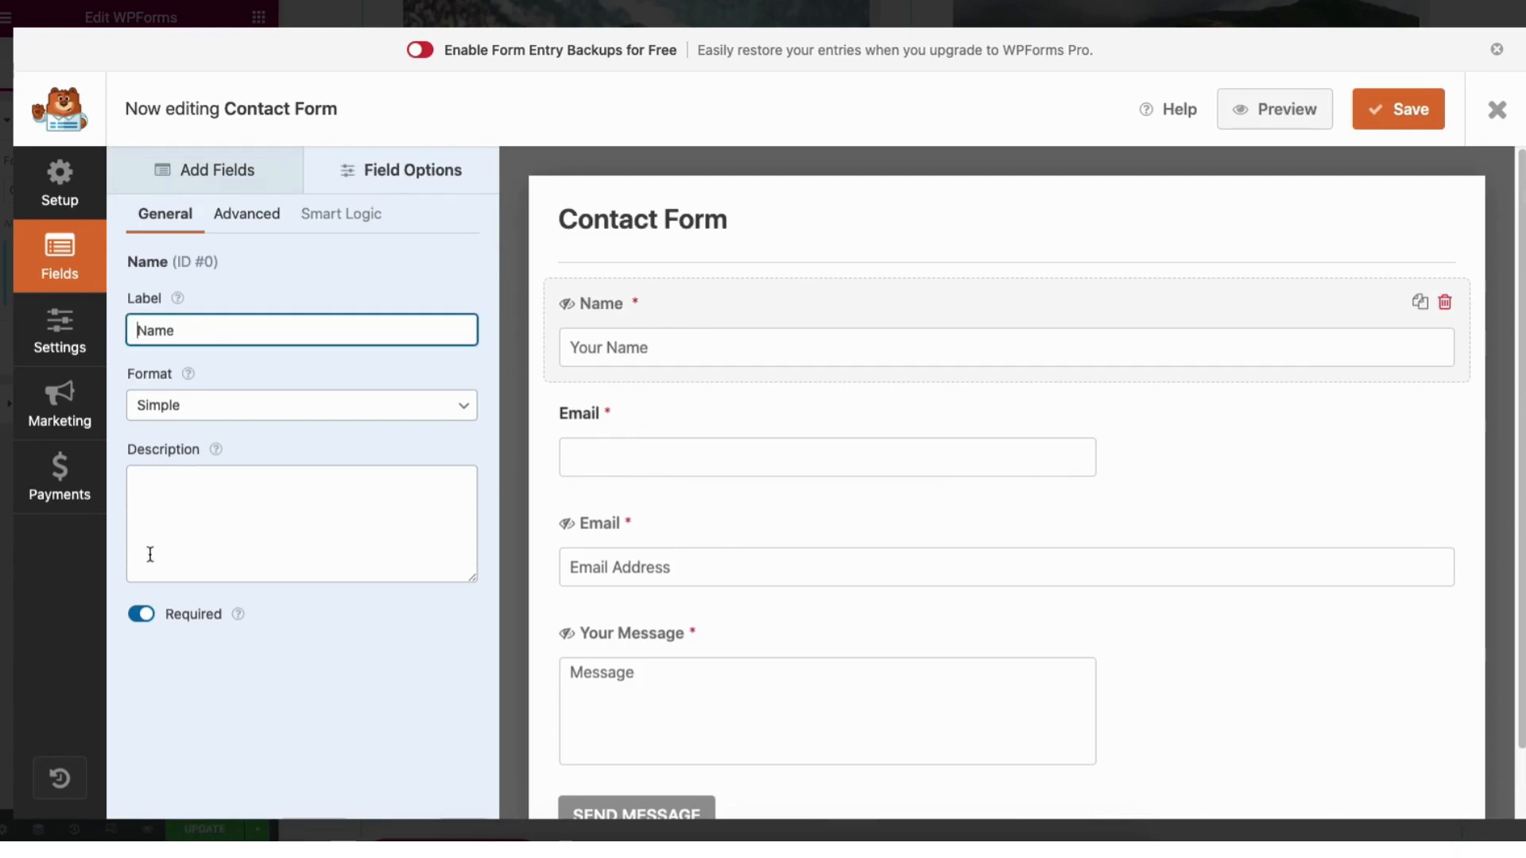
{"action": "left_click", "coordinate": [142, 615]}
{"action": "left_click", "coordinate": [142, 616]}
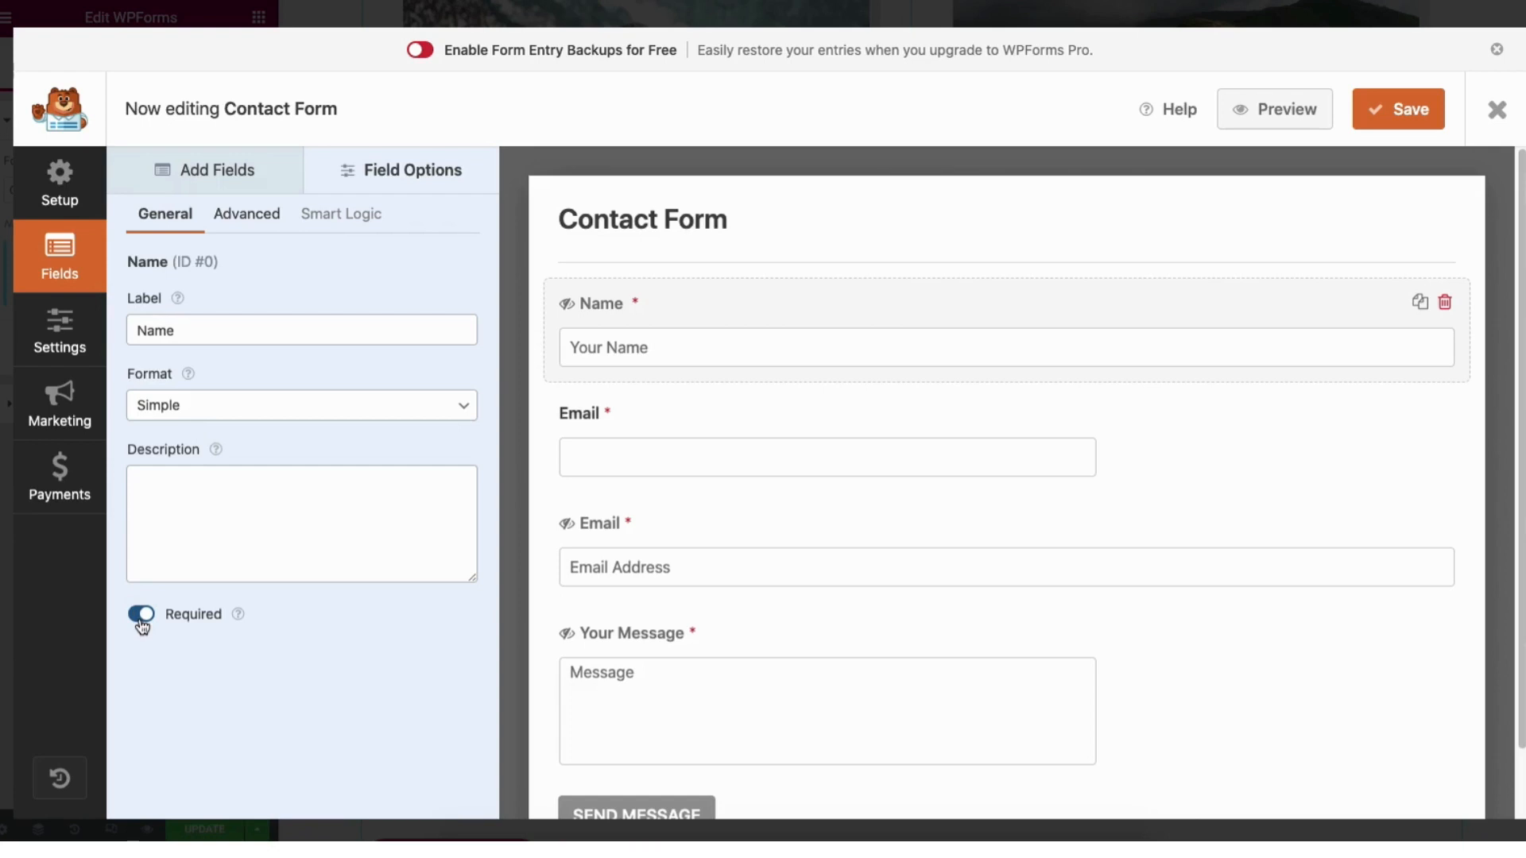
Try the Medium field size on the form's Name field, and restore it to Large
{"action": "left_click", "coordinate": [246, 219]}
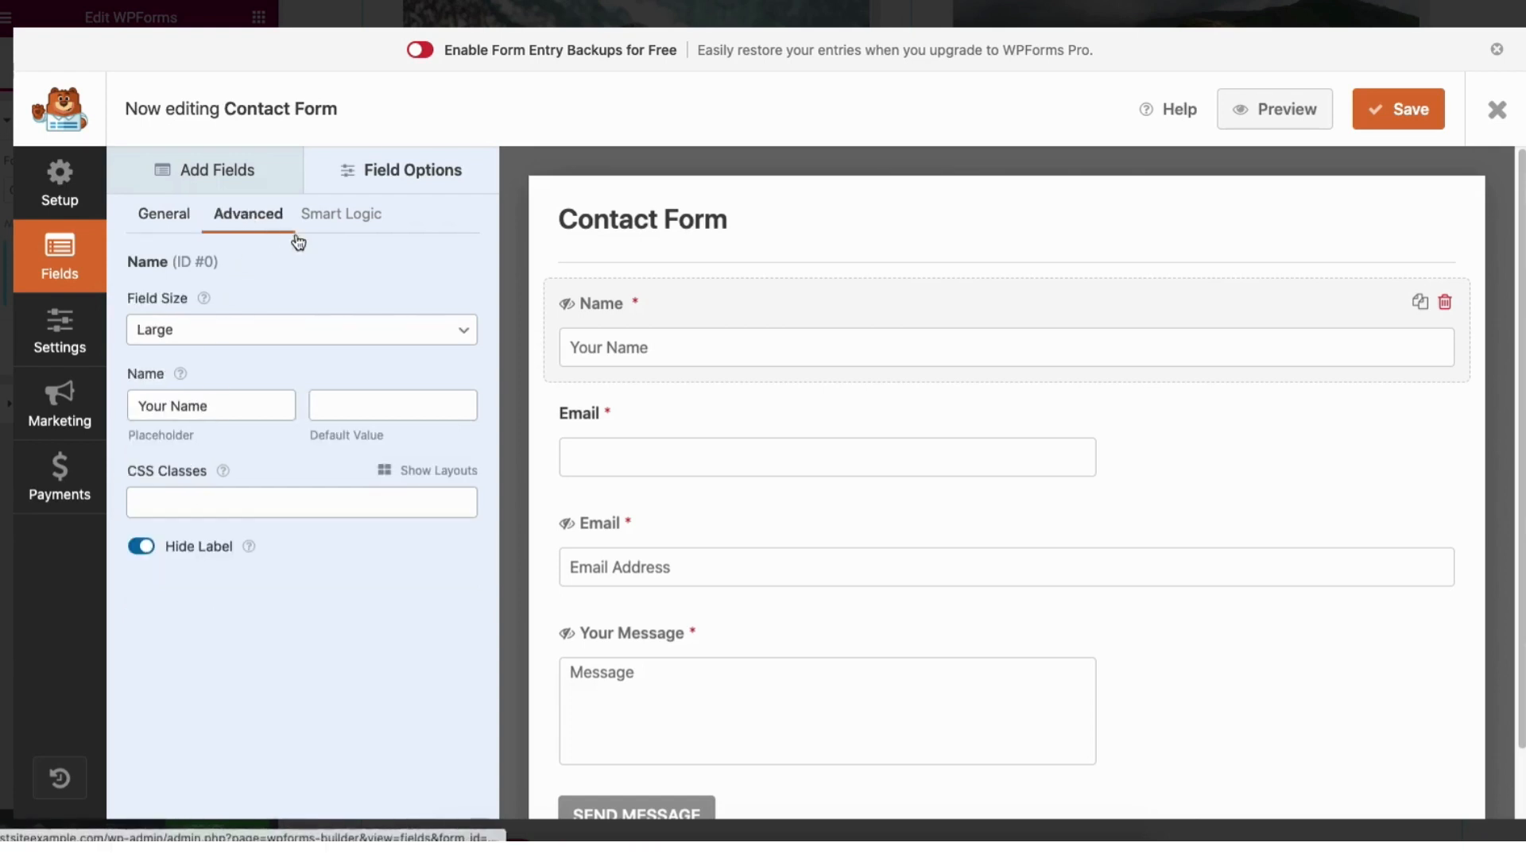
{"action": "left_click", "coordinate": [225, 332]}
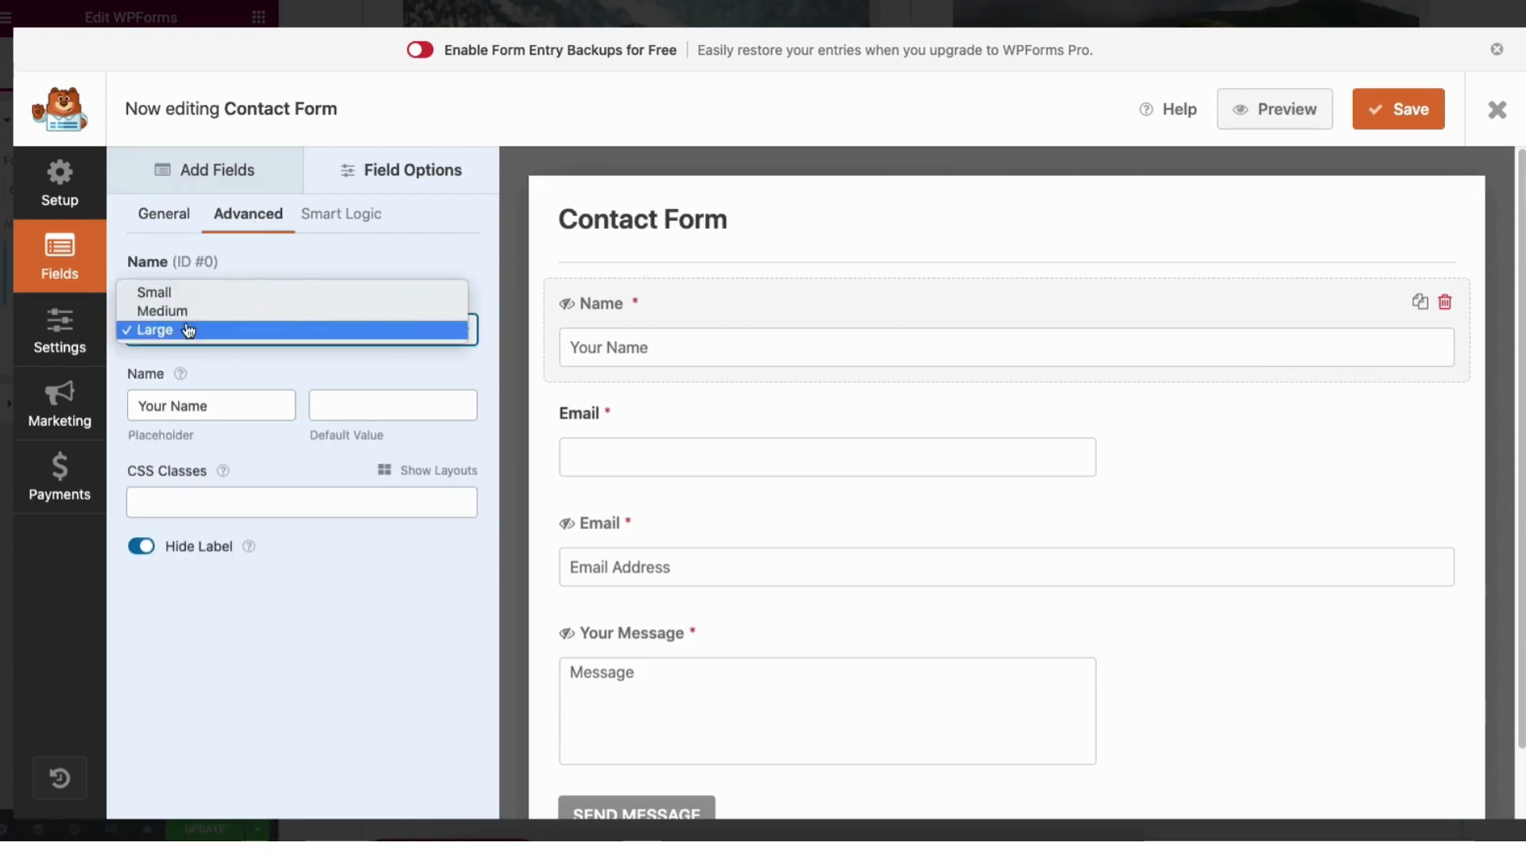
{"action": "left_click", "coordinate": [179, 310]}
{"action": "left_click", "coordinate": [182, 326]}
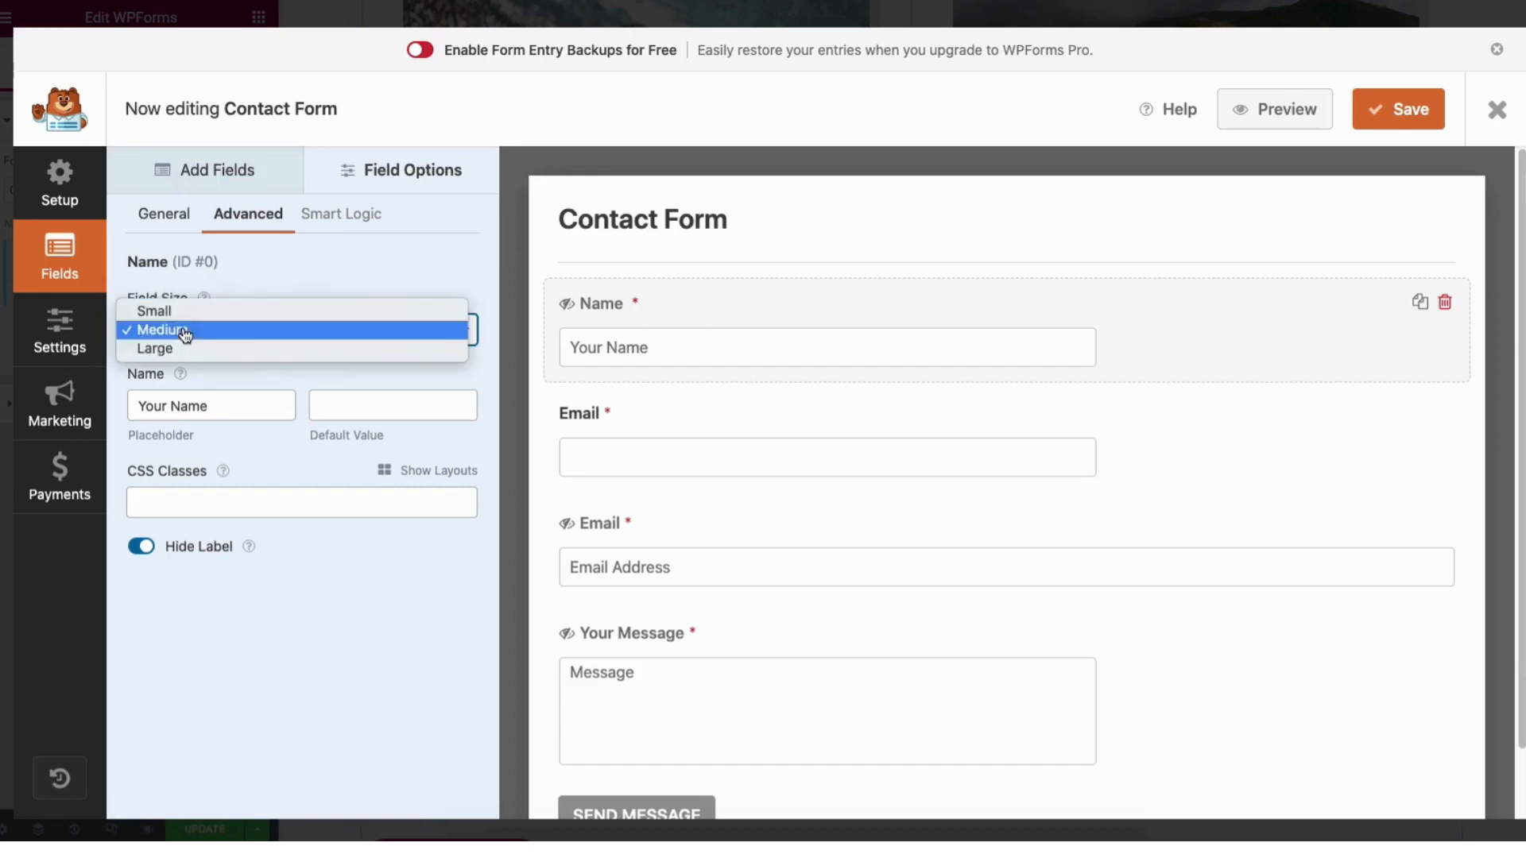
{"action": "left_click", "coordinate": [179, 310]}
{"action": "left_click", "coordinate": [181, 335]}
{"action": "left_click", "coordinate": [180, 367]}
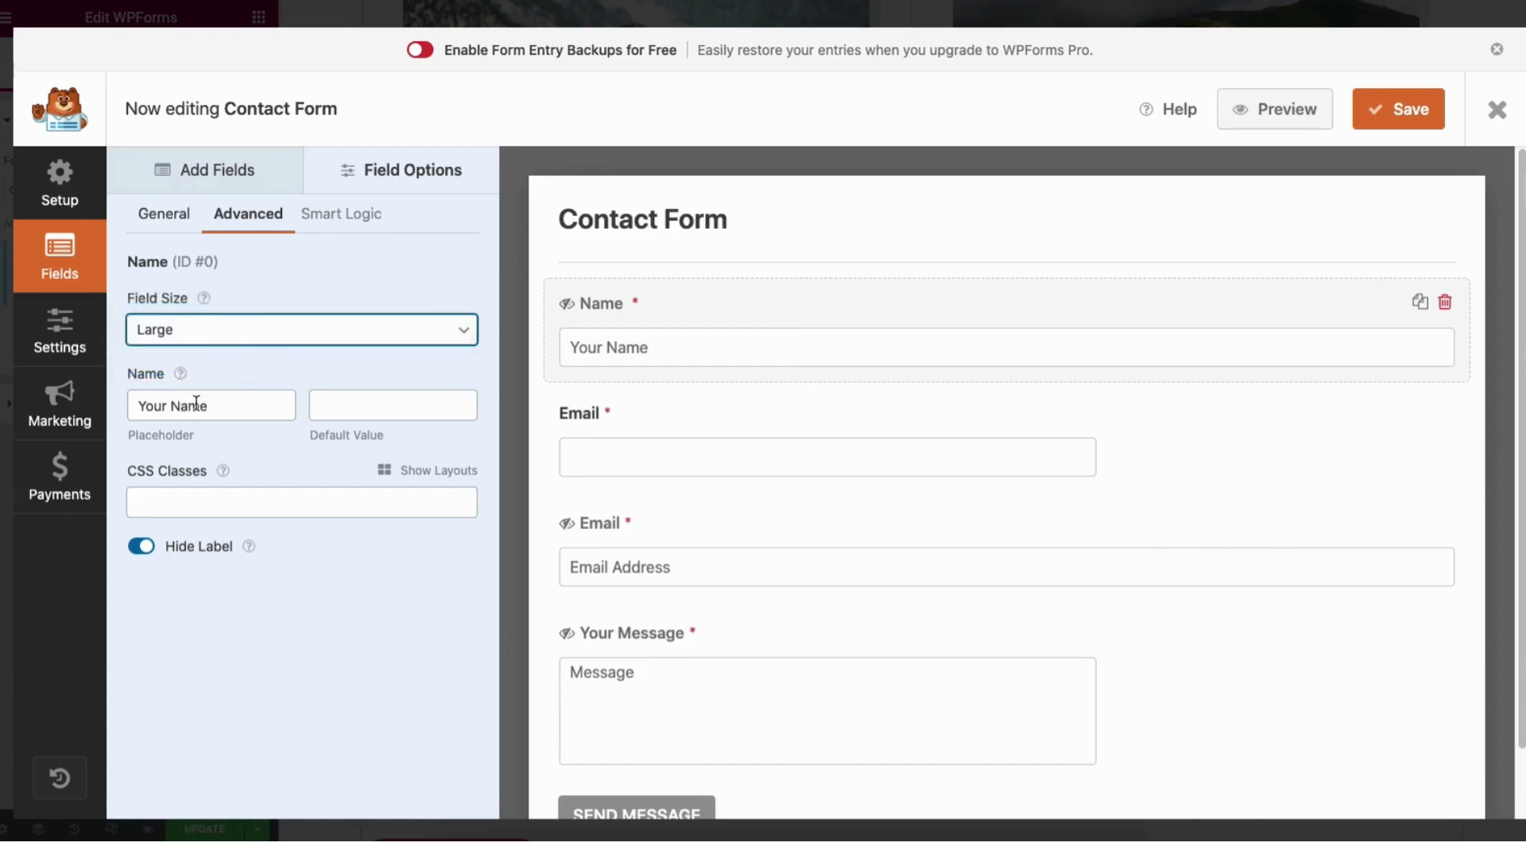
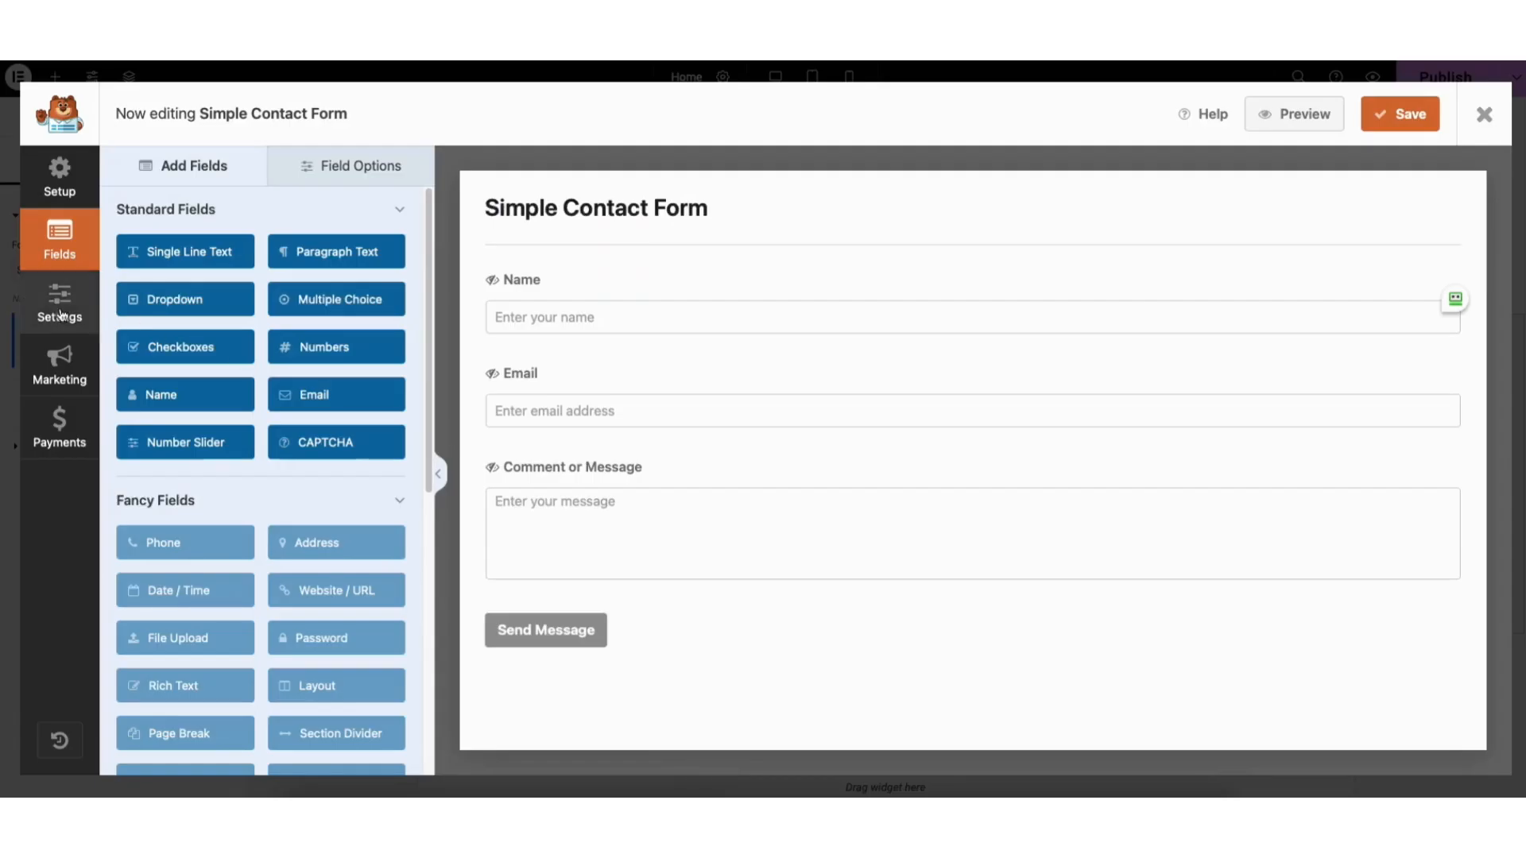
Review the Simple Contact Form's general, spam protection, notification and confirmation settings
{"action": "left_click", "coordinate": [58, 310]}
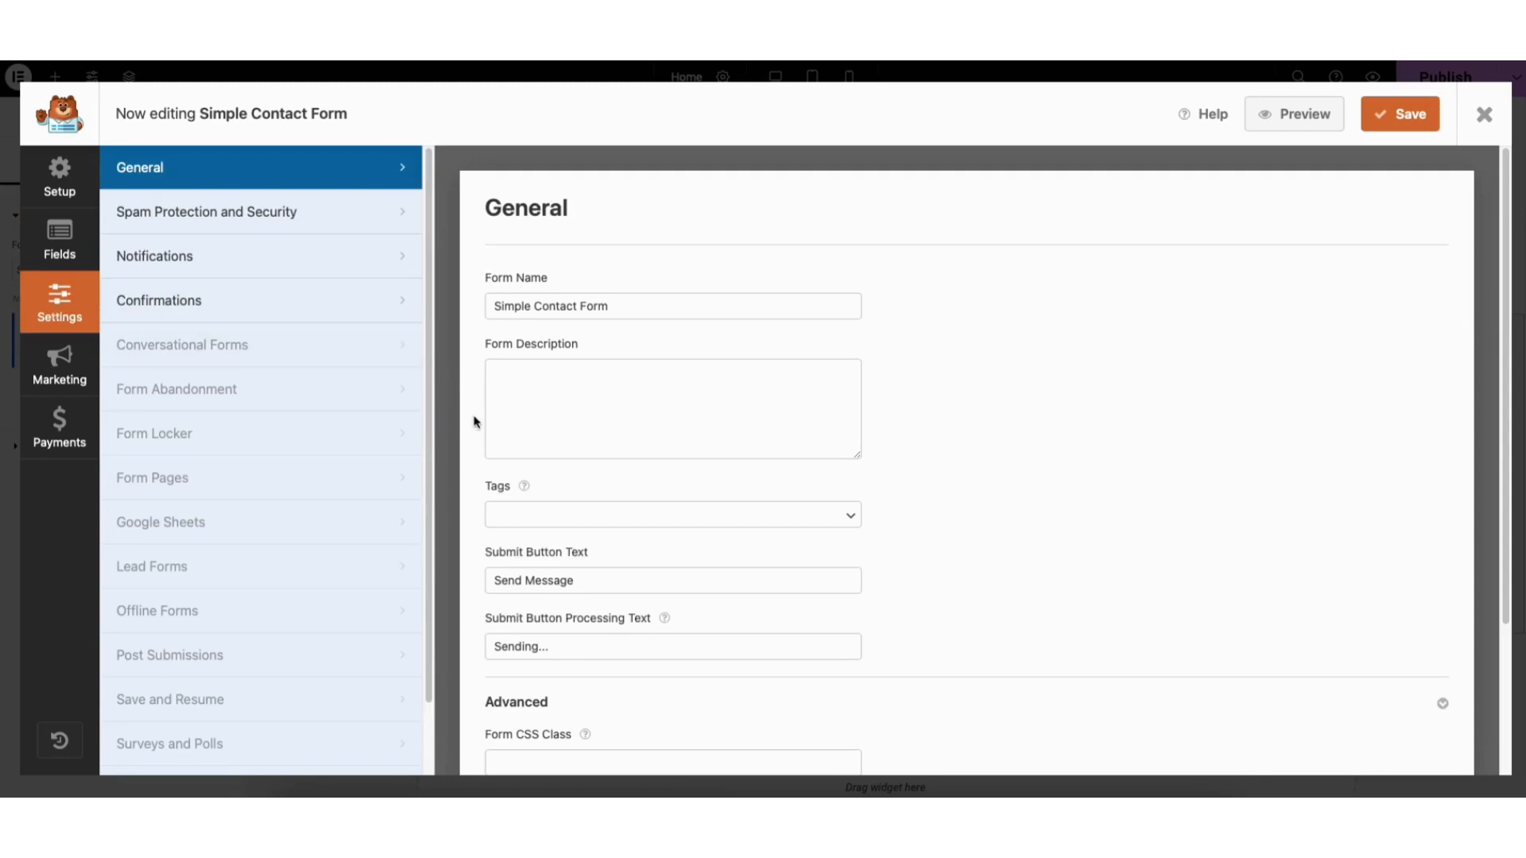
{"action": "left_click", "coordinate": [256, 213]}
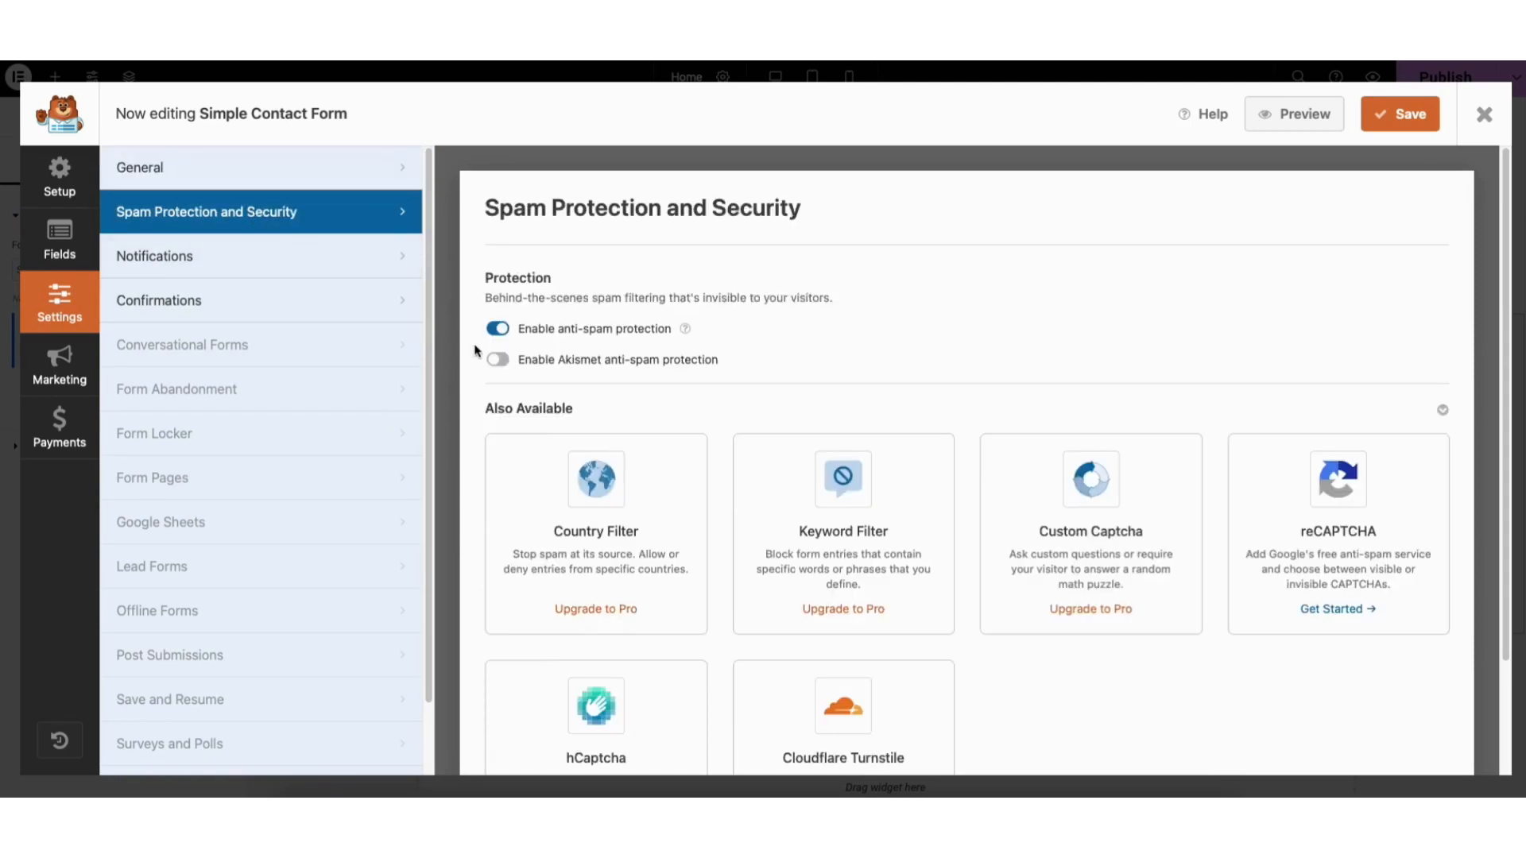
{"action": "left_click", "coordinate": [332, 265]}
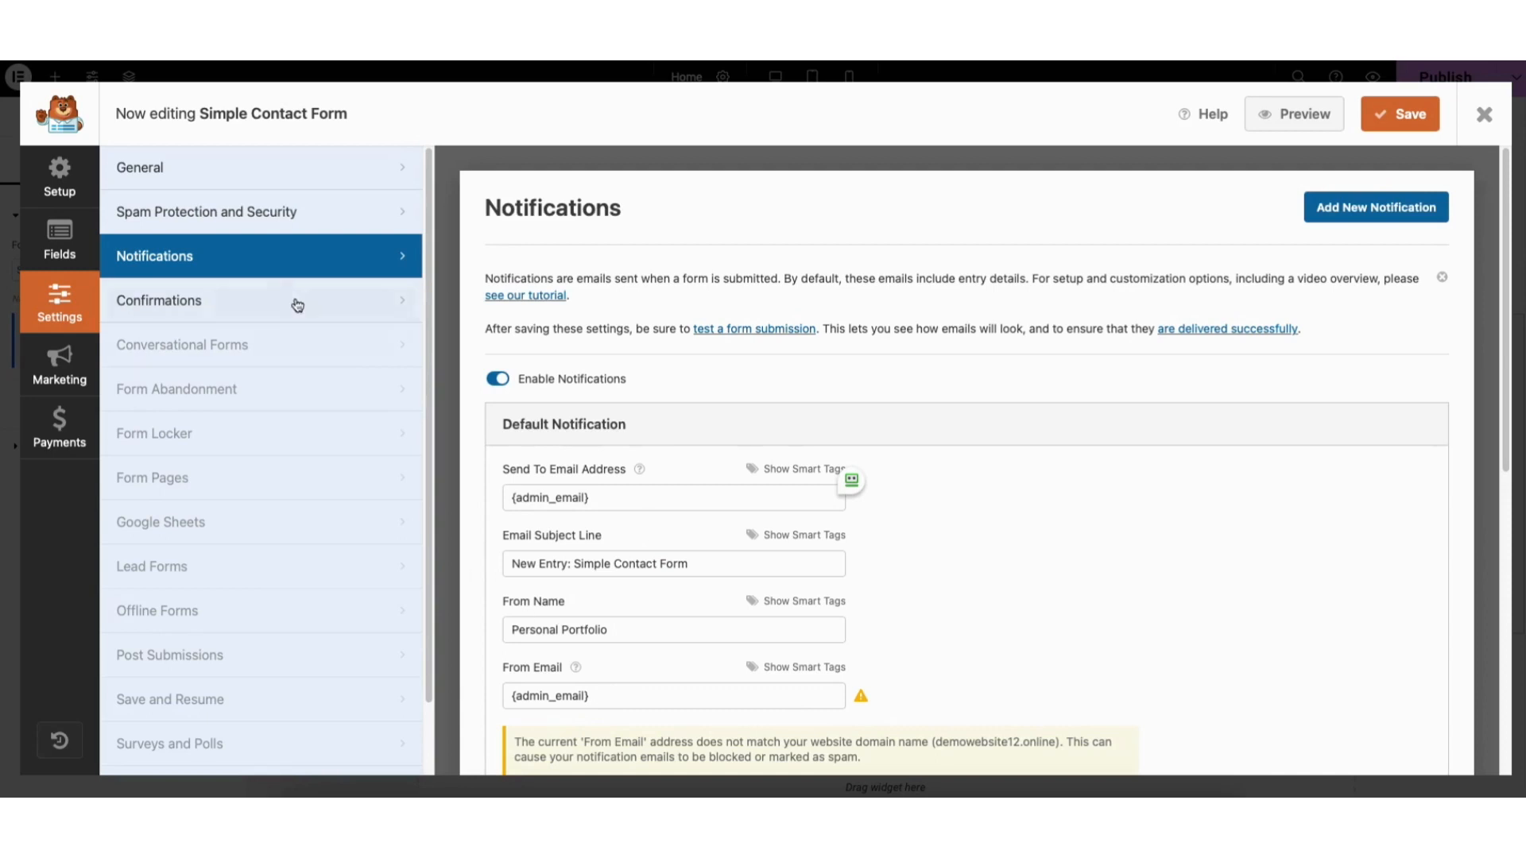
{"action": "left_click", "coordinate": [273, 302]}
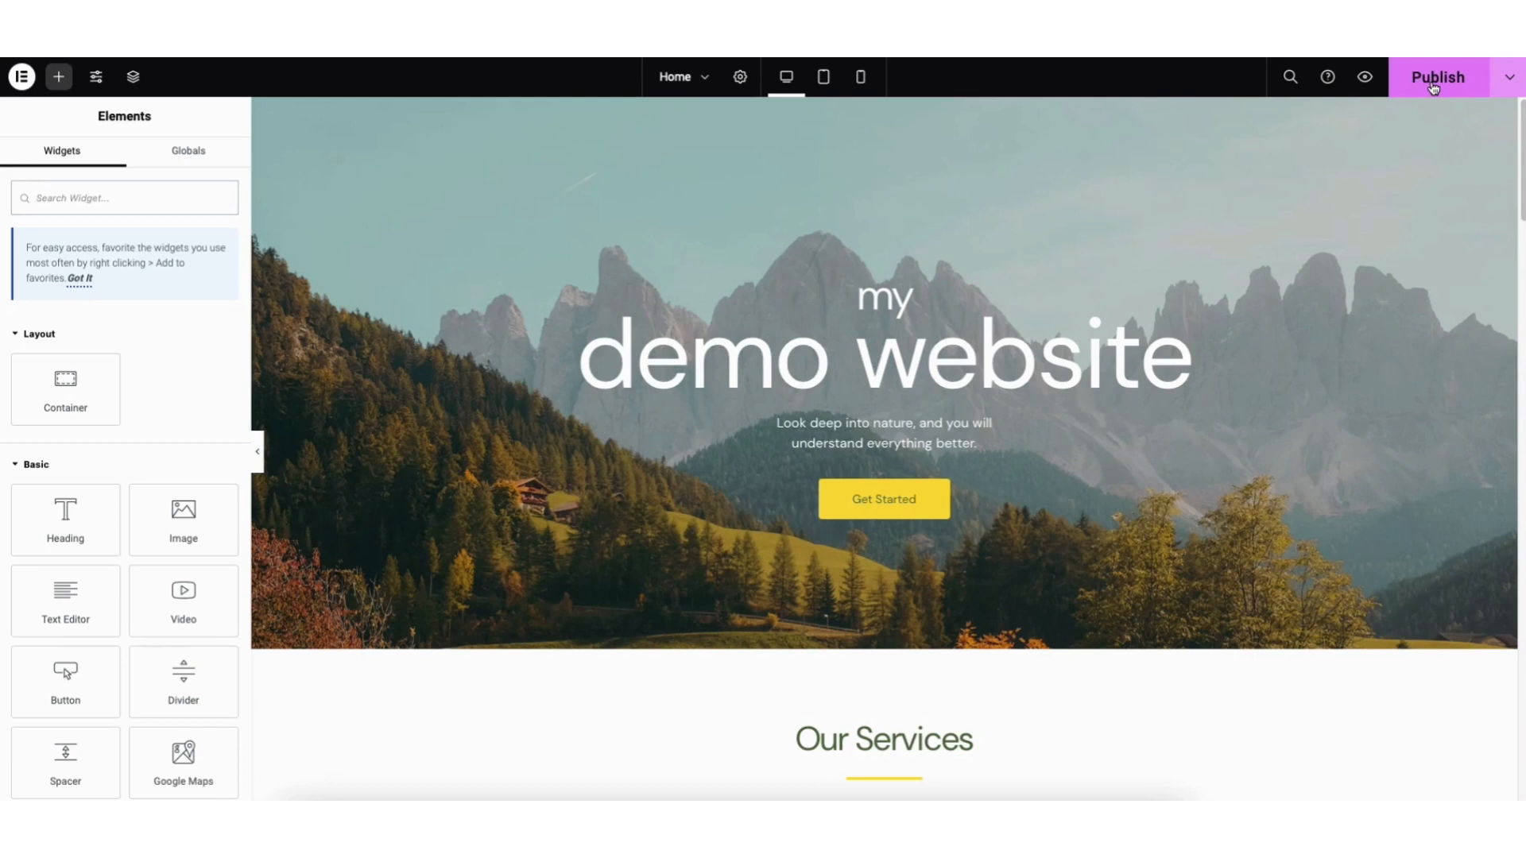
Check the page's extra save options without using them, and preview the home page in tablet and mobile views before returning to desktop
{"action": "left_click", "coordinate": [1509, 81]}
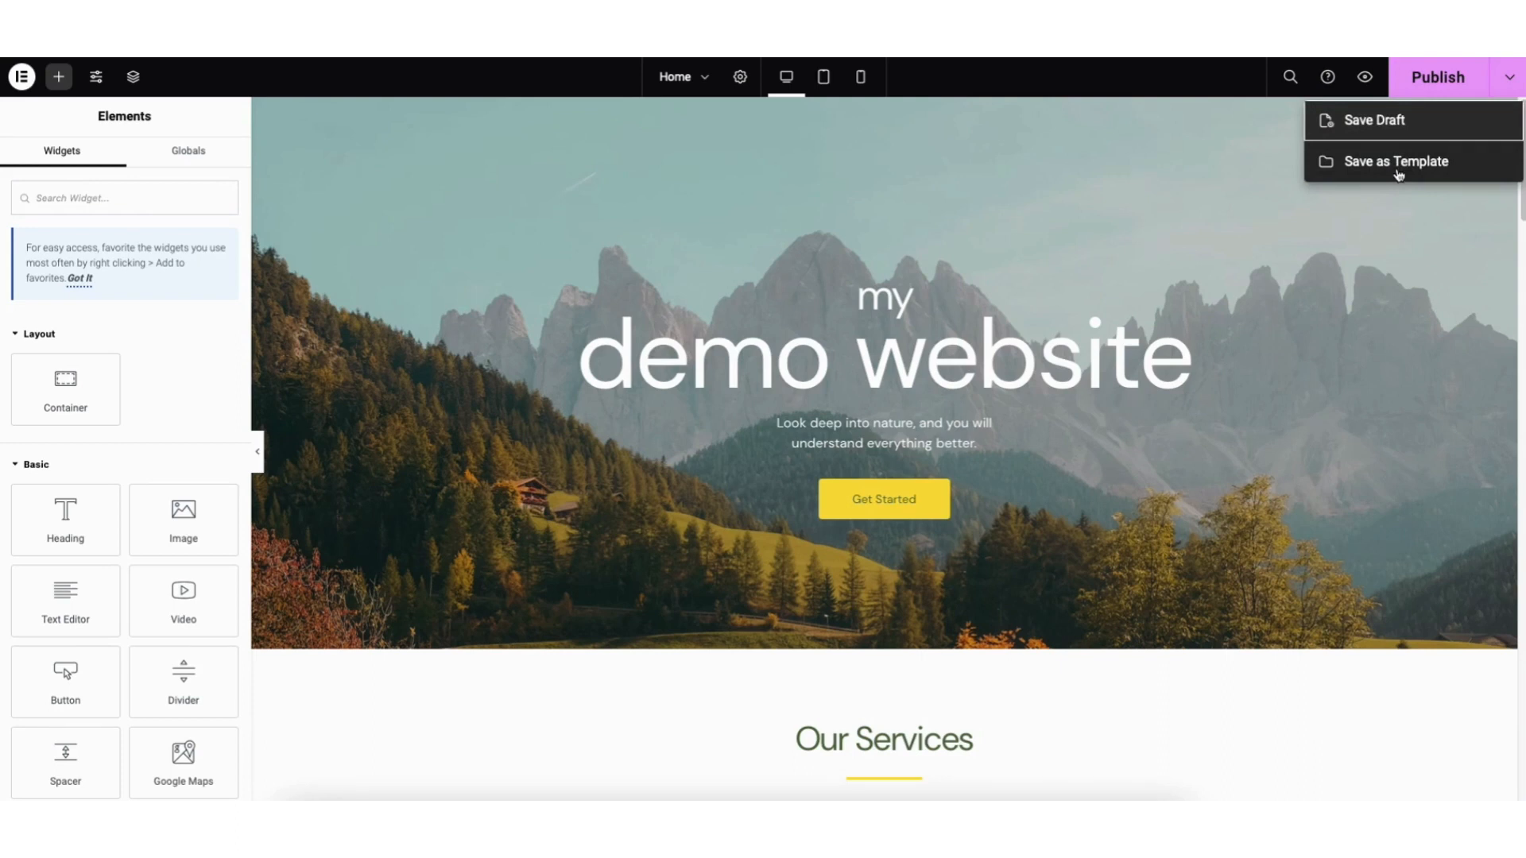
{"action": "left_click", "coordinate": [1384, 197]}
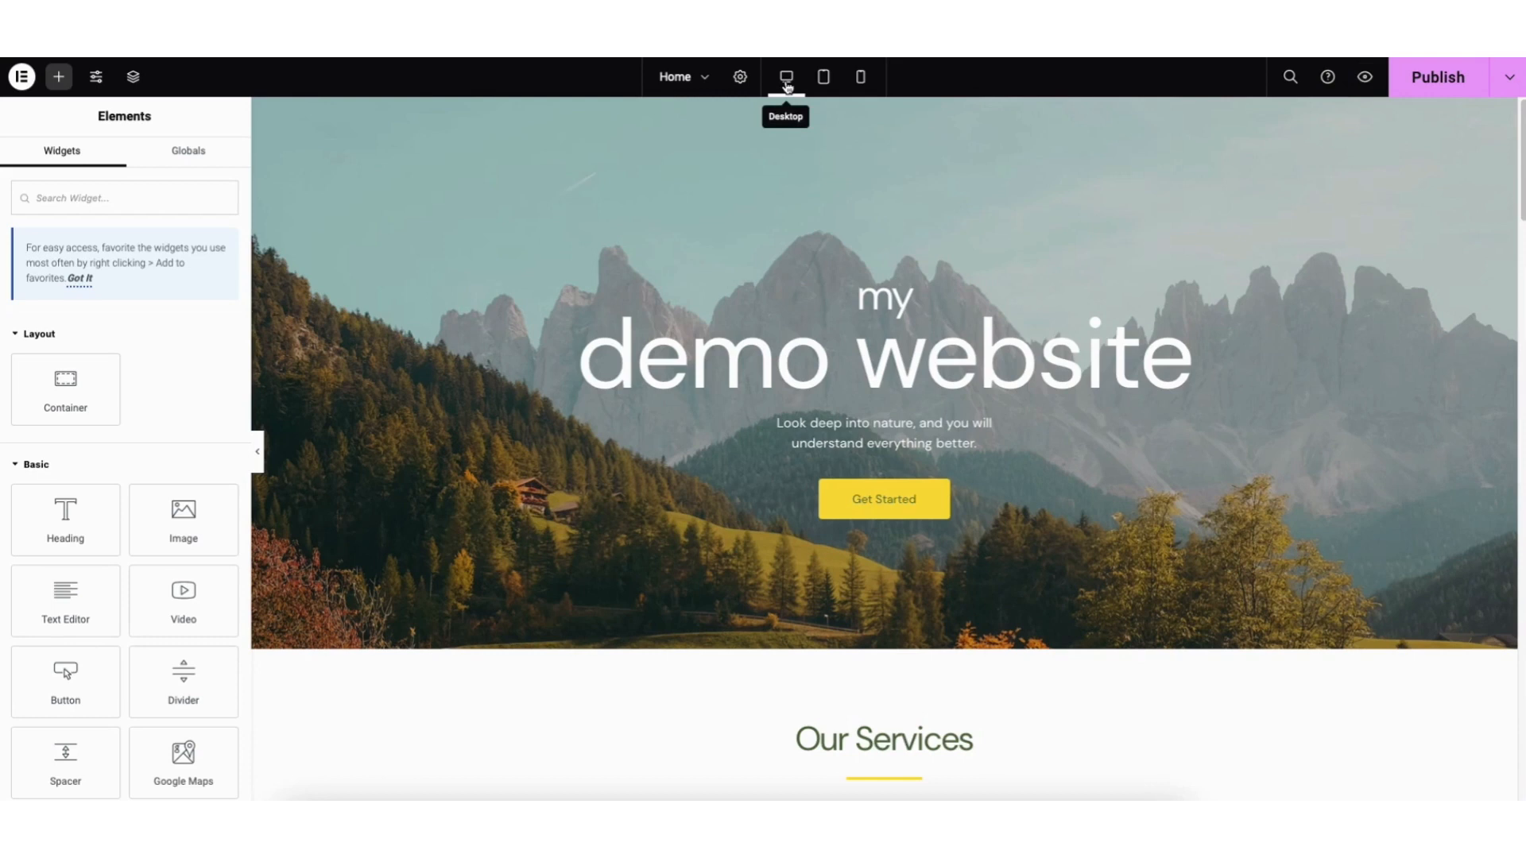
{"action": "left_click", "coordinate": [823, 77]}
{"action": "mouse_move", "coordinate": [1209, 136]}
{"action": "left_mouse_down"}
{"action": "mouse_move", "coordinate": [1209, 194]}
{"action": "mouse_move", "coordinate": [1212, 148]}
{"action": "left_mouse_up"}
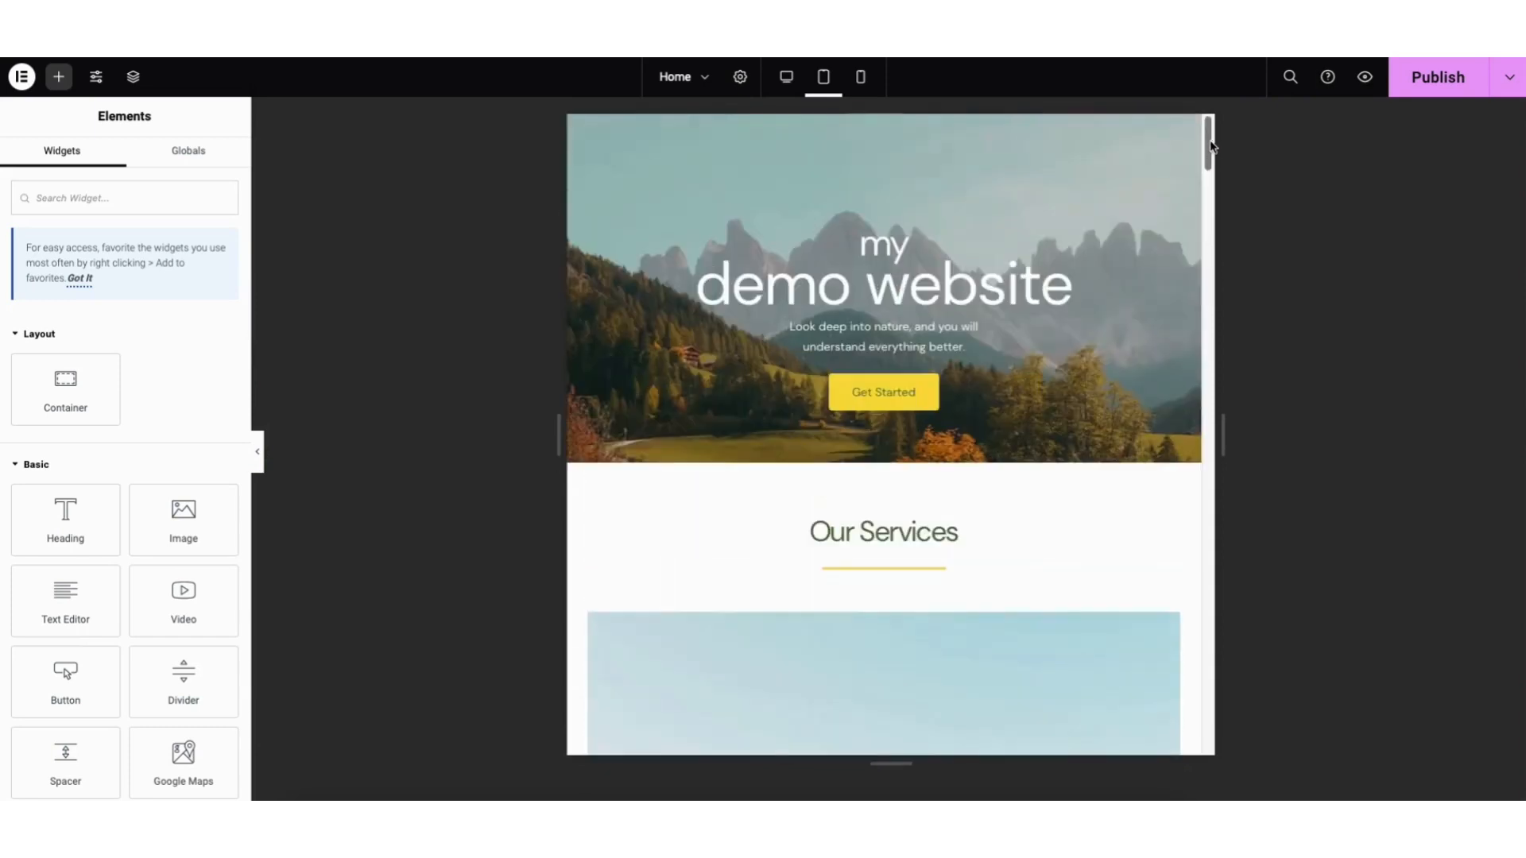
{"action": "left_click", "coordinate": [860, 77]}
{"action": "mouse_move", "coordinate": [1032, 141]}
{"action": "left_mouse_down"}
{"action": "mouse_move", "coordinate": [1039, 191]}
{"action": "mouse_move", "coordinate": [1035, 142]}
{"action": "left_mouse_up"}
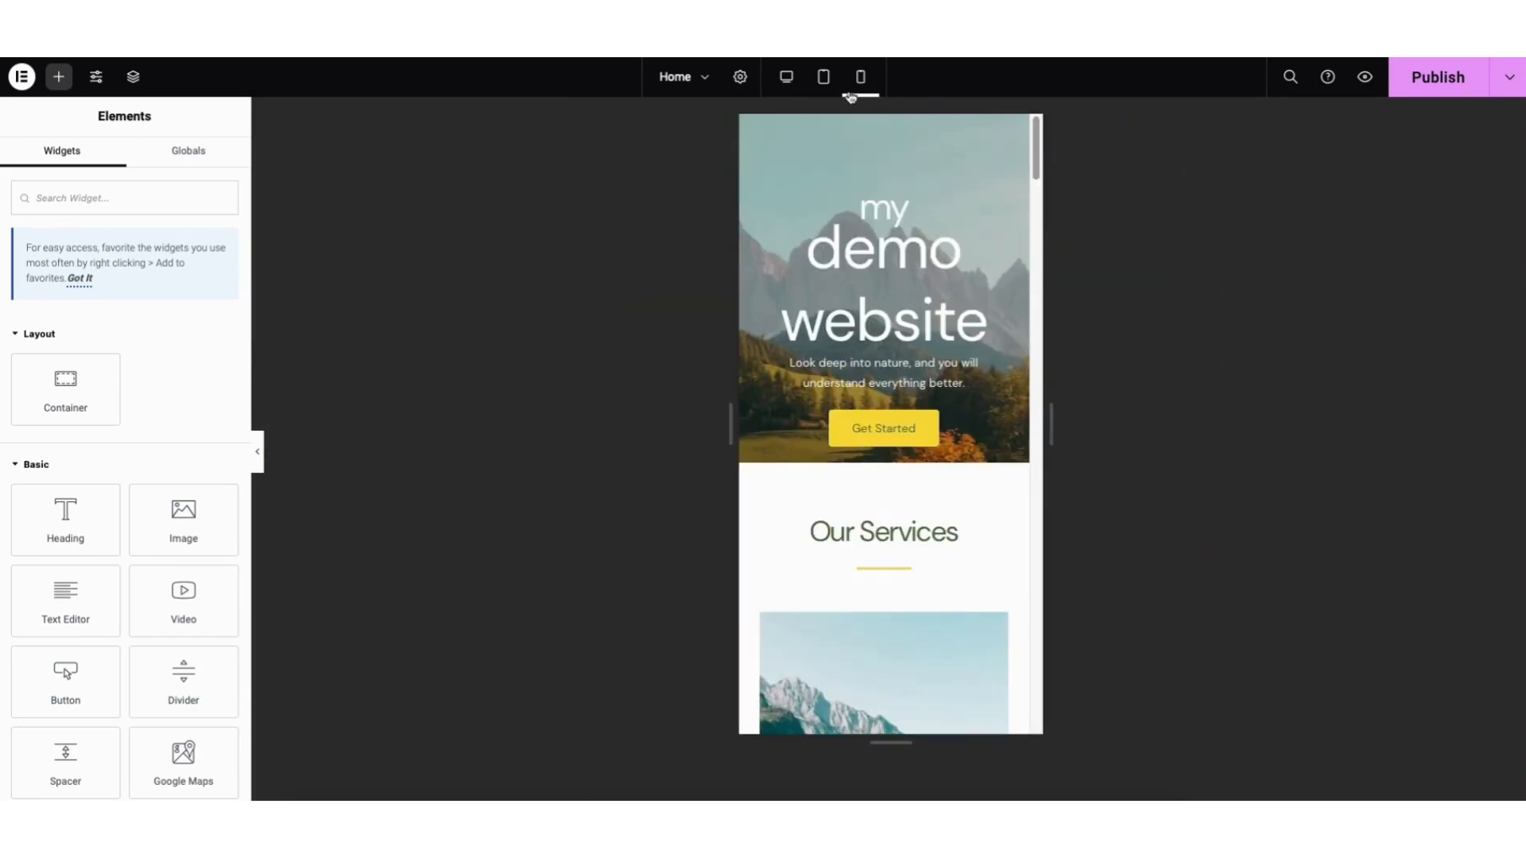
{"action": "left_click", "coordinate": [786, 76]}
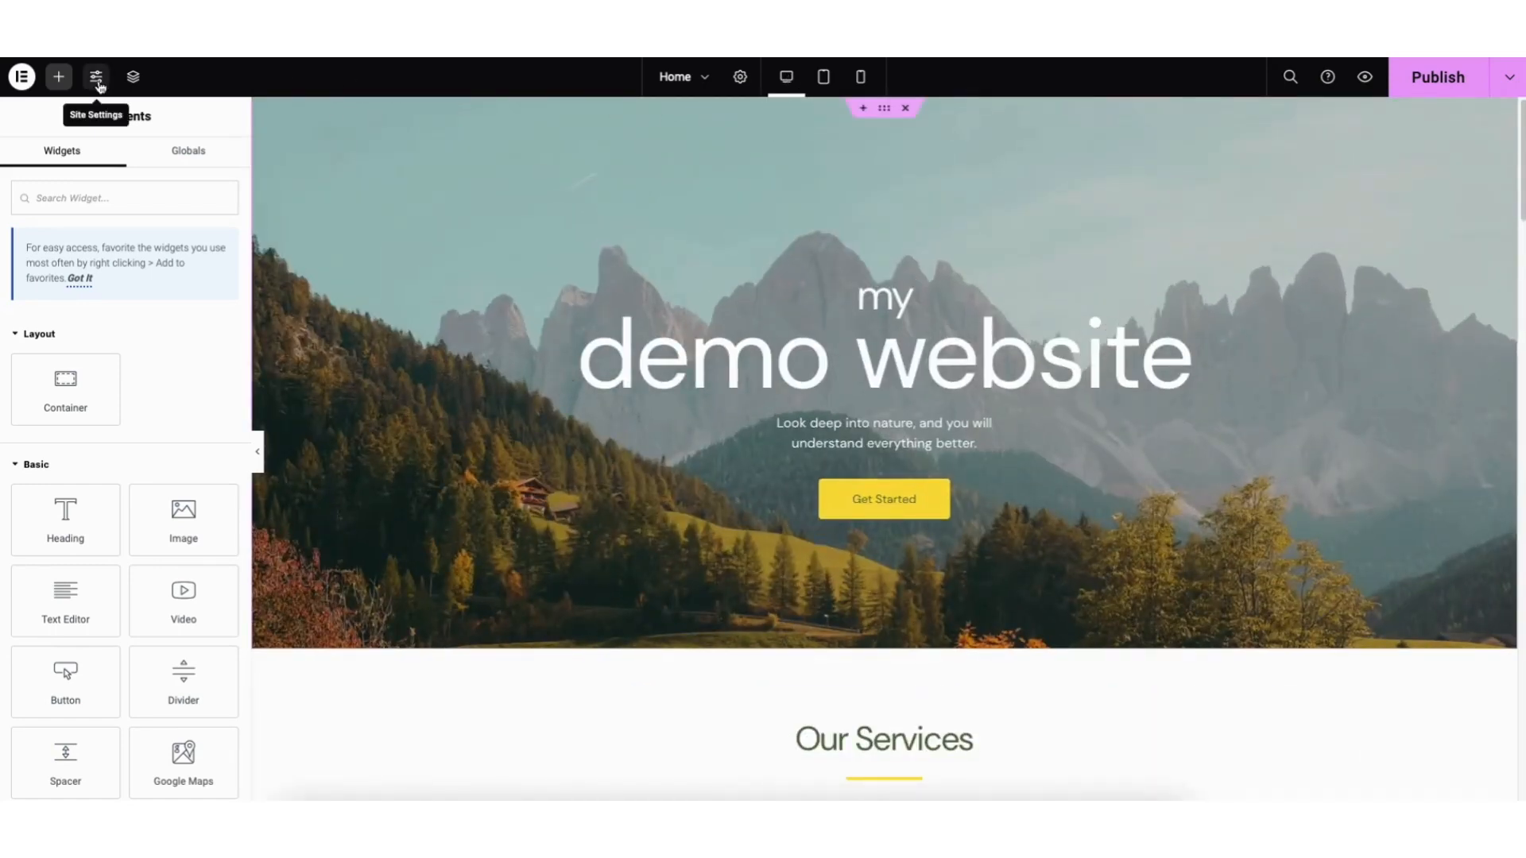
Look over the Site Settings categories without changing any, and open the page's editing History
{"action": "left_click", "coordinate": [98, 82]}
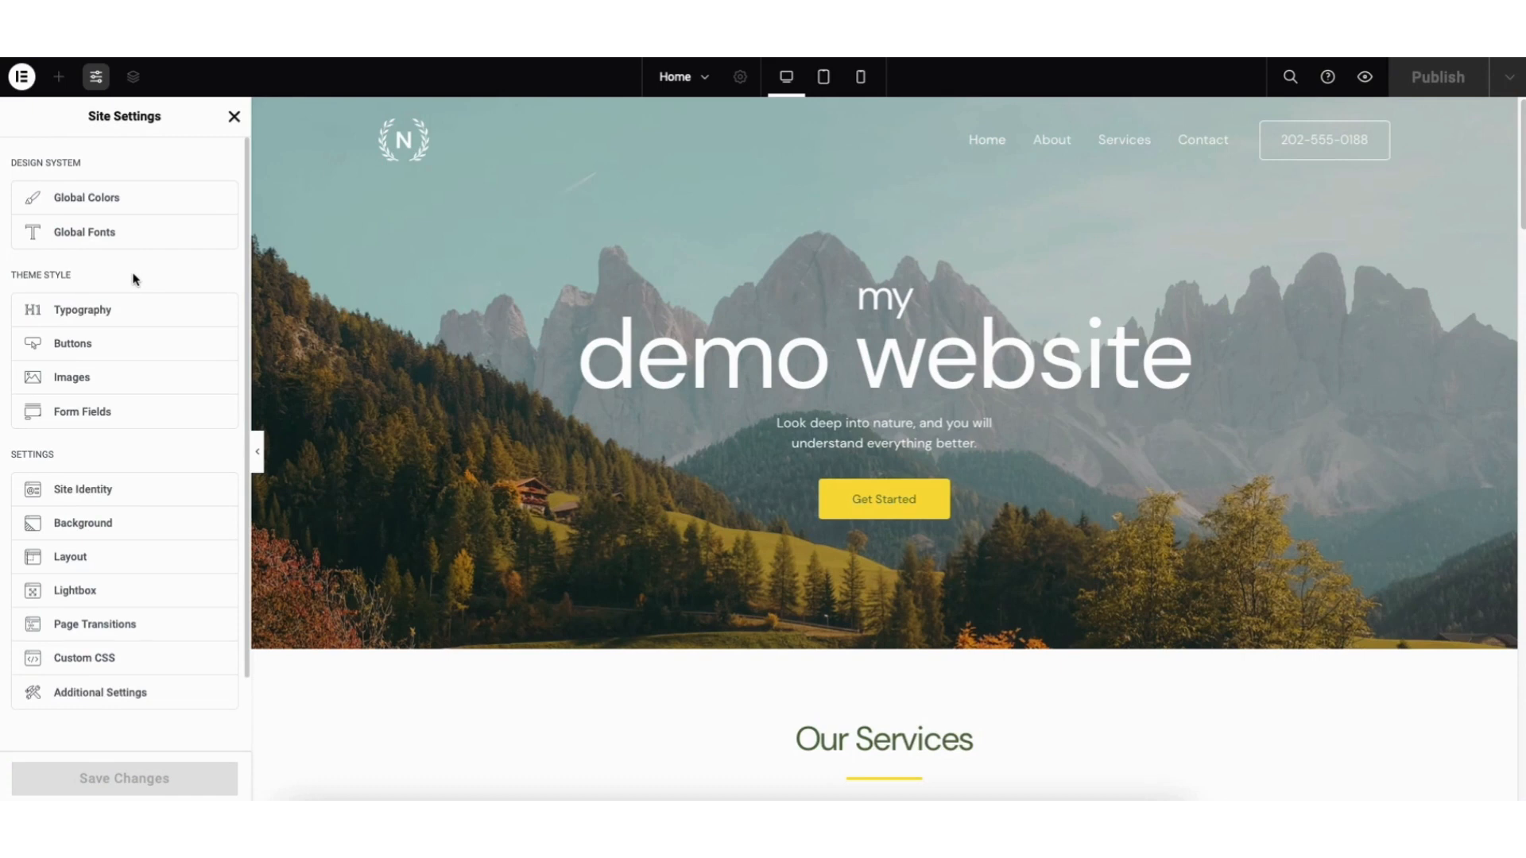
{"action": "left_click", "coordinate": [59, 76]}
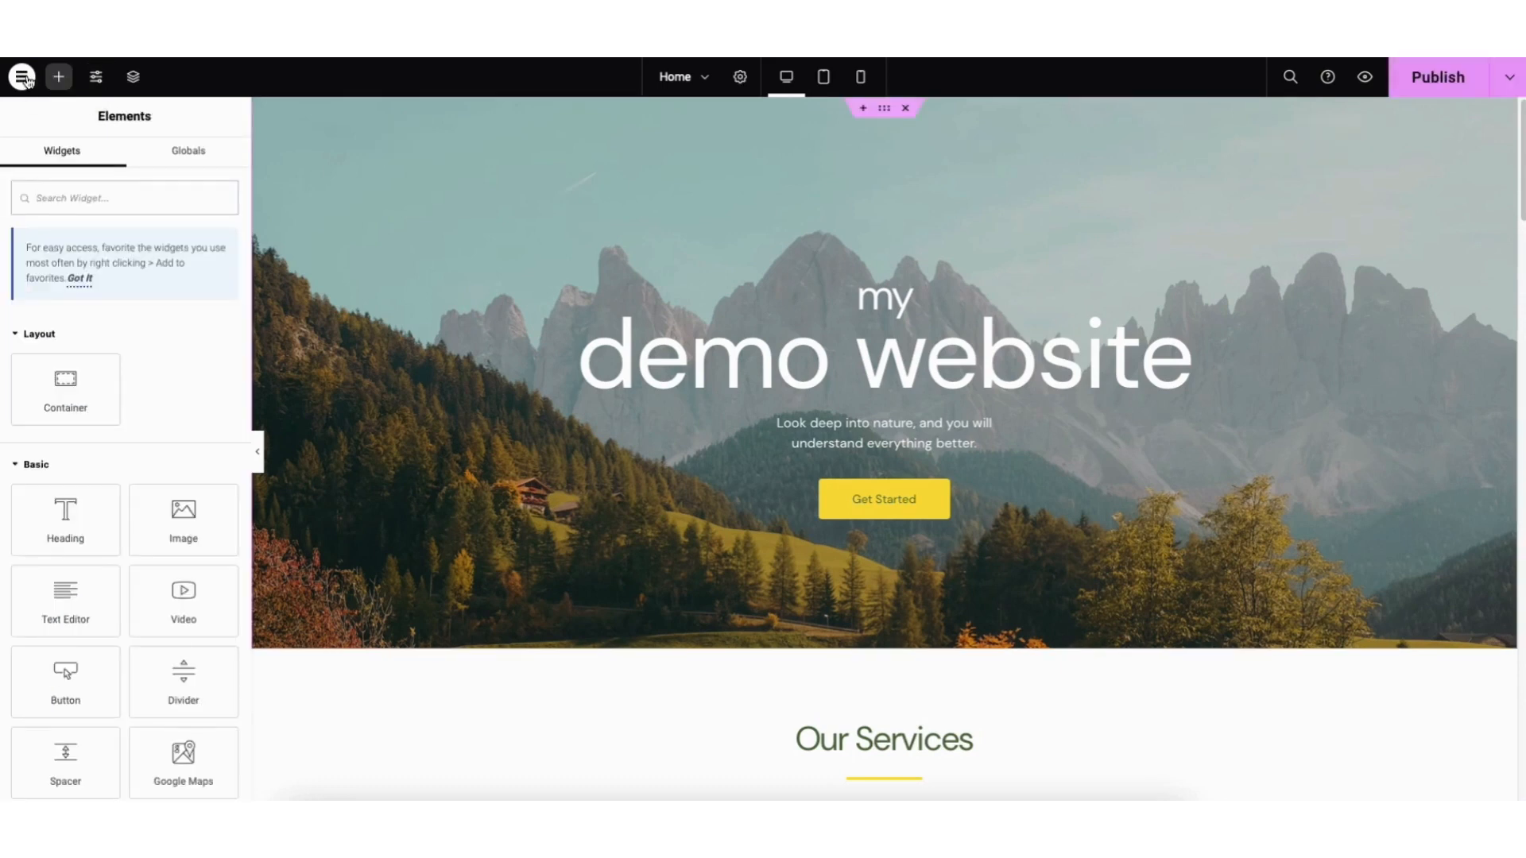
{"action": "left_click", "coordinate": [23, 76]}
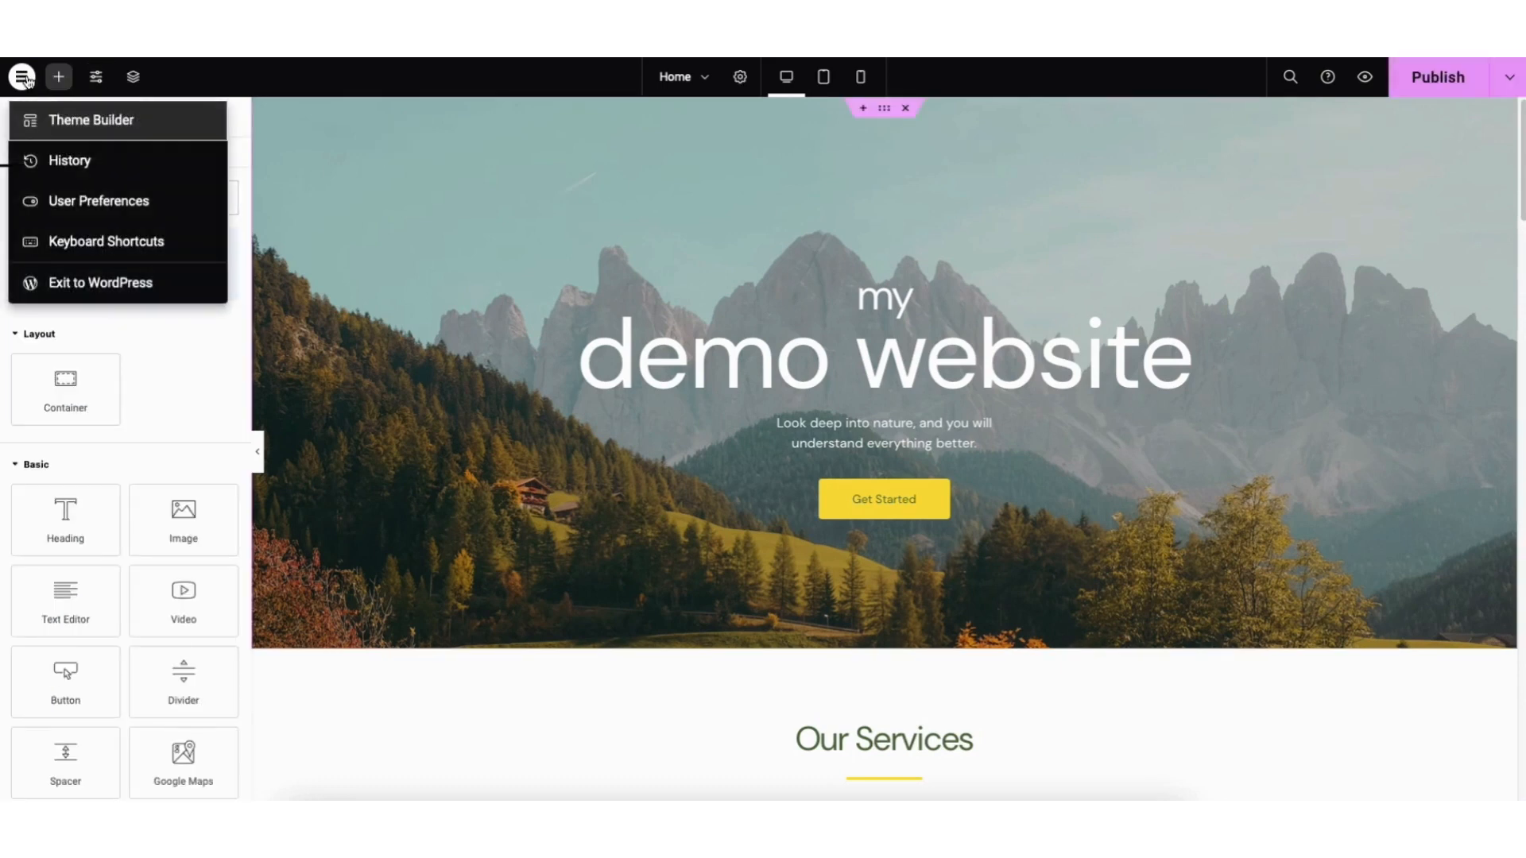
{"action": "left_click", "coordinate": [76, 174]}
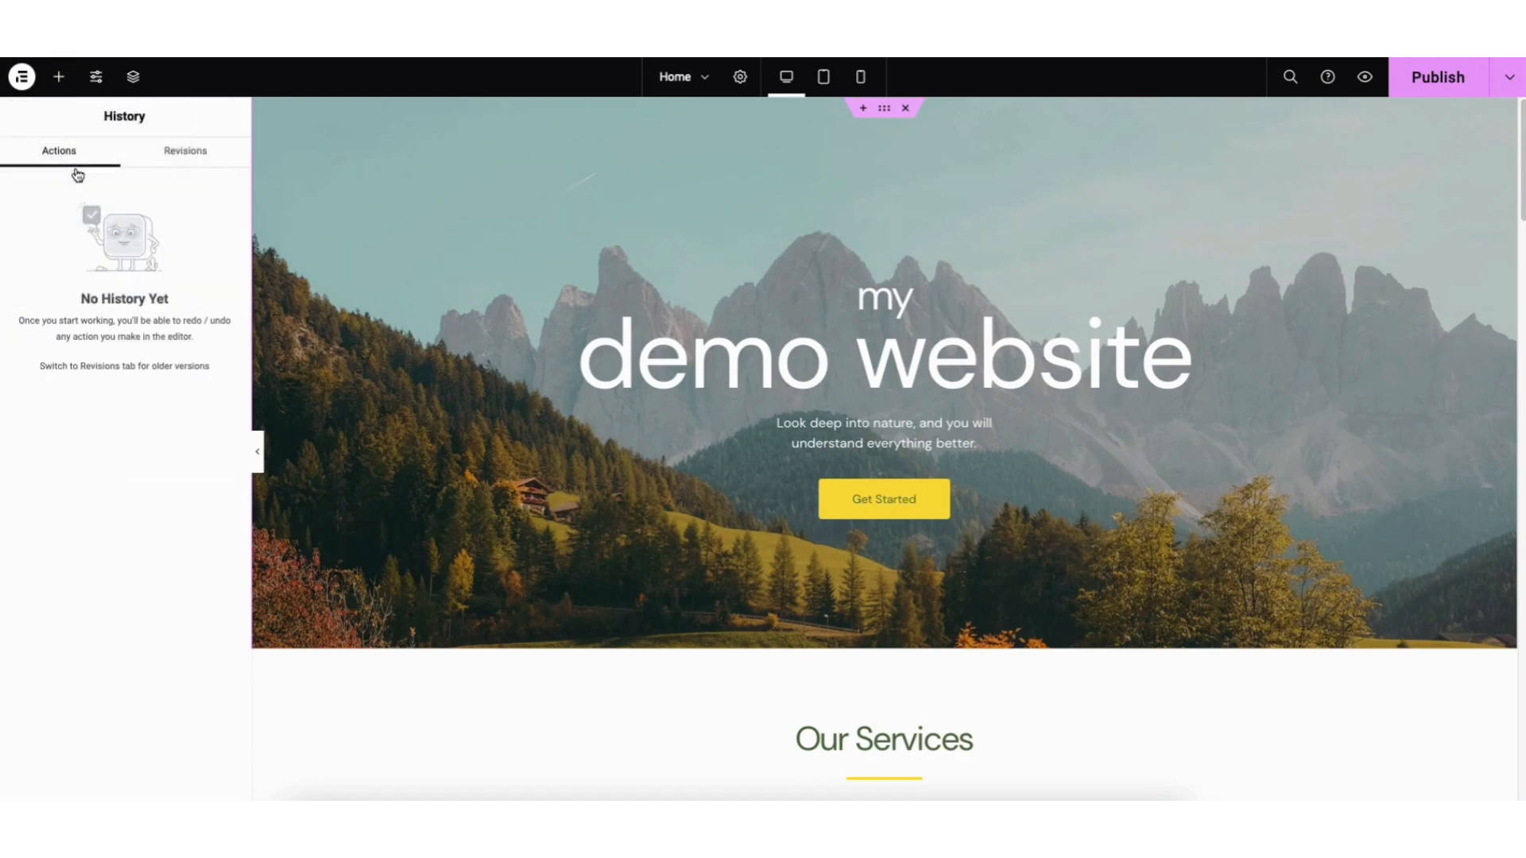
View the home page's revisions without restoring any, and exit Elementor to WordPress, leaving the page editor as well
{"action": "left_click", "coordinate": [160, 156]}
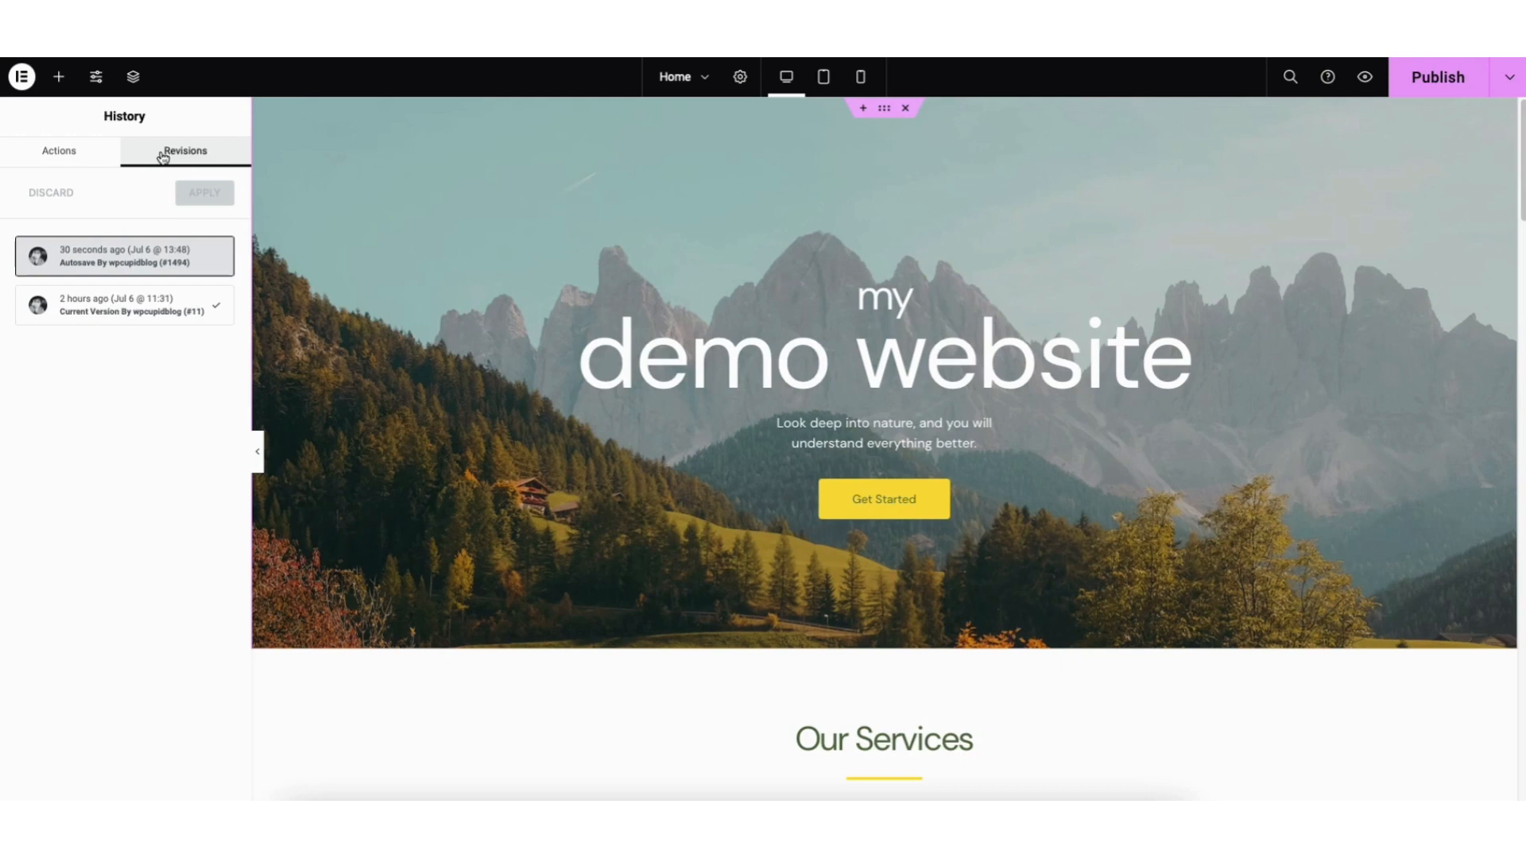
{"action": "left_click", "coordinate": [22, 76]}
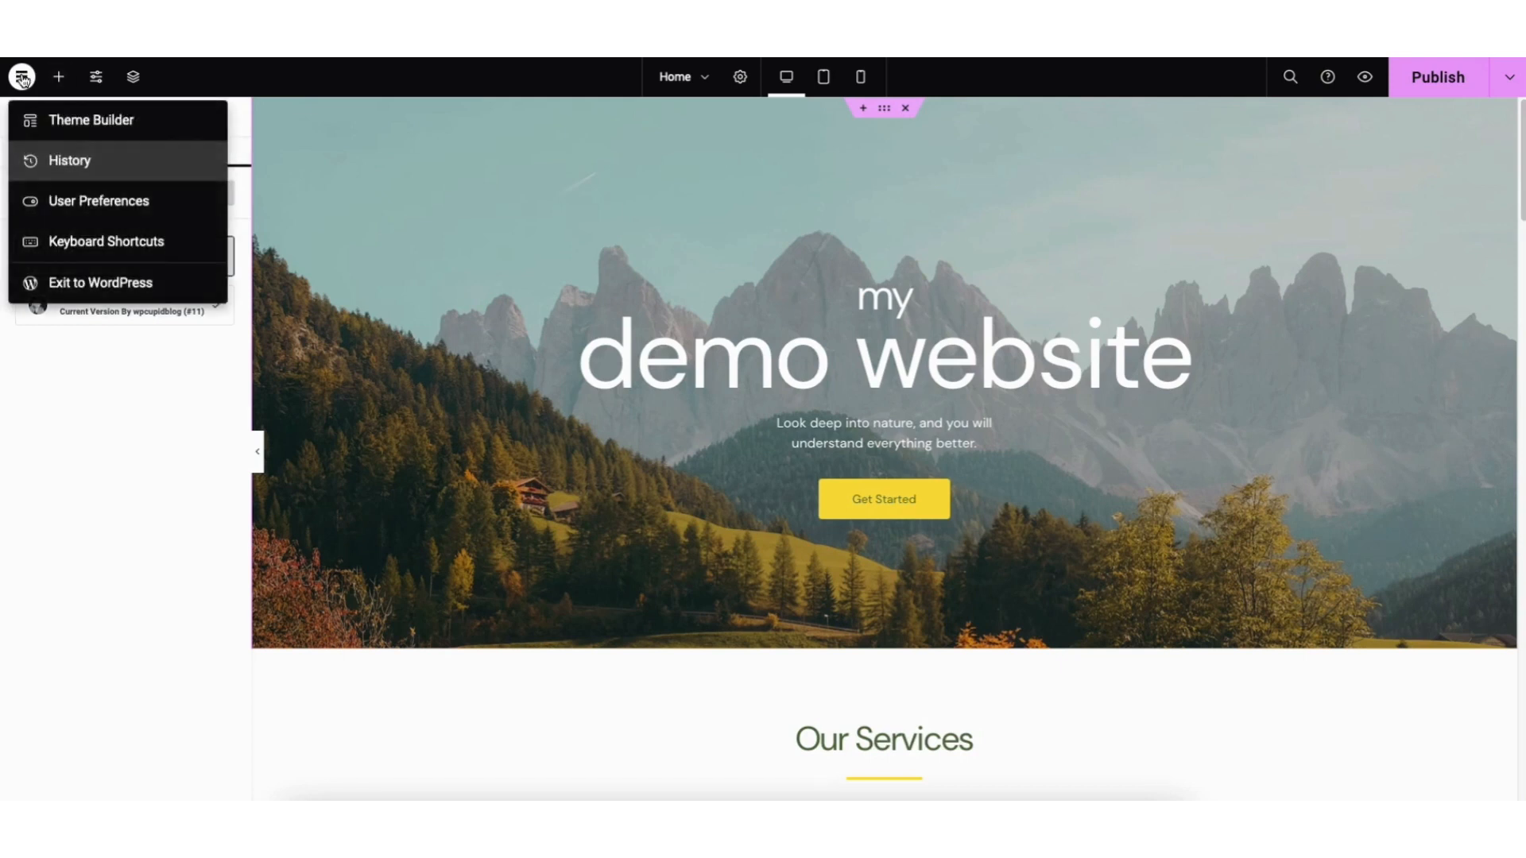
{"action": "left_click", "coordinate": [85, 284]}
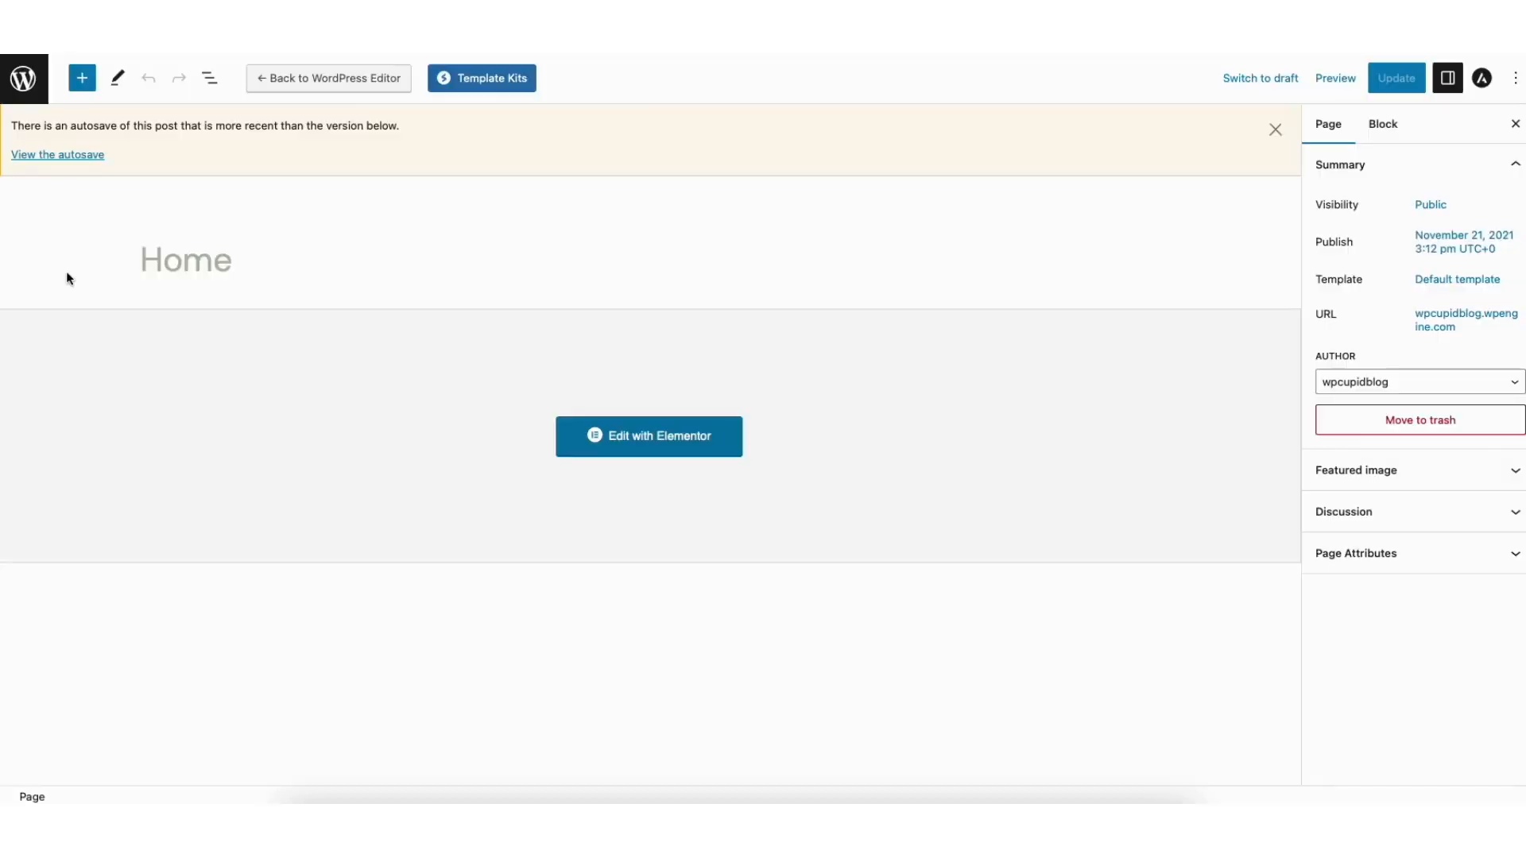
{"action": "left_click", "coordinate": [24, 79]}
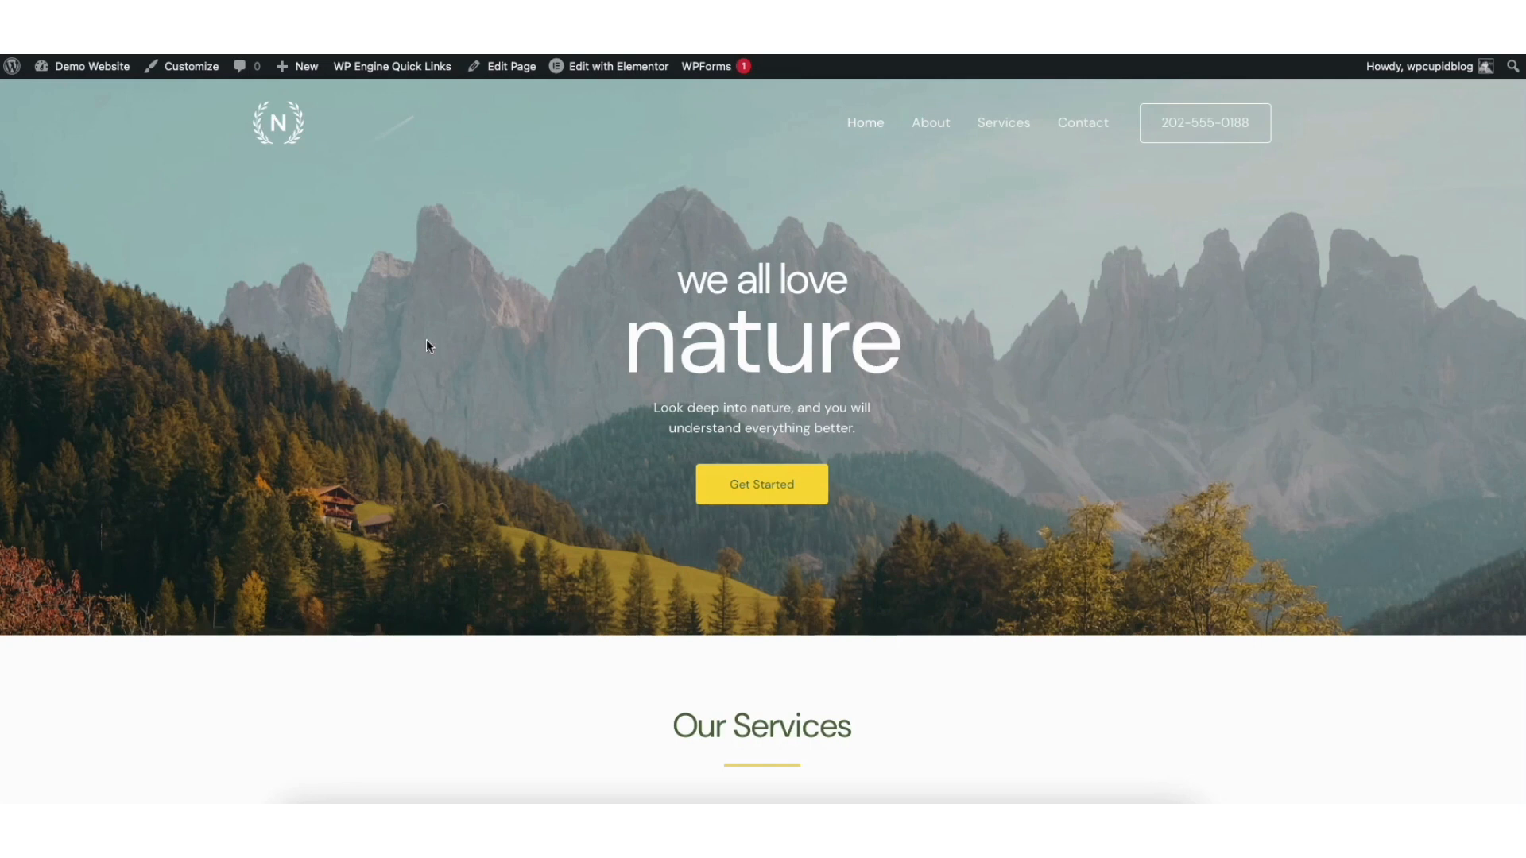
View the Services page on the live site, and go to the WordPress dashboard
{"action": "left_click", "coordinate": [1005, 122]}
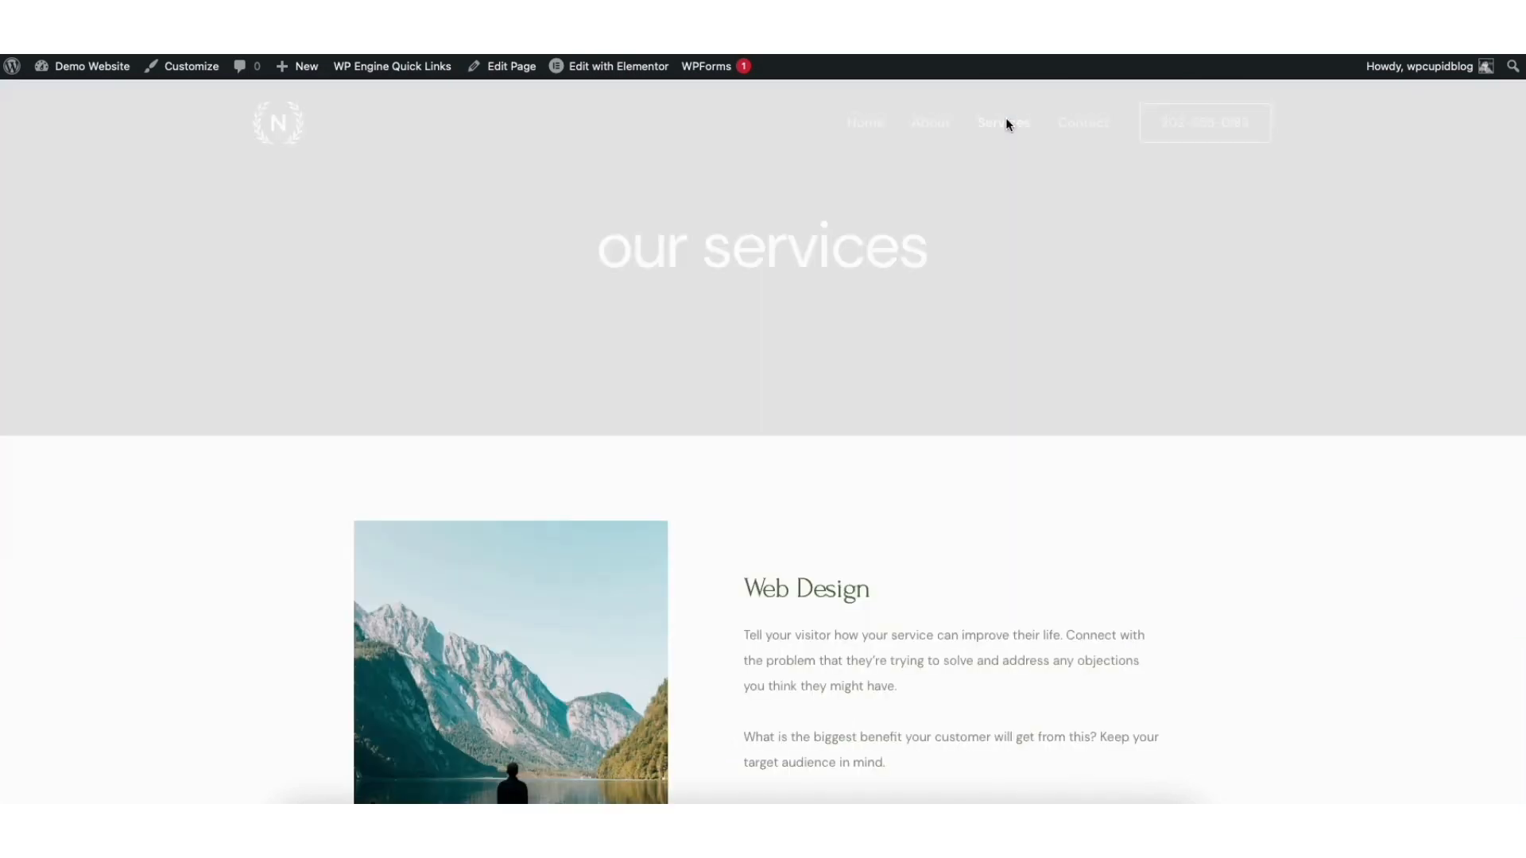
{"action": "mouse_move", "coordinate": [603, 74]}
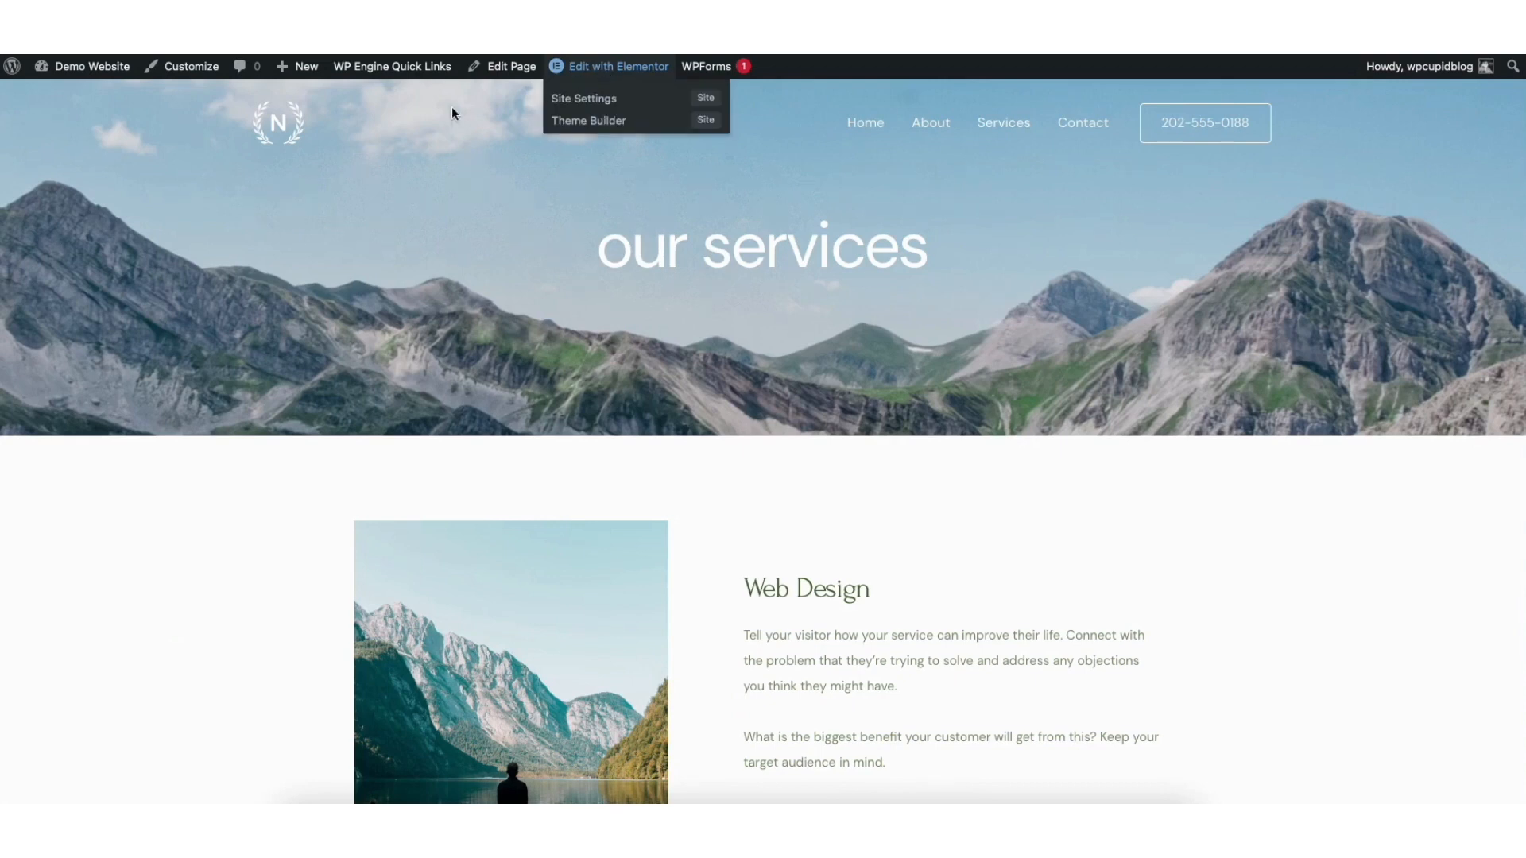
{"action": "mouse_move", "coordinate": [78, 76]}
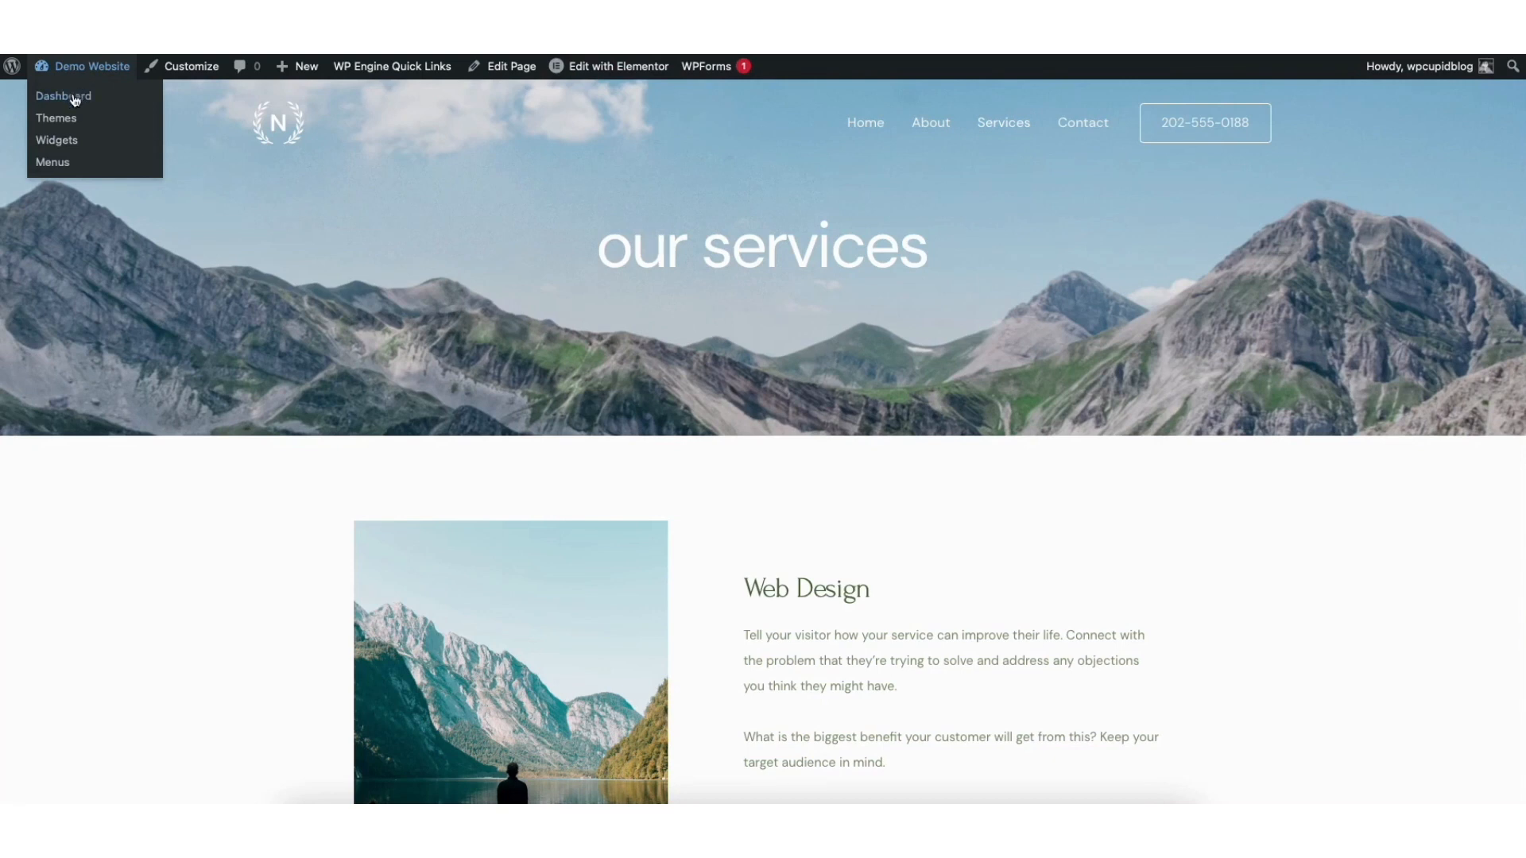
{"action": "left_click", "coordinate": [71, 96]}
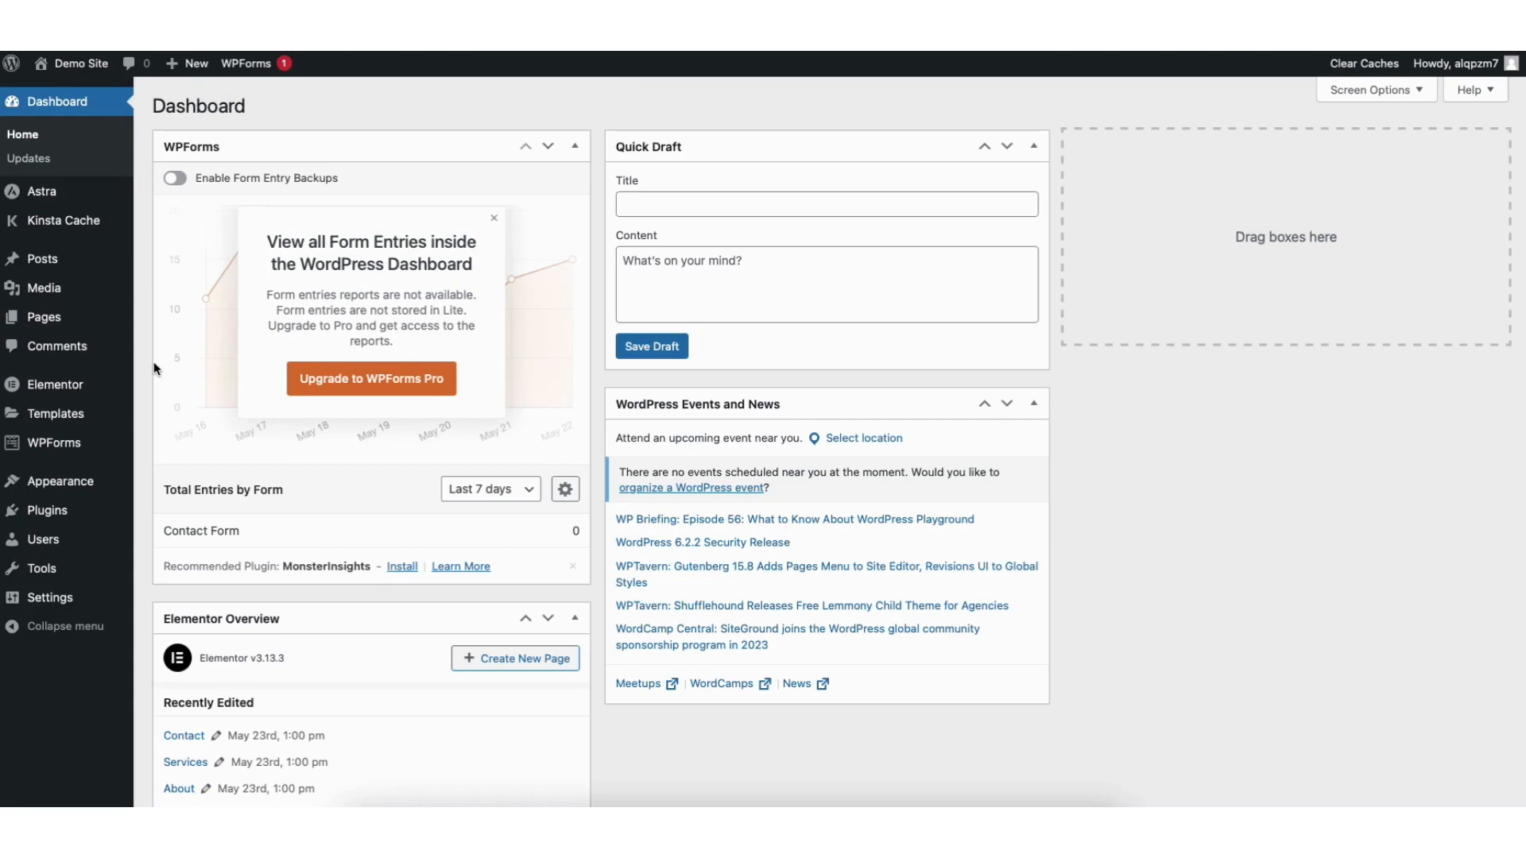
Look through the site's list of all pages, its media library and its list of all posts
{"action": "mouse_move", "coordinate": [42, 324]}
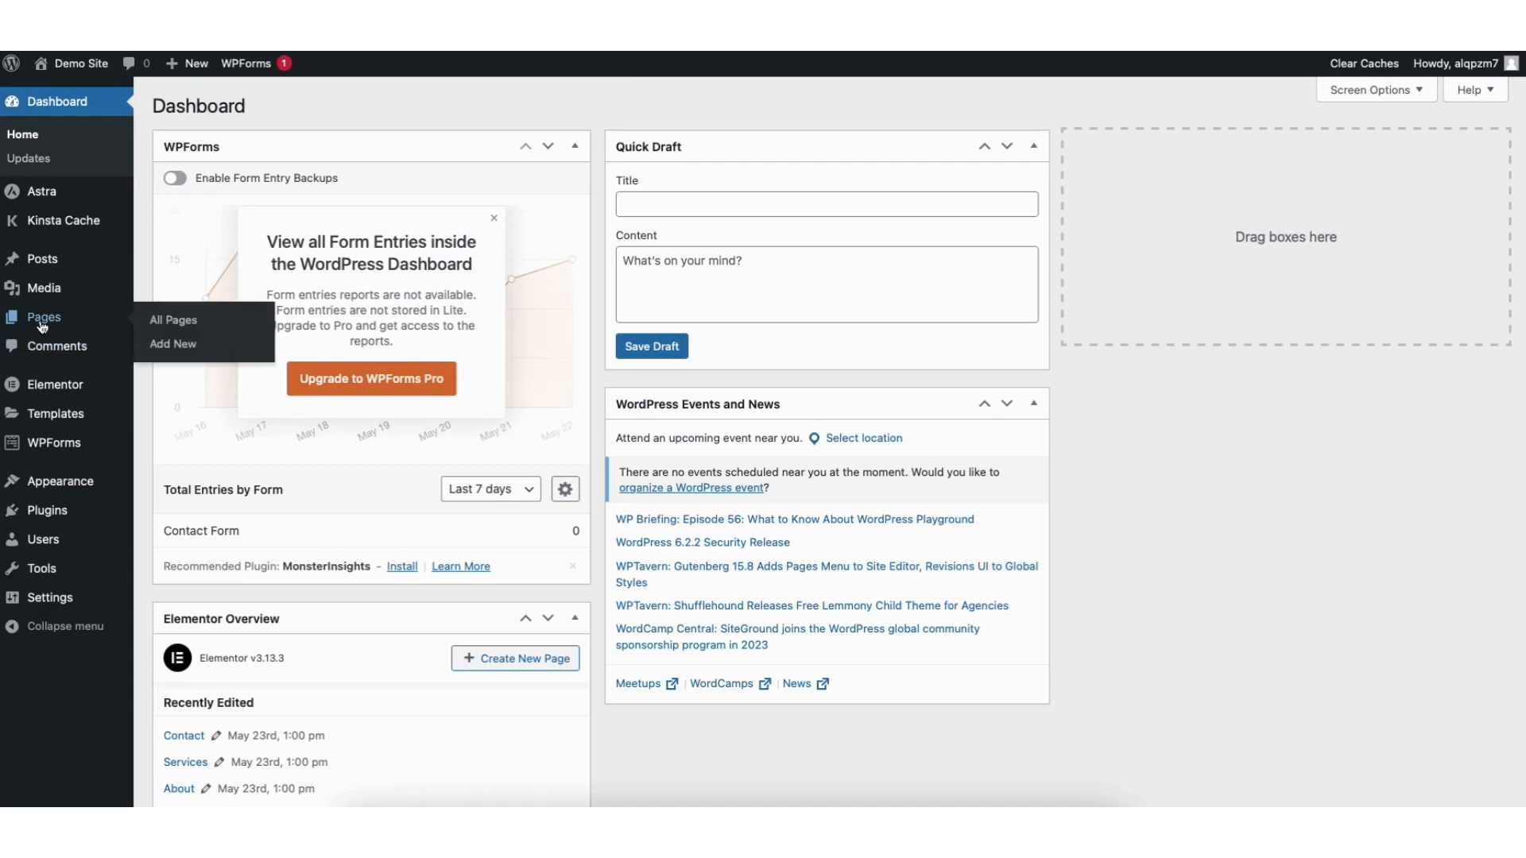
{"action": "left_click", "coordinate": [178, 322]}
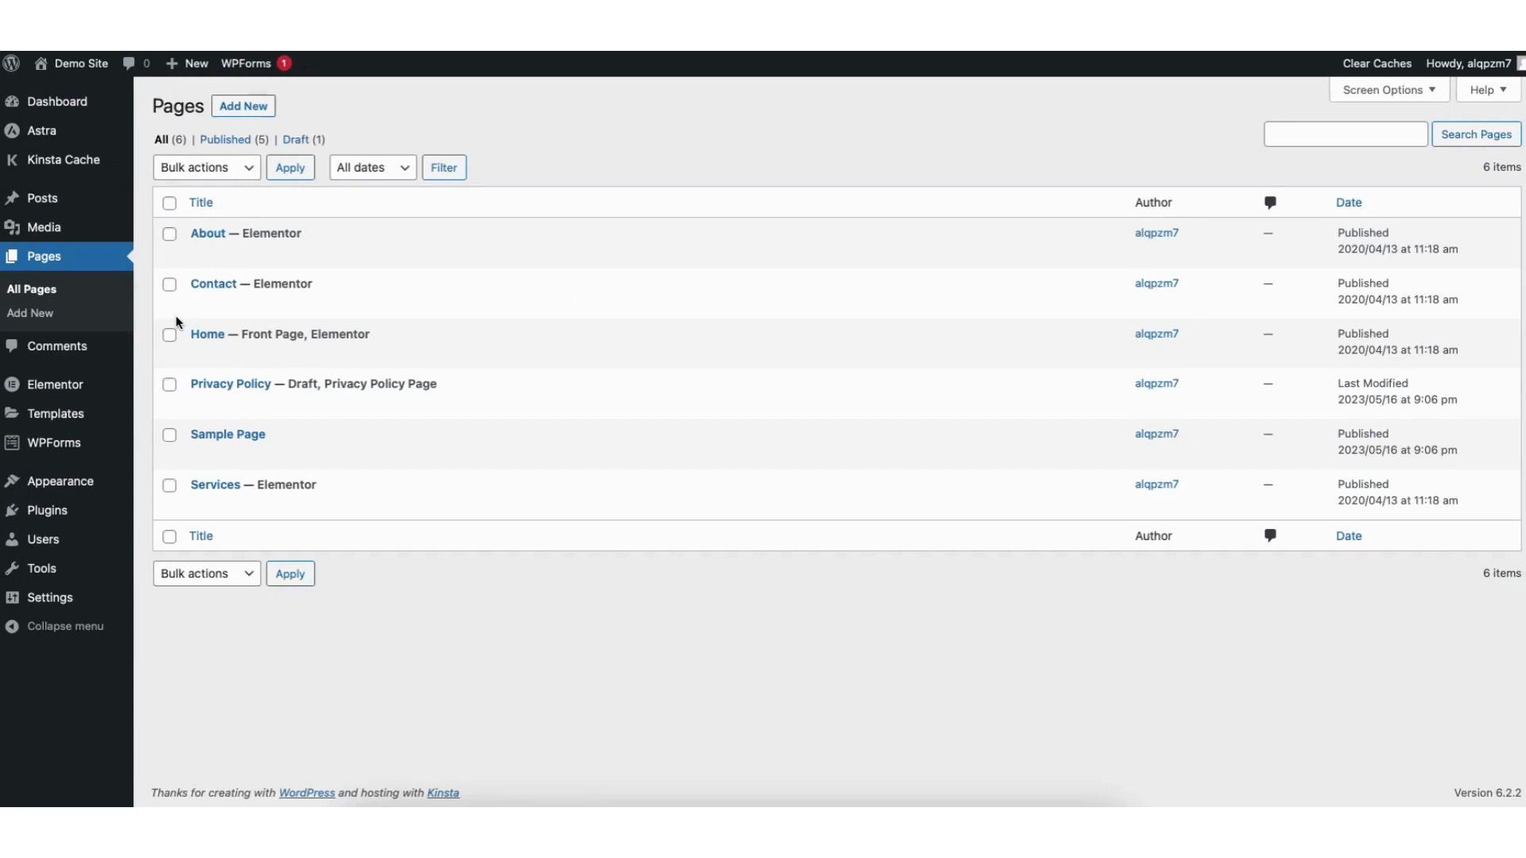
{"action": "mouse_move", "coordinate": [44, 233]}
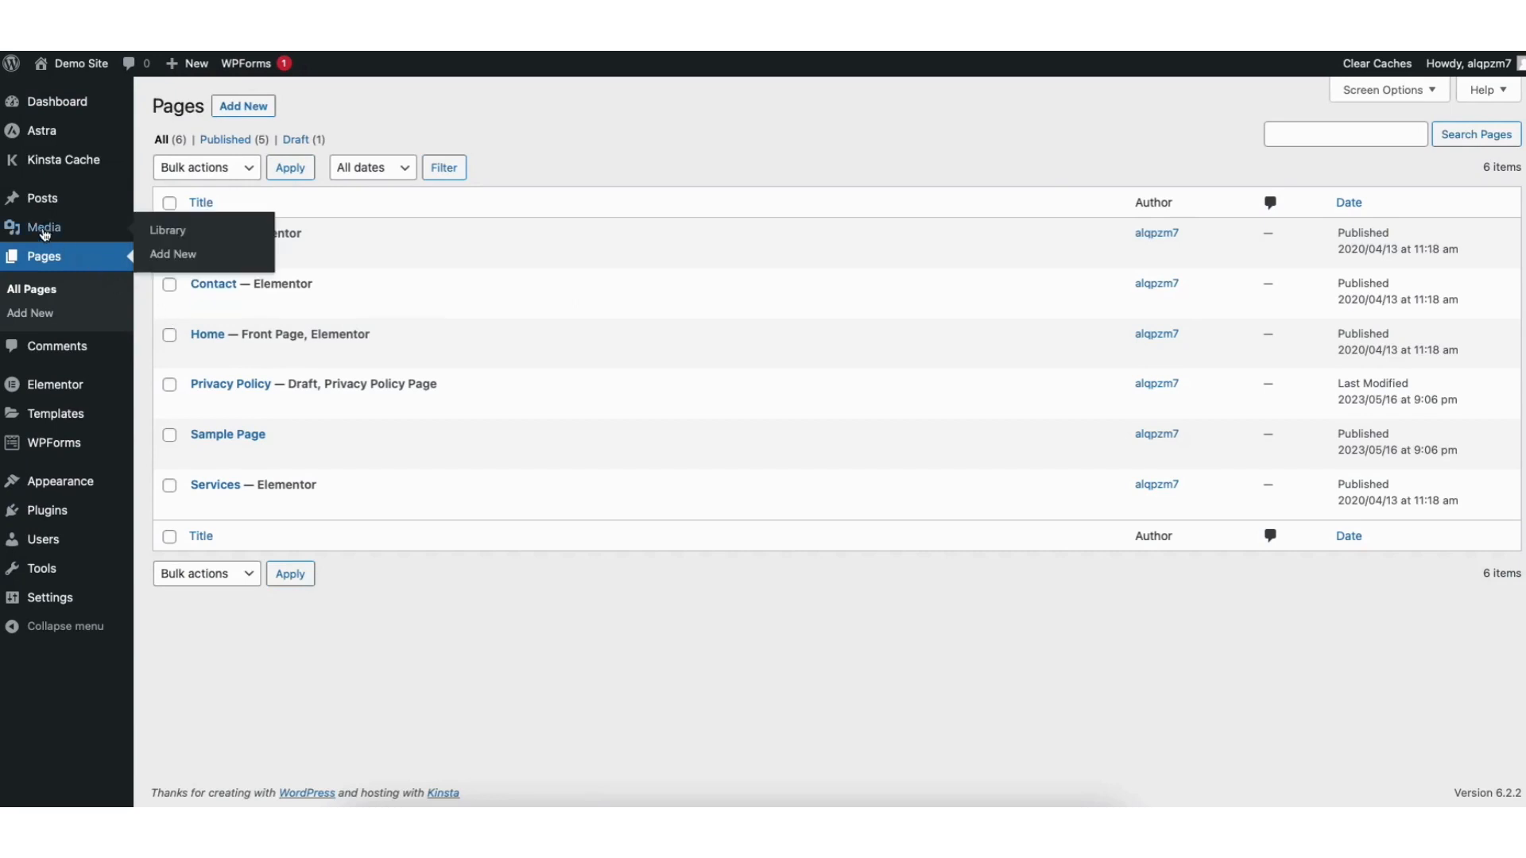
{"action": "left_click", "coordinate": [165, 230]}
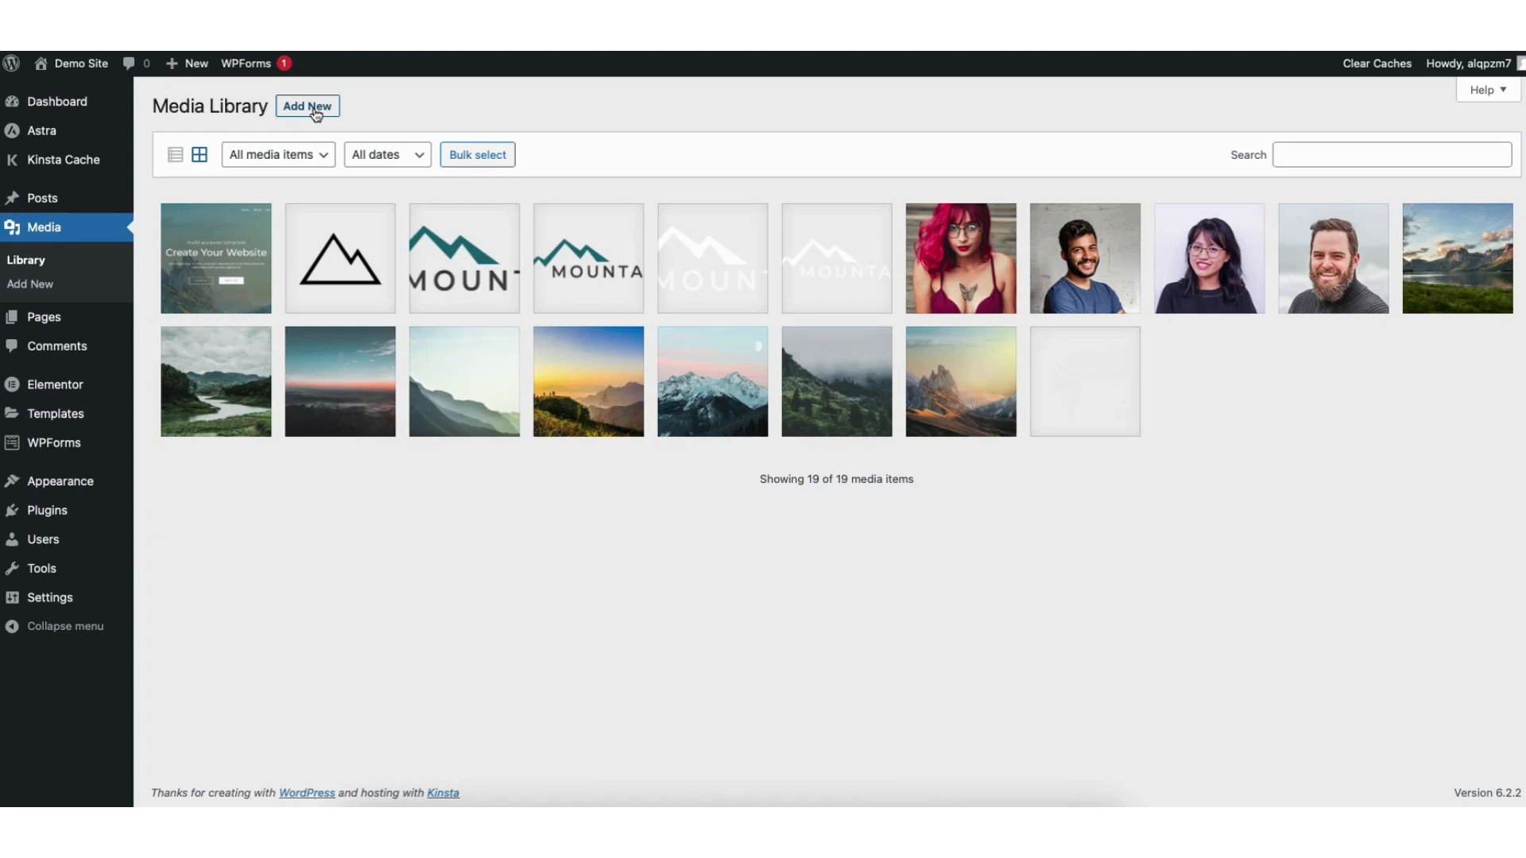
{"action": "mouse_move", "coordinate": [48, 205]}
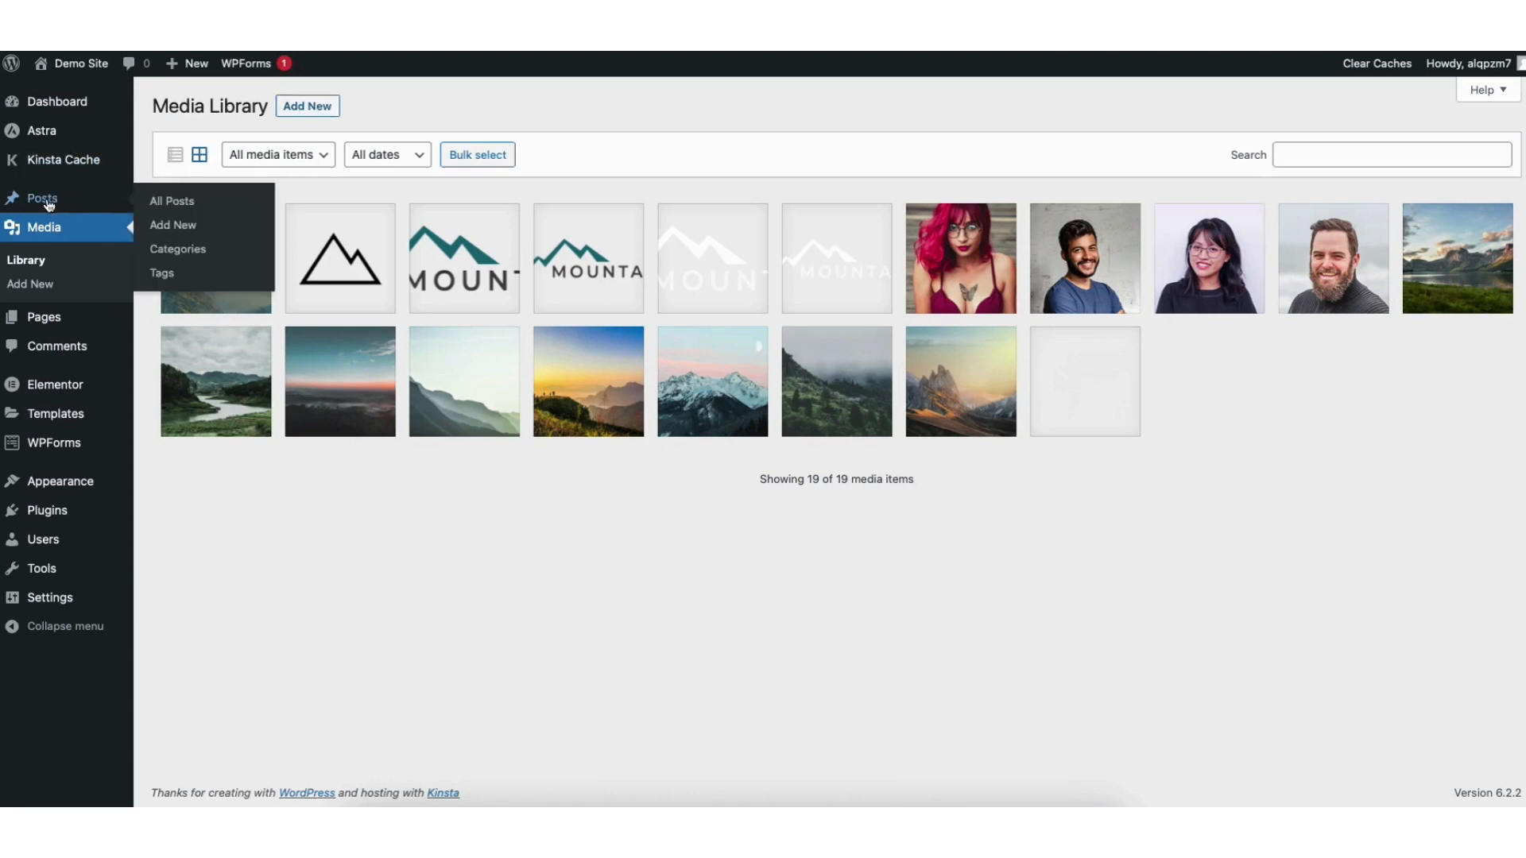
{"action": "left_click", "coordinate": [175, 205]}
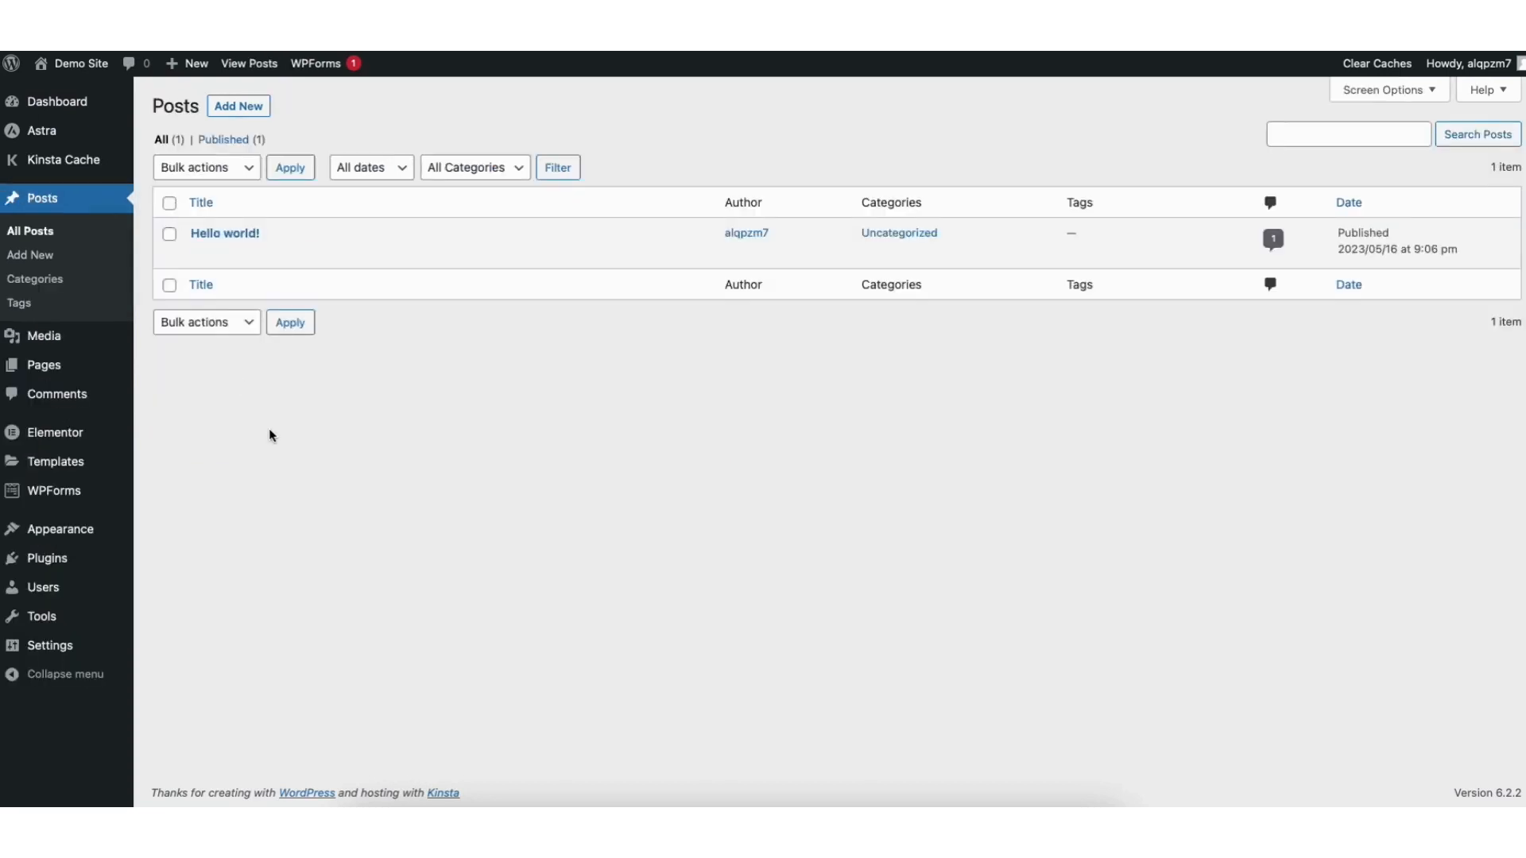
Look at the site's comments and at the featured plugins available to add
{"action": "left_click", "coordinate": [62, 396]}
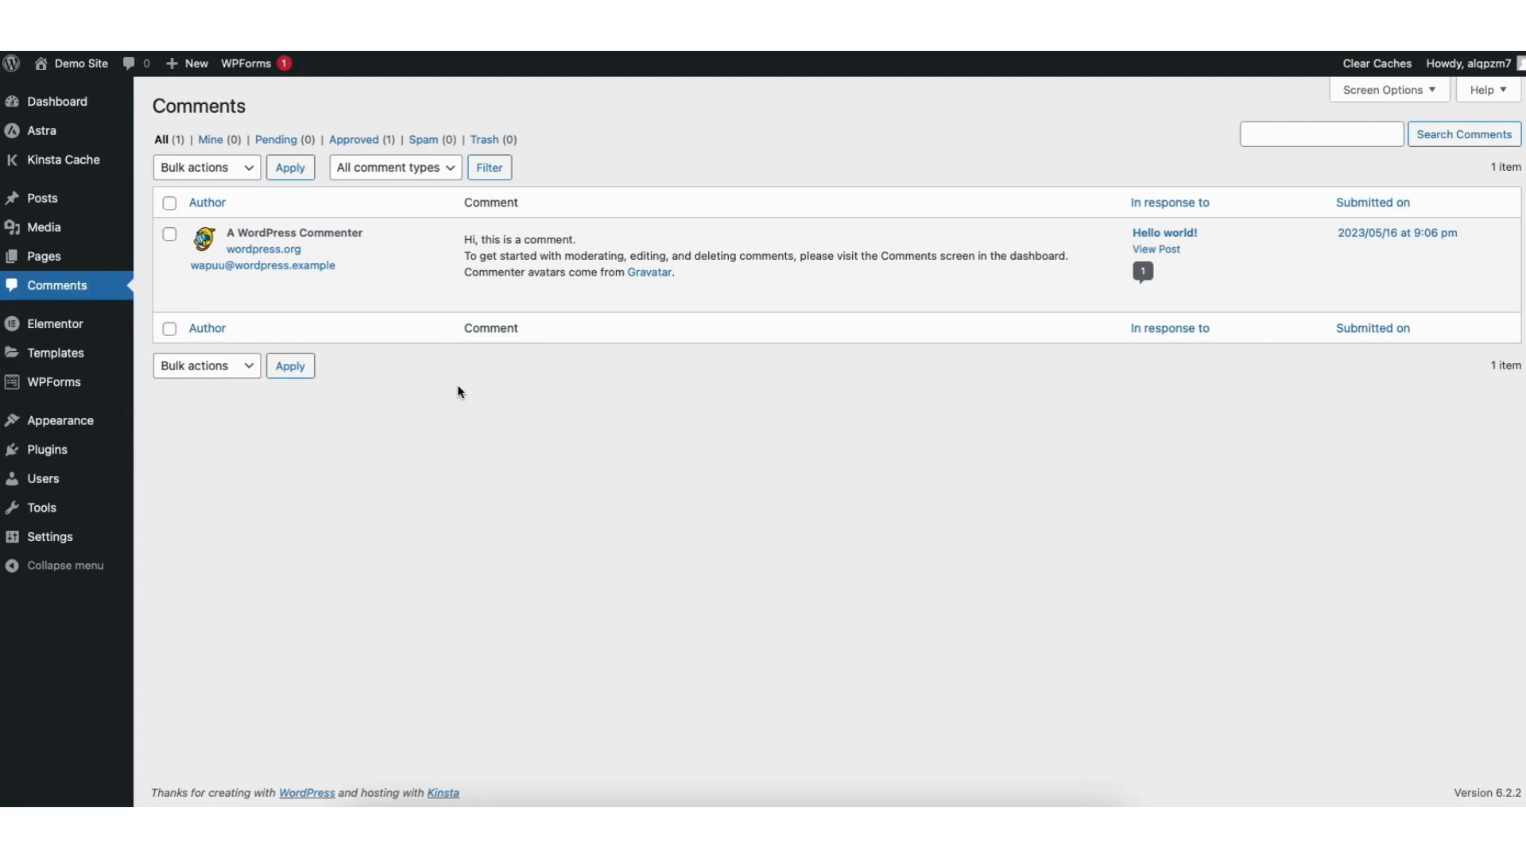
{"action": "mouse_move", "coordinate": [541, 311]}
{"action": "mouse_move", "coordinate": [39, 453]}
{"action": "left_click", "coordinate": [171, 477]}
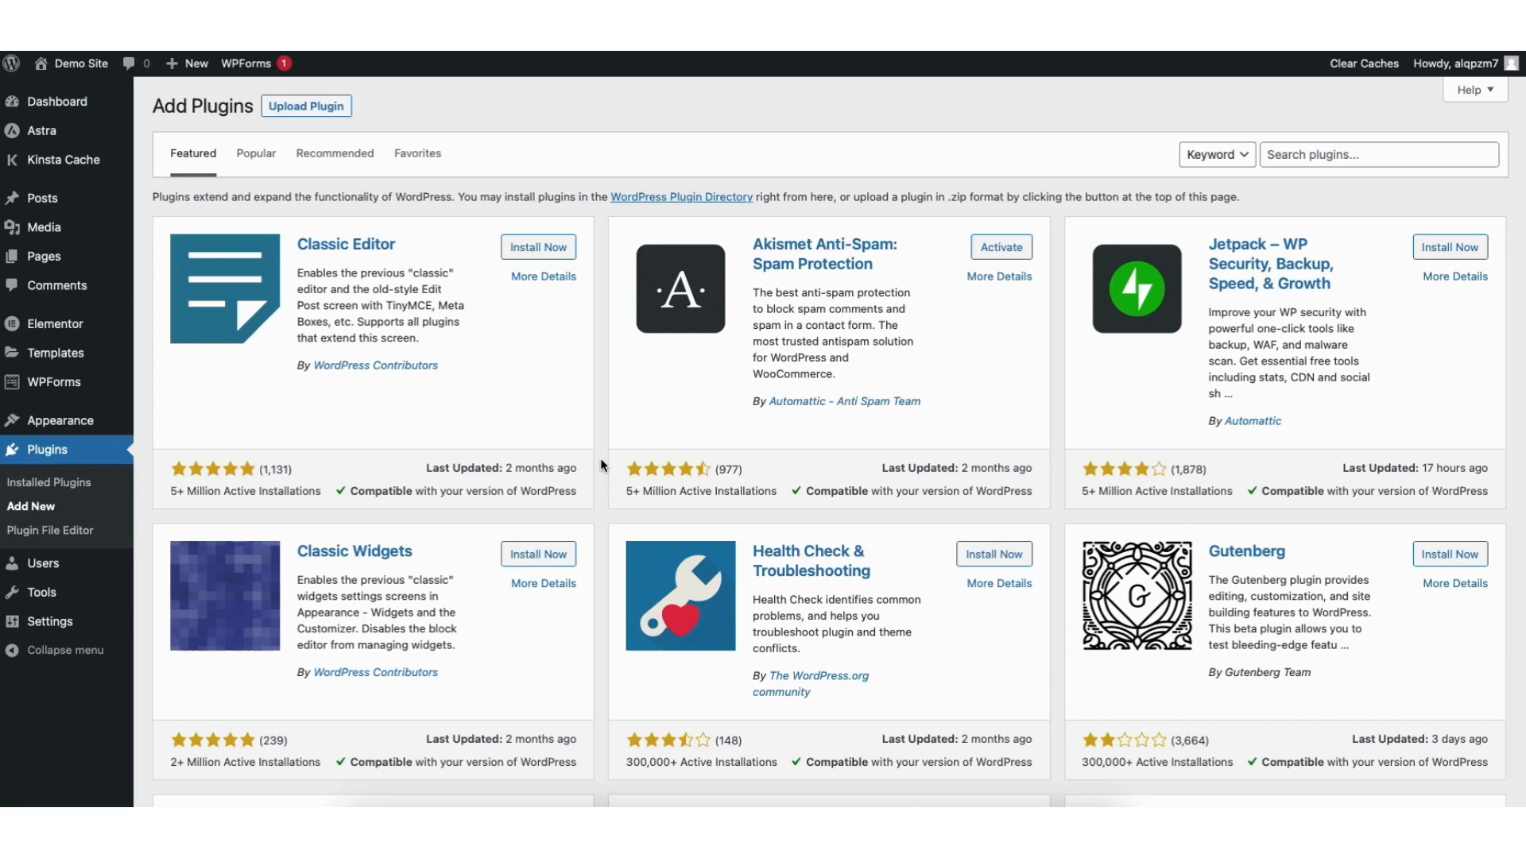
Remove the top-level Sample Page item from the Navigation menu
{"action": "mouse_move", "coordinate": [52, 421]}
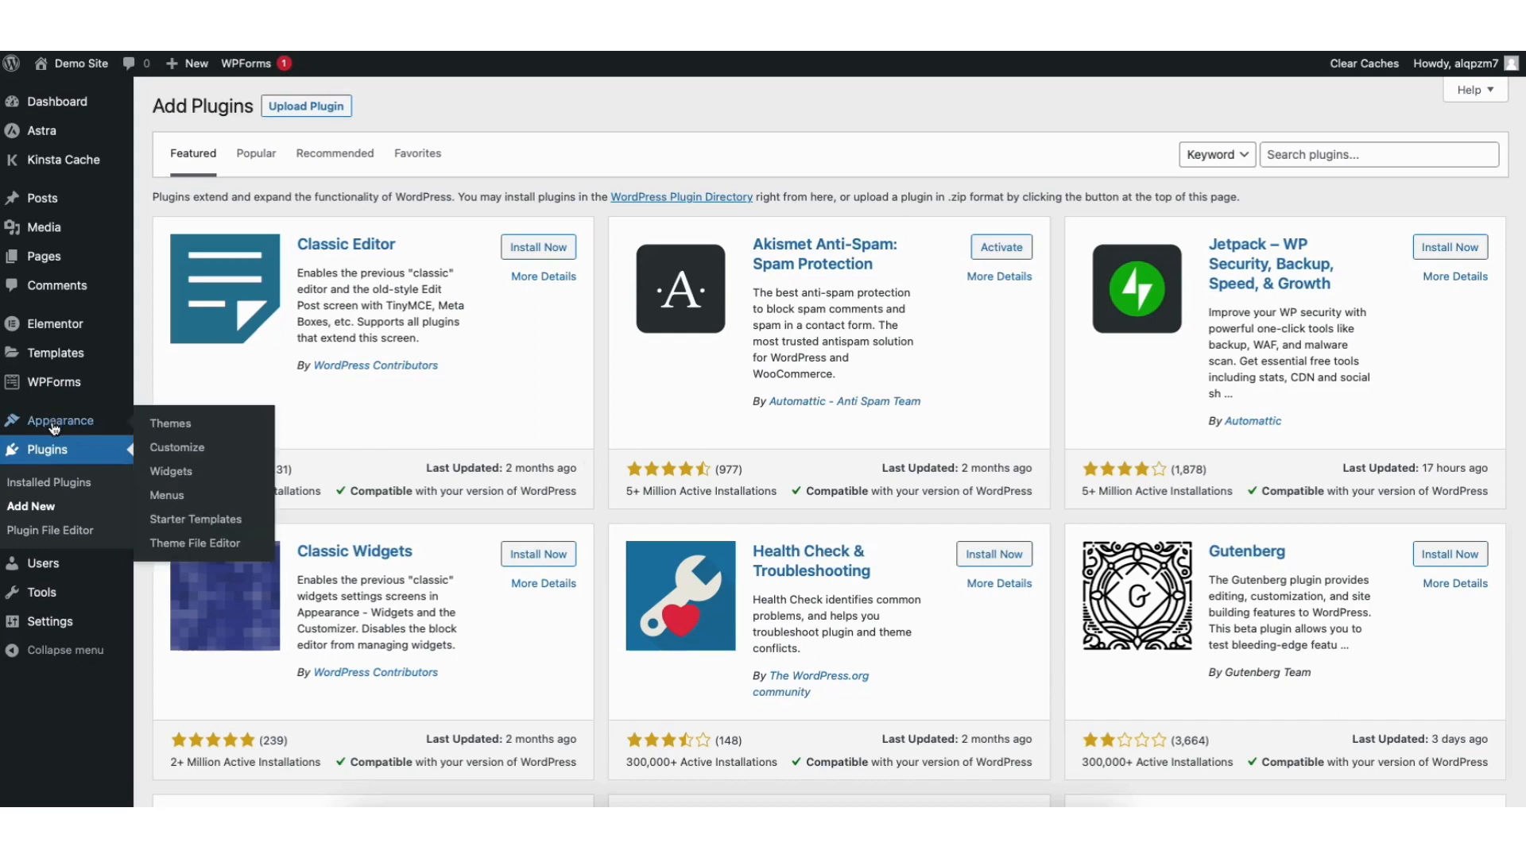
{"action": "left_click", "coordinate": [170, 497]}
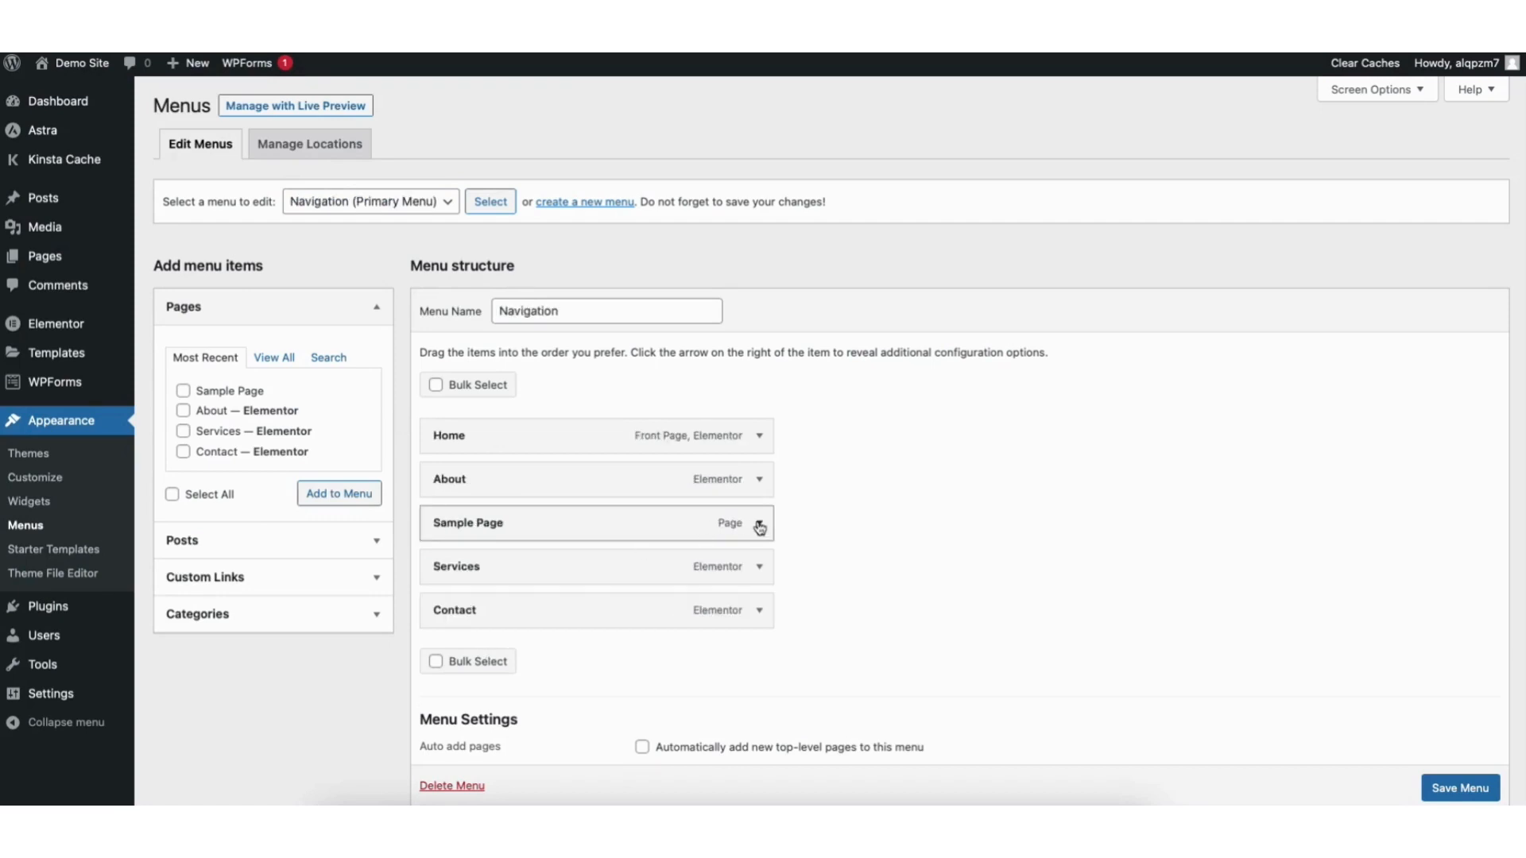
{"action": "left_click", "coordinate": [760, 524]}
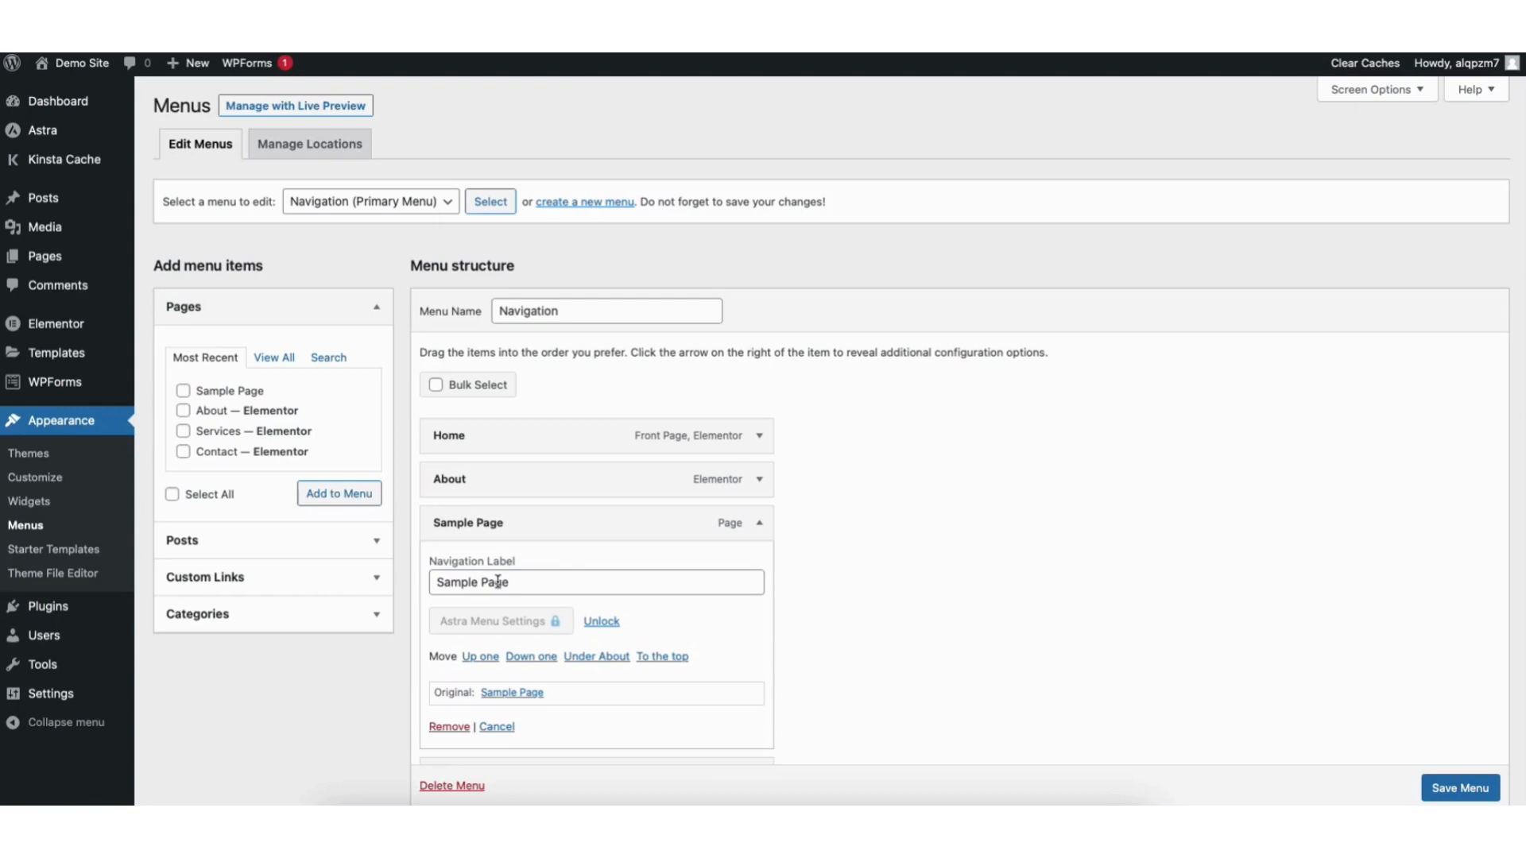
{"action": "left_click", "coordinate": [449, 728]}
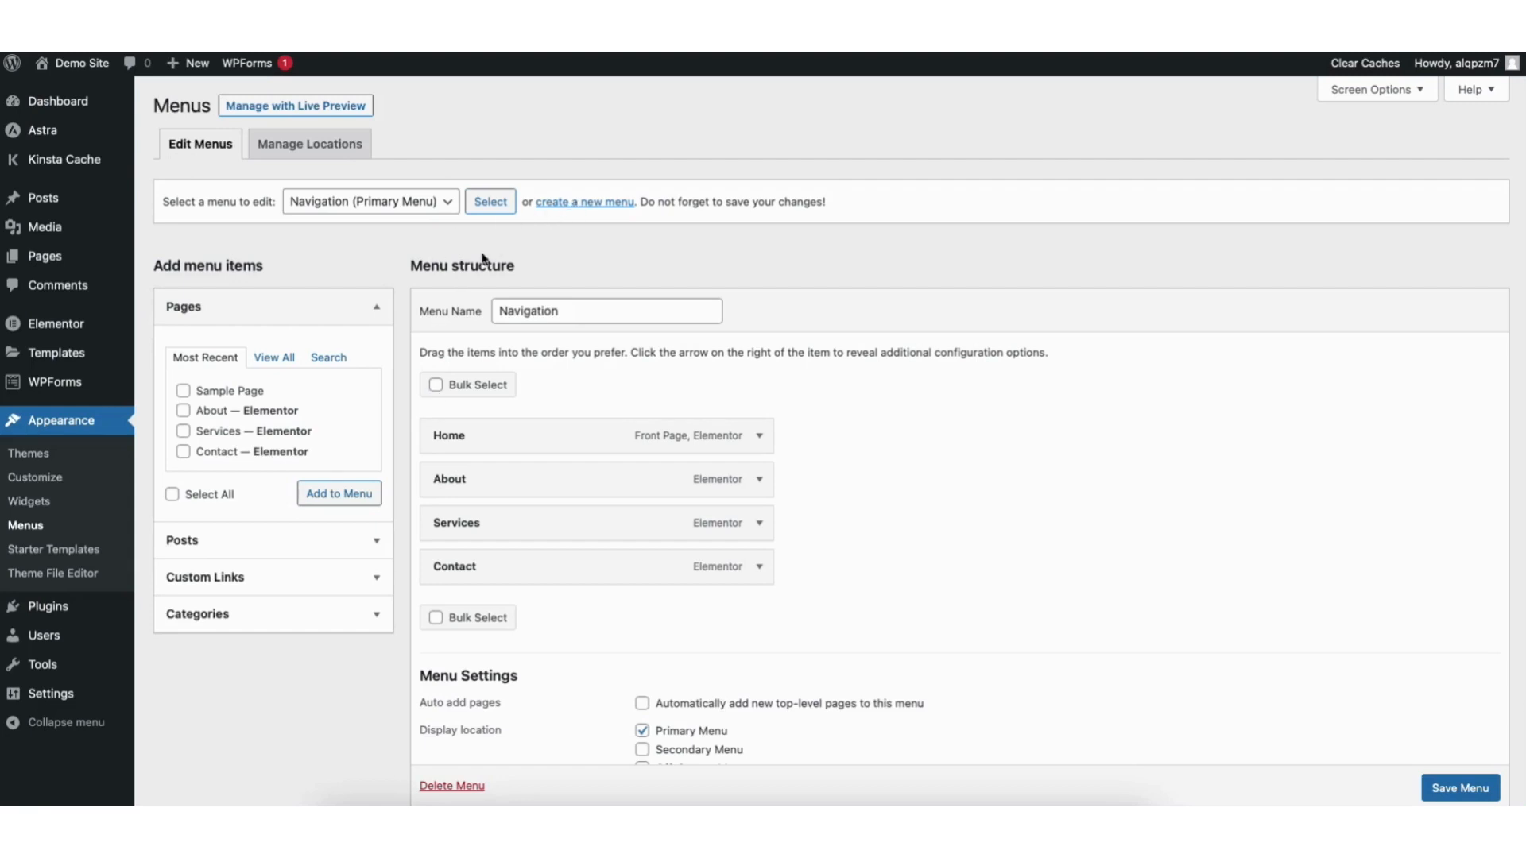
Add Sample Page twice to the Navigation menu as sub items under Services, save the menu, and check it on the live site
{"action": "left_click", "coordinate": [184, 391]}
{"action": "left_click", "coordinate": [330, 494]}
{"action": "left_click_drag", "start_coordinate": [453, 616], "coordinate": [511, 568]}
{"action": "left_click", "coordinate": [184, 391]}
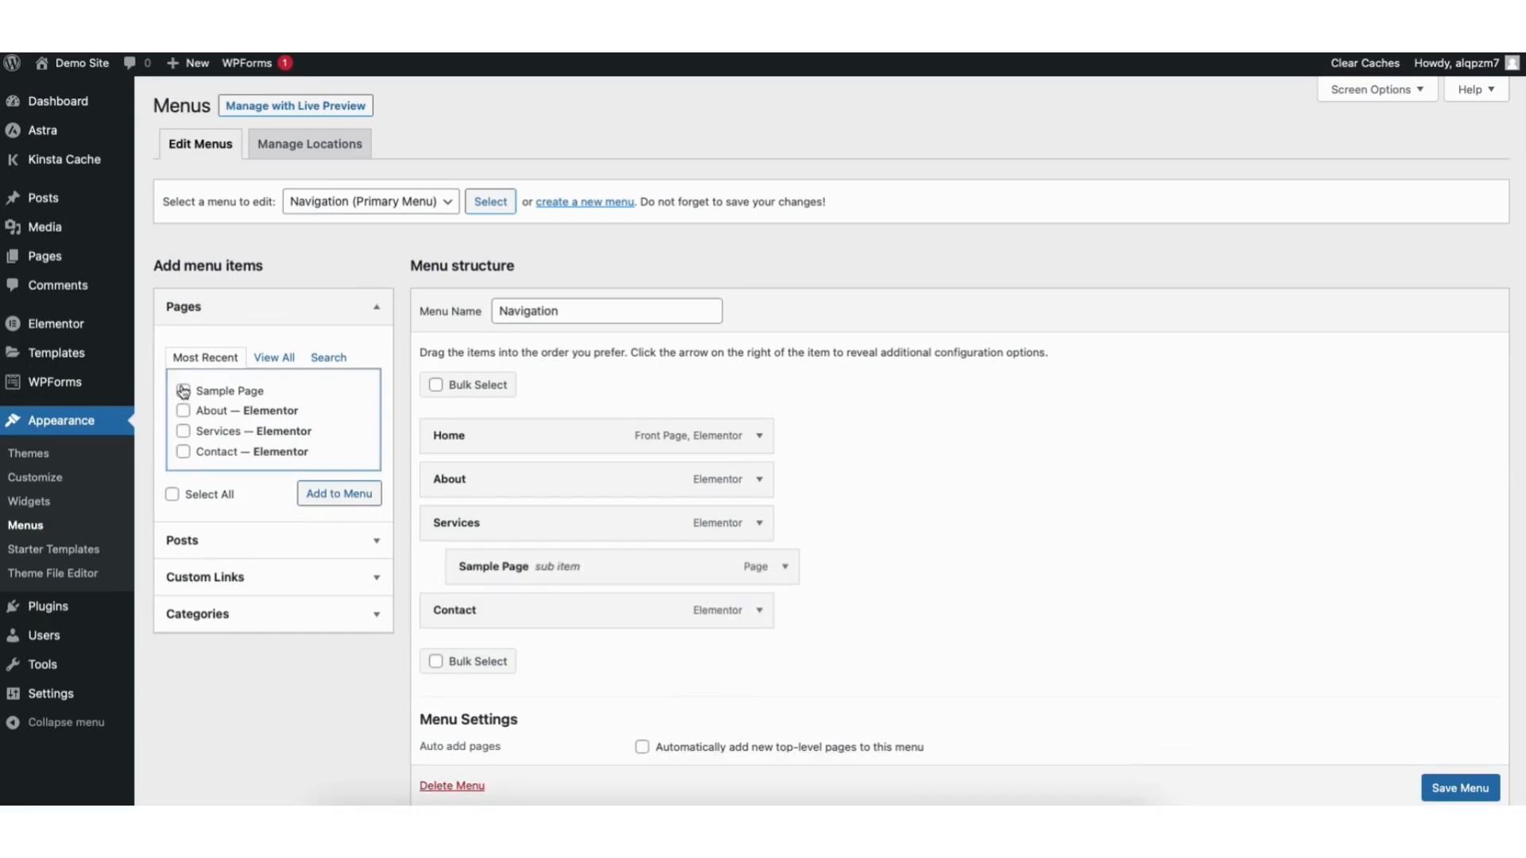
{"action": "left_click", "coordinate": [316, 496]}
{"action": "left_click_drag", "start_coordinate": [498, 656], "coordinate": [525, 612]}
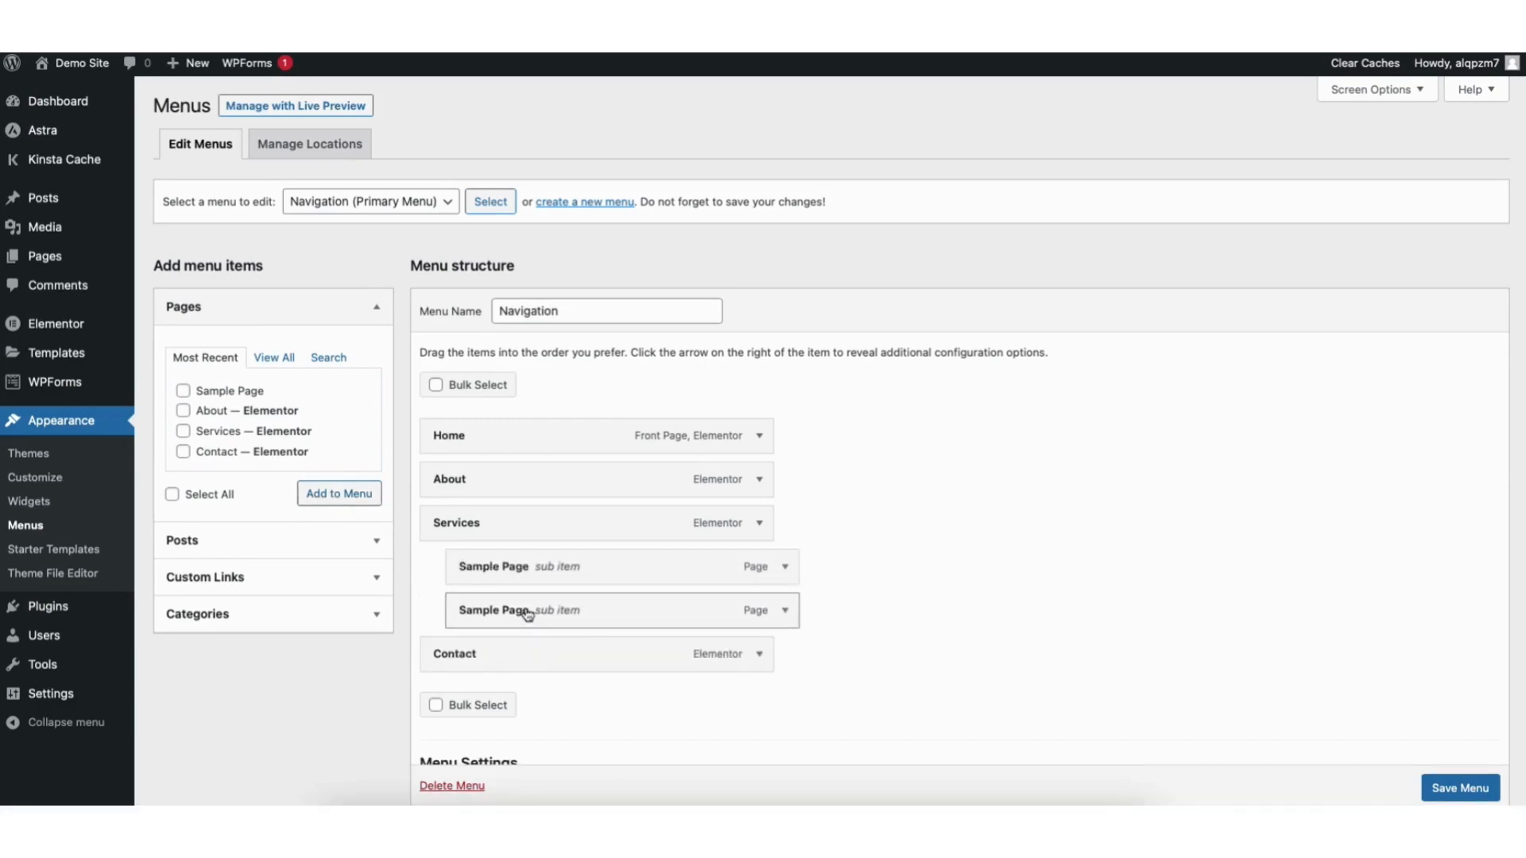
{"action": "left_click", "coordinate": [1445, 789]}
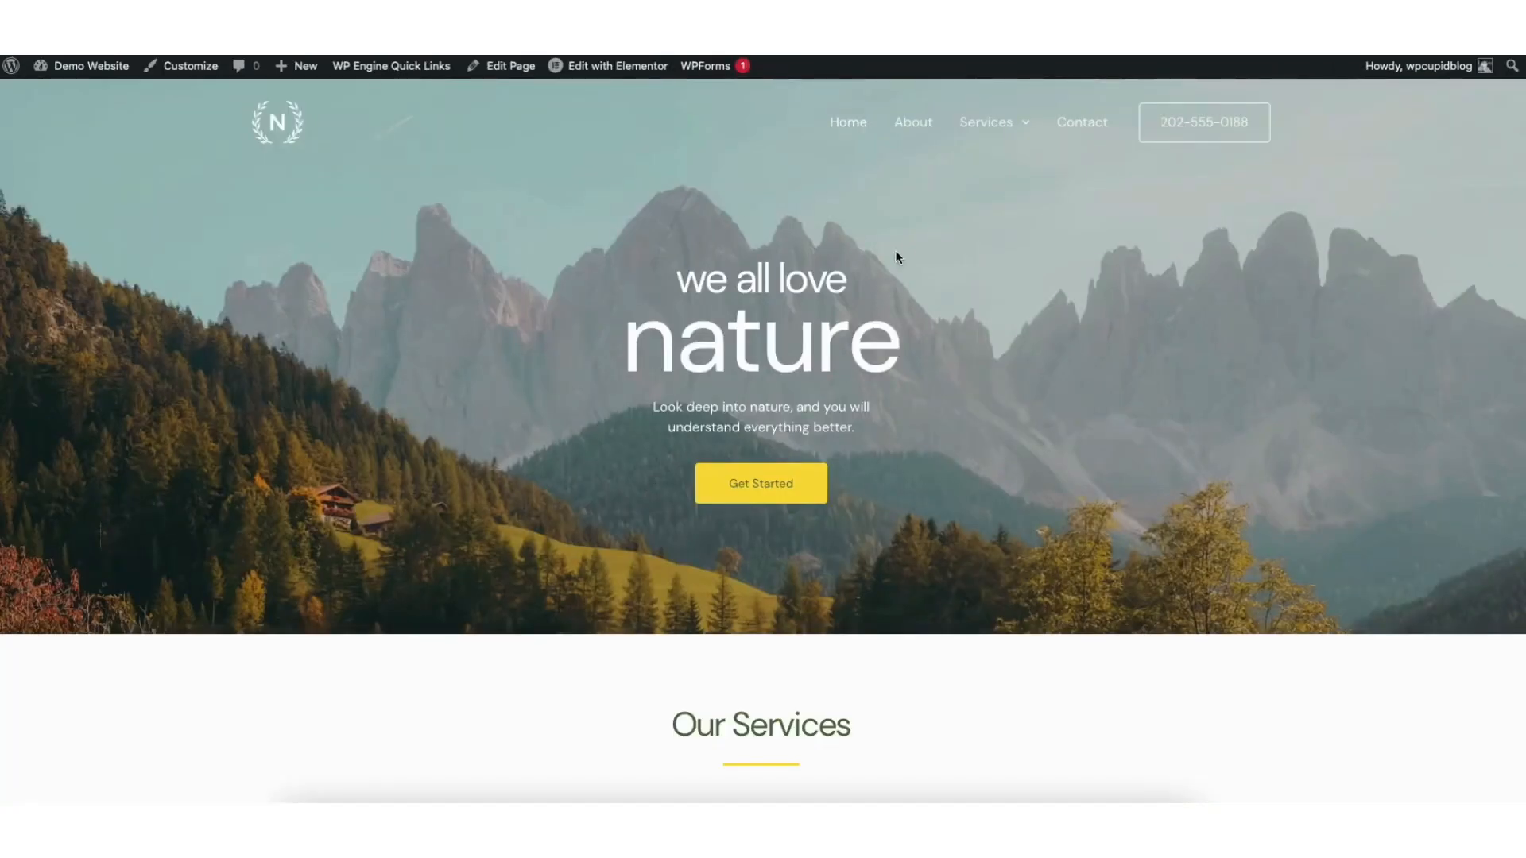
{"action": "mouse_move", "coordinate": [1001, 128]}
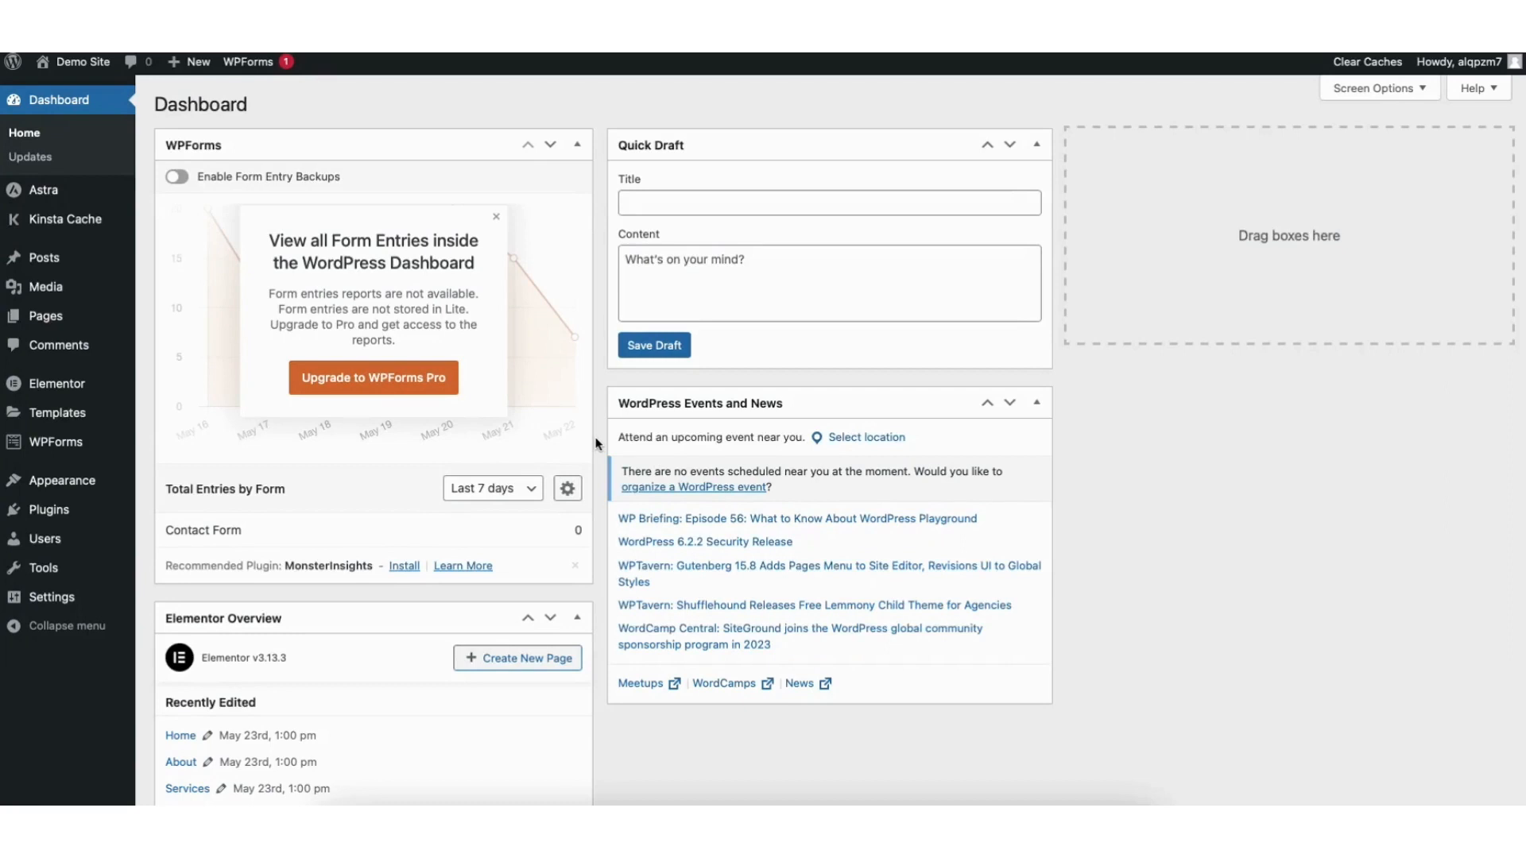
Open the theme customizer's Footer Builder and view the settings of the HTML 1 logo element
{"action": "mouse_move", "coordinate": [81, 490]}
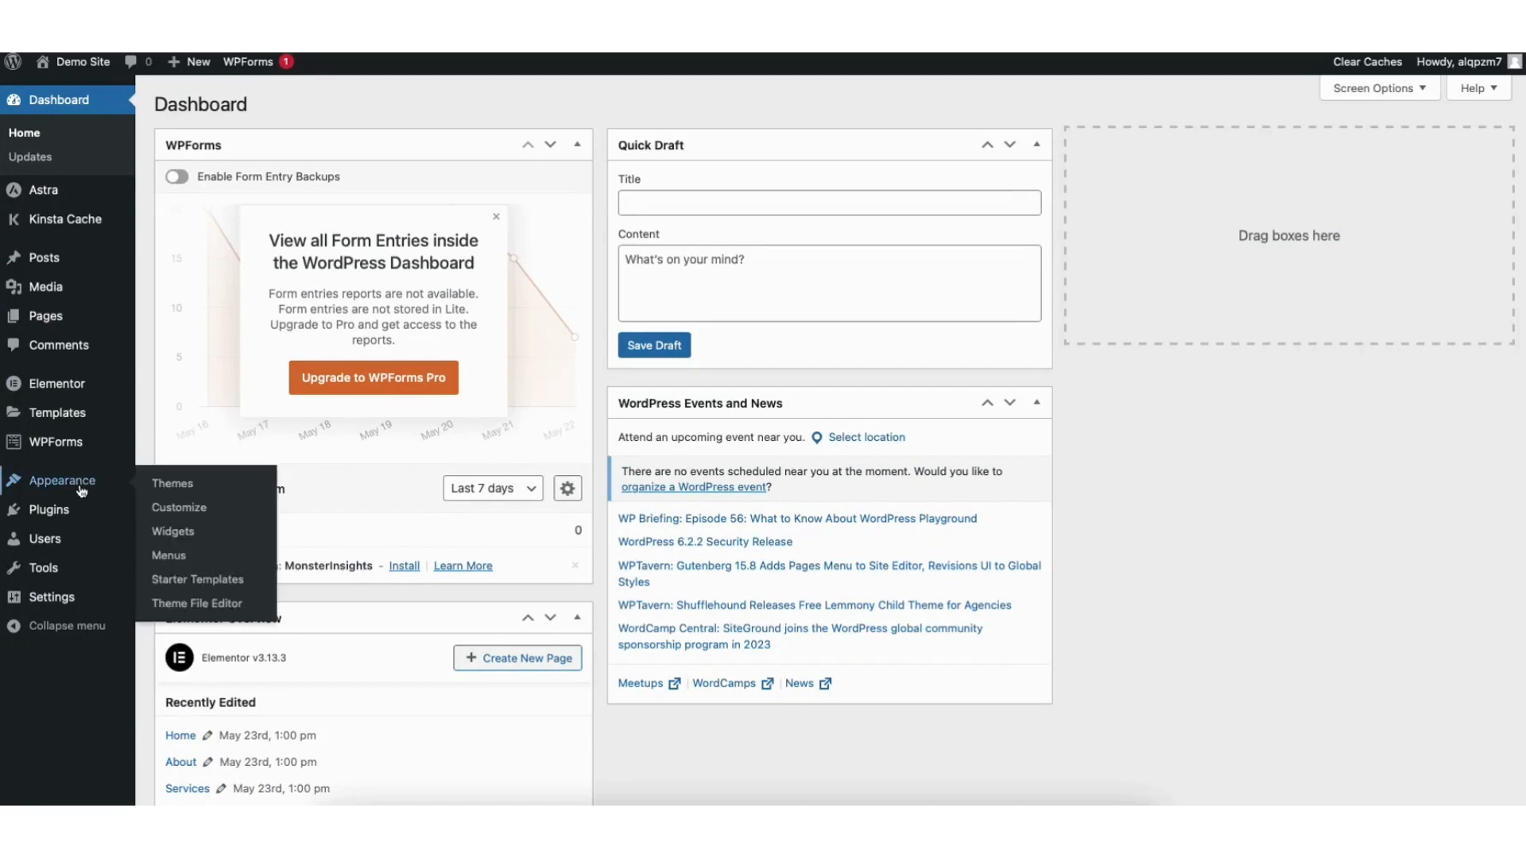
{"action": "left_click", "coordinate": [197, 513]}
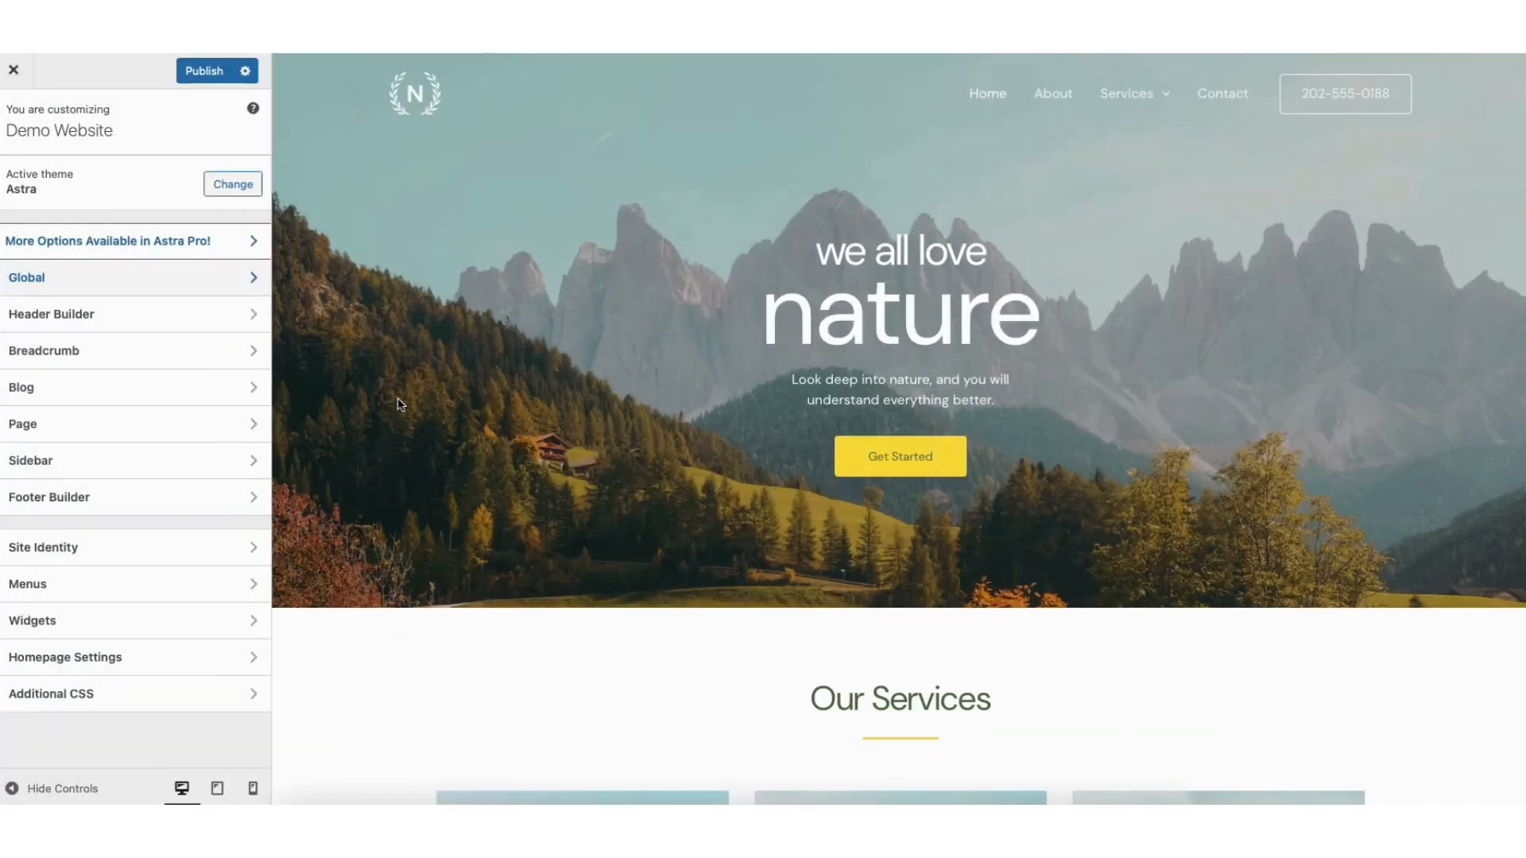
{"action": "left_click", "coordinate": [105, 498]}
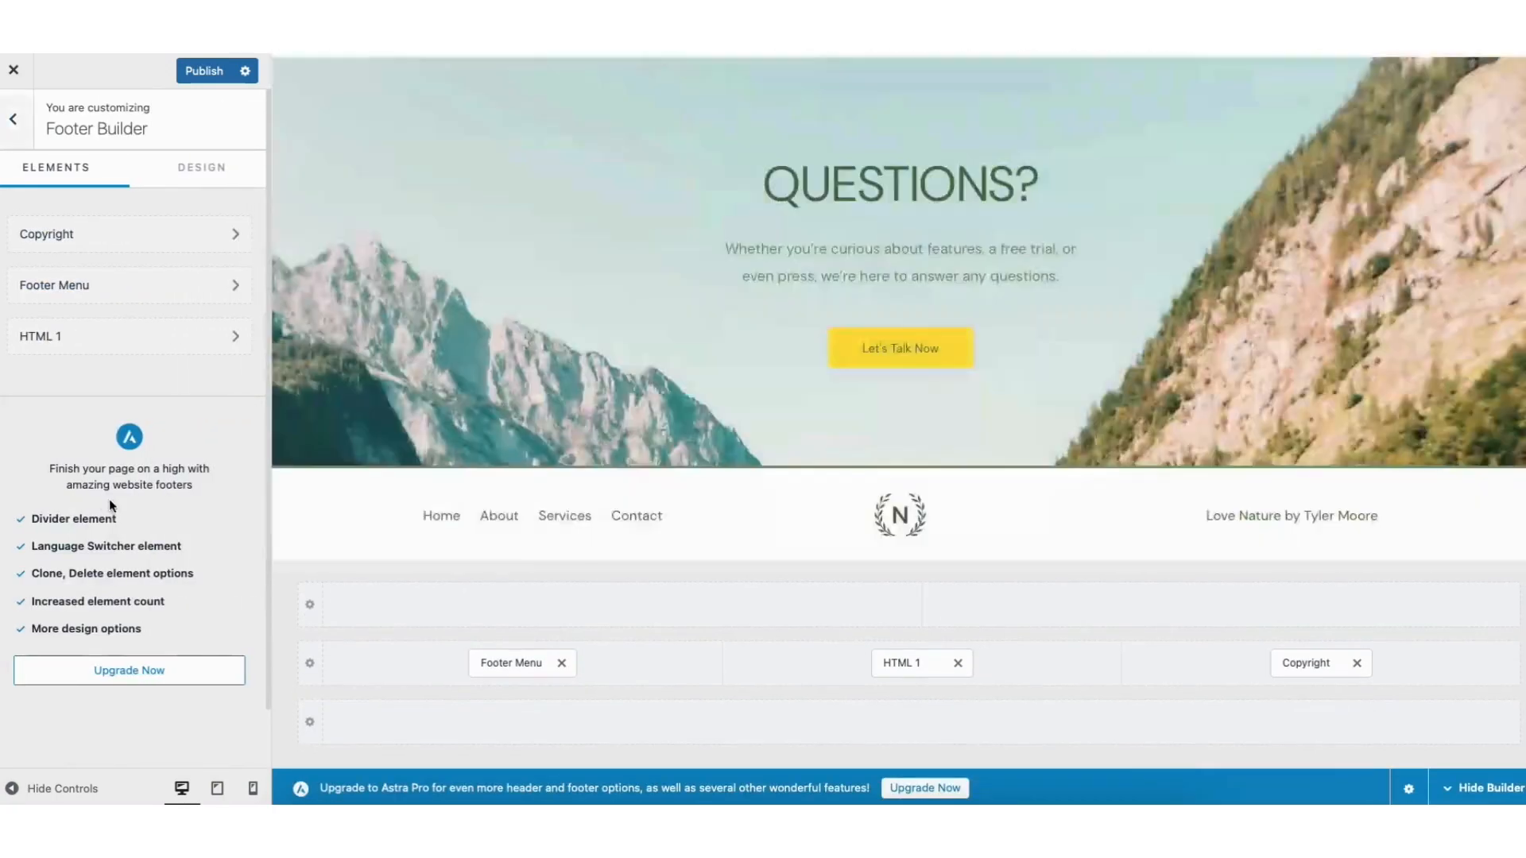
{"action": "left_click", "coordinate": [910, 669]}
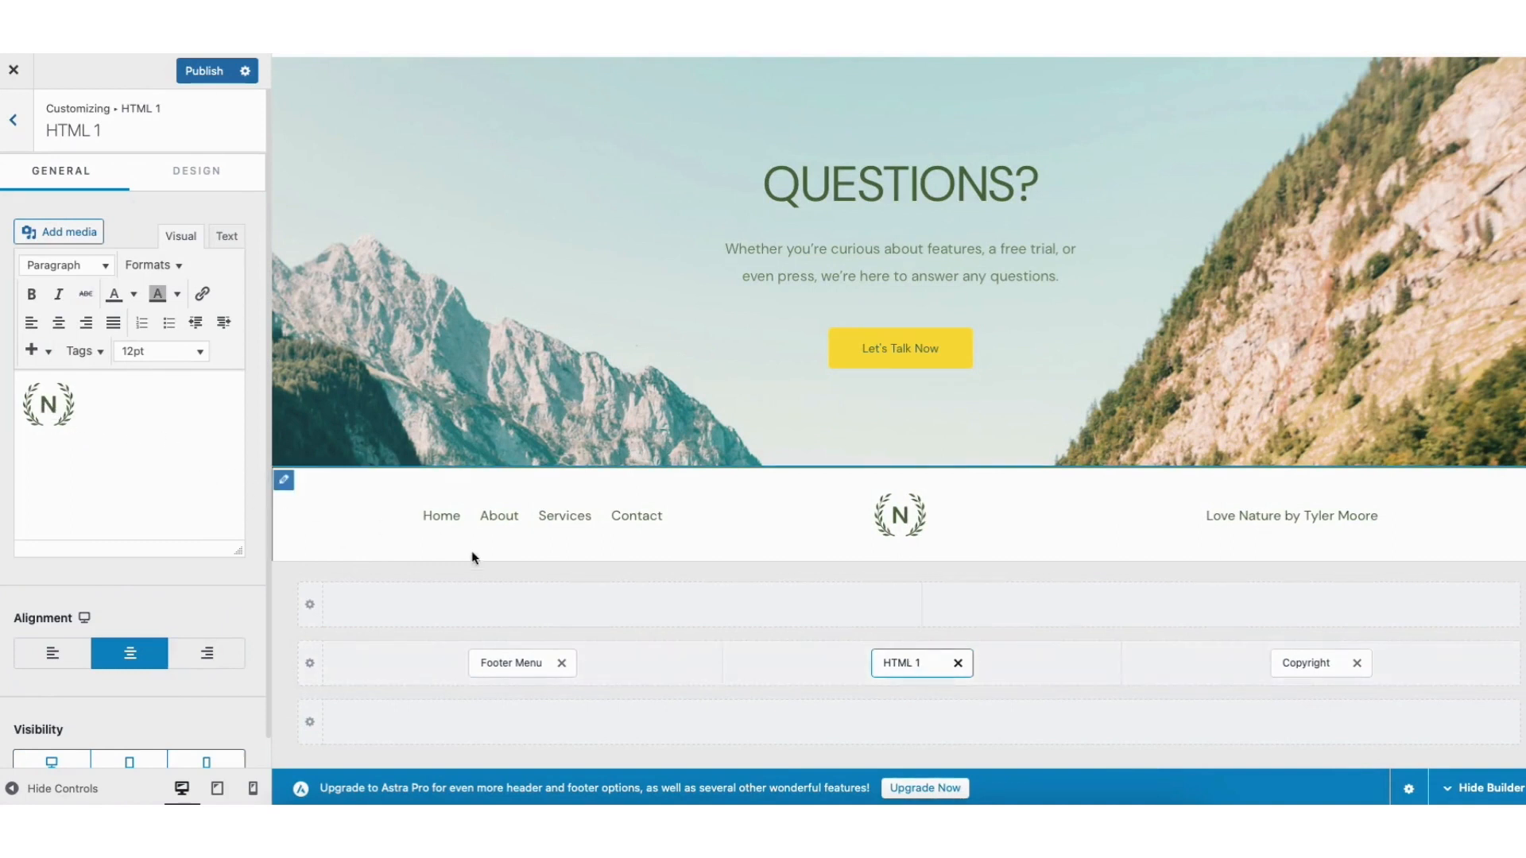
Try Widget 1 in the first column of the upper footer row, view its design settings, and remove it
{"action": "left_click", "coordinate": [624, 604]}
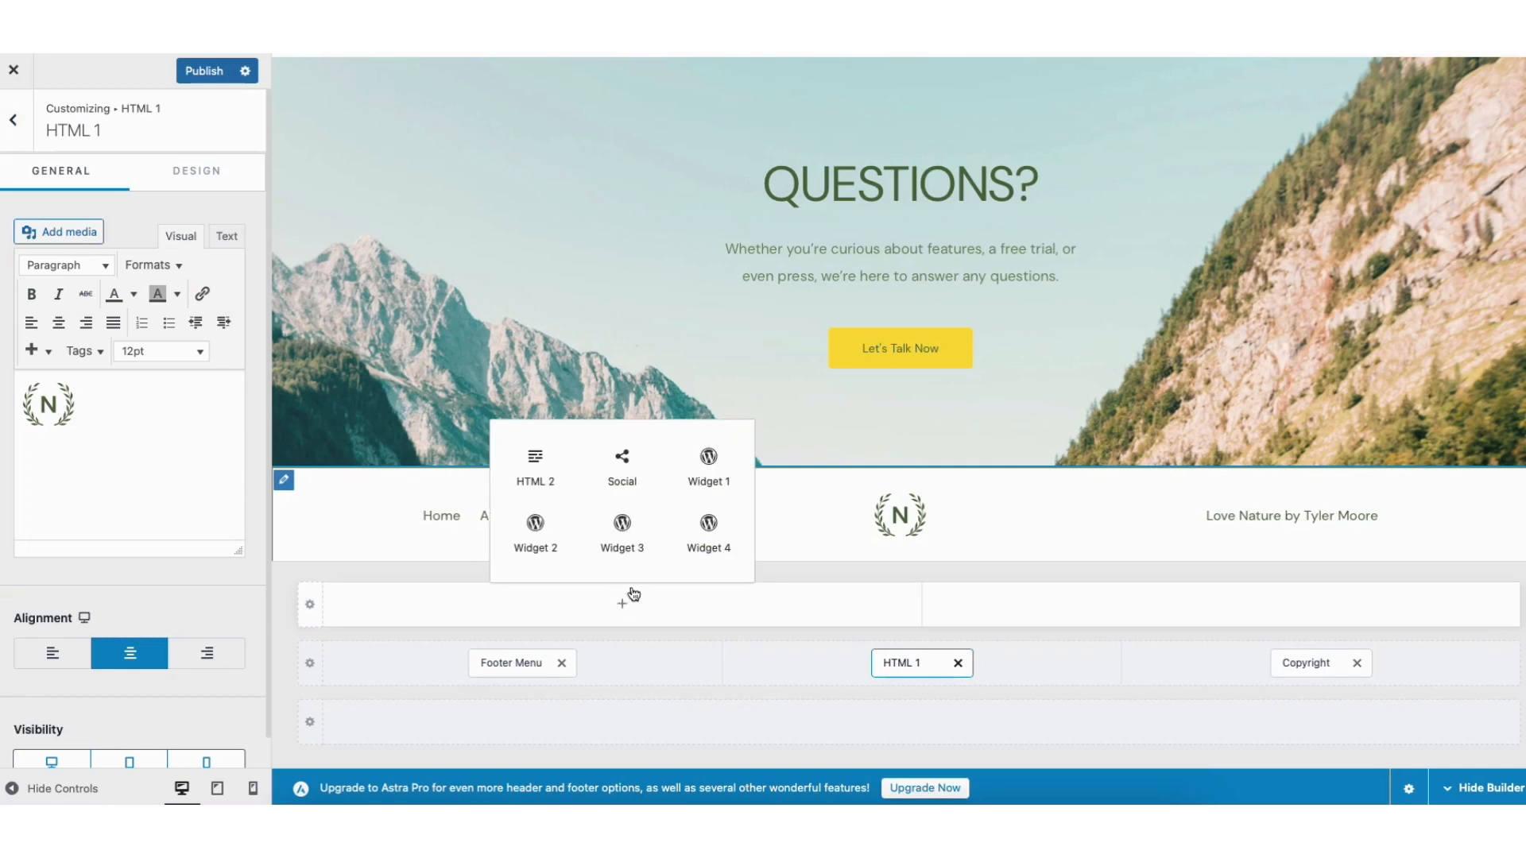
{"action": "left_click", "coordinate": [706, 467]}
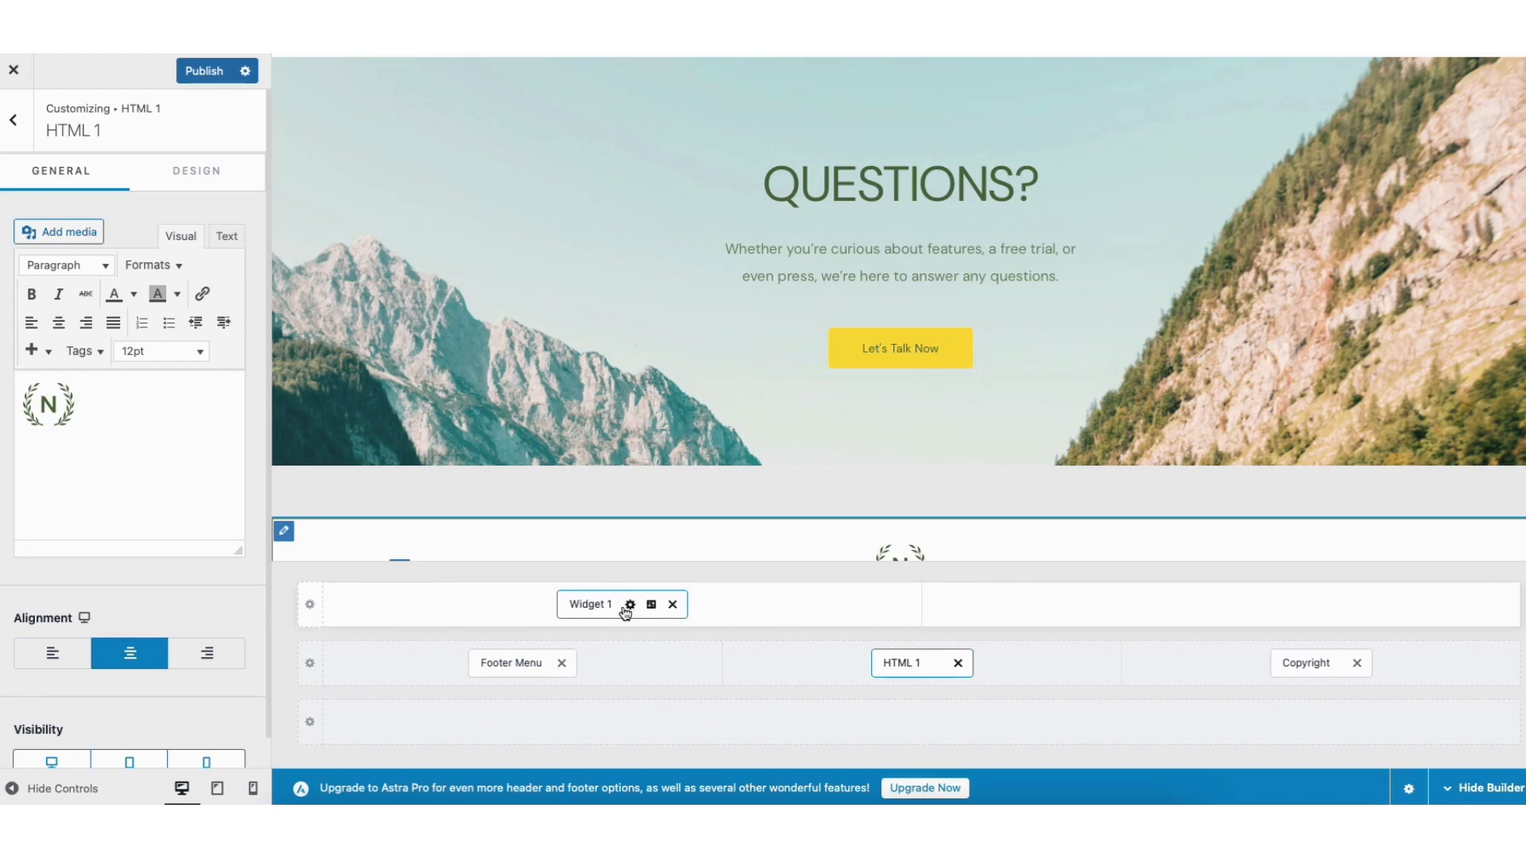
{"action": "left_click", "coordinate": [652, 606]}
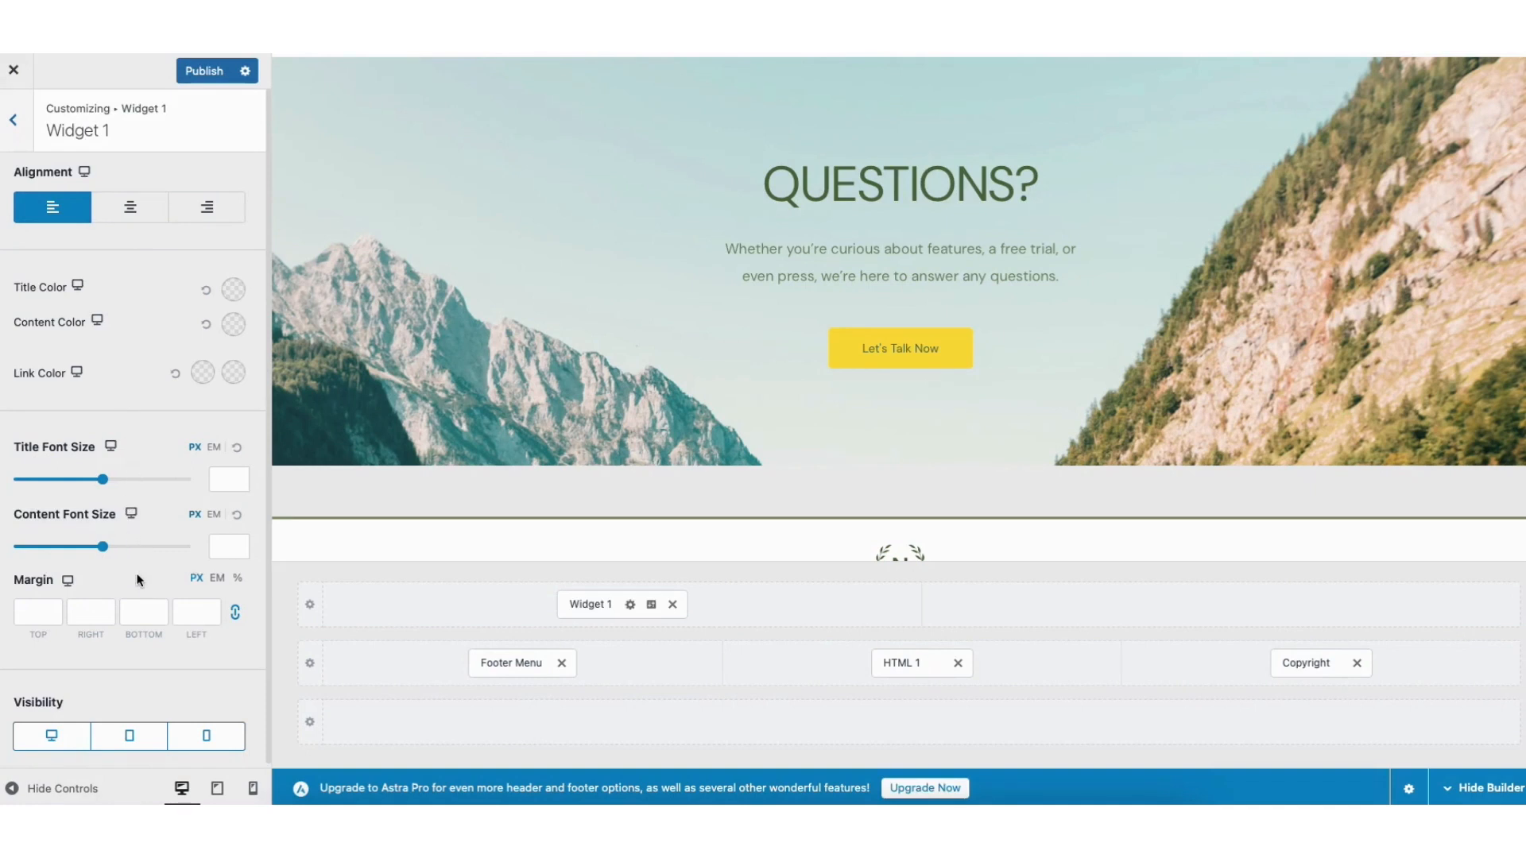
{"action": "left_click", "coordinate": [672, 605]}
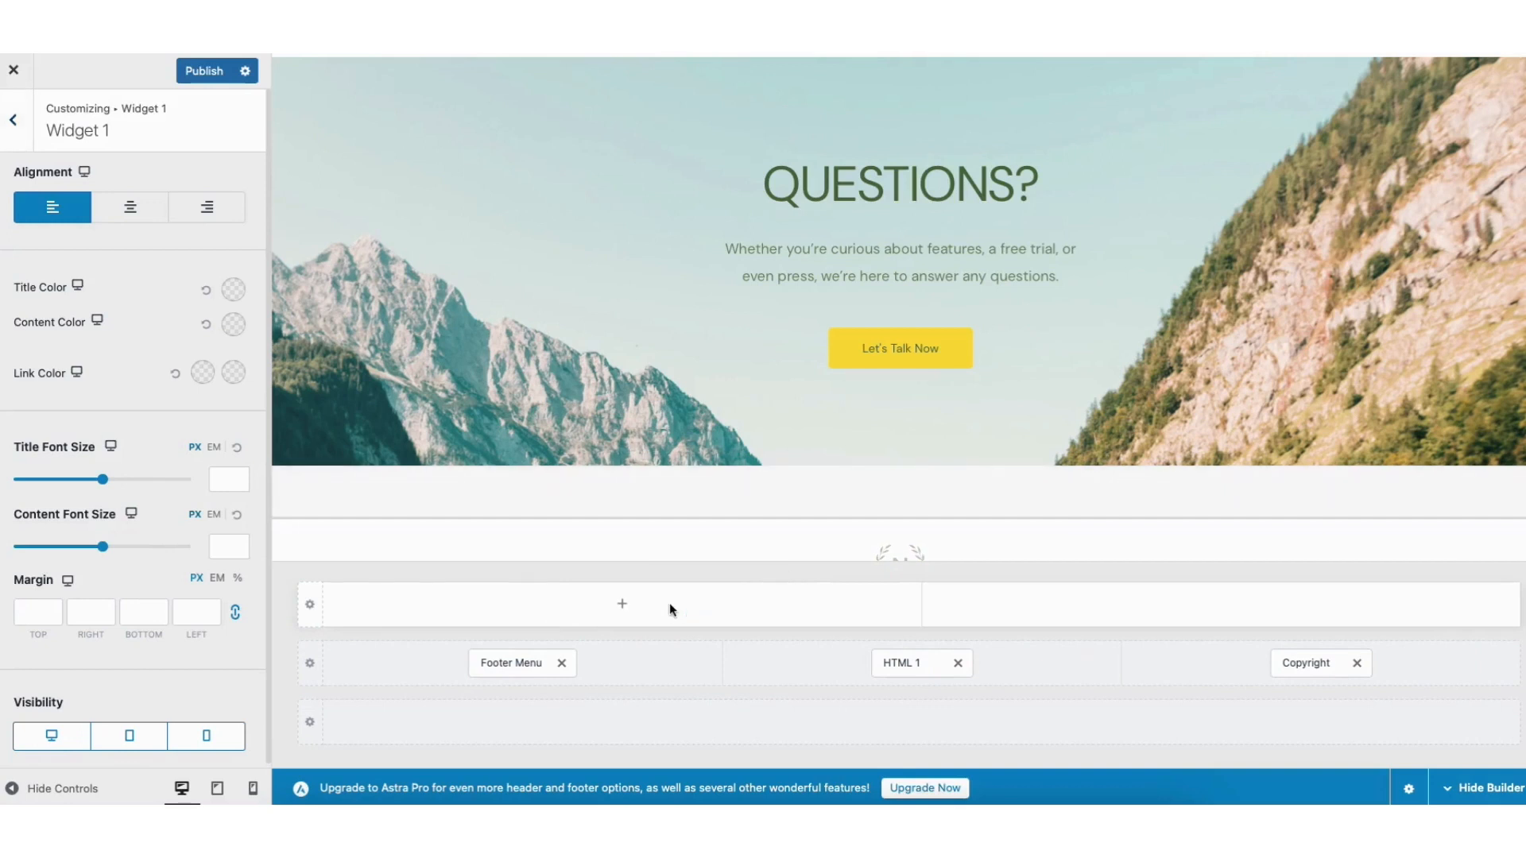
Look at the Primary Footer's column and layout settings and the elements available for the upper row, and return to the Footer Builder overview
{"action": "mouse_move", "coordinate": [324, 517]}
{"action": "left_click", "coordinate": [286, 482]}
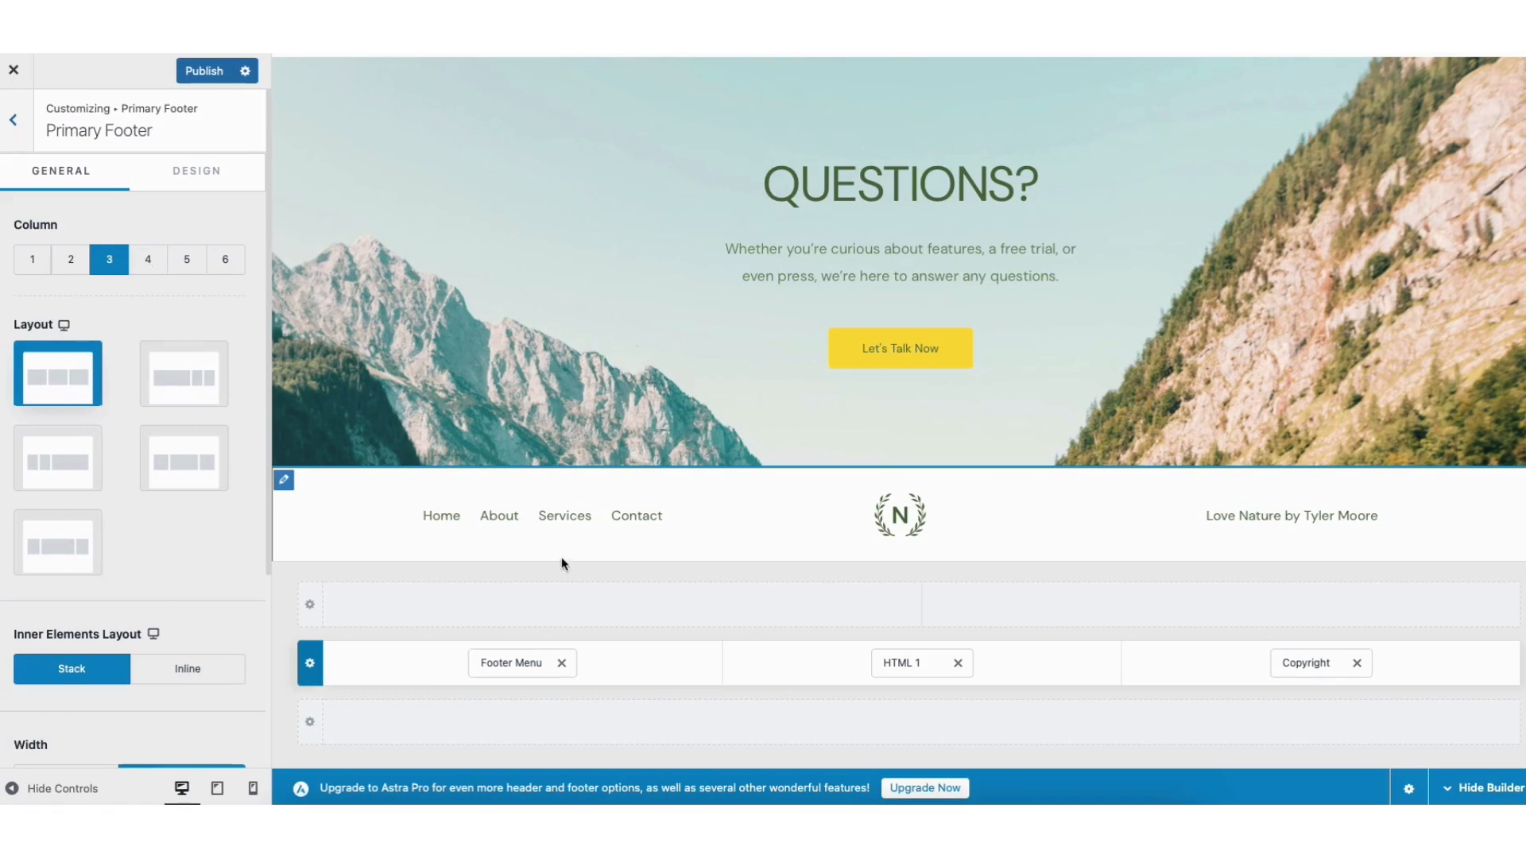
{"action": "left_click", "coordinate": [624, 607]}
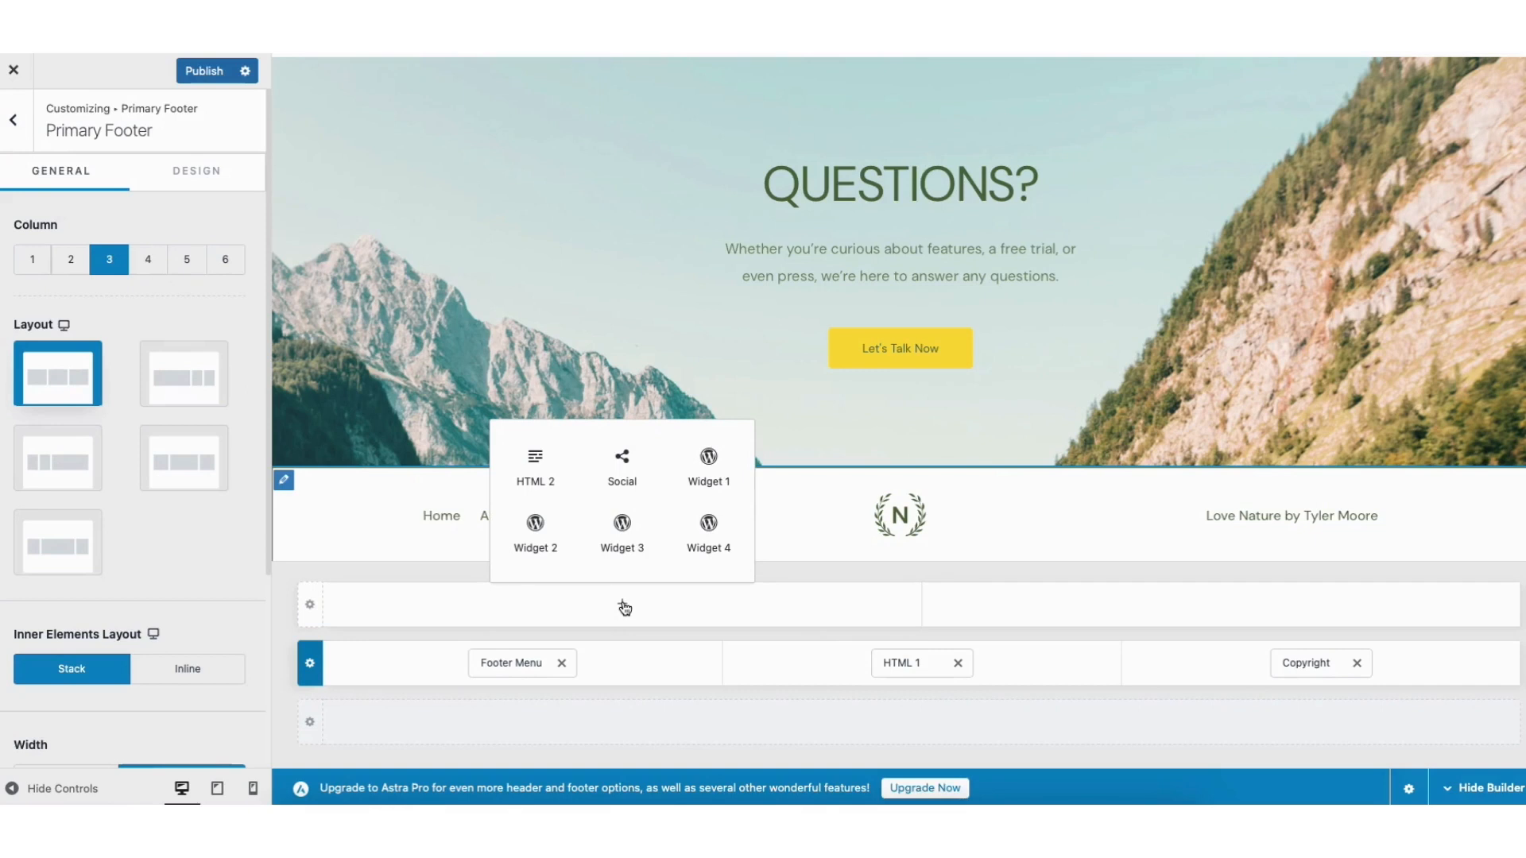
{"action": "left_click", "coordinate": [19, 122]}
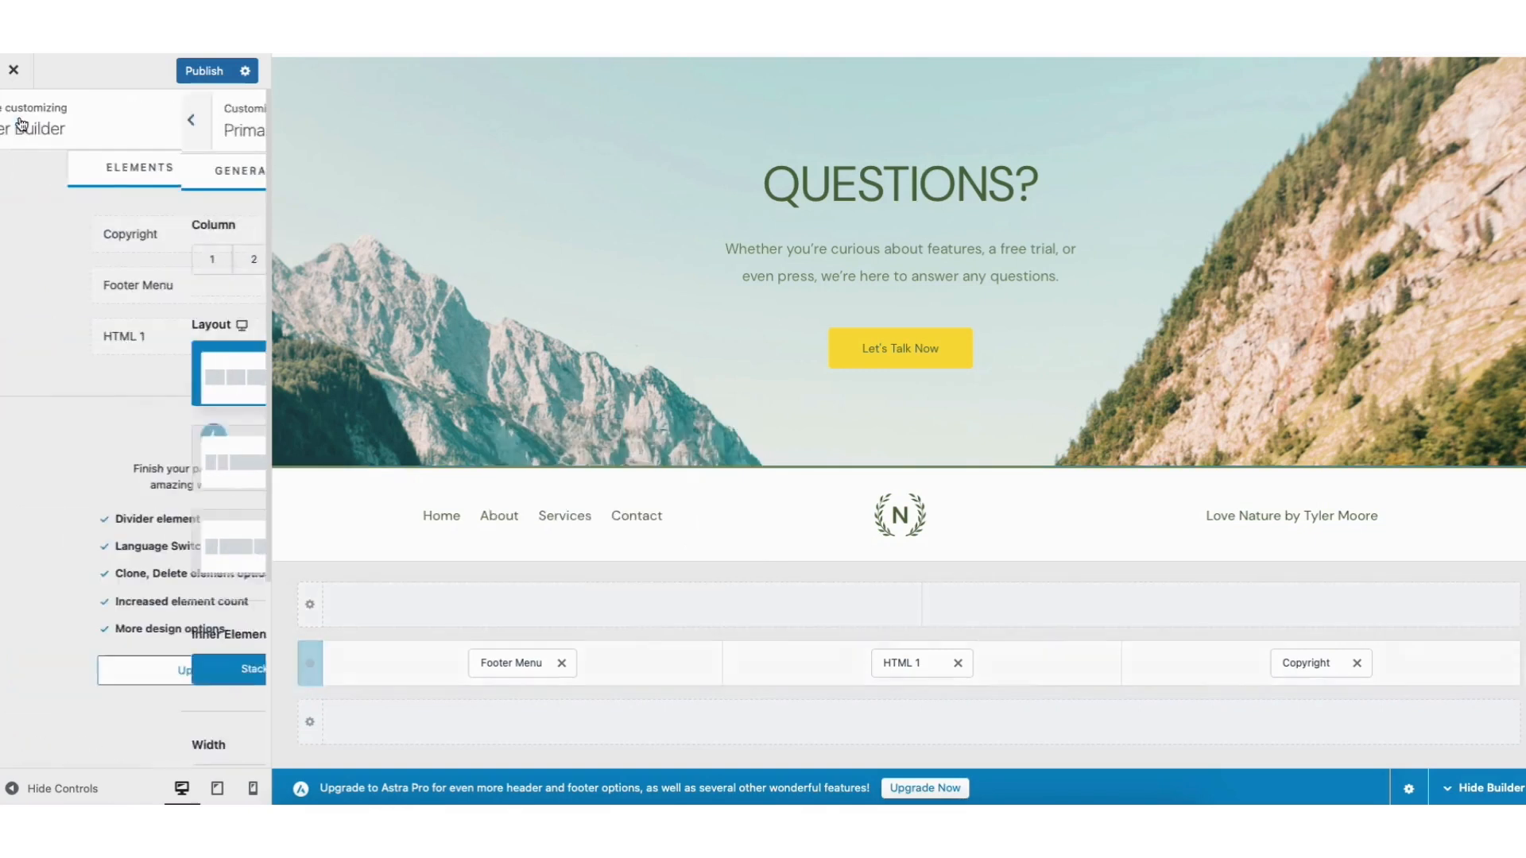
Open the customizer's Site Identity settings and look at the upload and media library choices for the site icon without selecting an image
{"action": "left_click", "coordinate": [21, 122]}
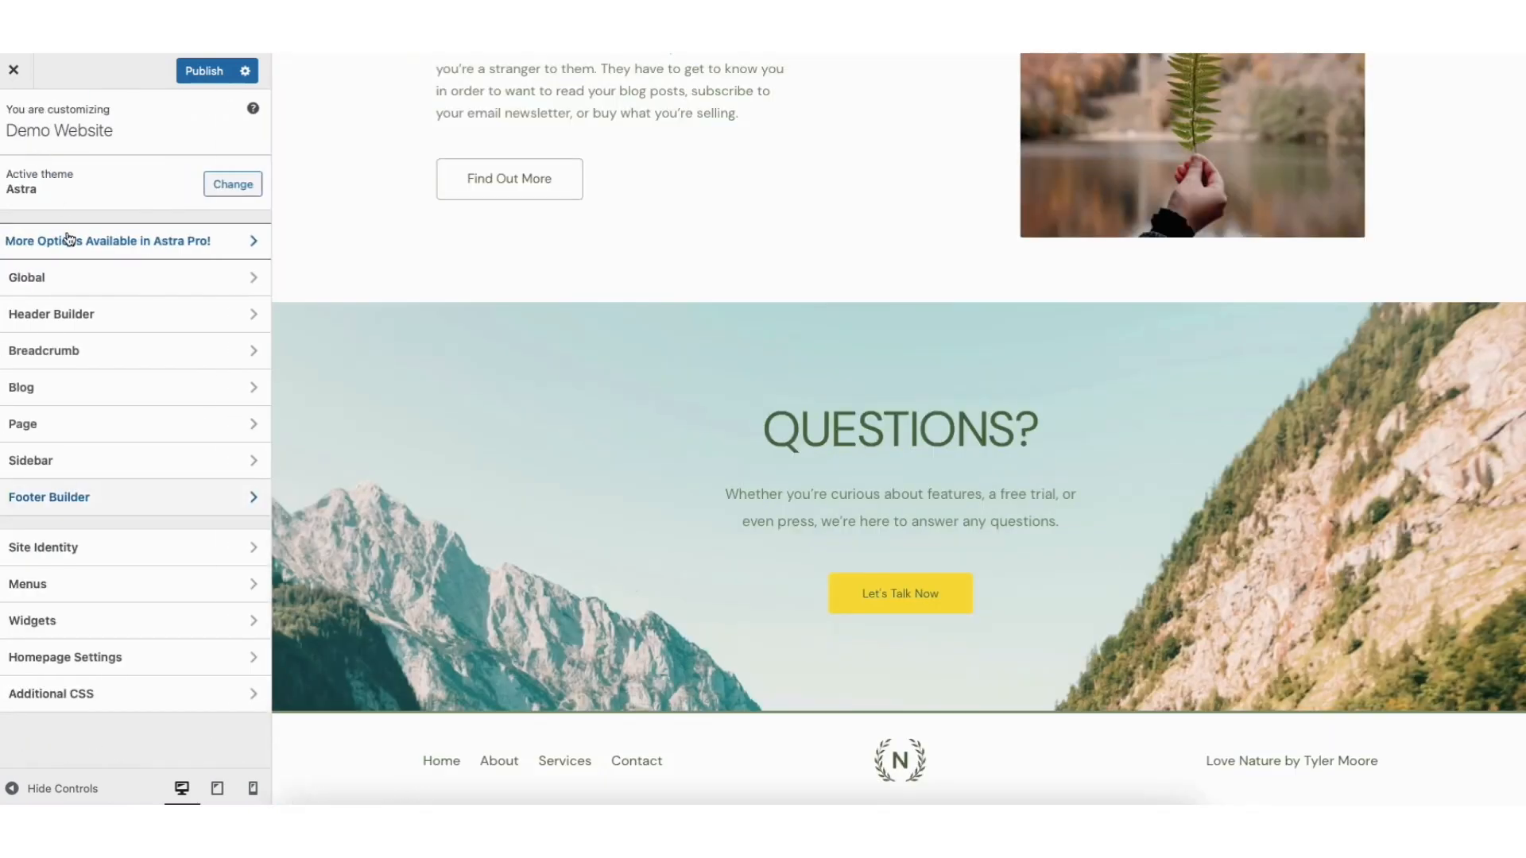
{"action": "left_click", "coordinate": [69, 555]}
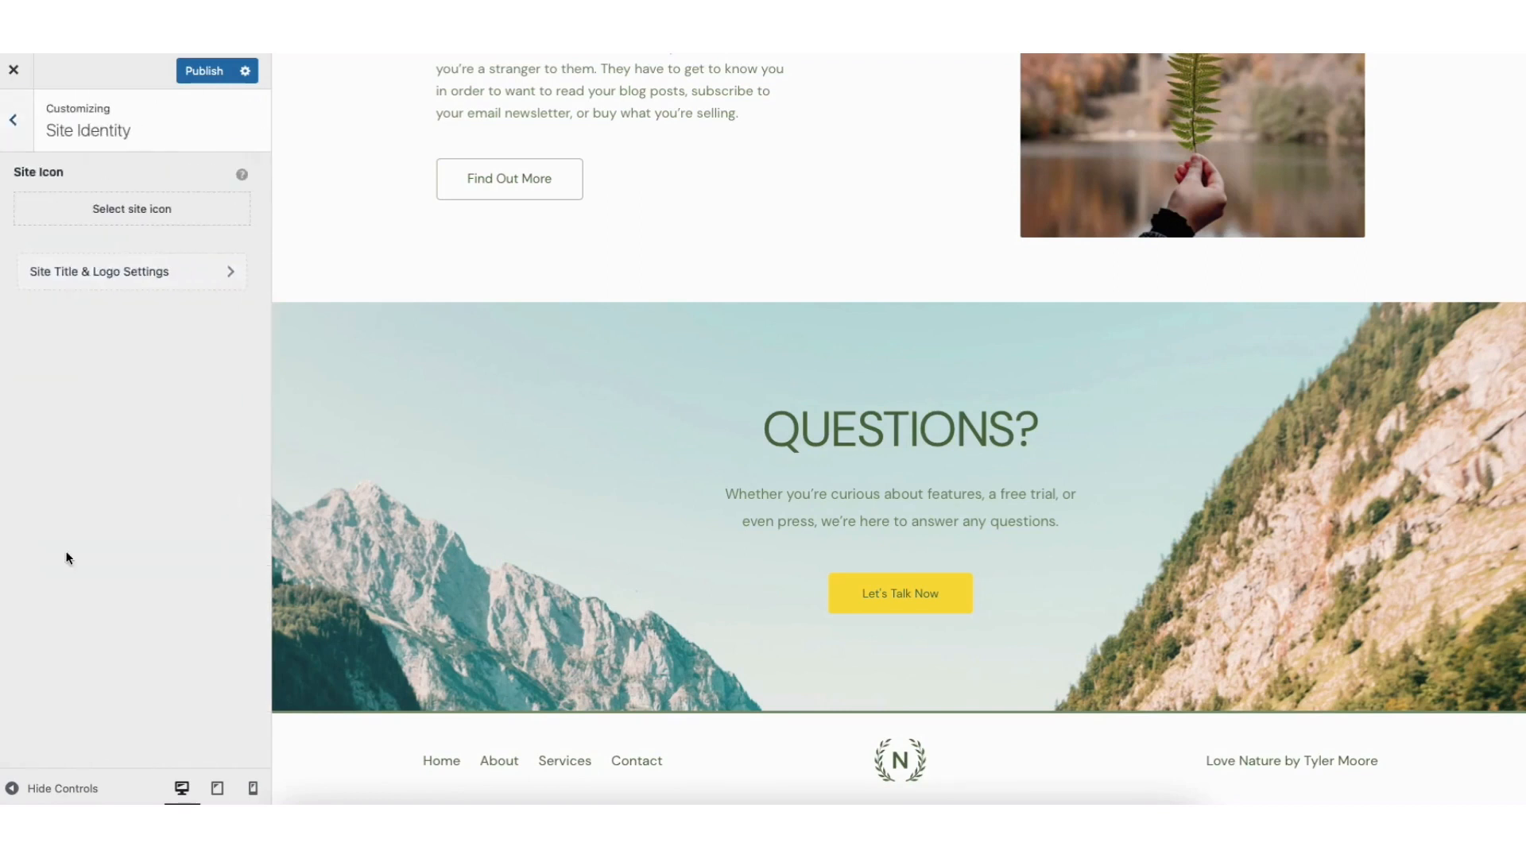
{"action": "left_click", "coordinate": [137, 214]}
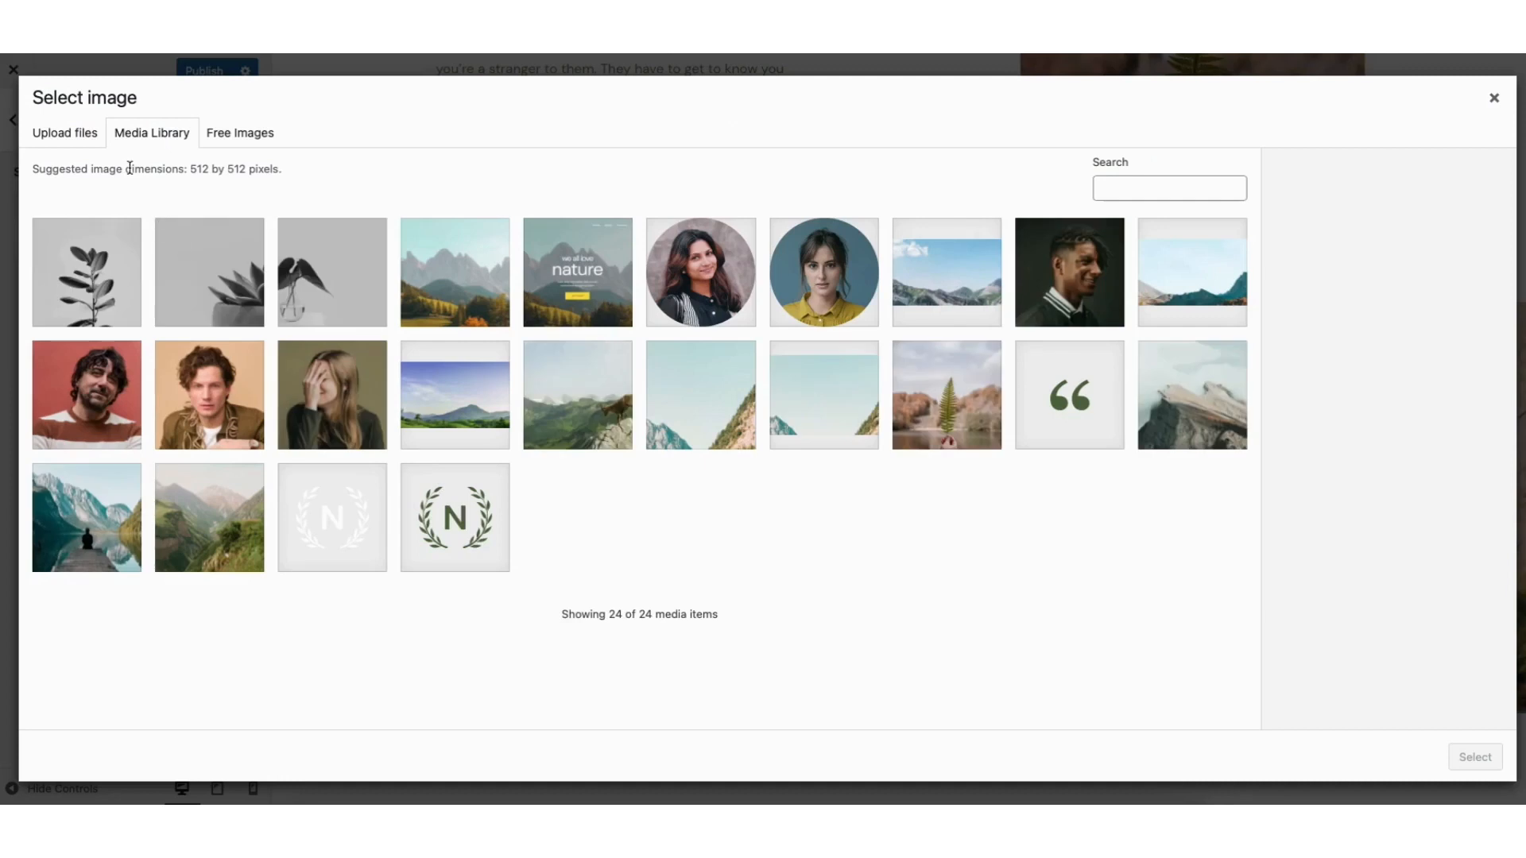
{"action": "left_click", "coordinate": [85, 136]}
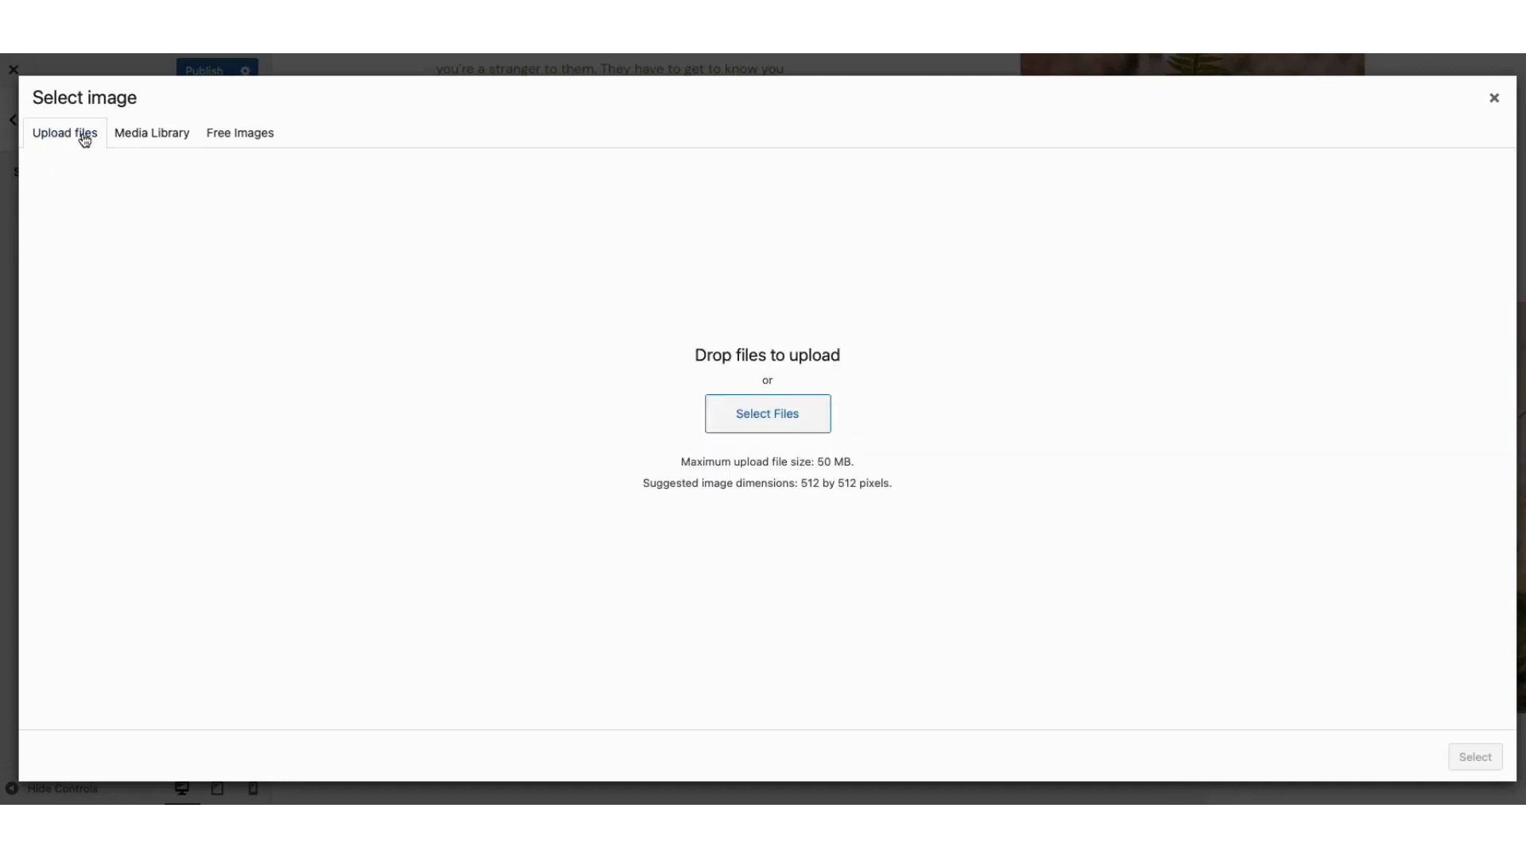
{"action": "left_click", "coordinate": [156, 137]}
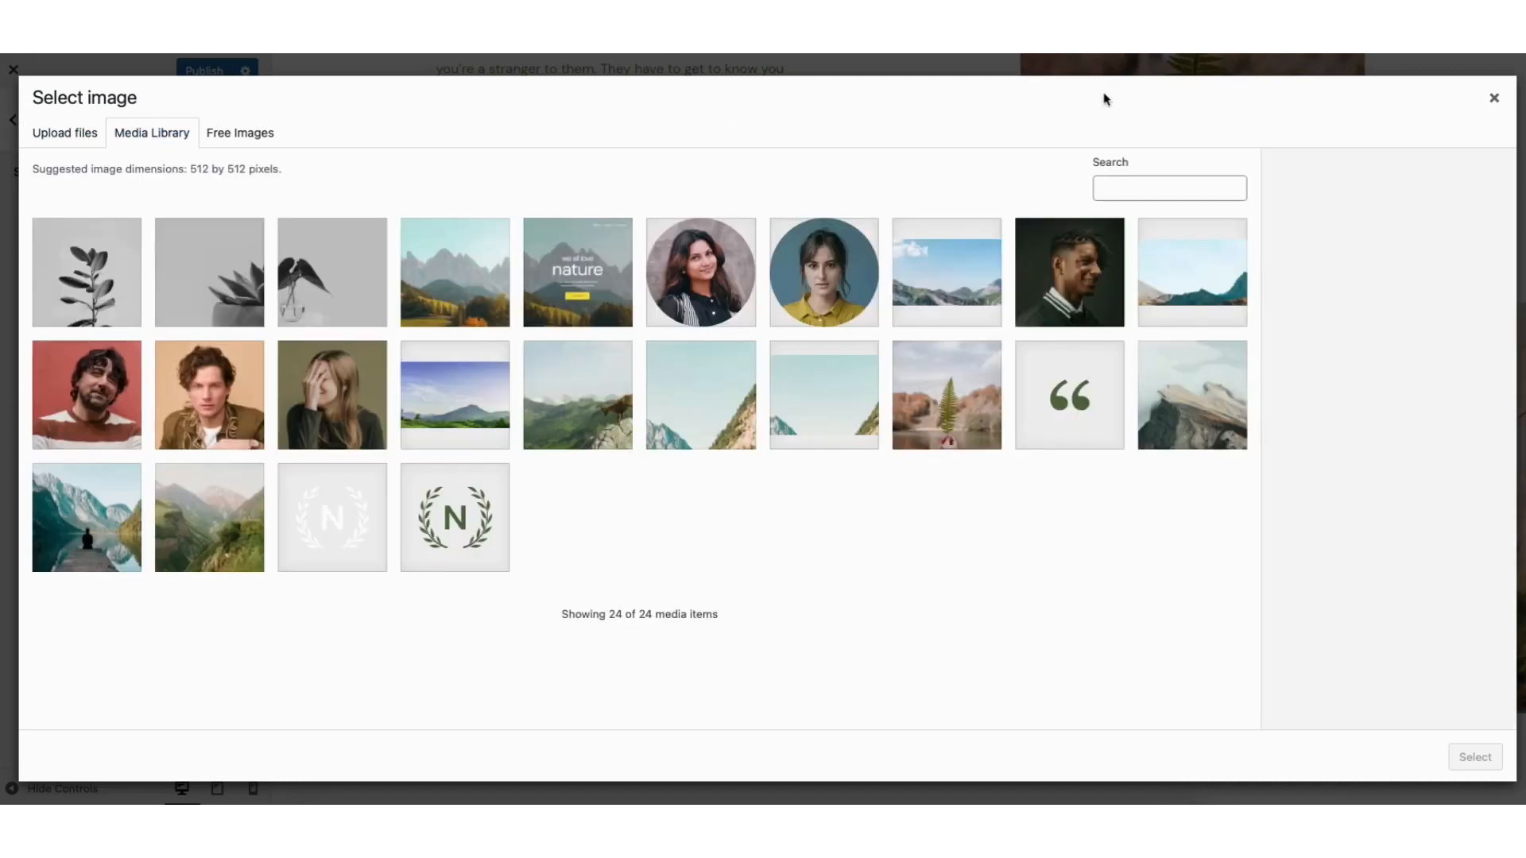
{"action": "left_click", "coordinate": [1494, 96]}
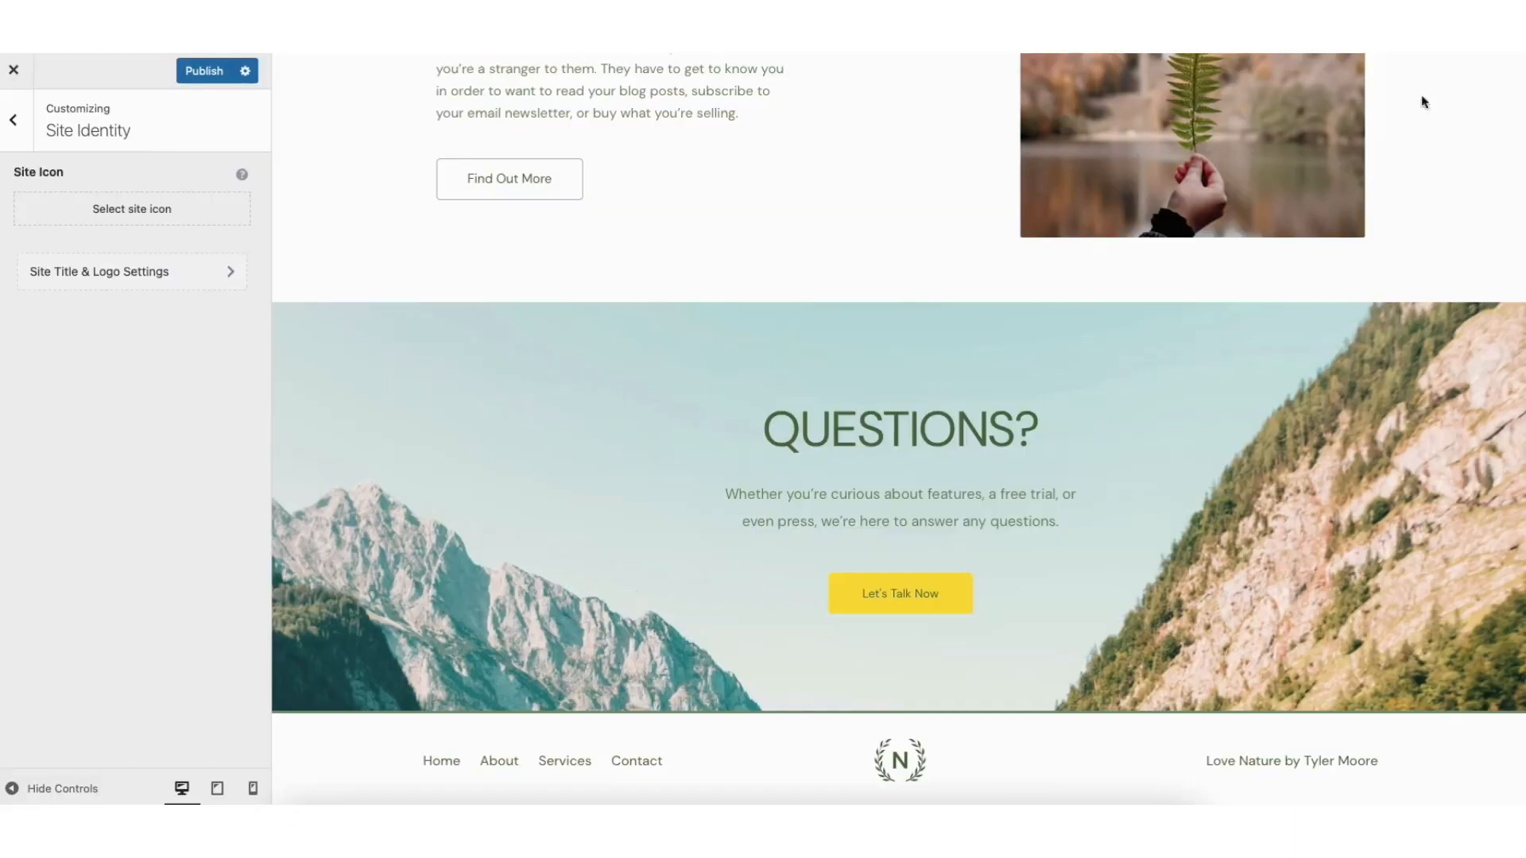
View the Site Title & Logo settings and return to the main customizer overview
{"action": "left_click", "coordinate": [131, 272]}
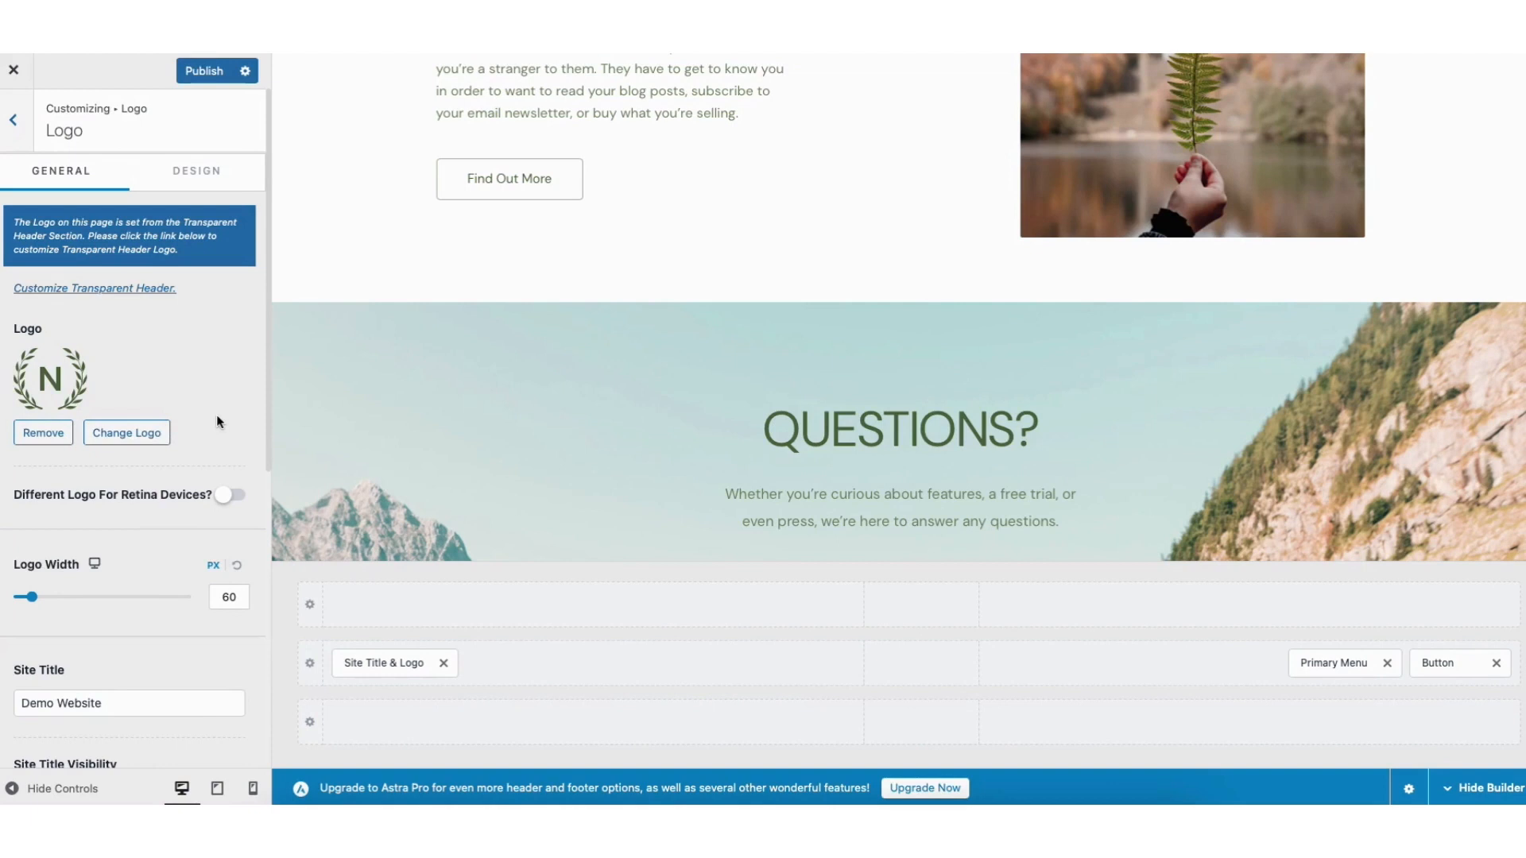
{"action": "left_click", "coordinate": [14, 121]}
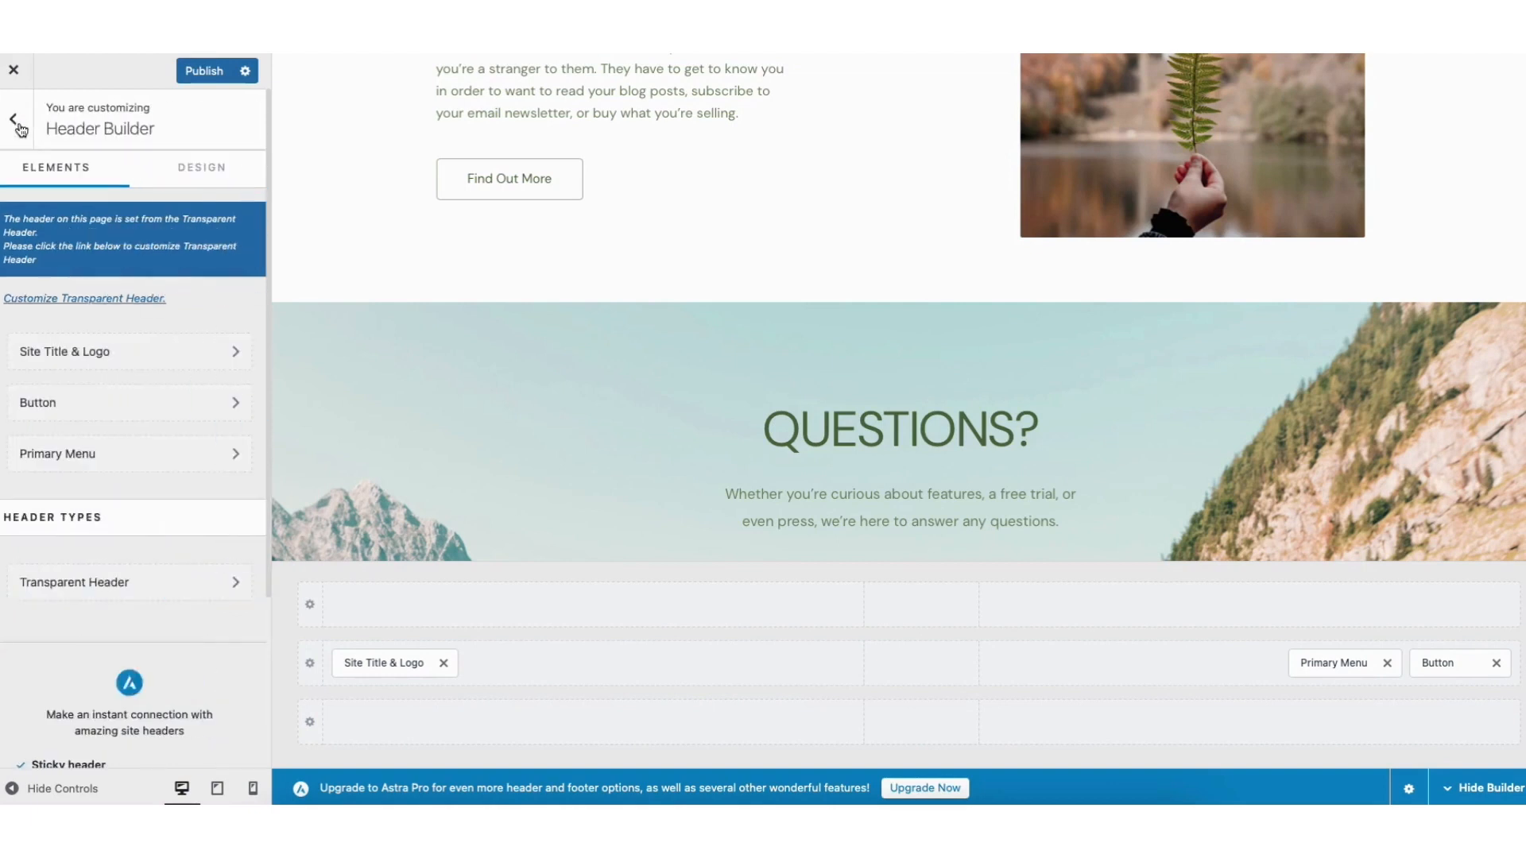
{"action": "left_click", "coordinate": [14, 121]}
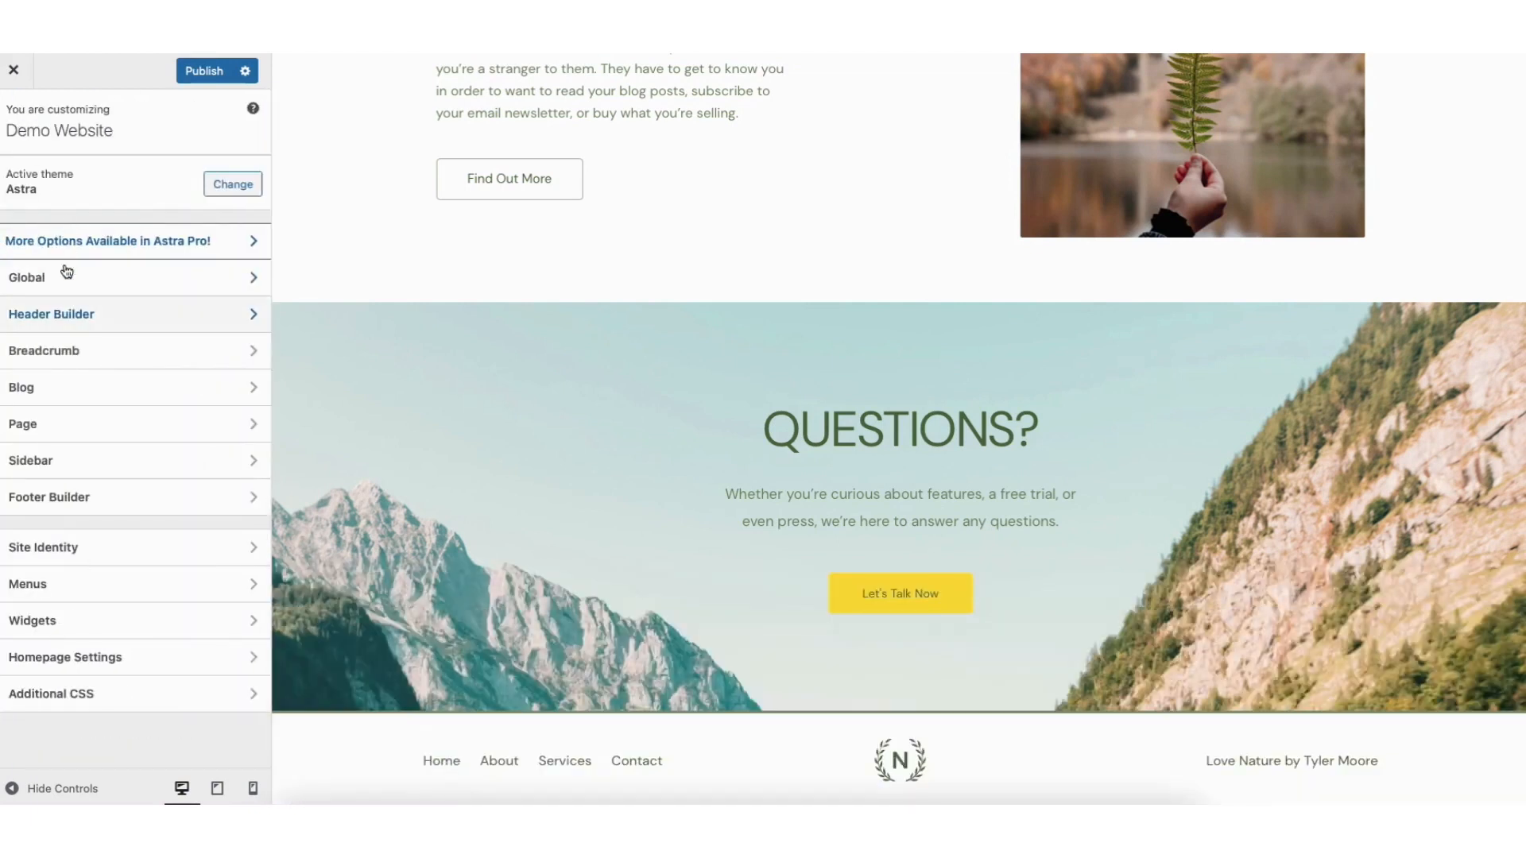
Look through the theme's Global typography and color settings, then open the global Buttons settings
{"action": "left_click", "coordinate": [66, 277]}
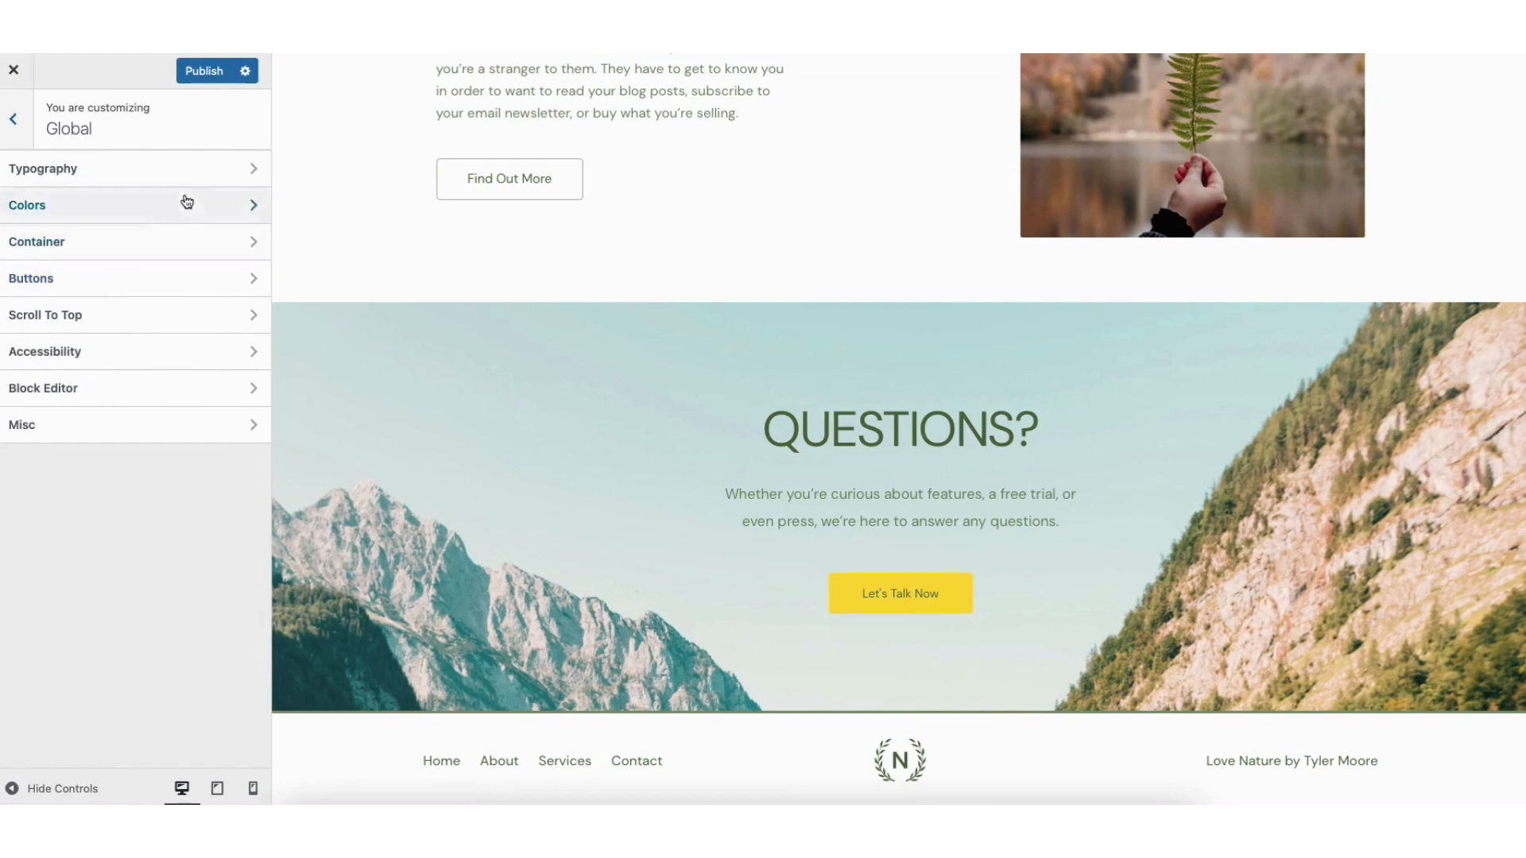
{"action": "left_click", "coordinate": [214, 165]}
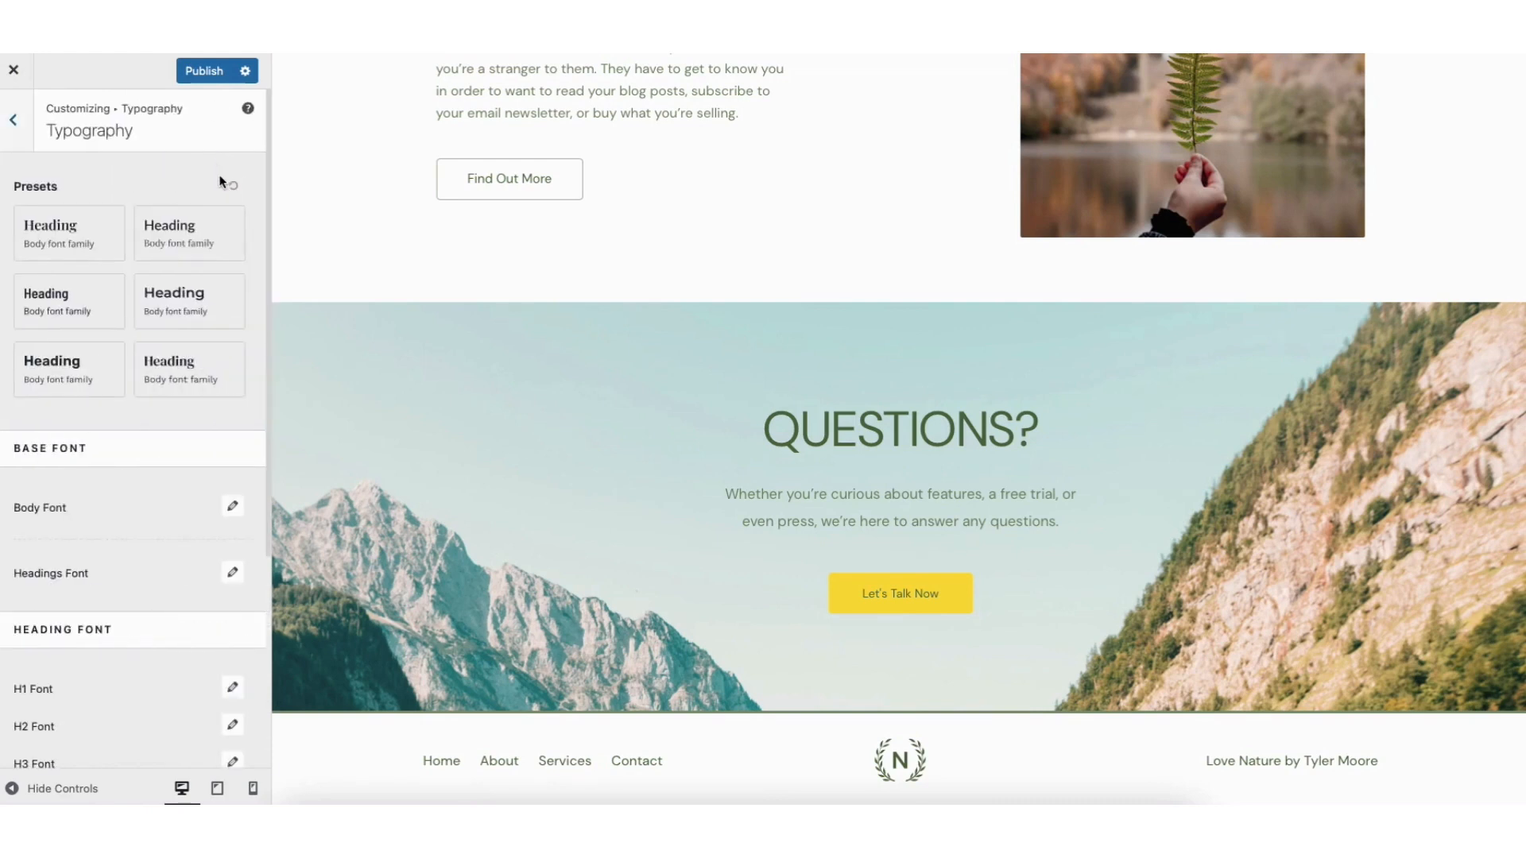
{"action": "left_click", "coordinate": [16, 121]}
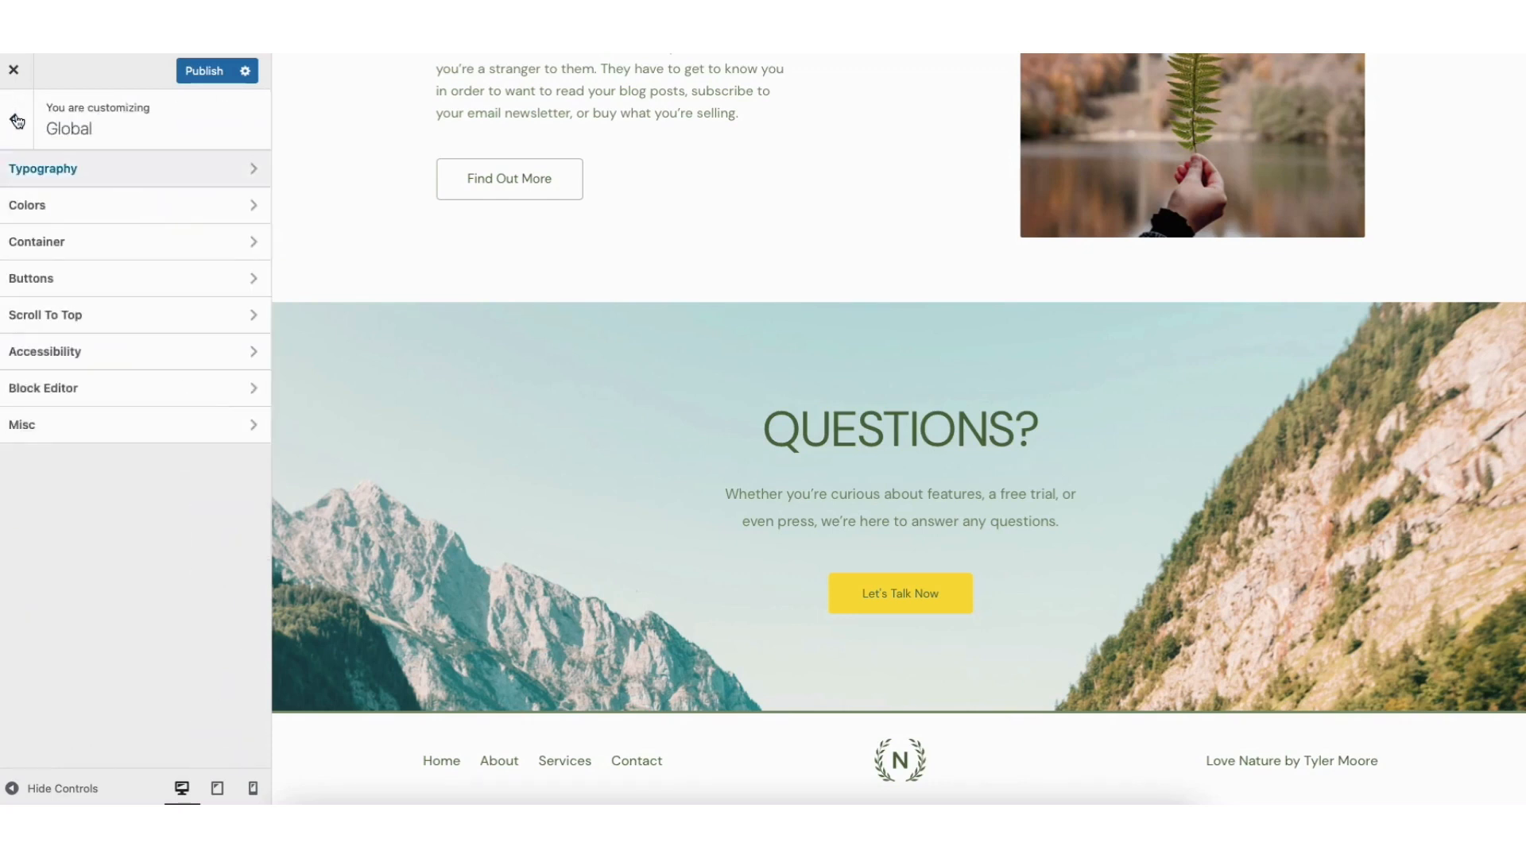
{"action": "left_click", "coordinate": [90, 207]}
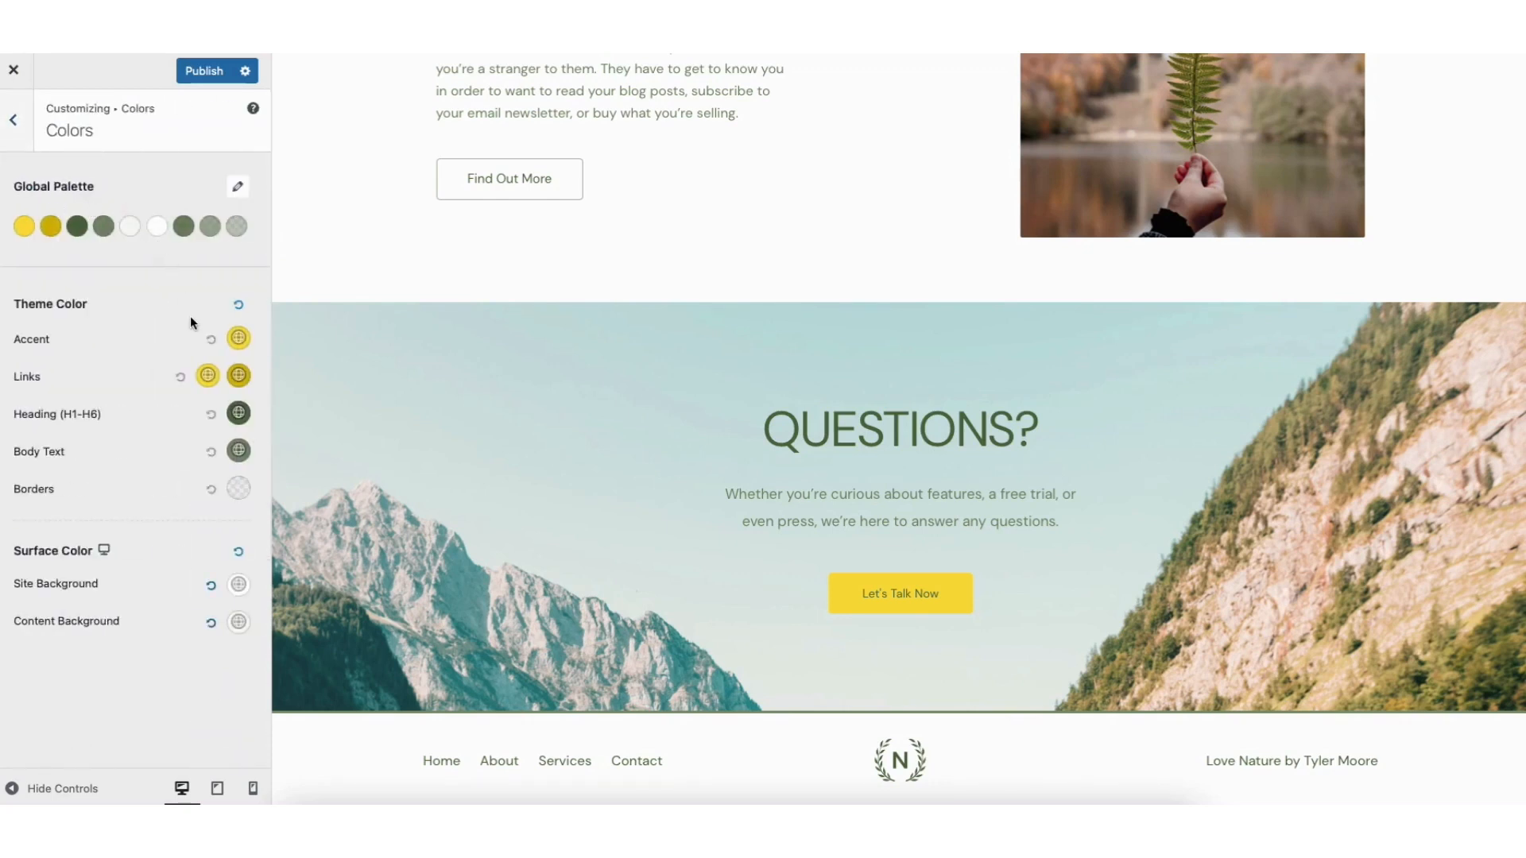
{"action": "left_click", "coordinate": [16, 120]}
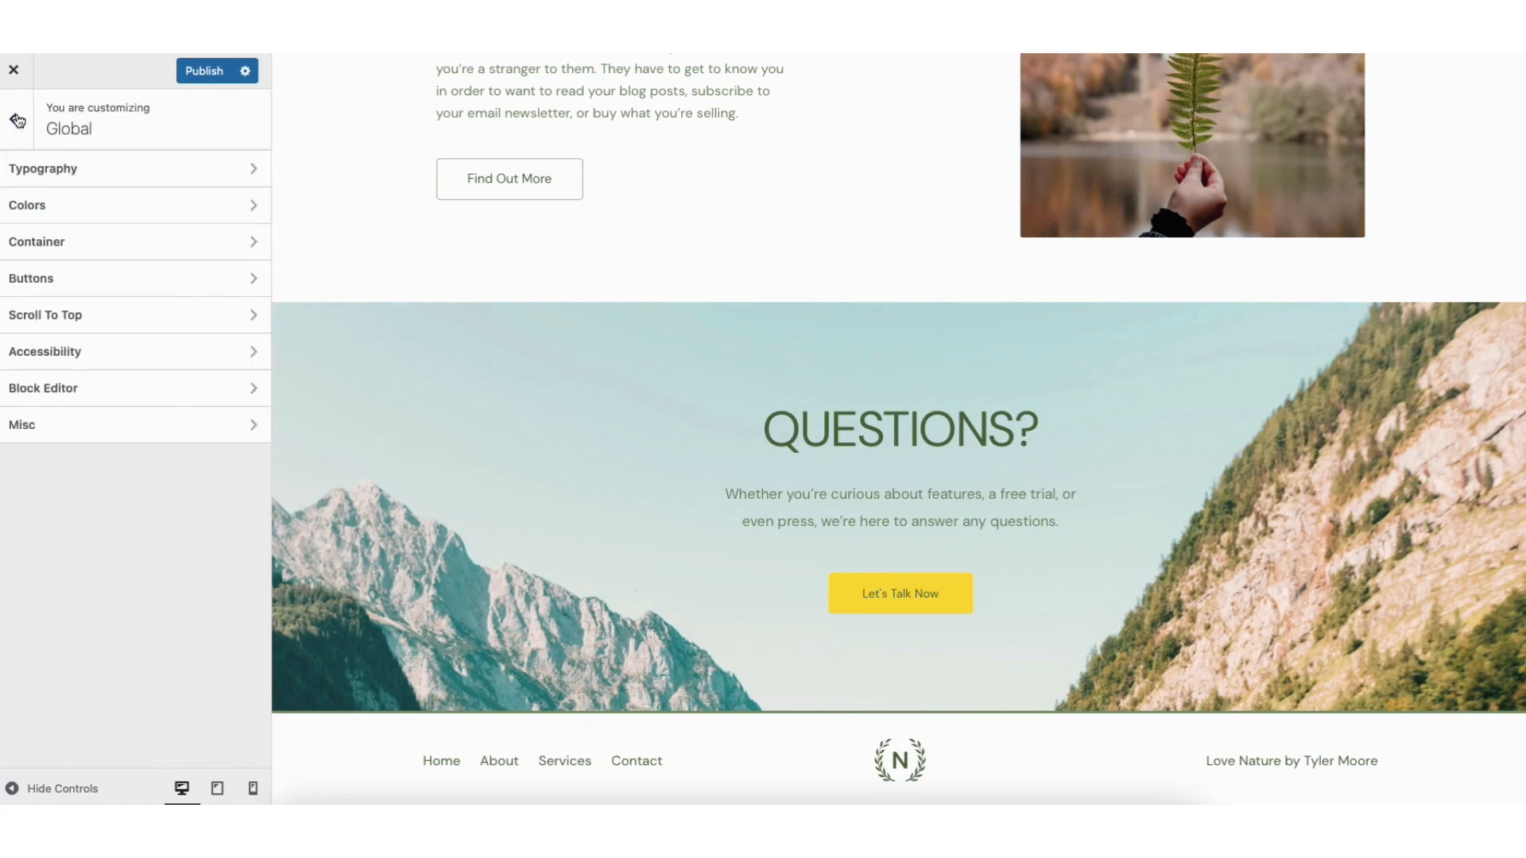
{"action": "left_click", "coordinate": [126, 283]}
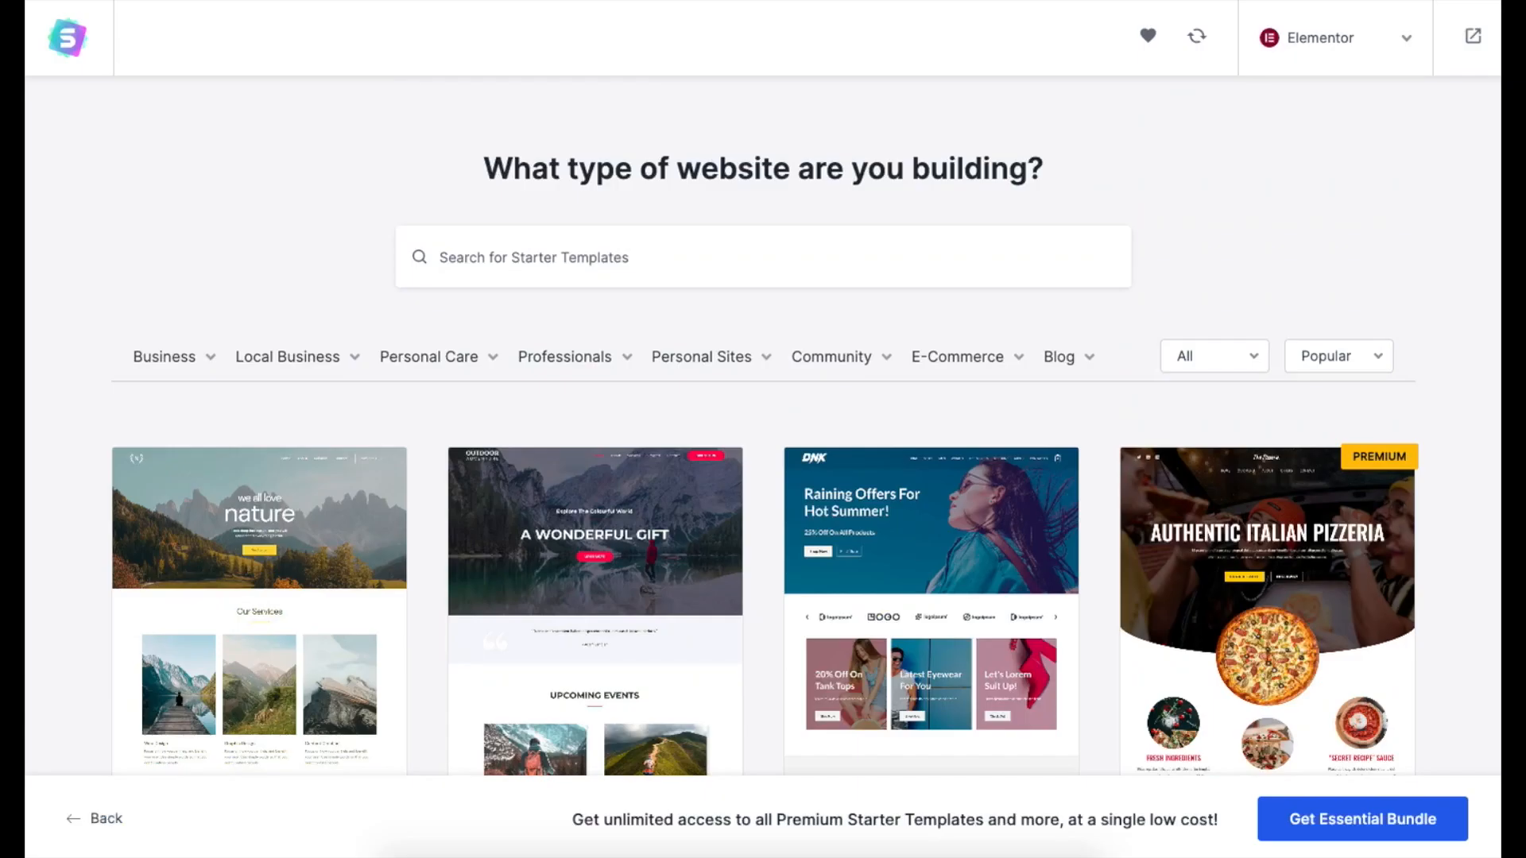
{"action": "scroll", "coordinate": [764, 429], "scroll_direction": "down", "scroll_amount": 6}
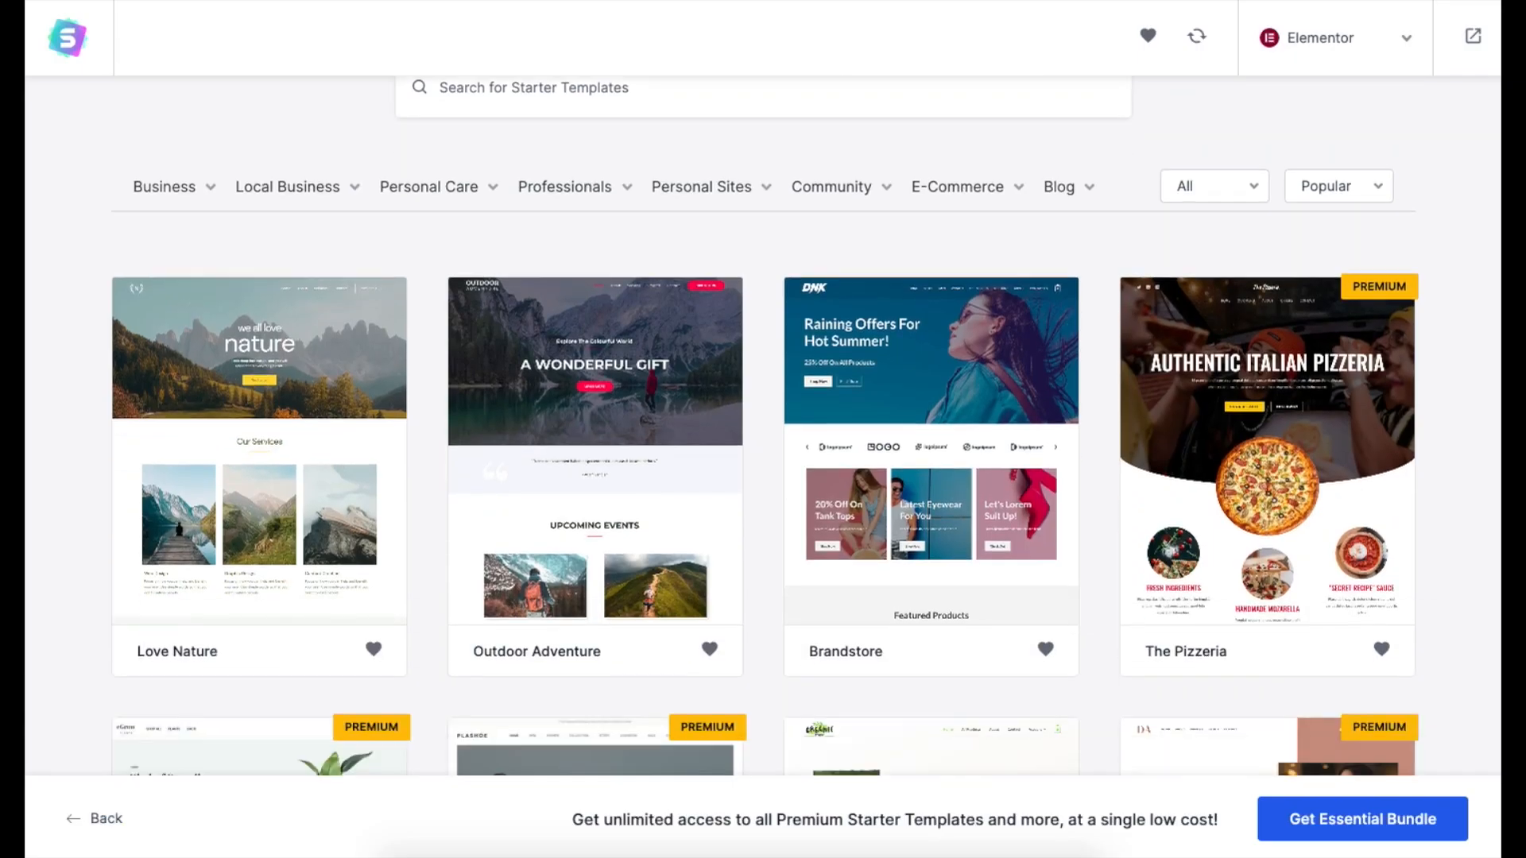
{"action": "scroll", "coordinate": [763, 449], "scroll_direction": "down", "scroll_amount": 1}
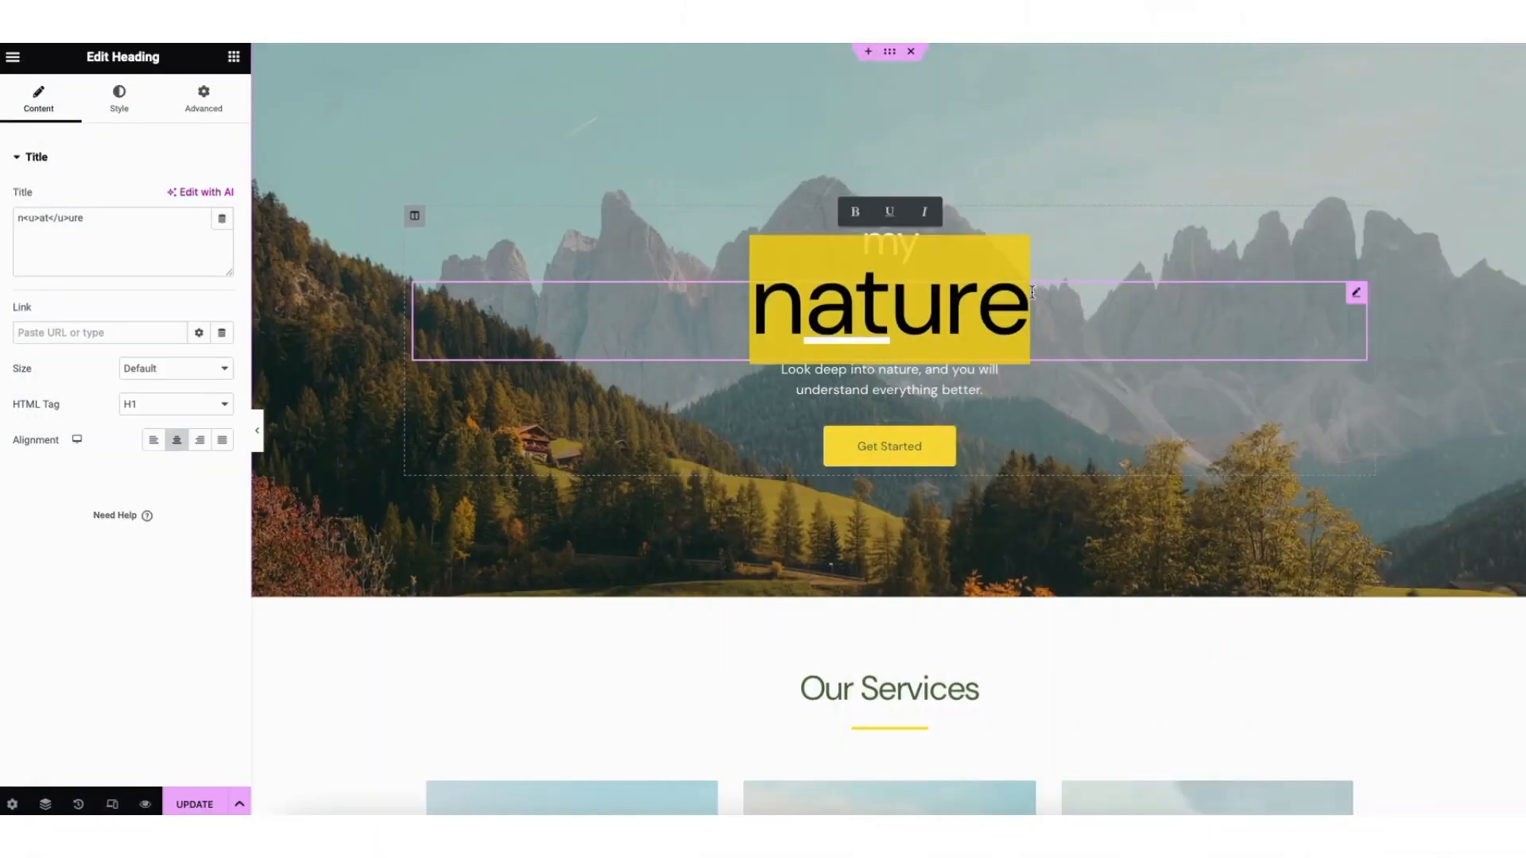
Replace the word "nature" in the home page's large hero heading with "DEMO WEBSITE"
{"action": "type", "text": "D"}
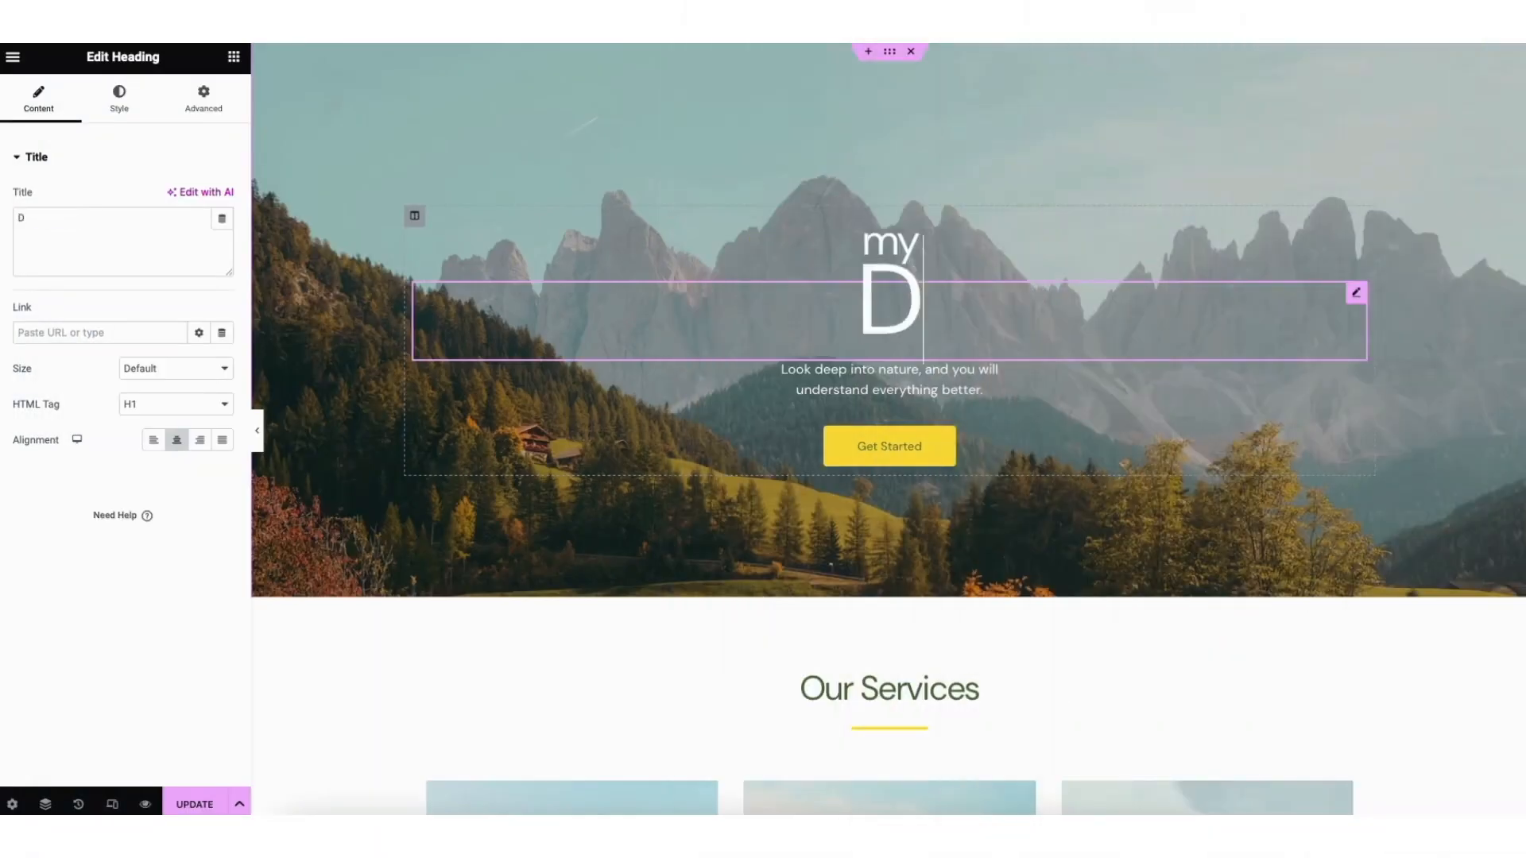
{"action": "type", "text": "EMO WEBSITE"}
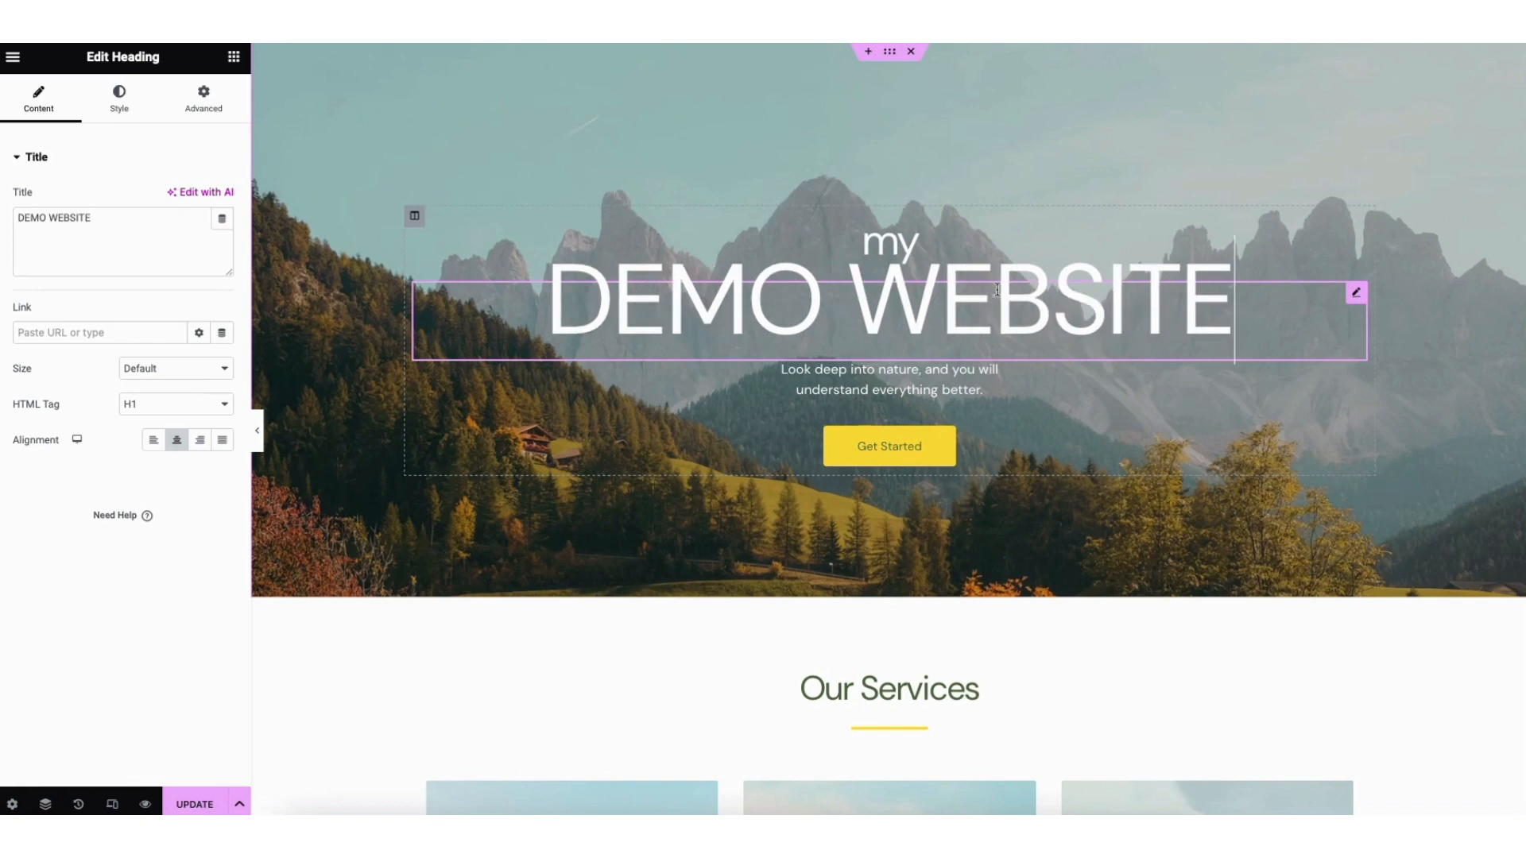